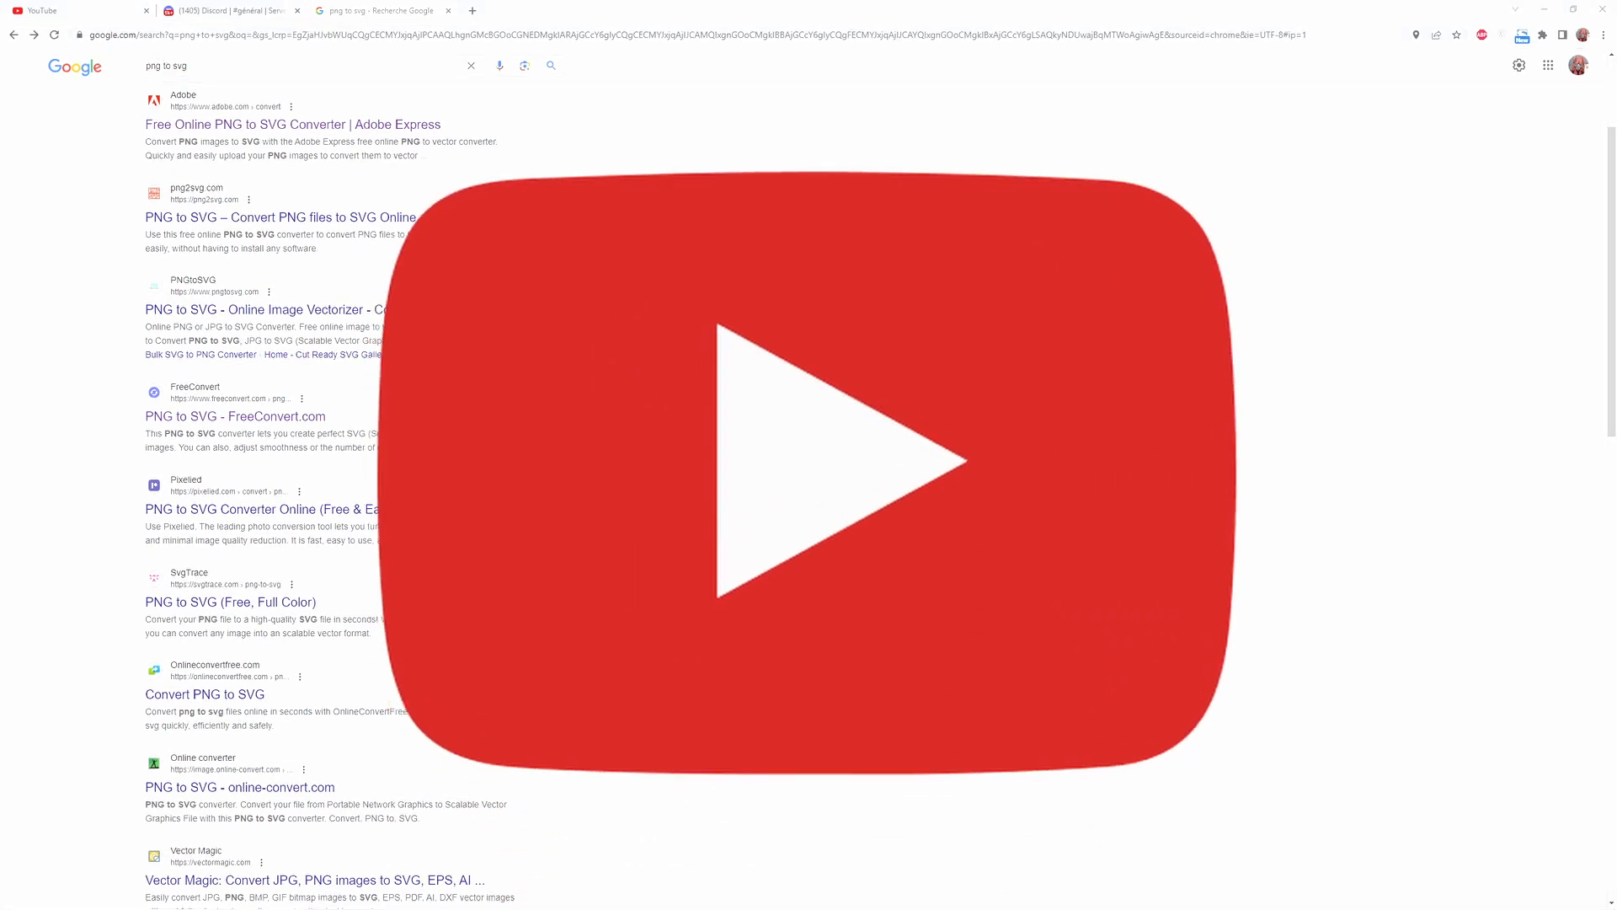
Look through the search results for online PNG to SVG converters and choose the Convertio result.
{"action": "scroll", "coordinate": [704, 522], "scroll_direction": "up", "scroll_amount": 3}
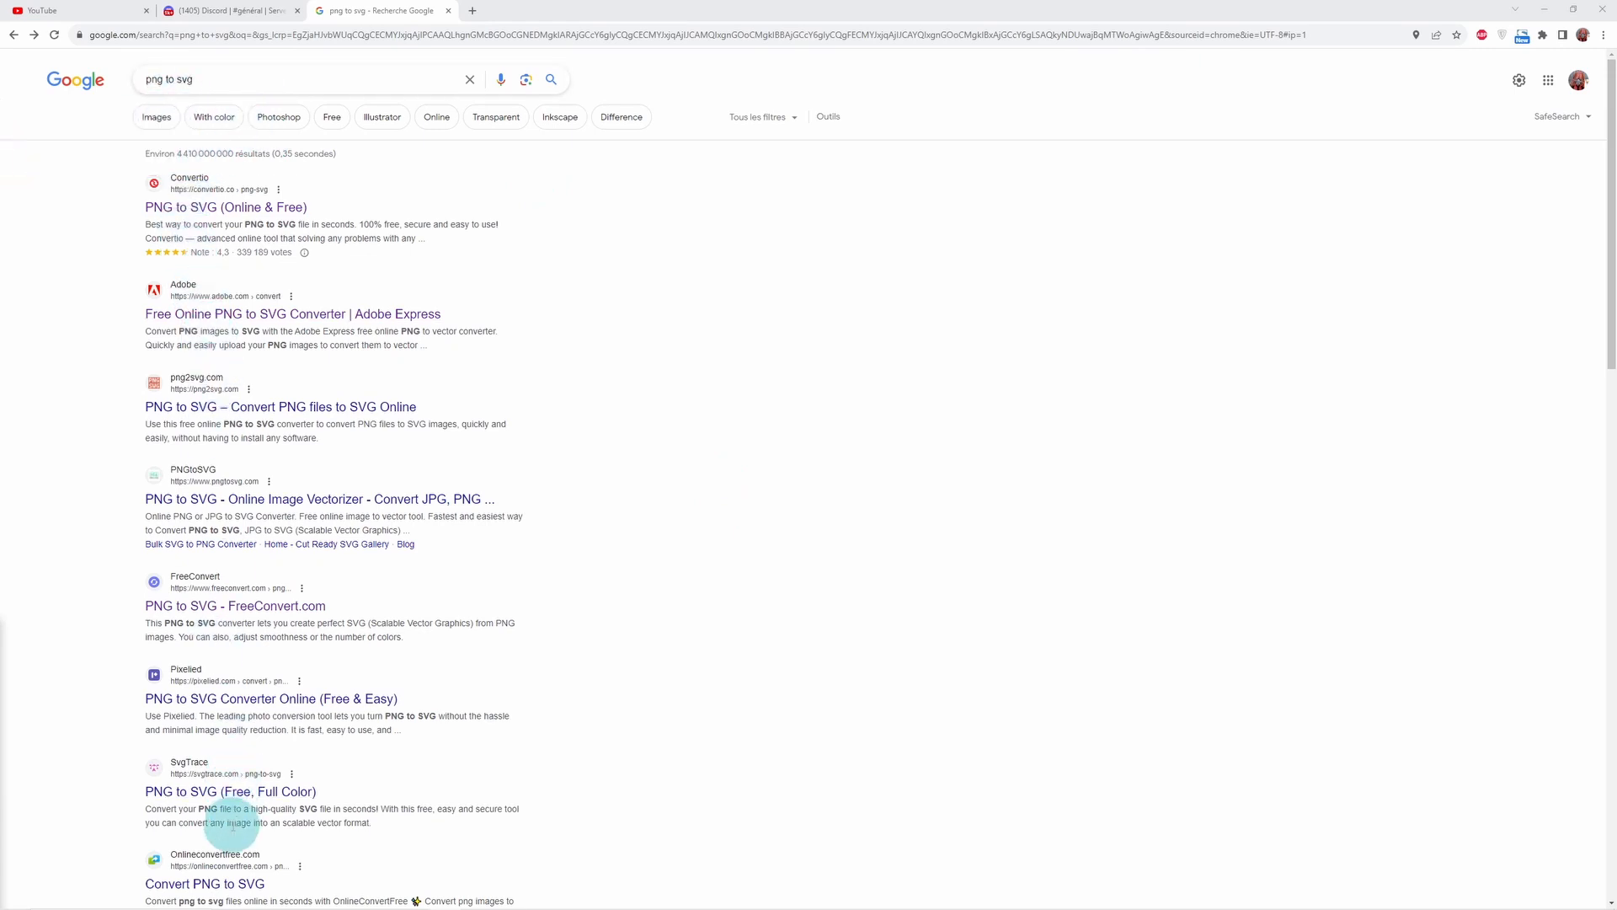
{"action": "scroll", "coordinate": [687, 636], "scroll_direction": "down", "scroll_amount": 2}
{"action": "scroll", "coordinate": [688, 630], "scroll_direction": "up", "scroll_amount": 3}
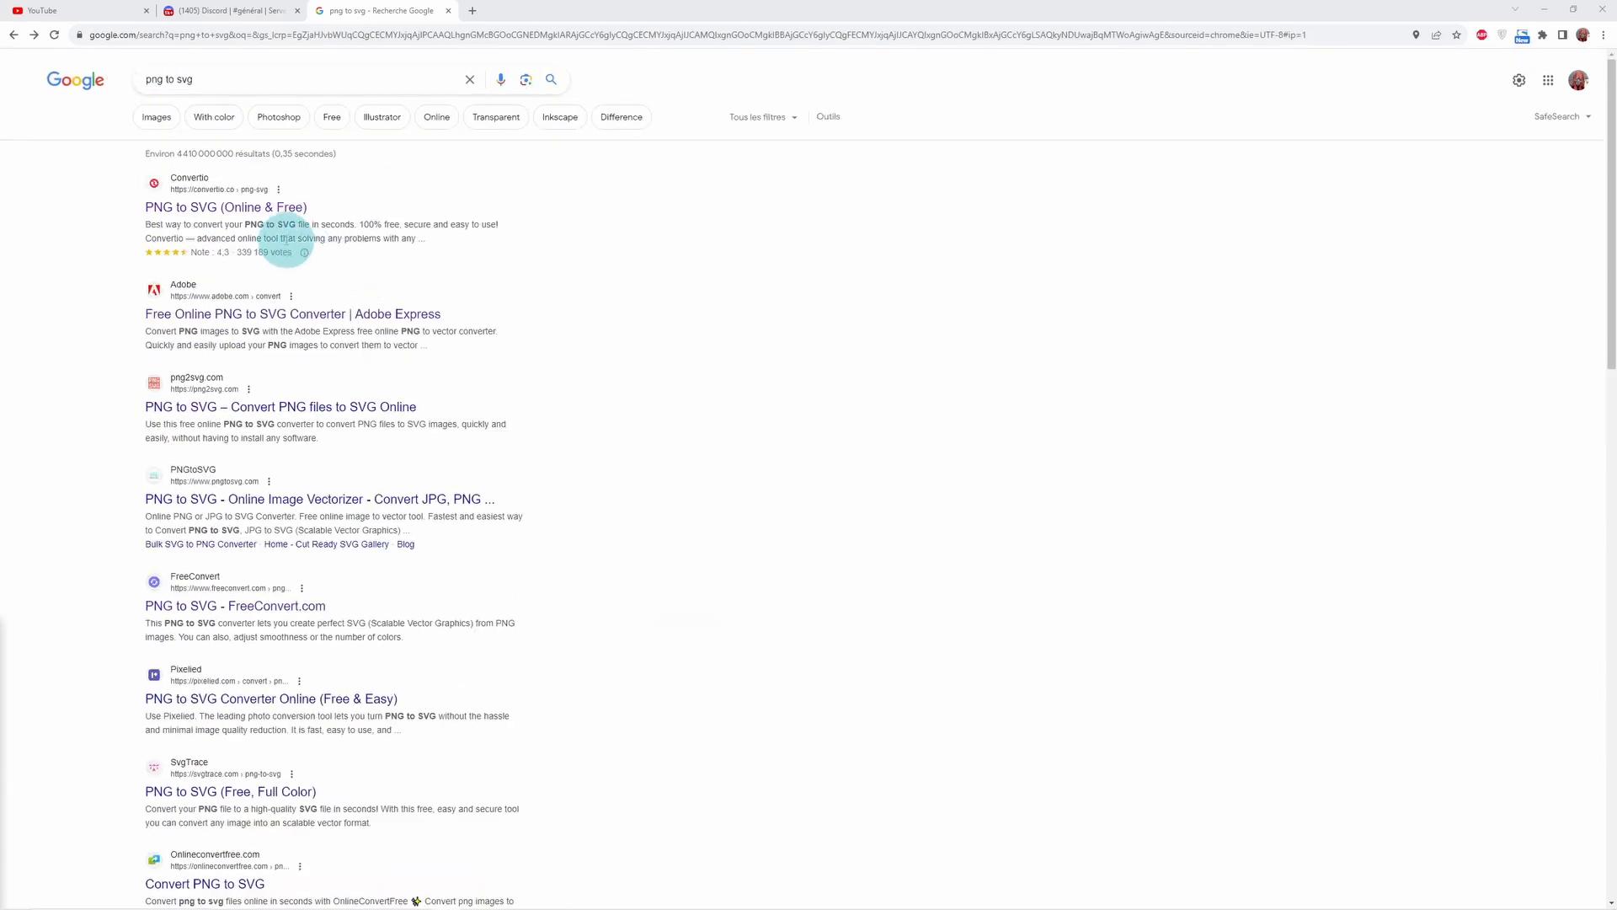
{"action": "left_click", "coordinate": [181, 206]}
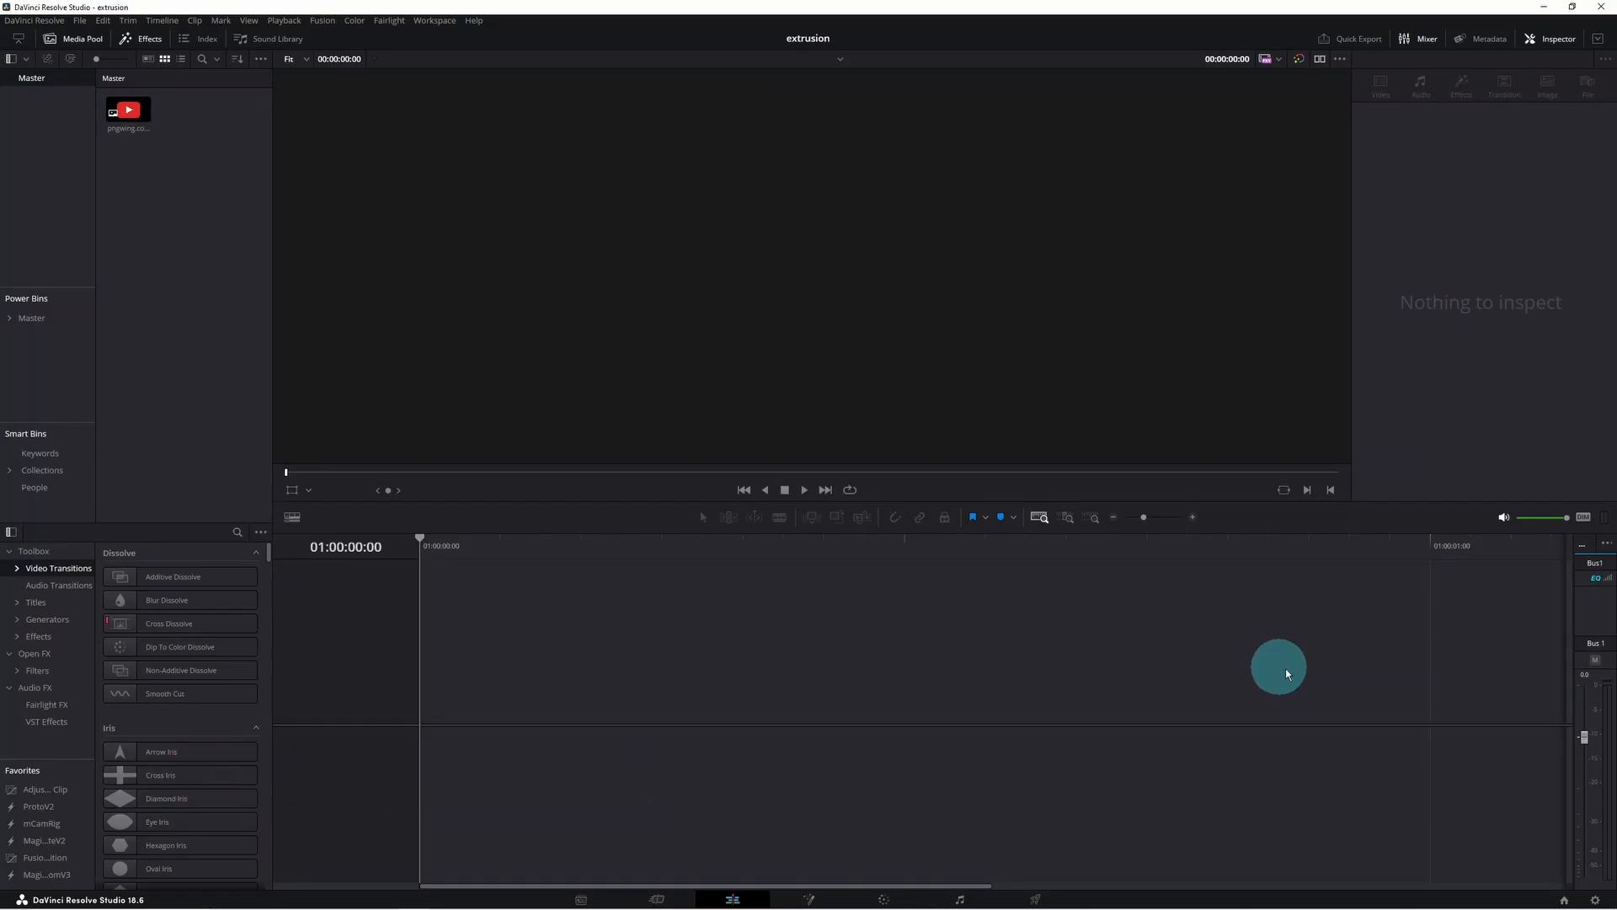
Switch to DaVinci Resolve and check the project's timeline resolution, frame rate and video format settings.
{"action": "left_click", "coordinate": [1595, 899]}
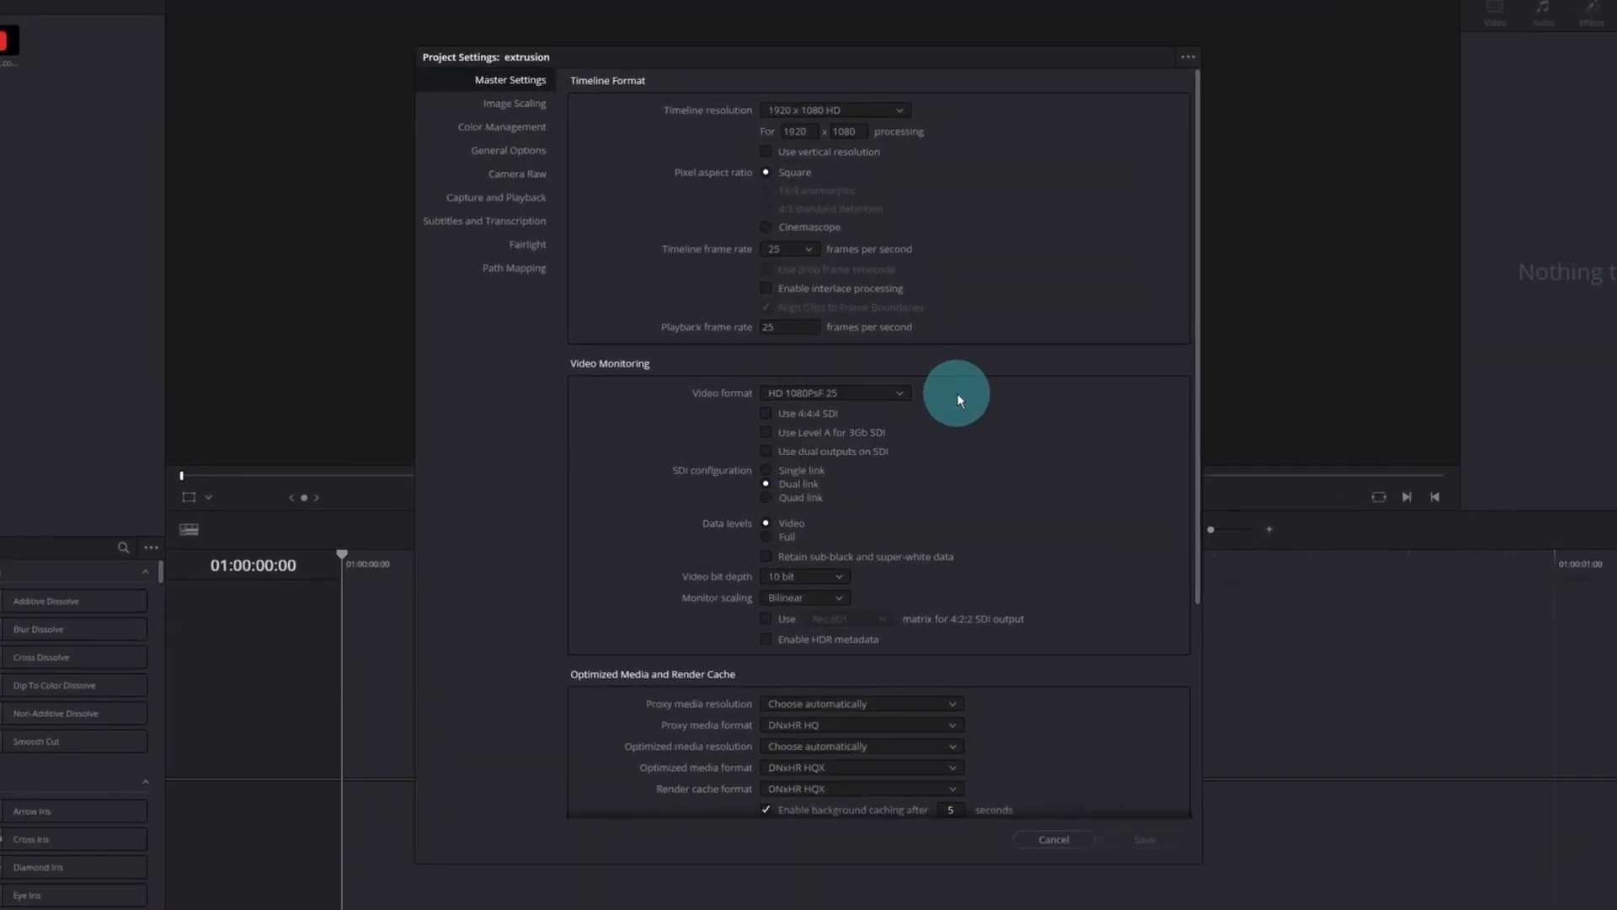
{"action": "left_click", "coordinate": [902, 392]}
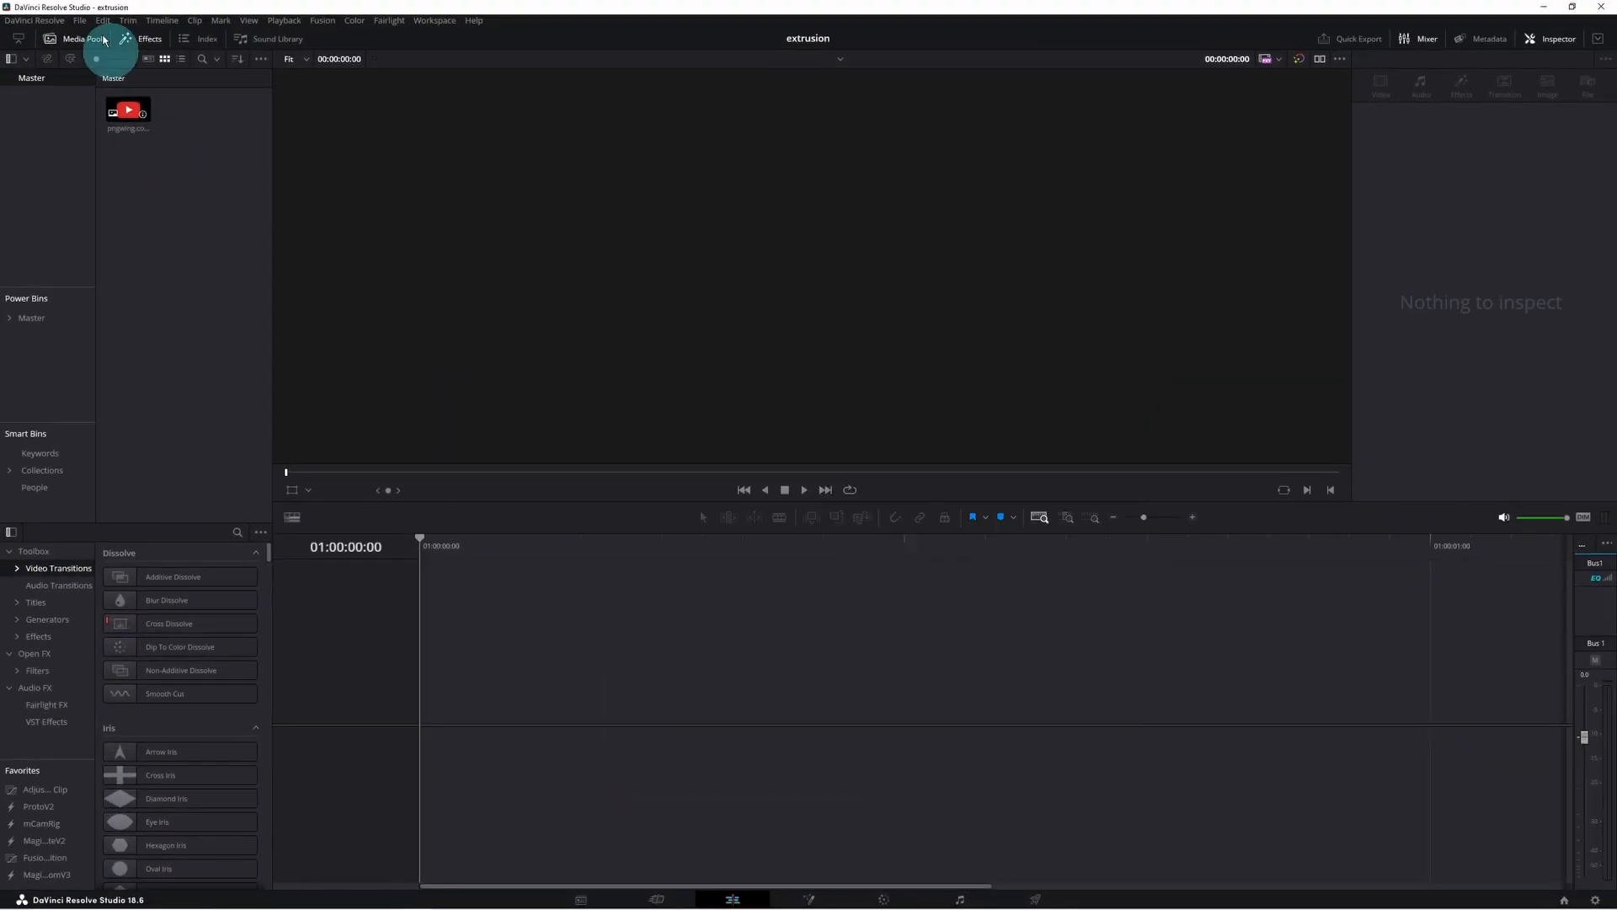
Add a Fusion Composition from the effects library to a new timeline.
{"action": "left_click", "coordinate": [140, 118]}
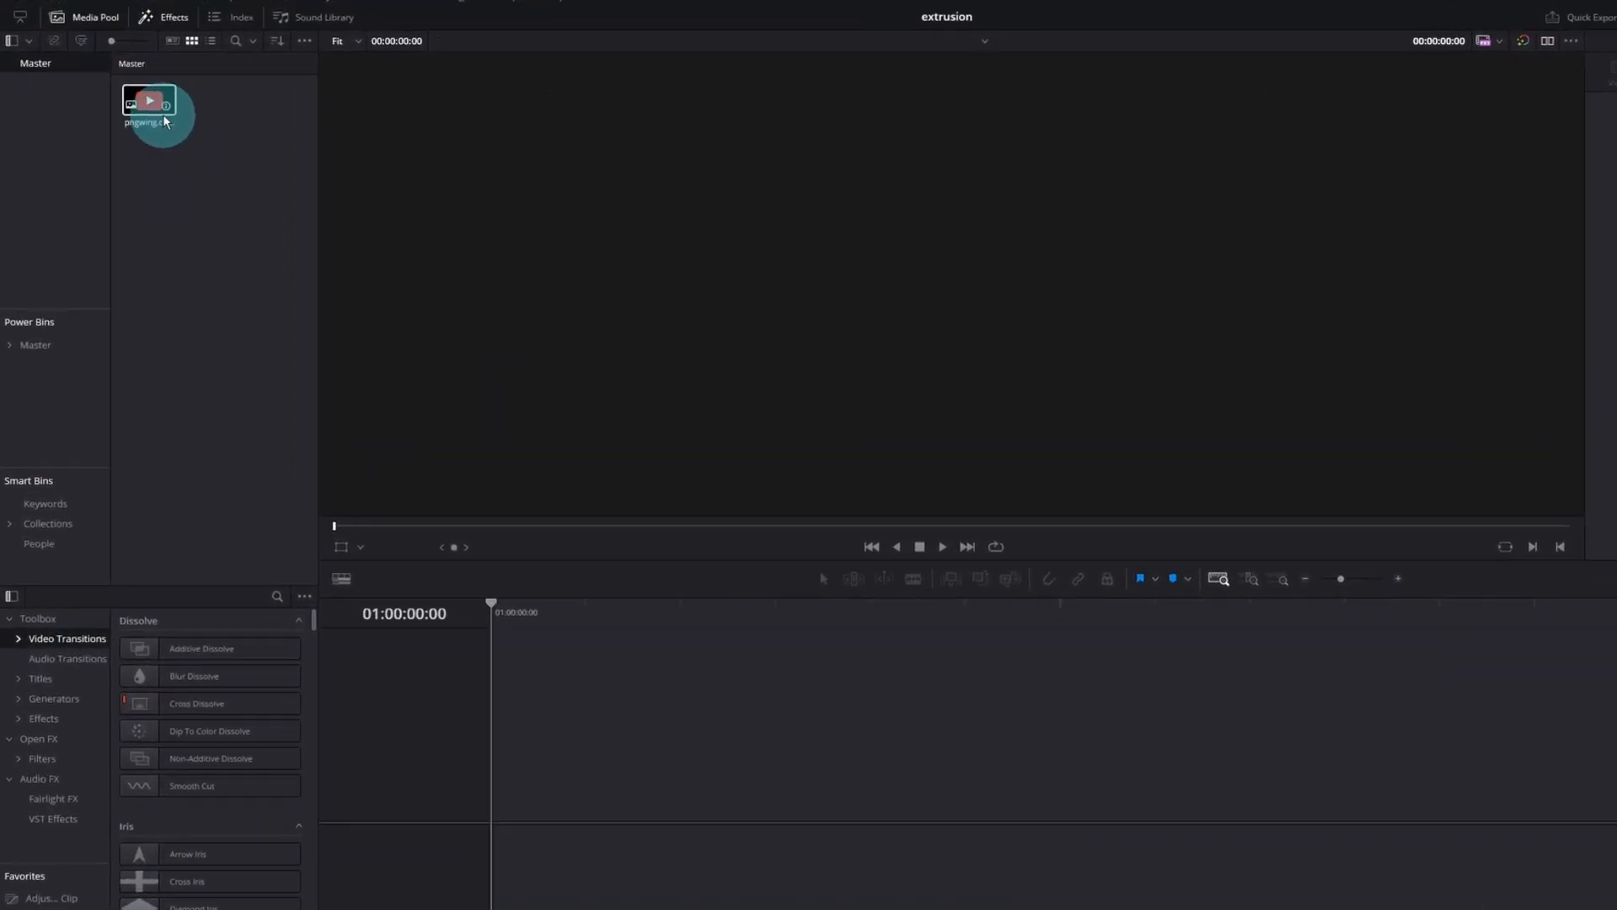
{"action": "left_click", "coordinate": [195, 245]}
{"action": "left_click", "coordinate": [177, 17]}
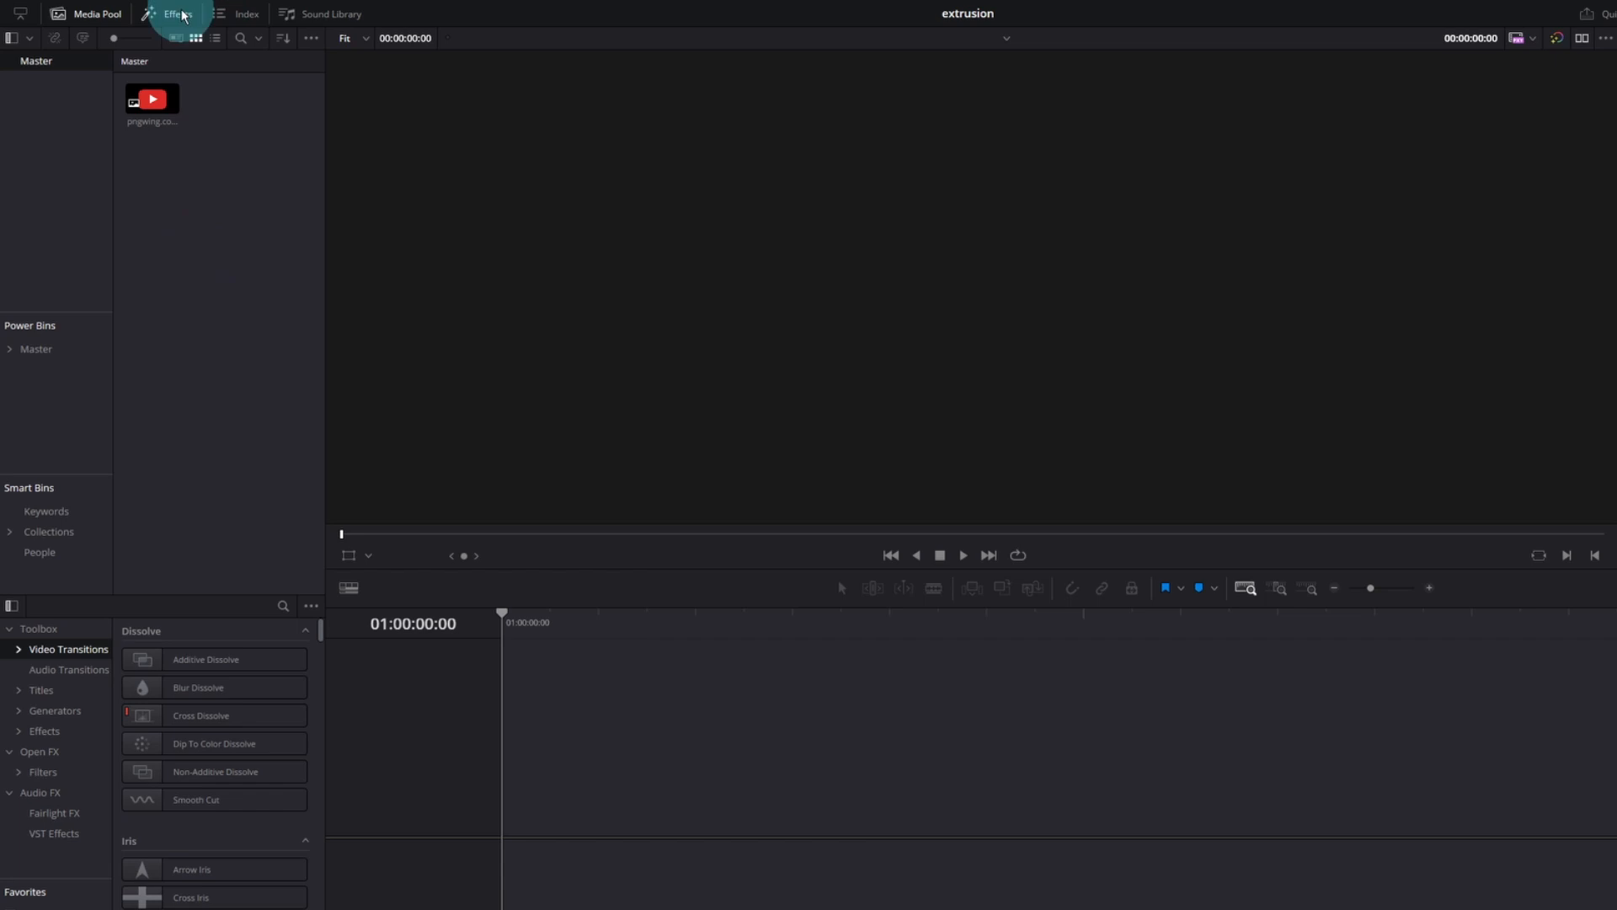
{"action": "left_click", "coordinate": [44, 730]}
{"action": "left_click", "coordinate": [204, 685]}
{"action": "left_click_drag", "start_coordinate": [200, 679], "coordinate": [533, 816]}
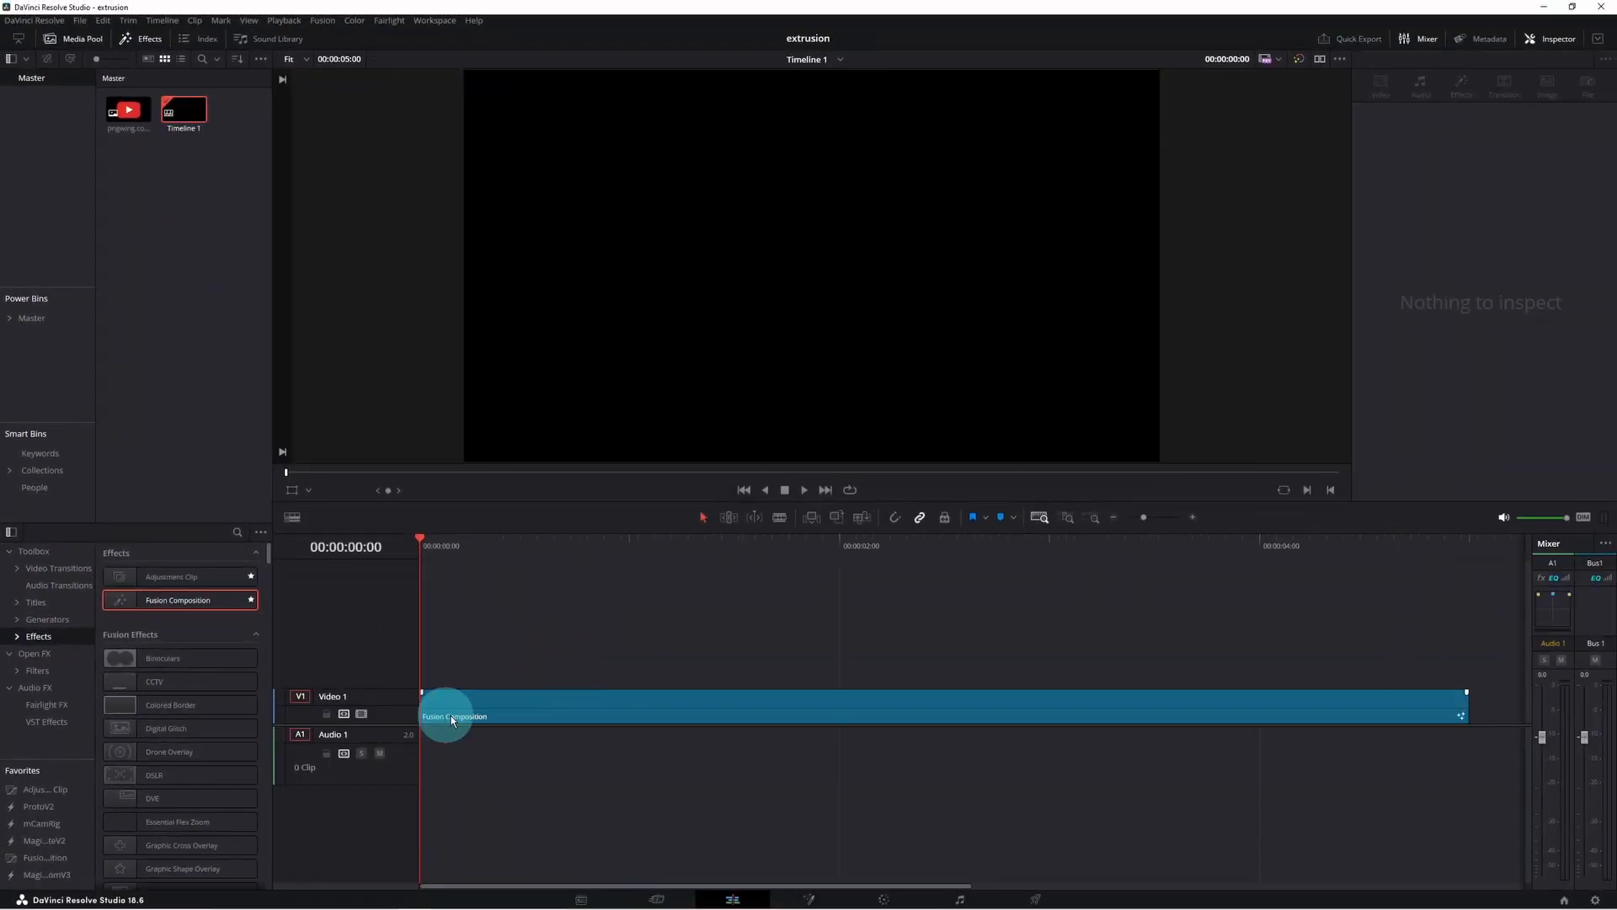
Open the Fusion Composition clip on the Fusion page and move the MediaOut1 node away to make room for other nodes.
{"action": "left_click", "coordinate": [672, 549]}
{"action": "left_click", "coordinate": [726, 715]}
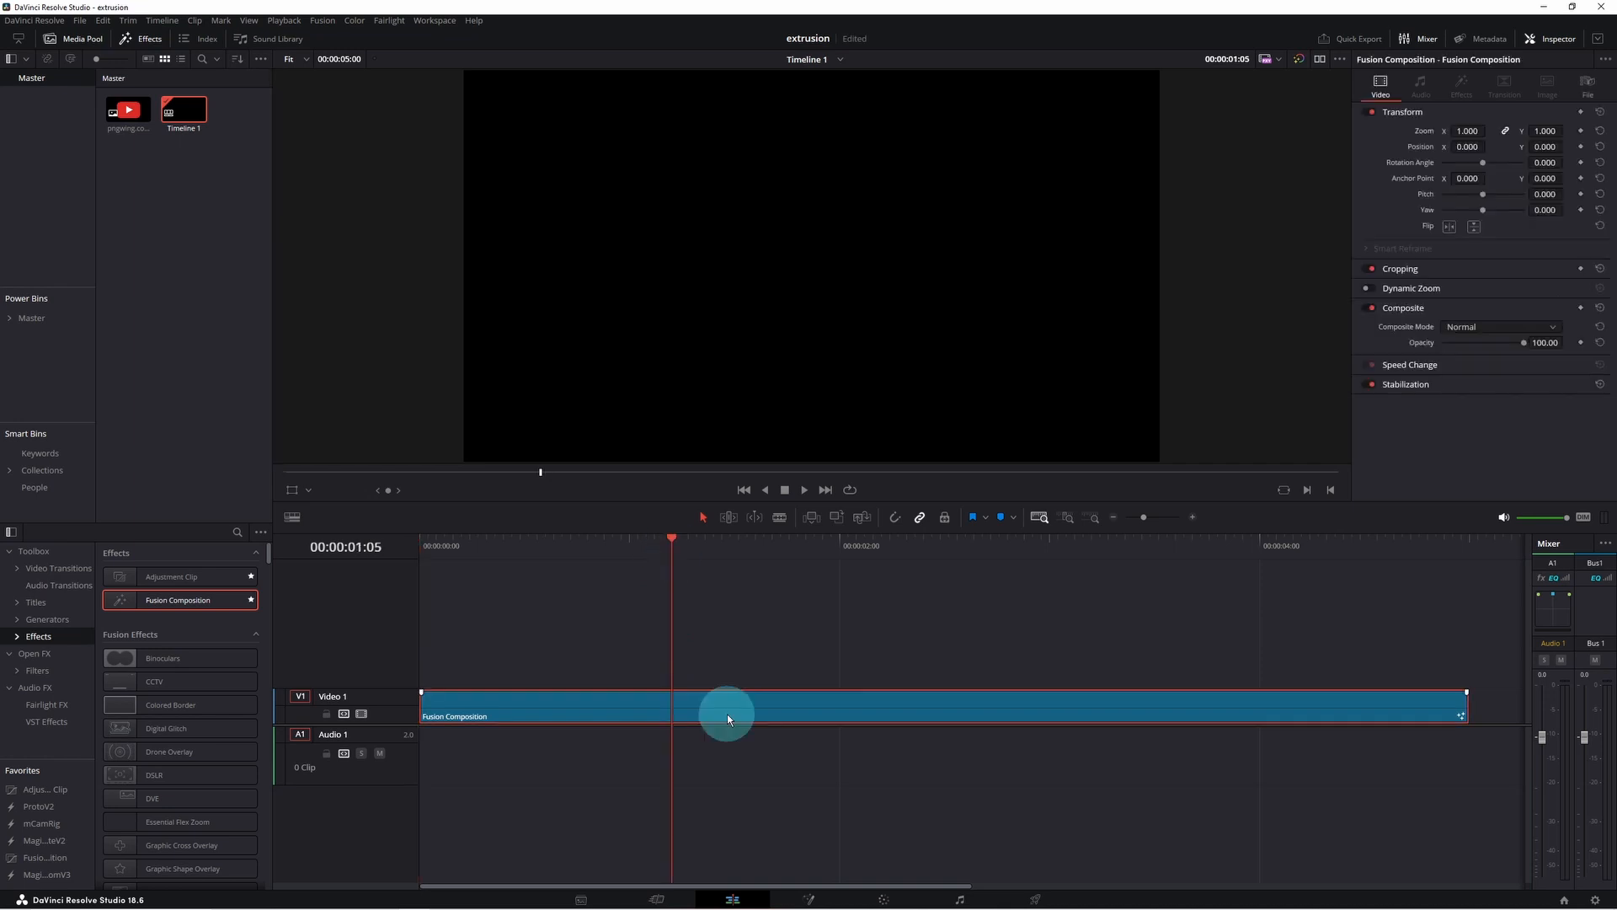
{"action": "left_click", "coordinate": [810, 901]}
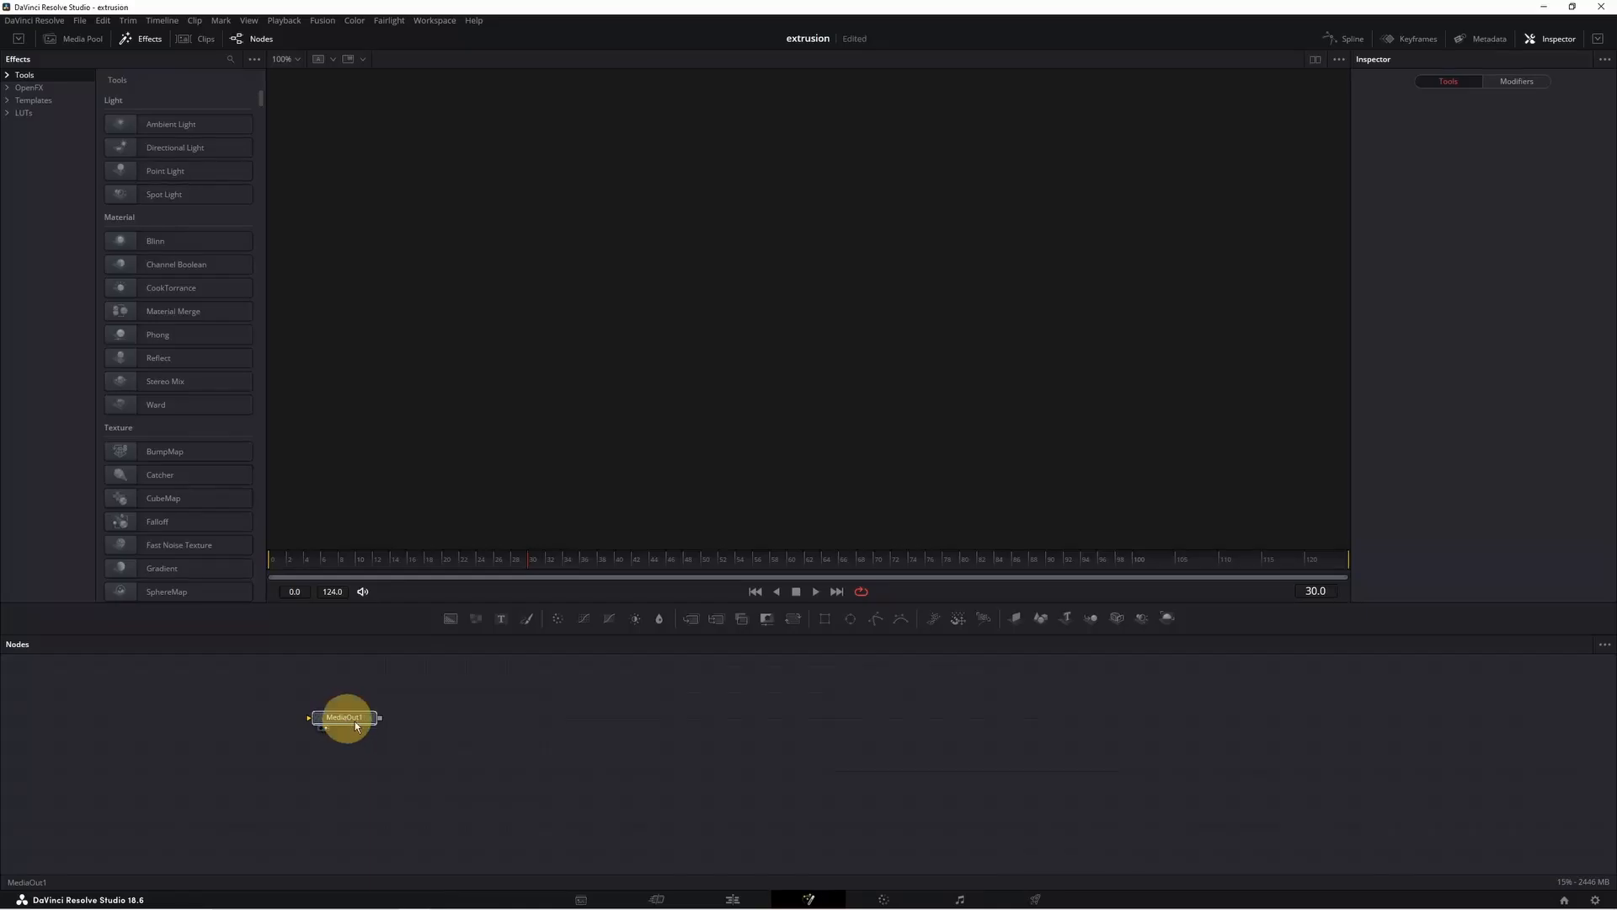
{"action": "left_click", "coordinate": [1357, 777]}
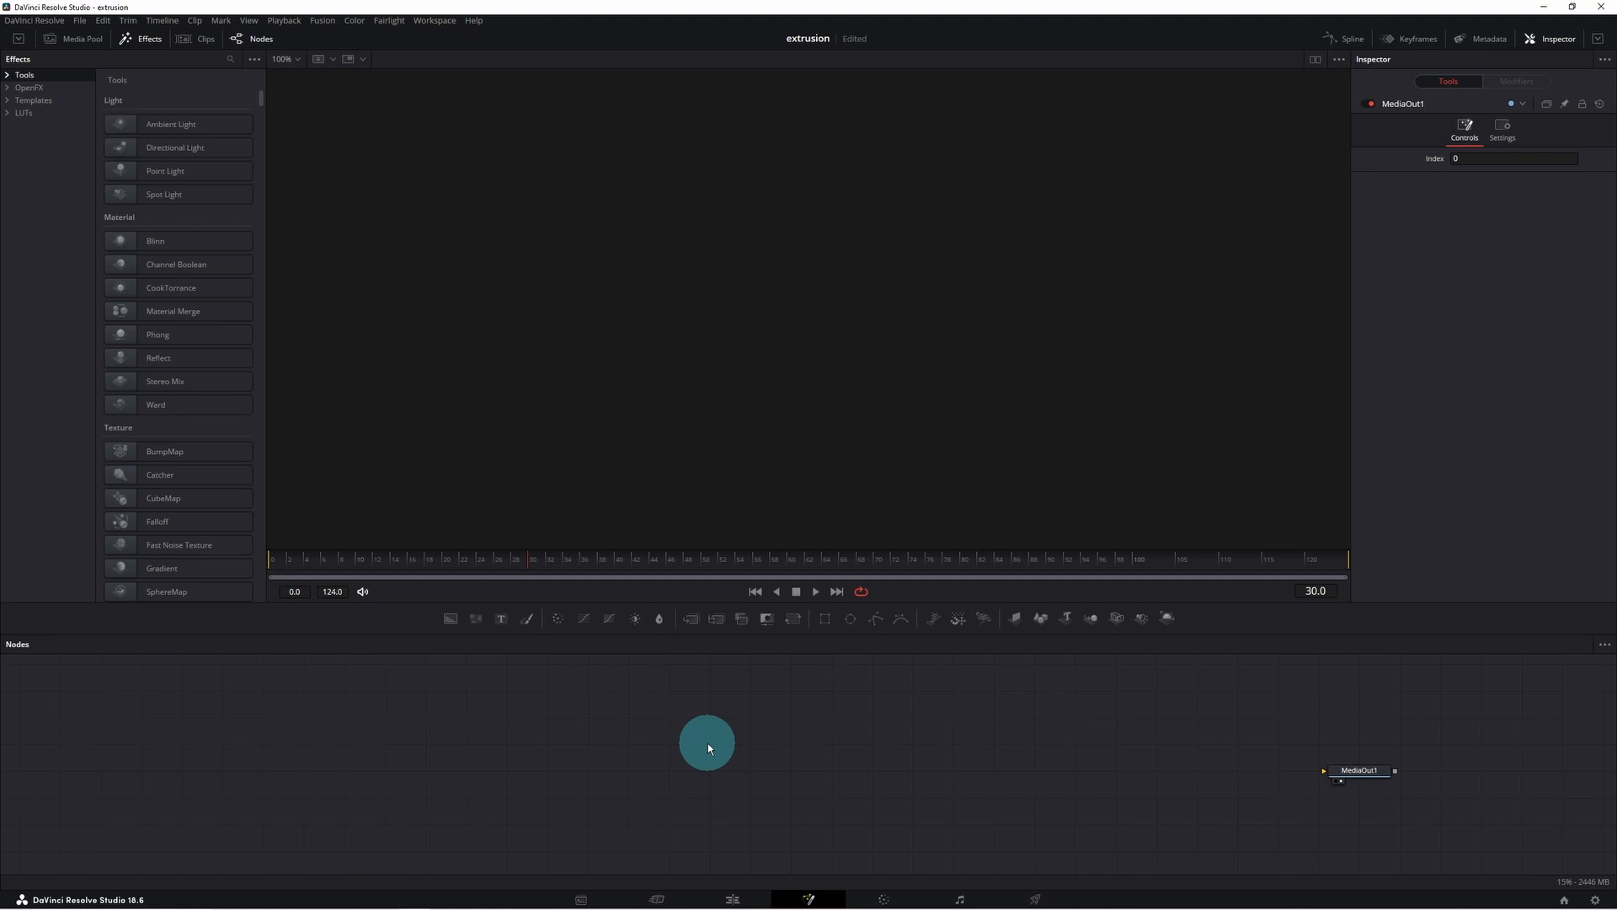
Import the SVG file pngwing.com-_21_.svg into the composition at its default image size.
{"action": "left_click", "coordinate": [324, 21]}
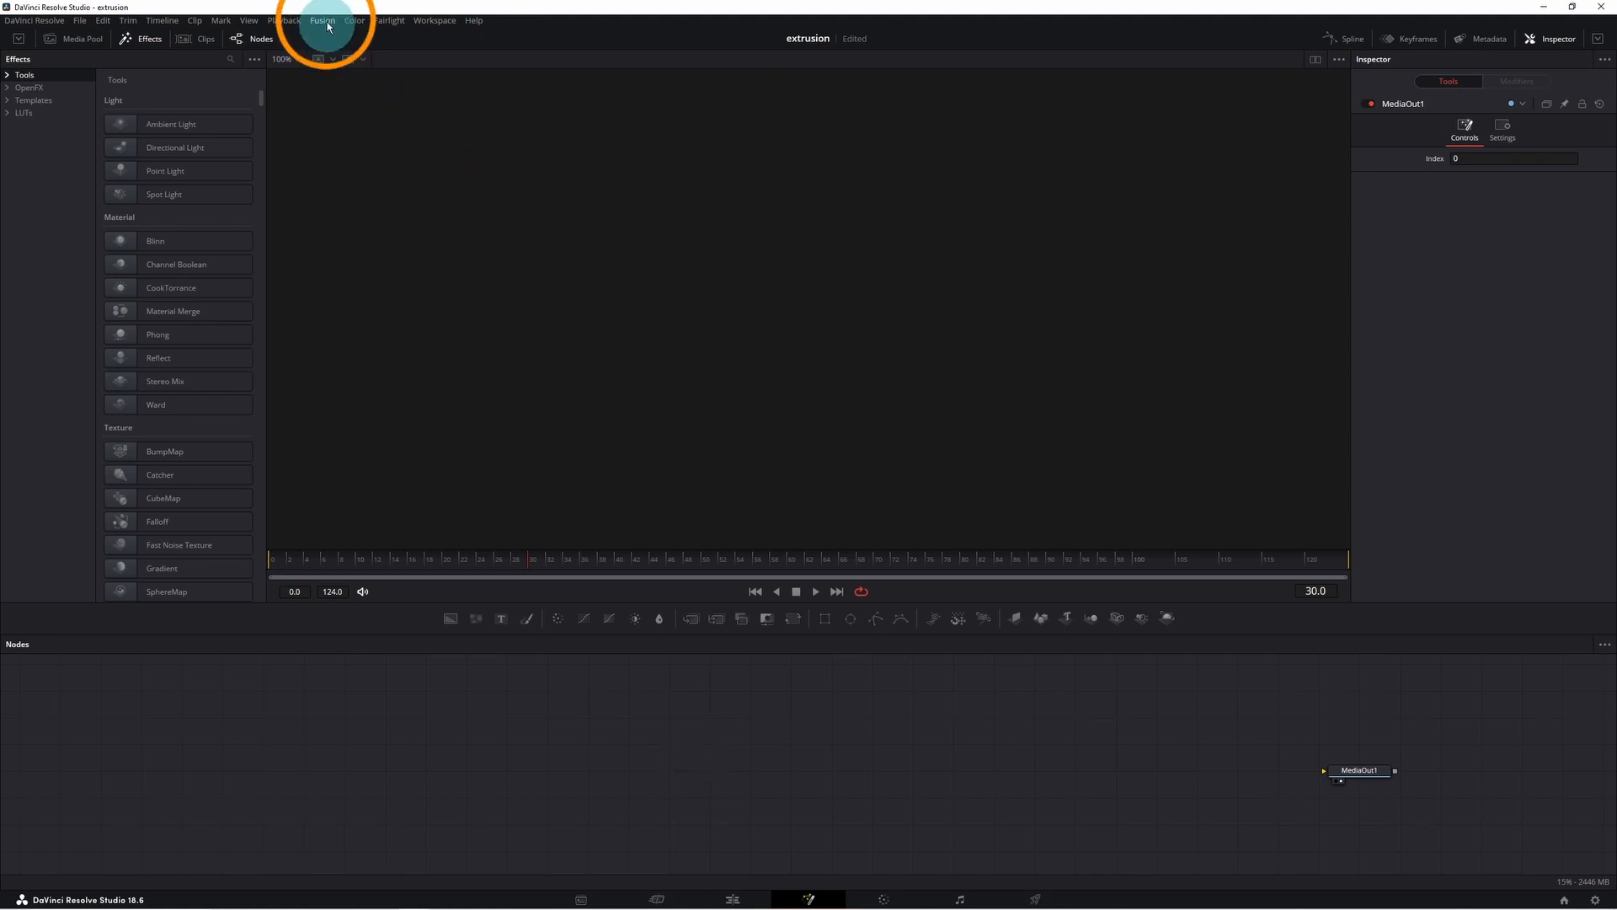
{"action": "mouse_move", "coordinate": [369, 89]}
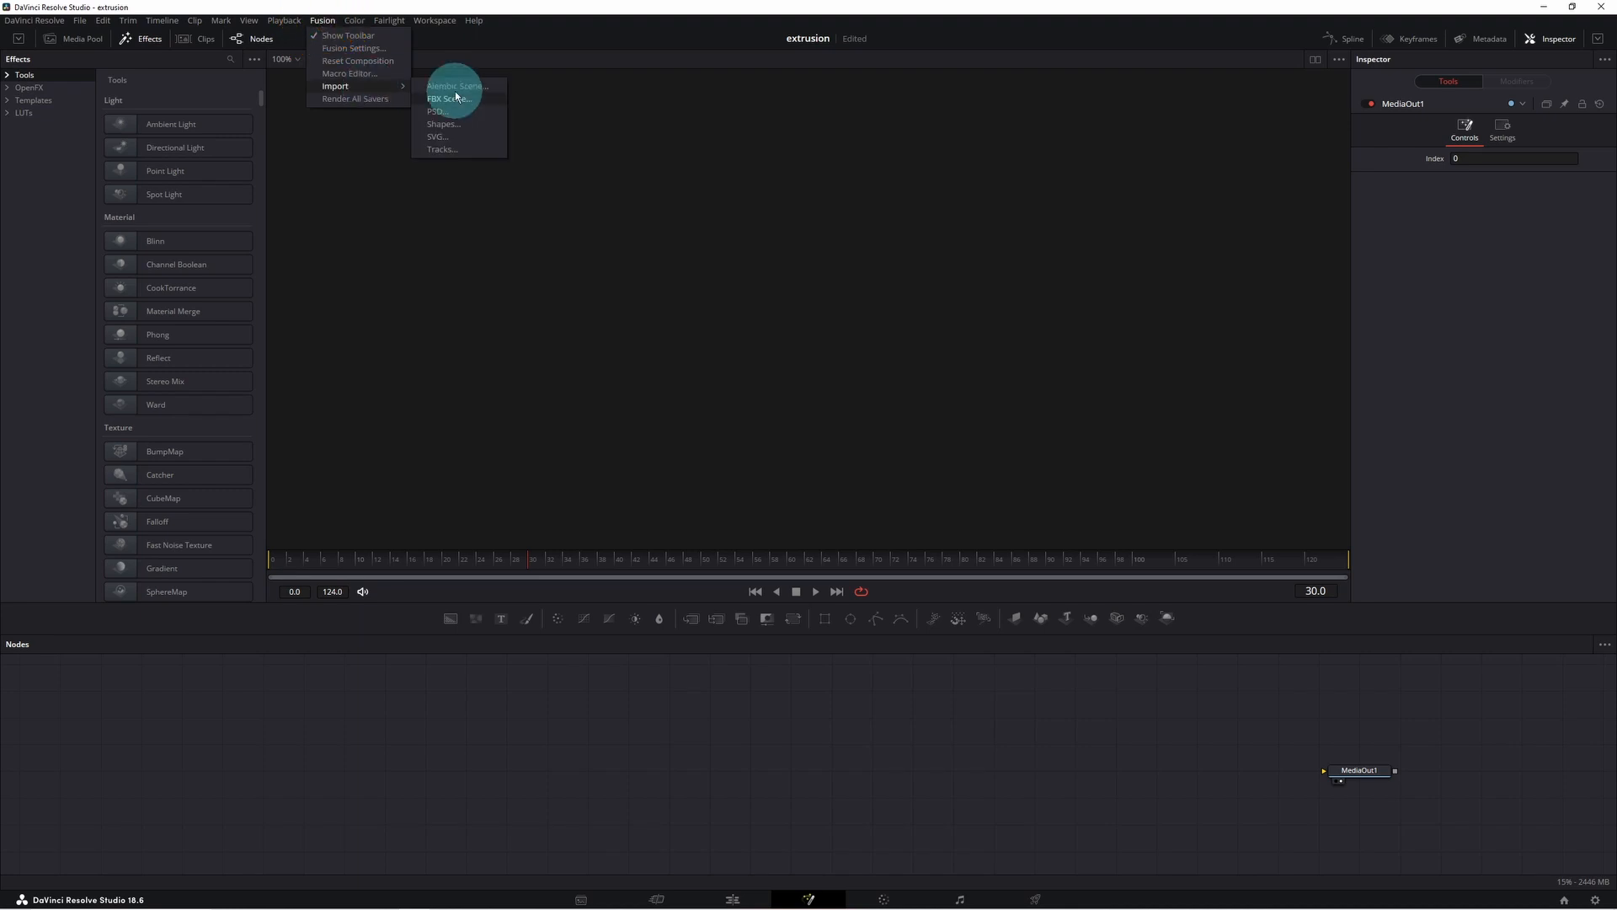
{"action": "left_click", "coordinate": [468, 133]}
{"action": "left_click", "coordinate": [1115, 560]}
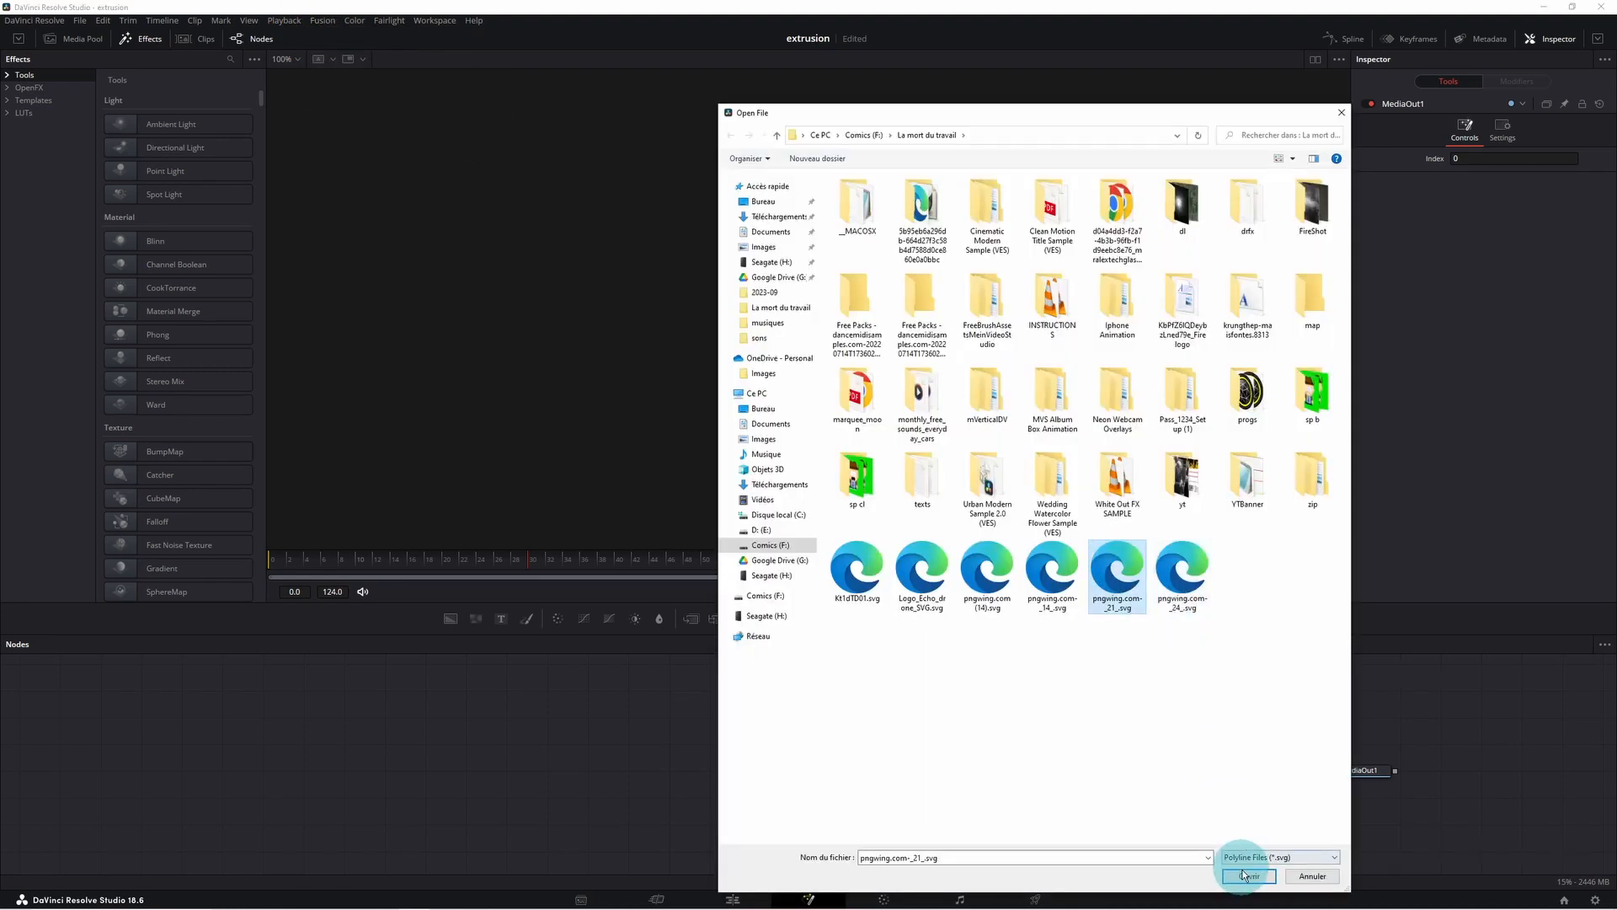
{"action": "left_click", "coordinate": [1245, 877]}
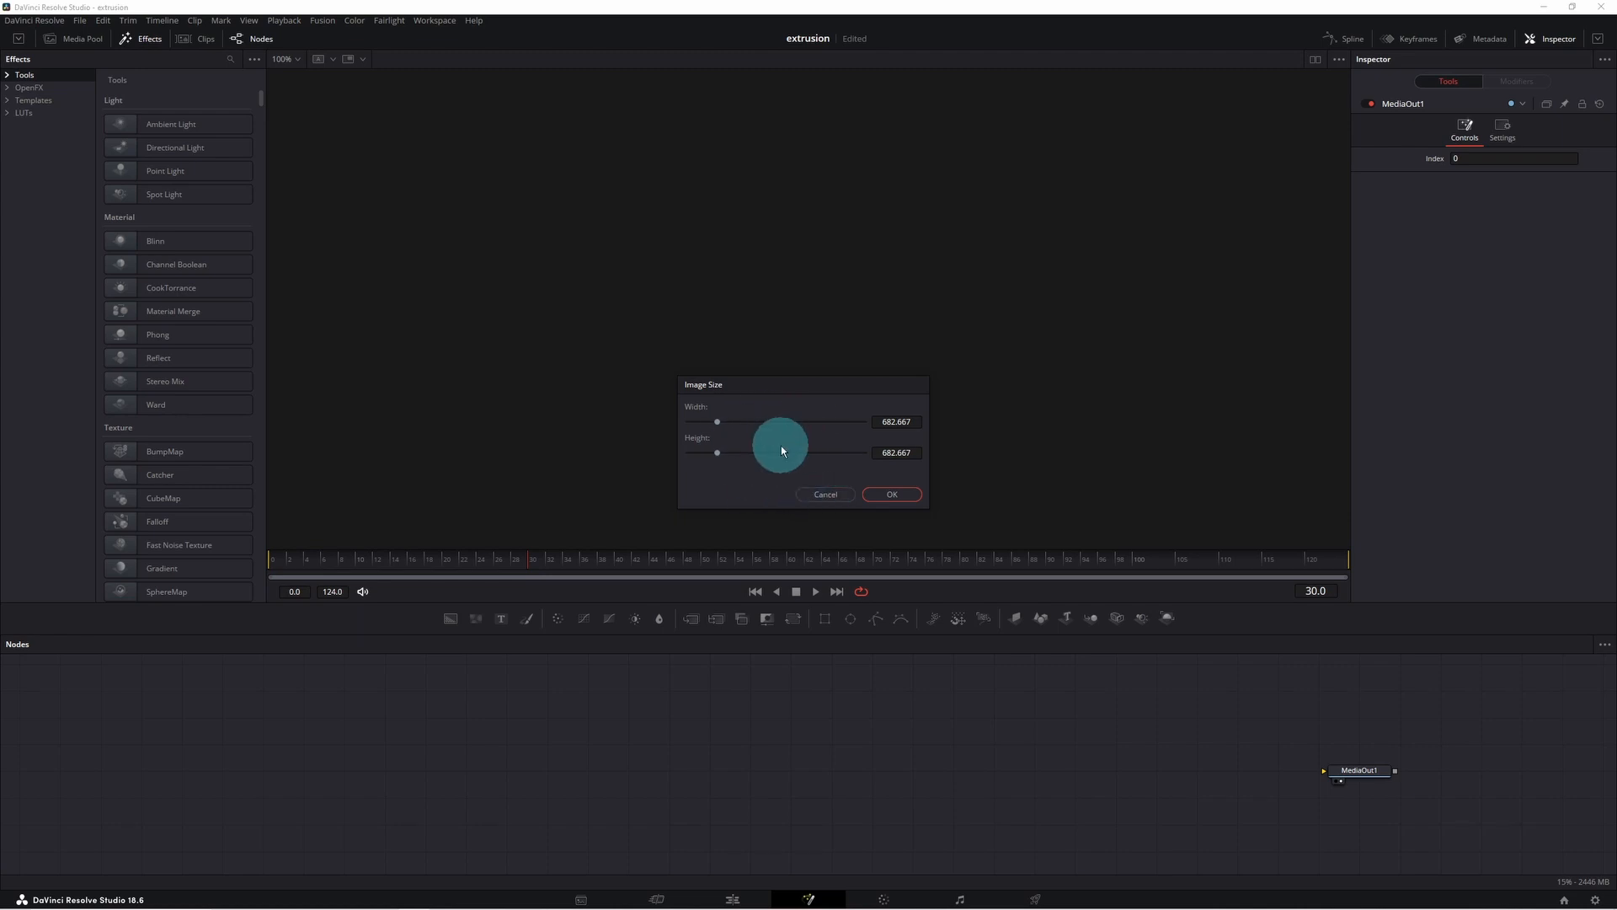
{"action": "left_click", "coordinate": [891, 493]}
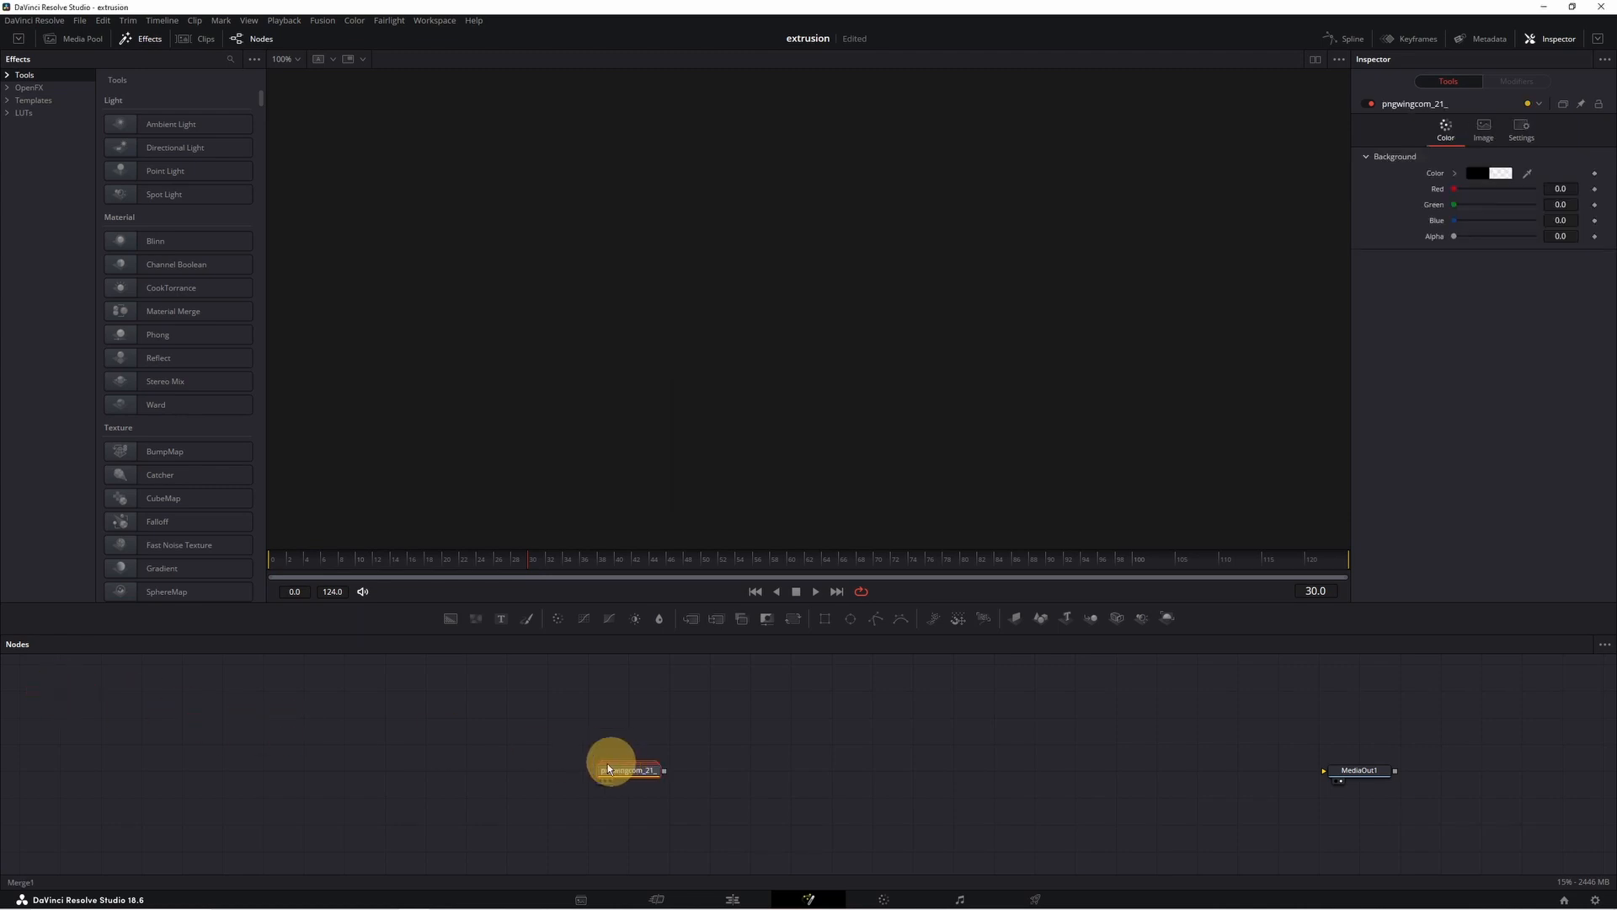
Reposition the imported pngwingcom_21_ group node and ungroup it into its separate nodes.
{"action": "left_click", "coordinate": [523, 772]}
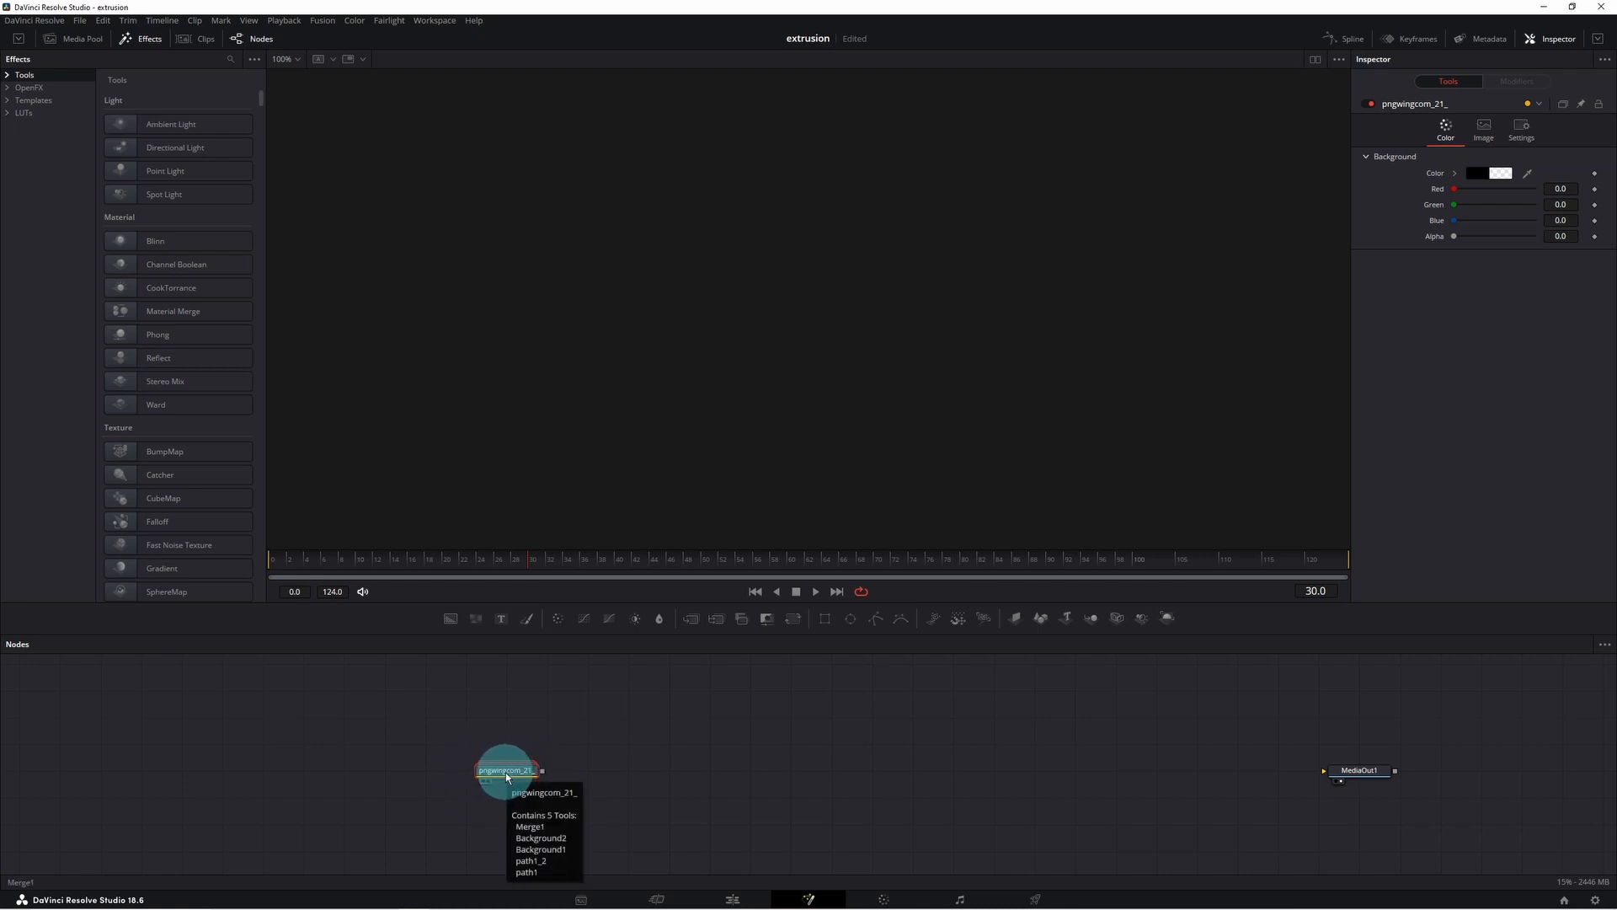
{"action": "right_click", "coordinate": [507, 777]}
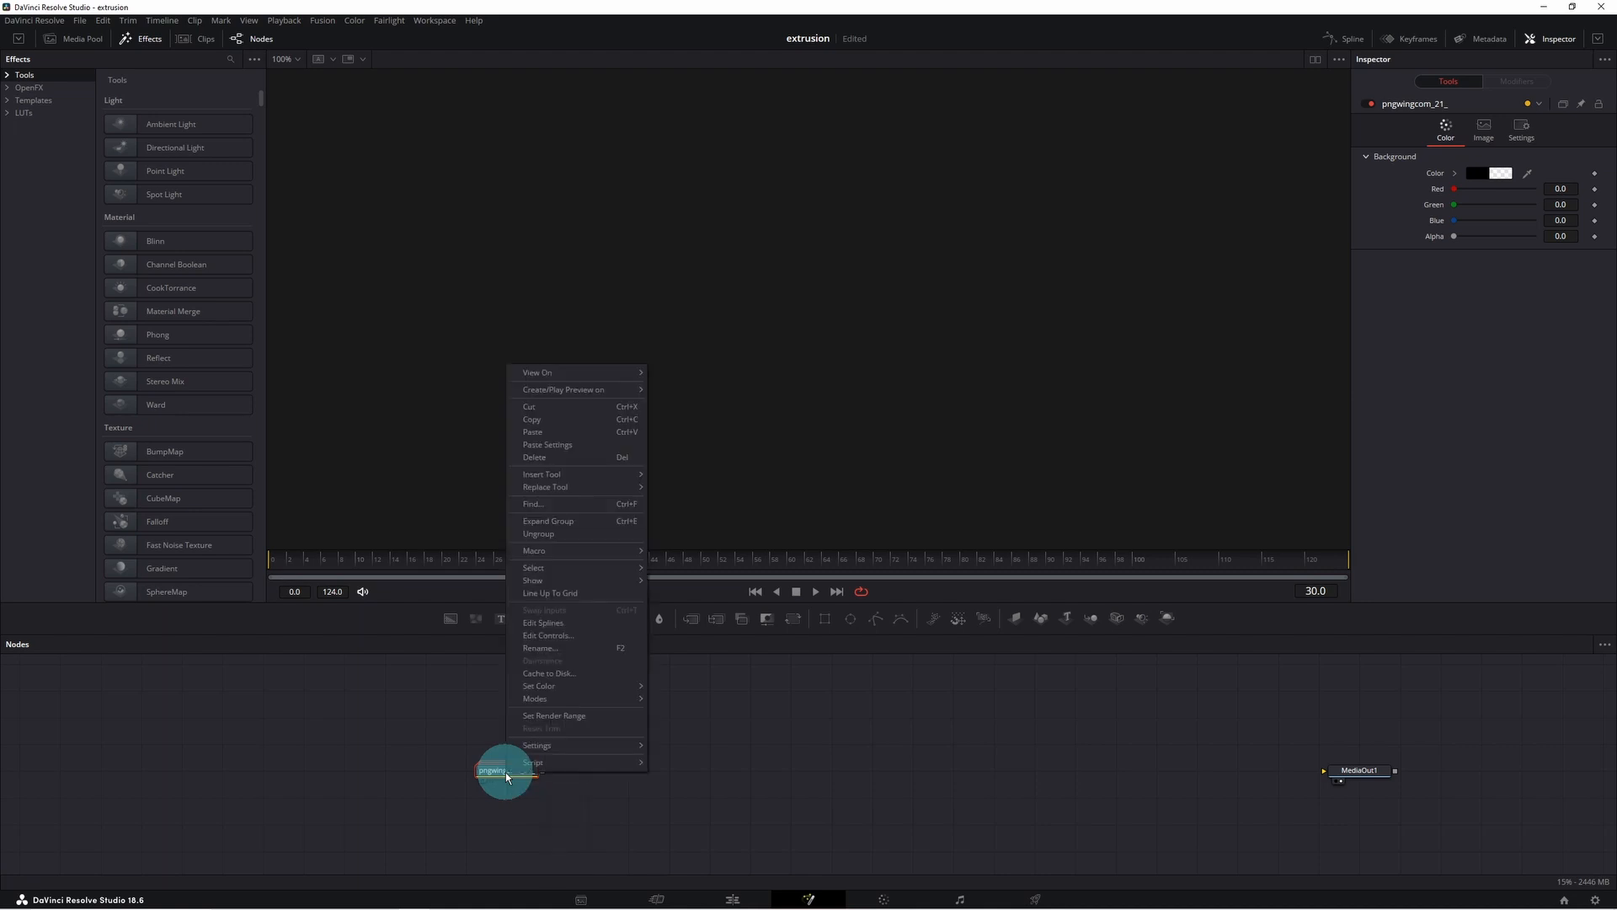
{"action": "left_click", "coordinate": [571, 537]}
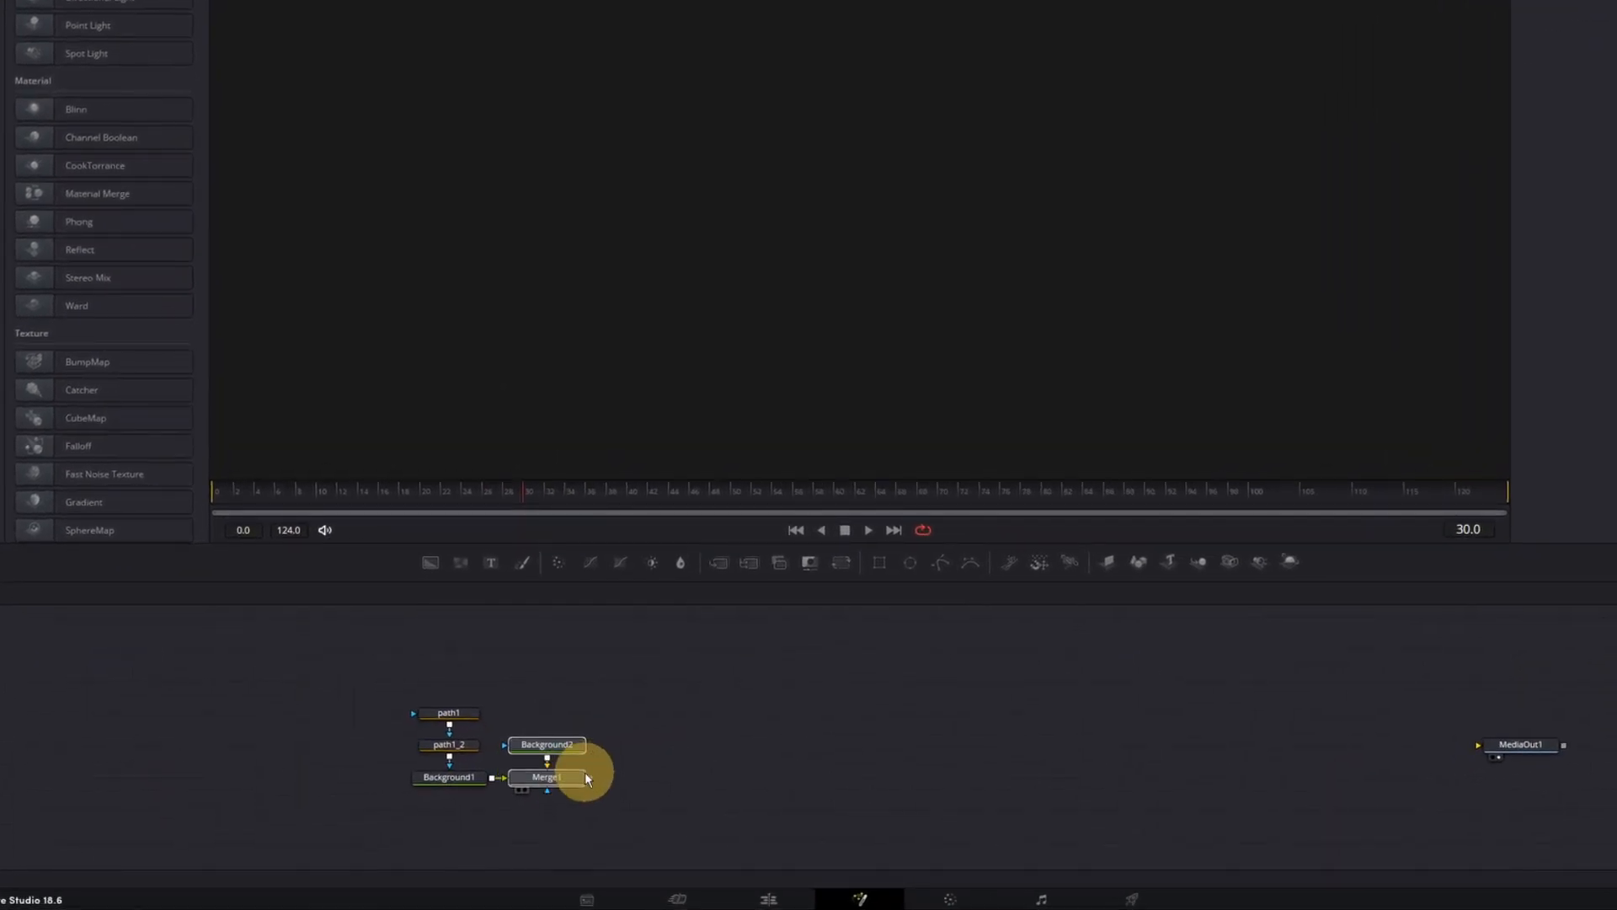
{"action": "left_click", "coordinate": [664, 766]}
Inspect the color and alpha settings of the Background2 and Background1 nodes.
{"action": "left_click", "coordinate": [450, 778]}
{"action": "left_click", "coordinate": [559, 744]}
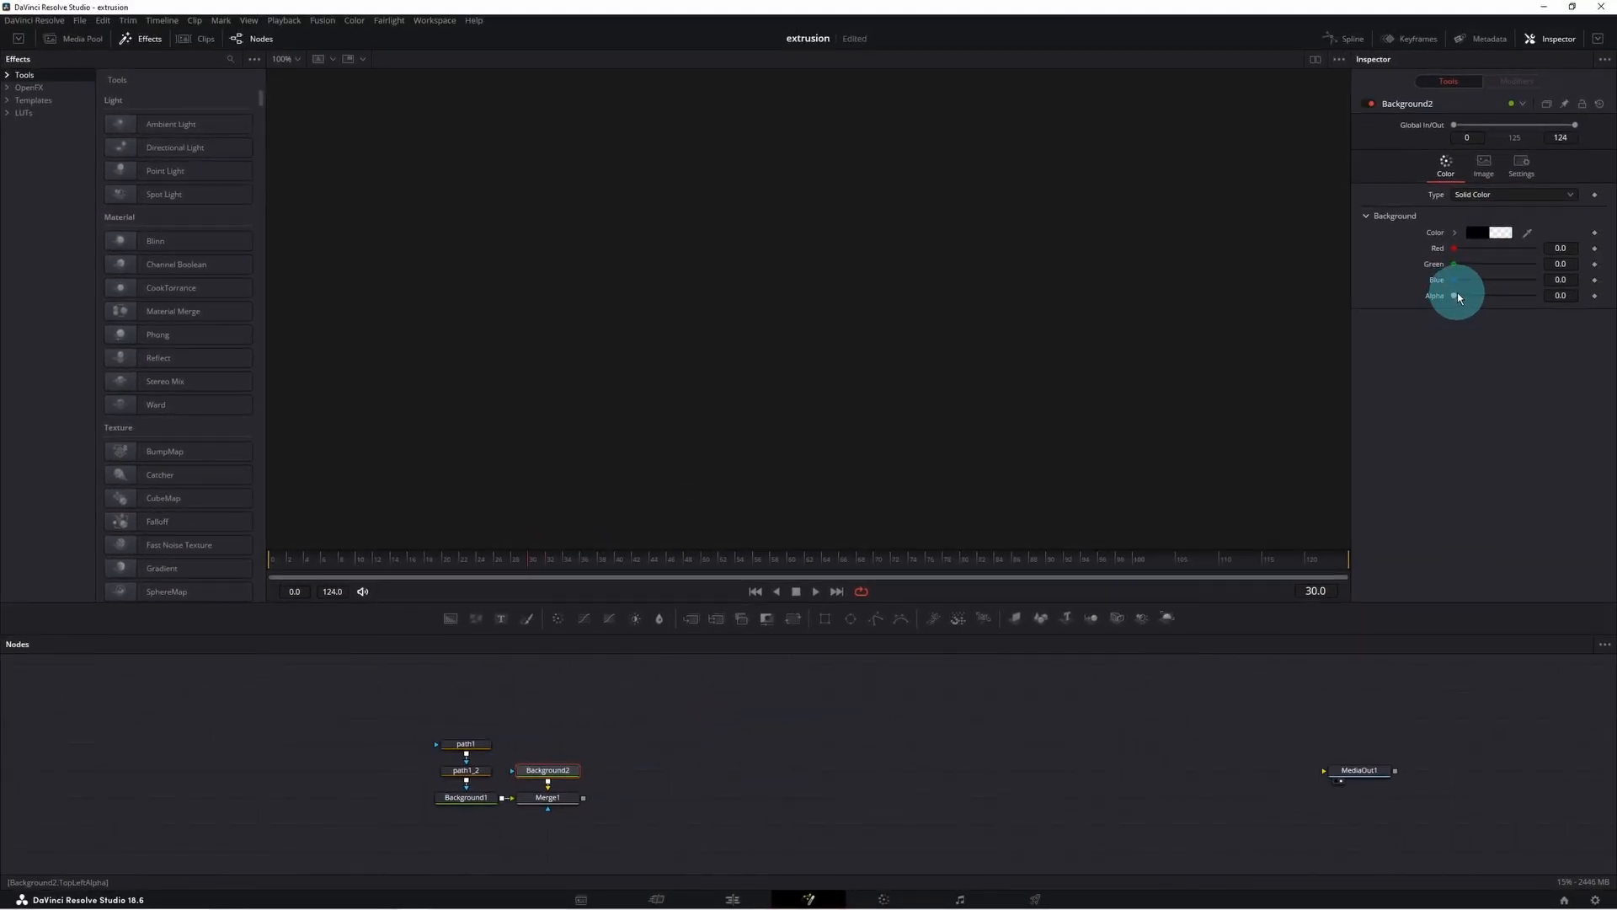
{"action": "left_click", "coordinate": [470, 799]}
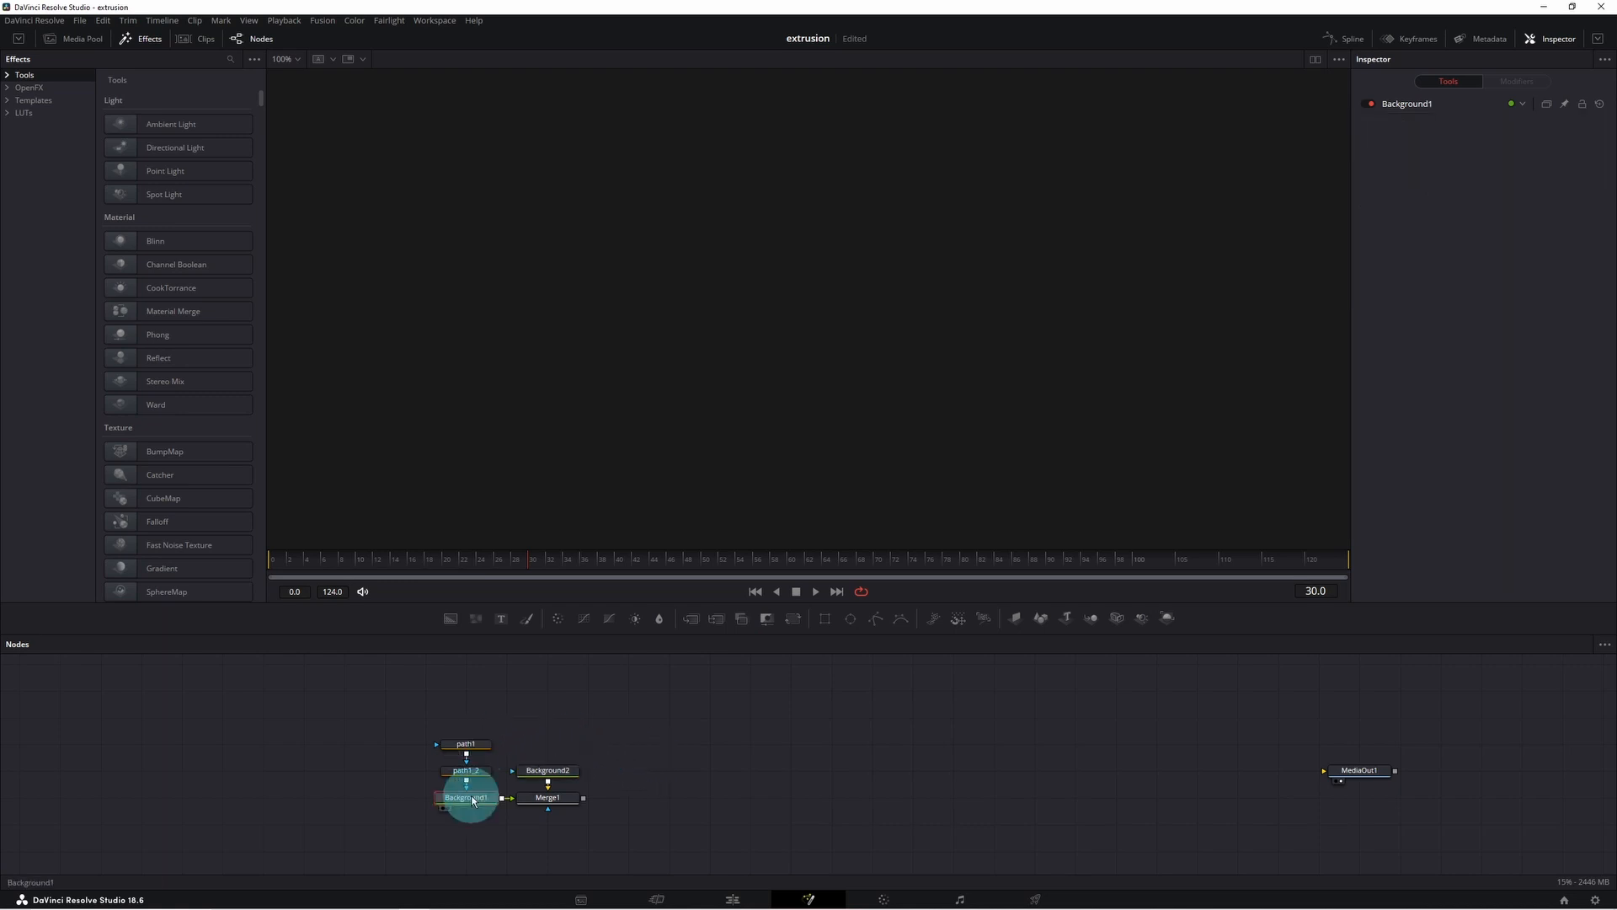
{"action": "left_click", "coordinate": [1405, 100]}
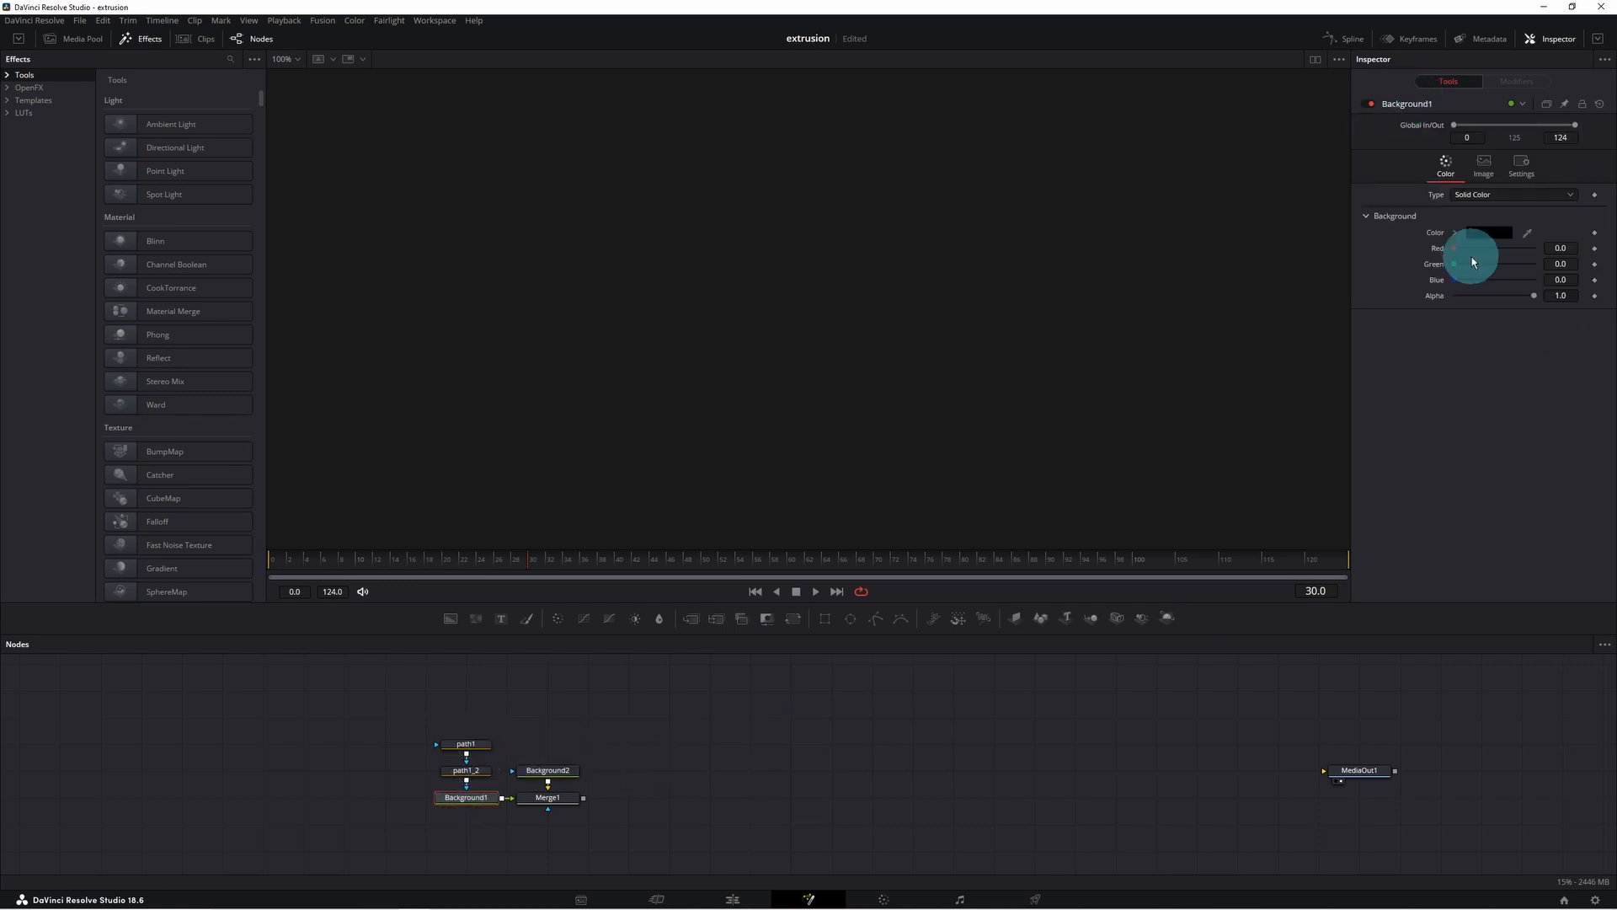
Space out the path1 and path1_2 nodes and display each of the two in the viewer.
{"action": "left_click", "coordinate": [467, 695]}
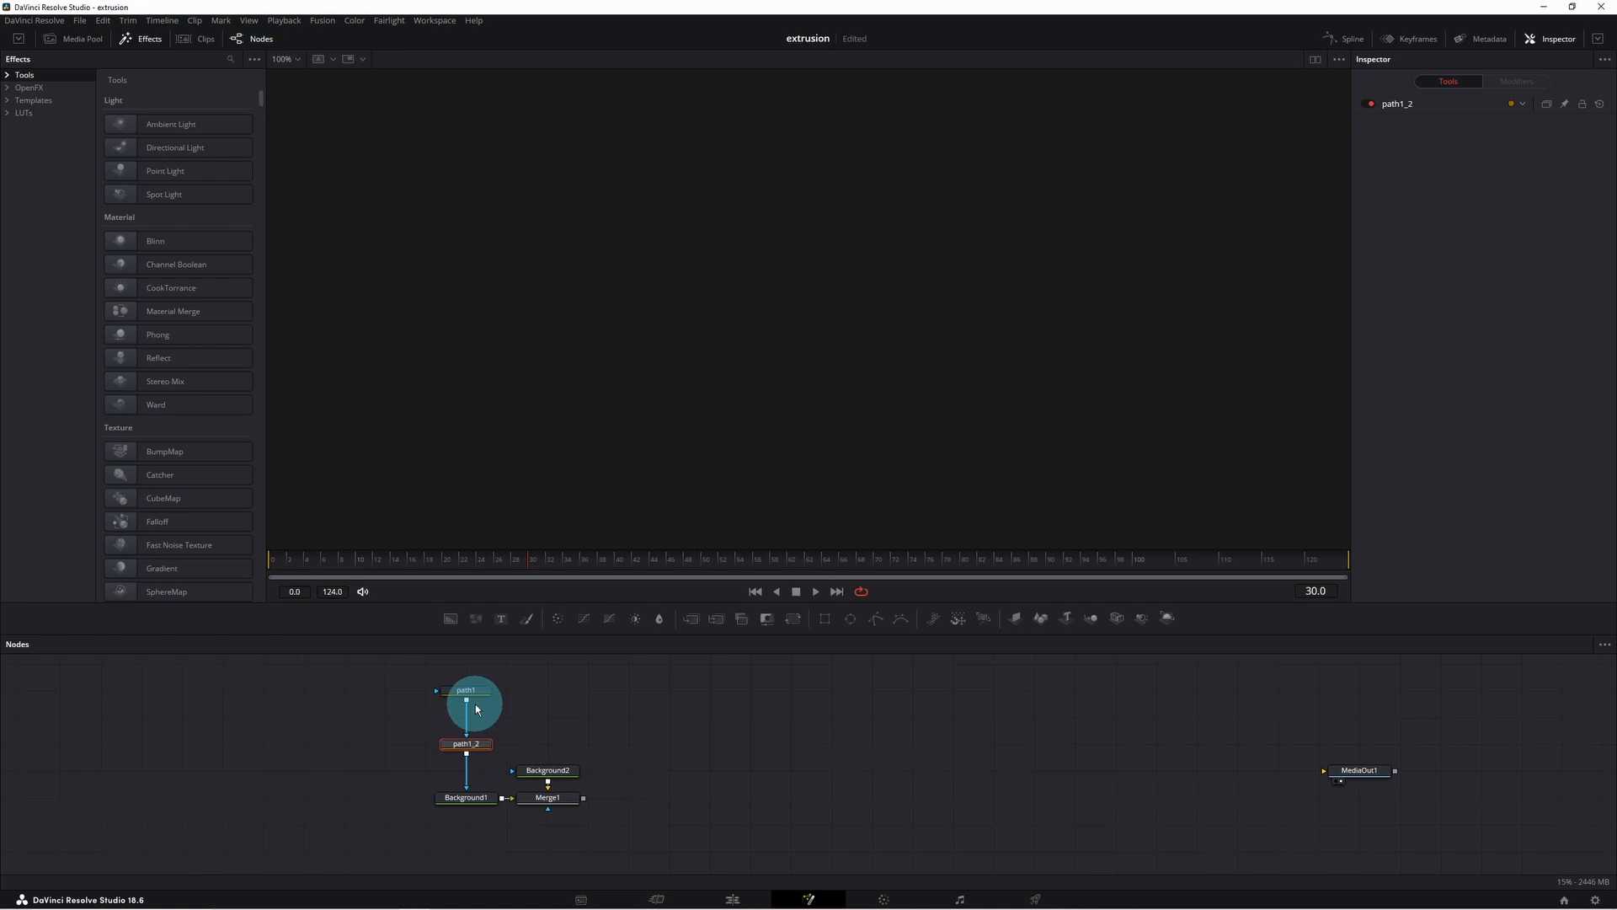
{"action": "left_click_drag", "start_coordinate": [469, 692], "coordinate": [748, 204]}
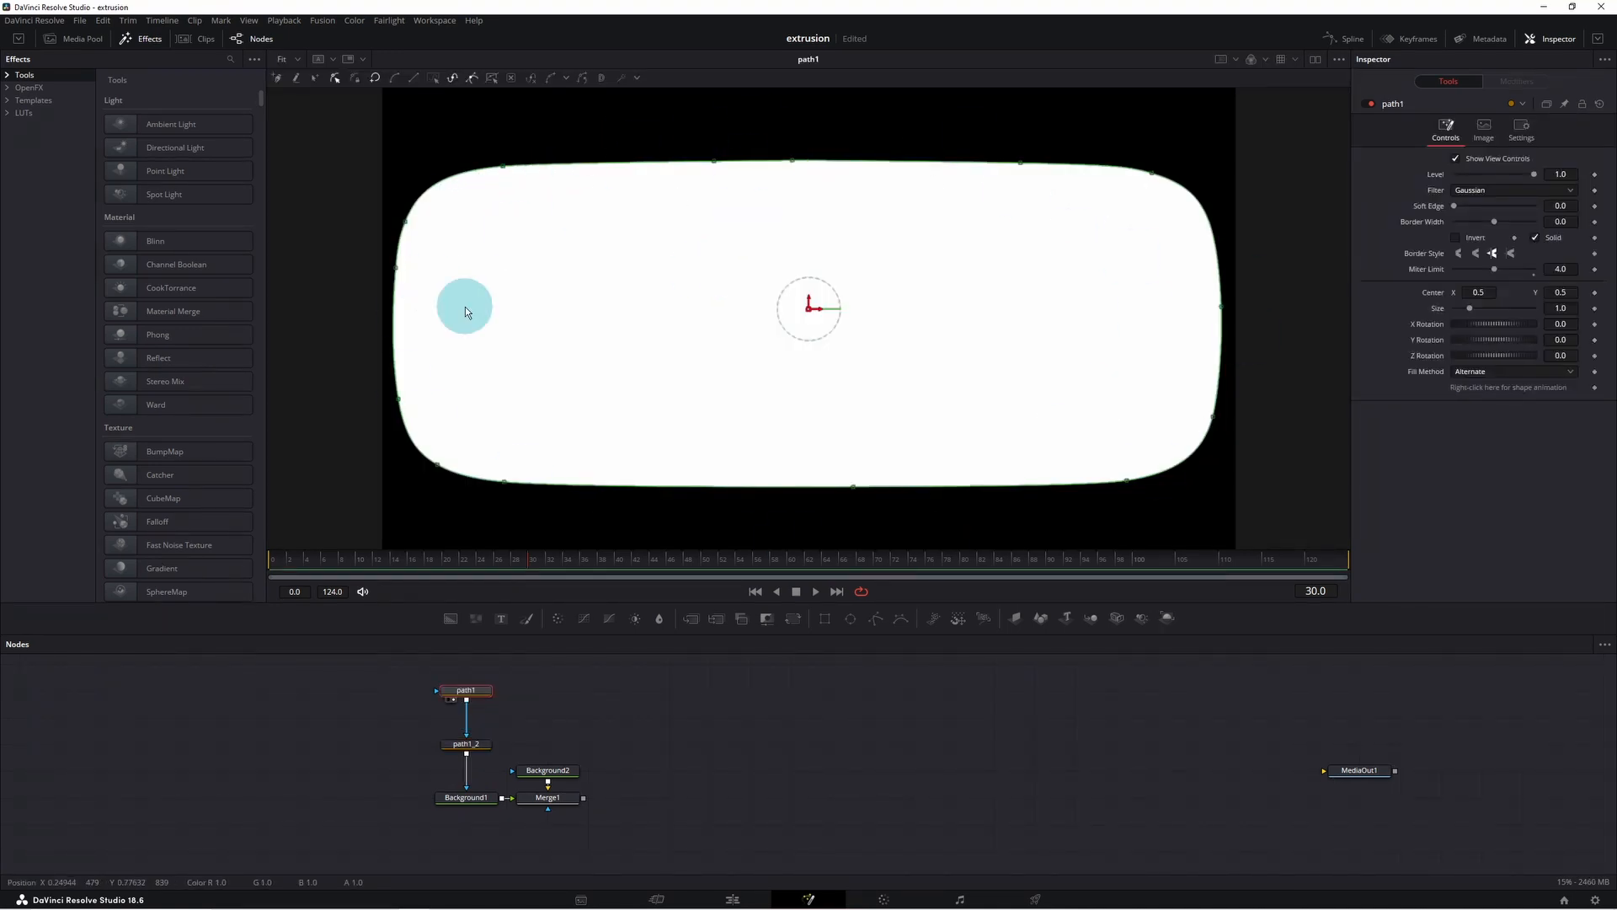
{"action": "left_click_drag", "start_coordinate": [468, 745], "coordinate": [736, 249]}
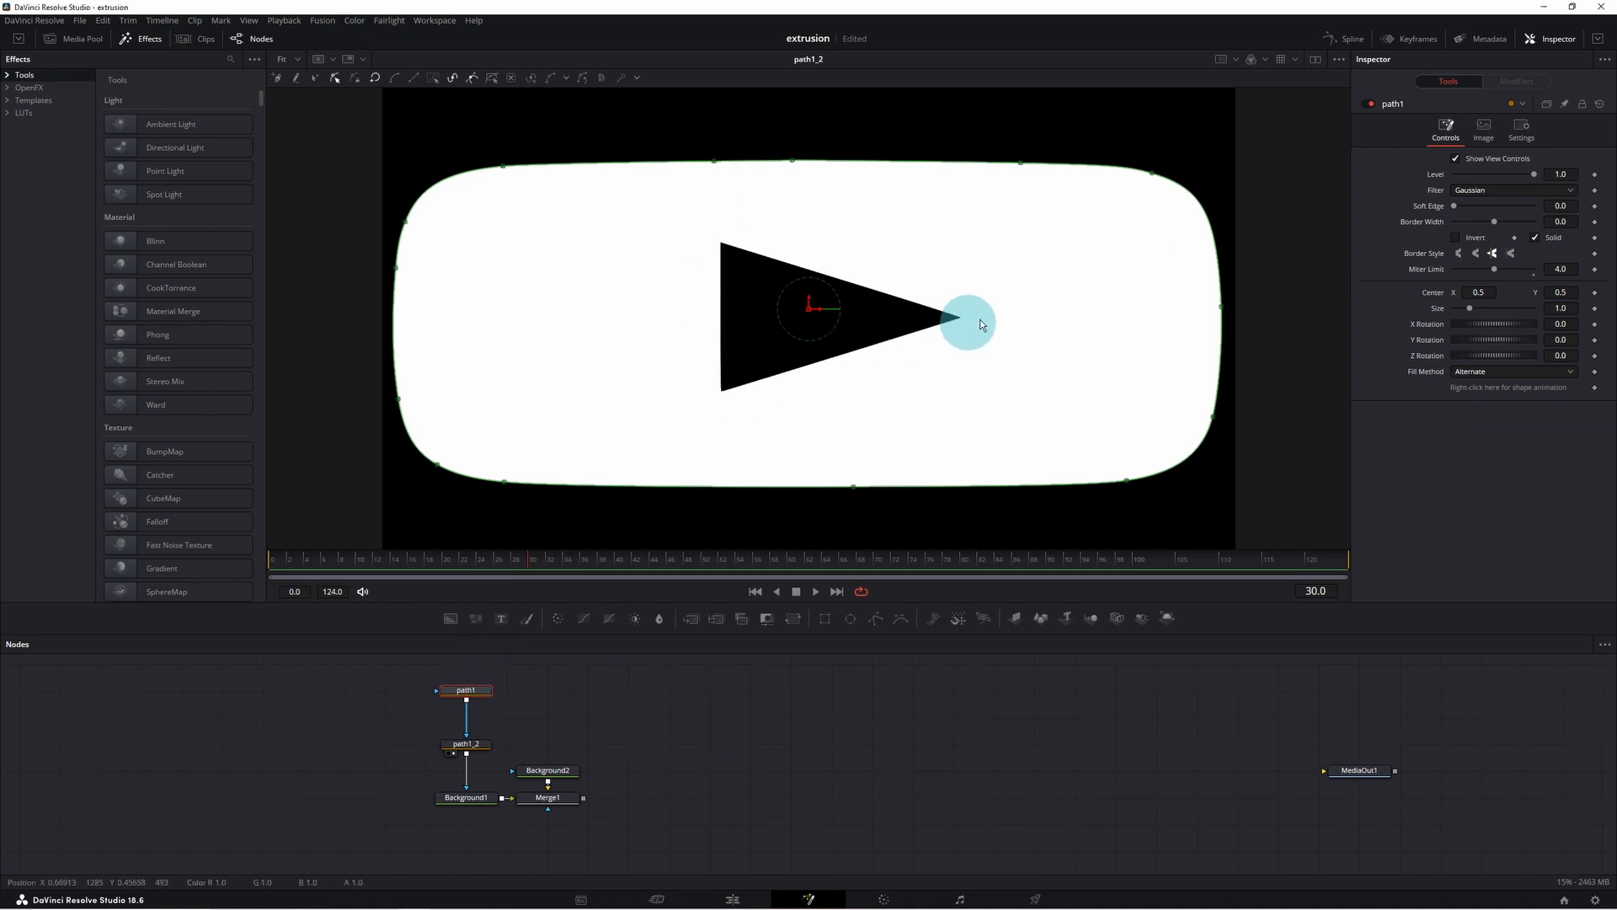
{"action": "left_click", "coordinate": [663, 752]}
{"action": "left_click", "coordinate": [462, 691]}
{"action": "left_click", "coordinate": [857, 710]}
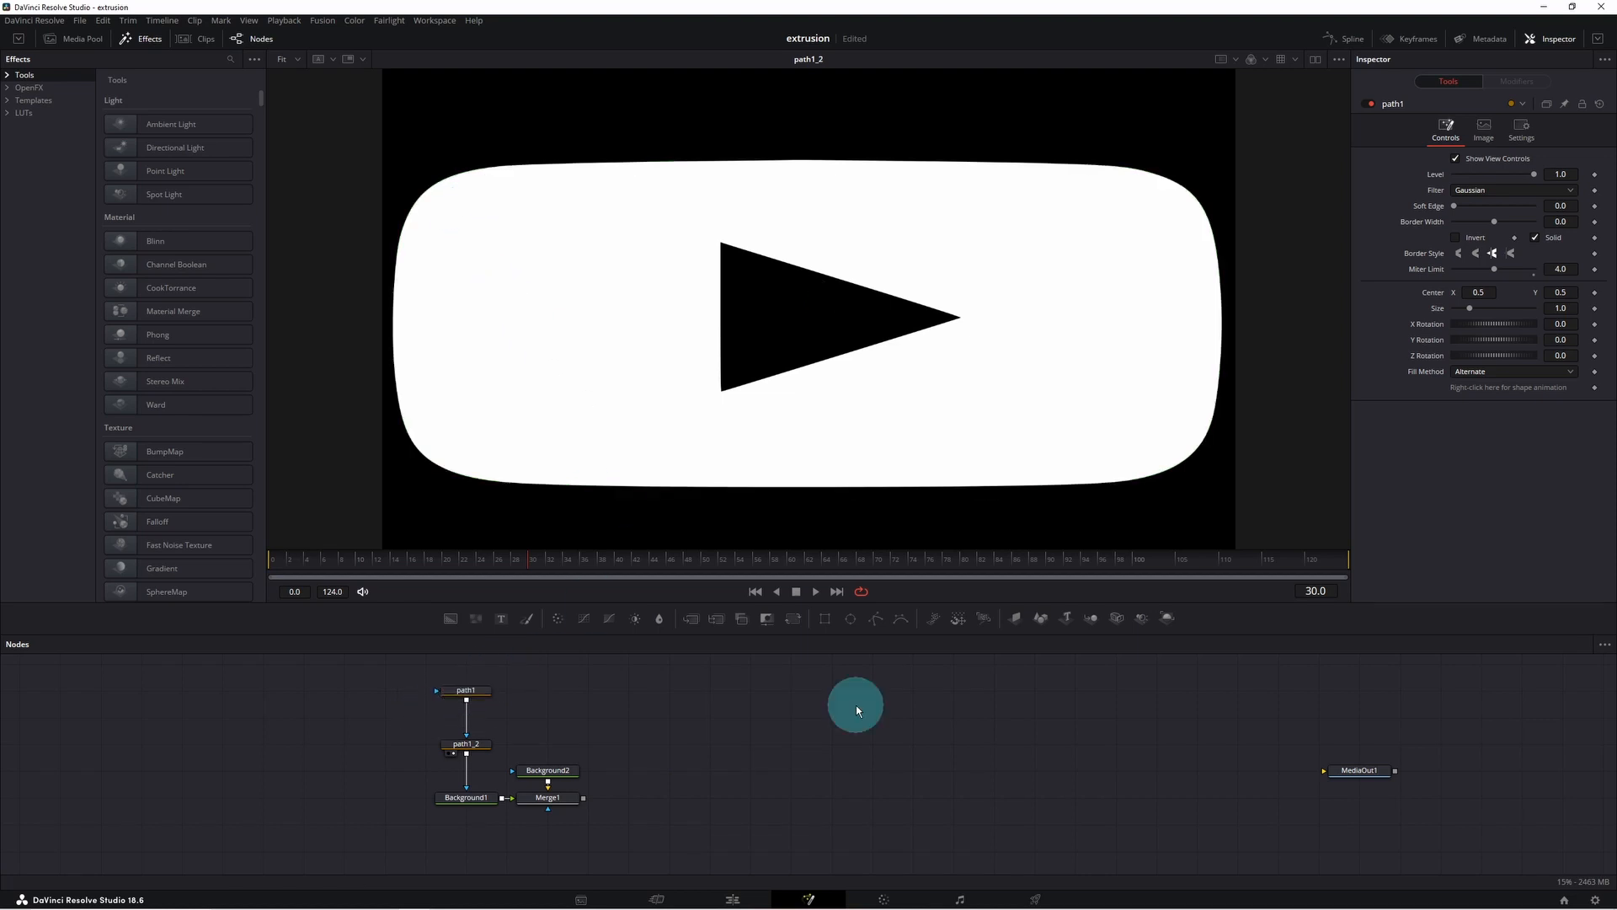
Add an sPolygon shape node to an empty area of the node graph.
{"action": "key", "text": "shift+space"}
{"action": "type", "text": "s"}
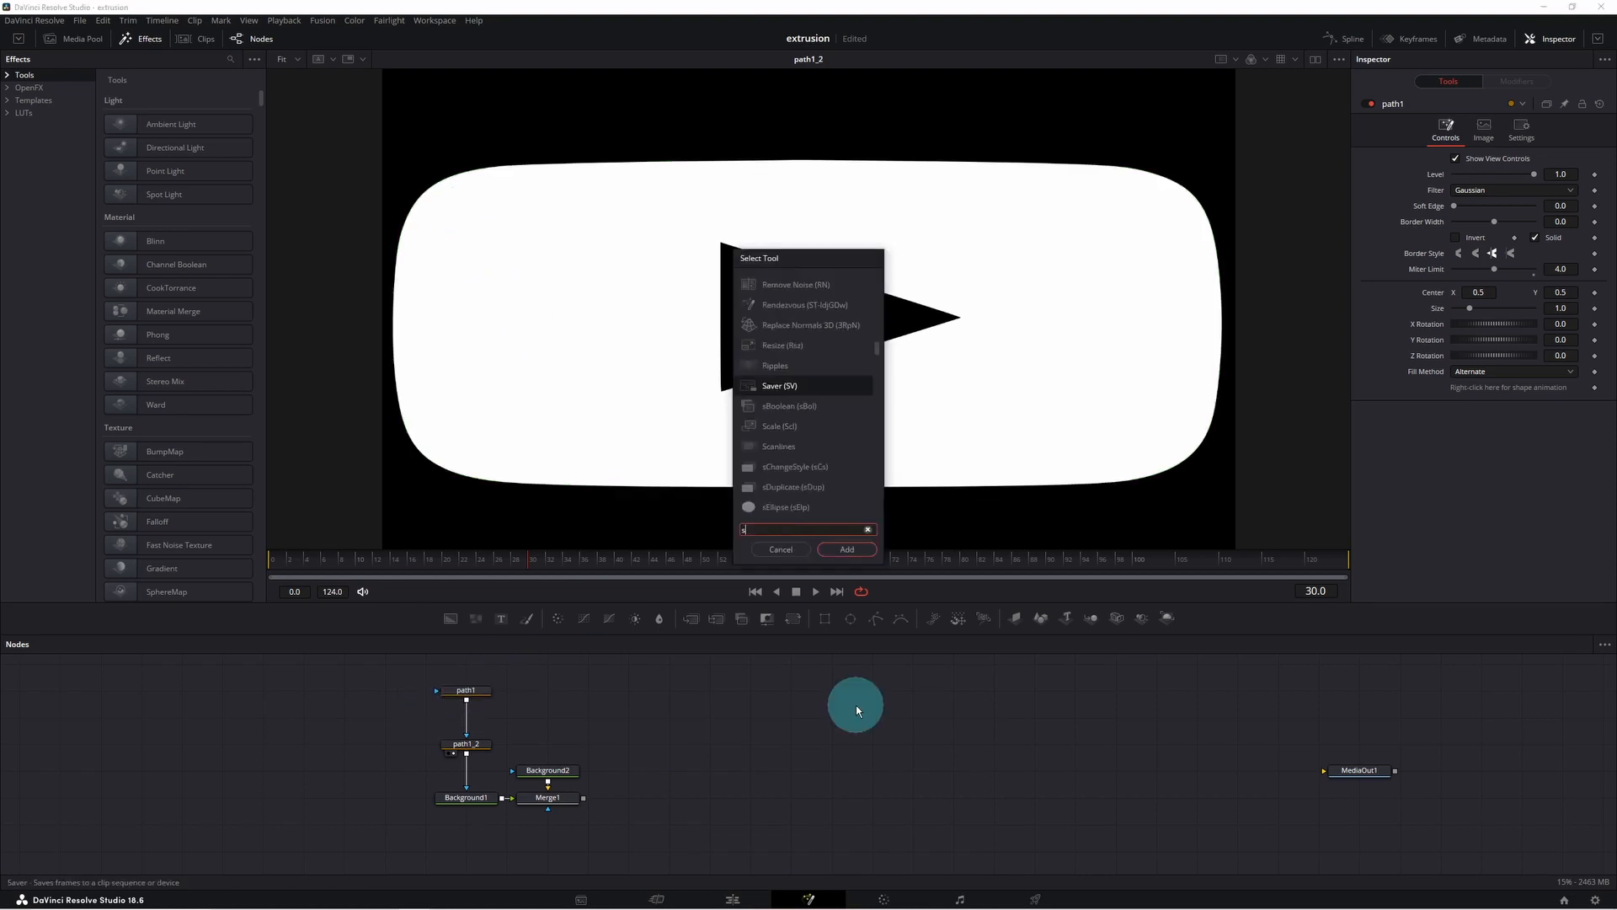
{"action": "type", "text": "poly"}
{"action": "left_click", "coordinate": [785, 287]}
{"action": "double_click", "coordinate": [785, 288]}
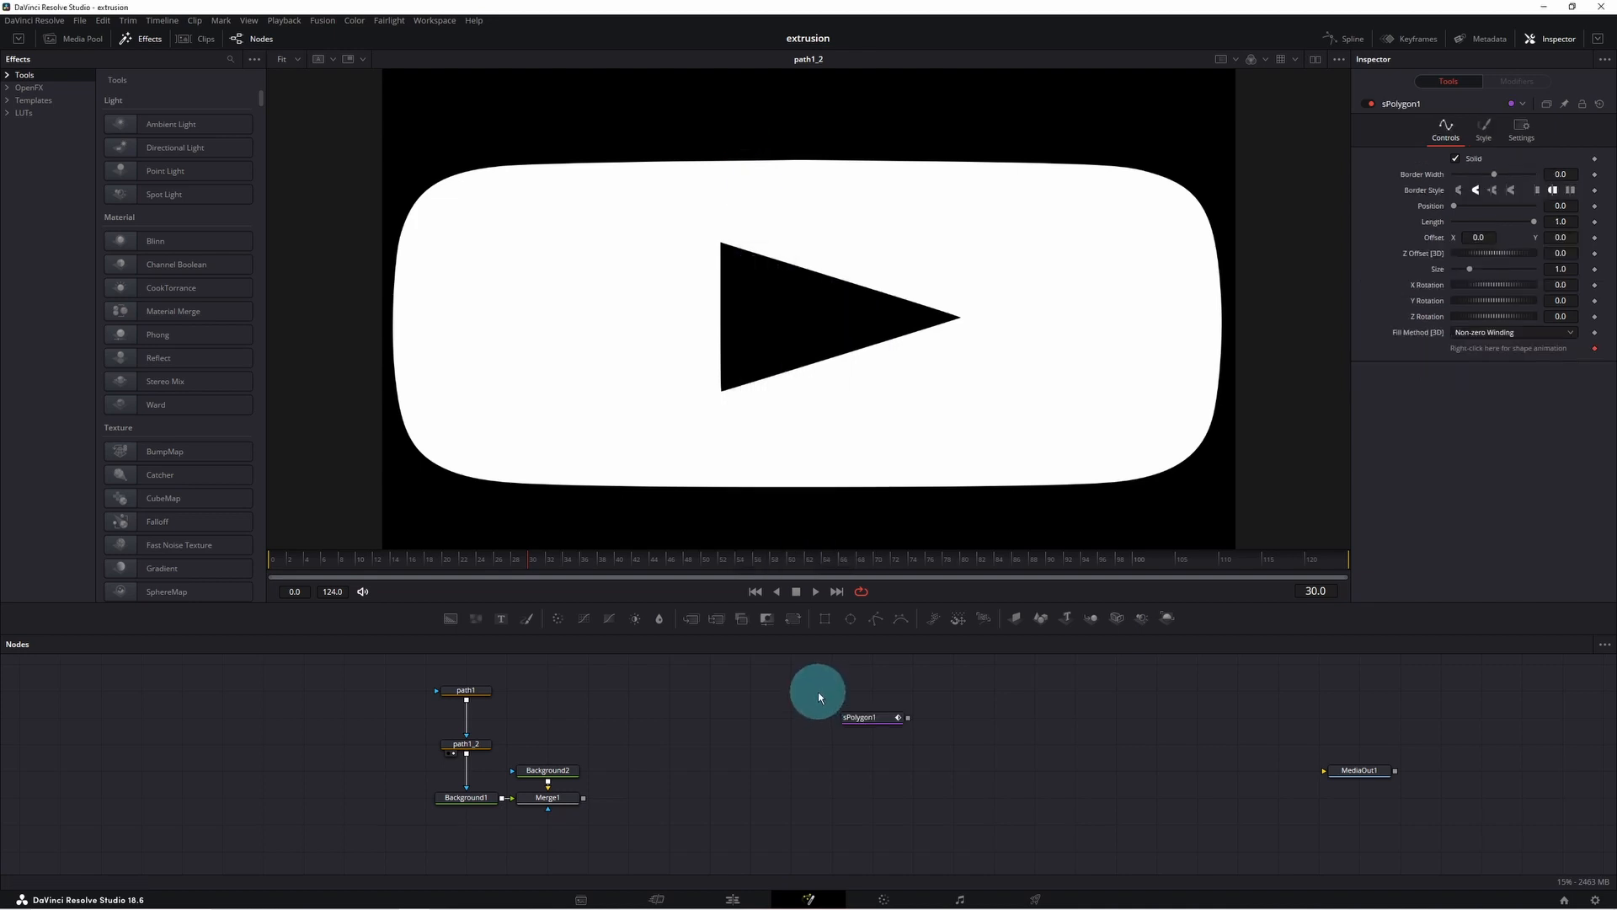
{"action": "left_click_drag", "start_coordinate": [817, 691], "coordinate": [982, 758]}
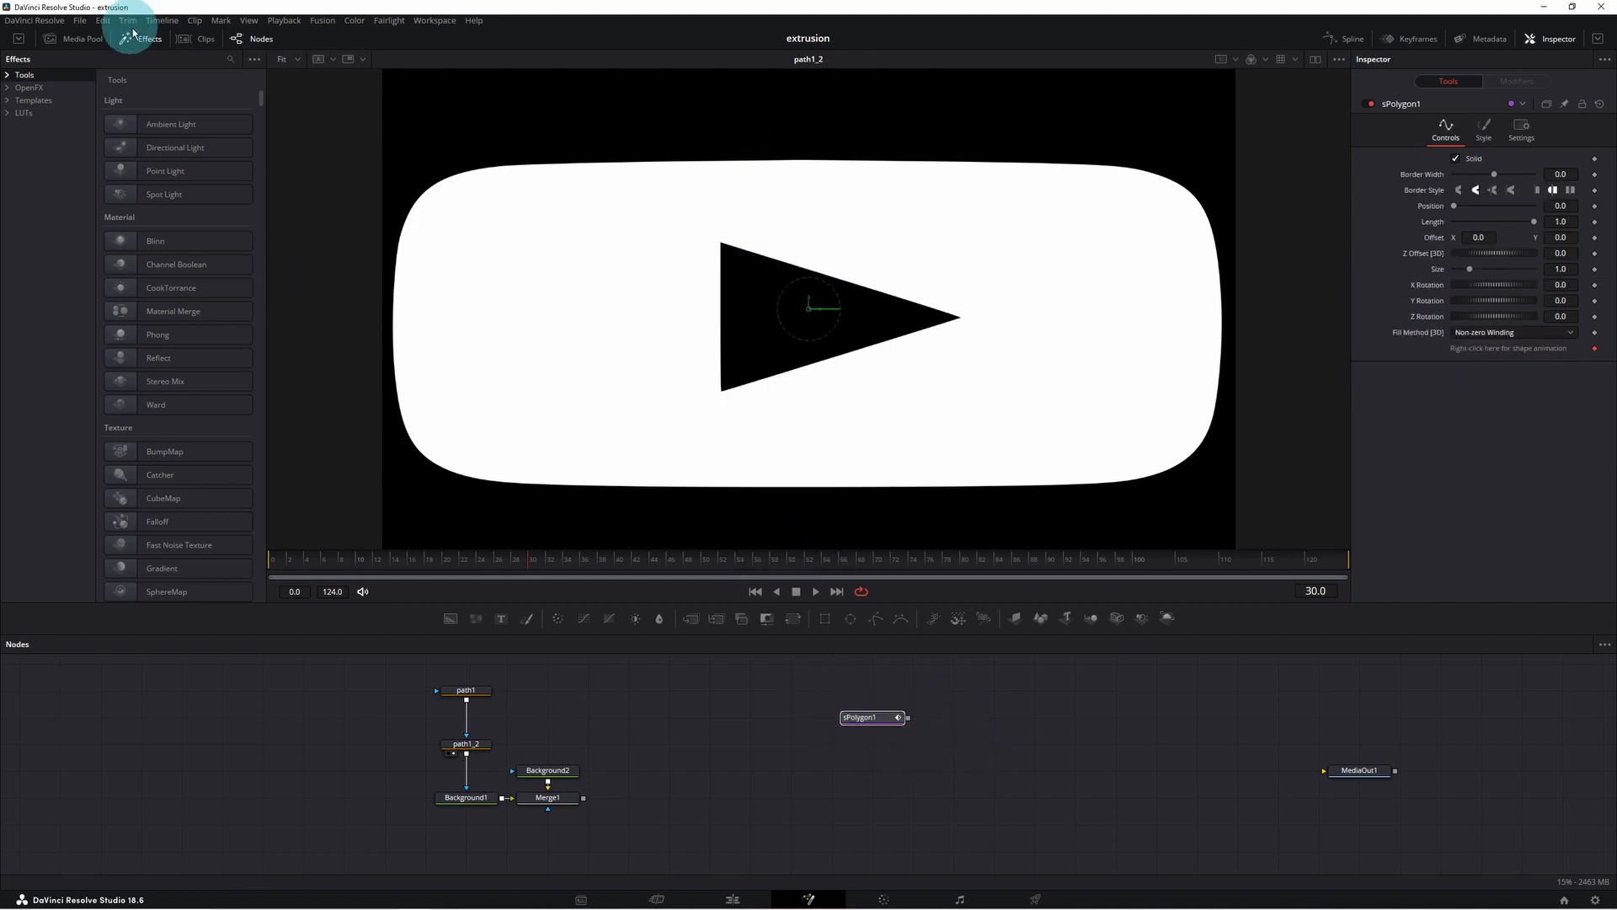
Browse the Shape category of the Fusion tools in the effects library.
{"action": "left_click", "coordinate": [9, 76]}
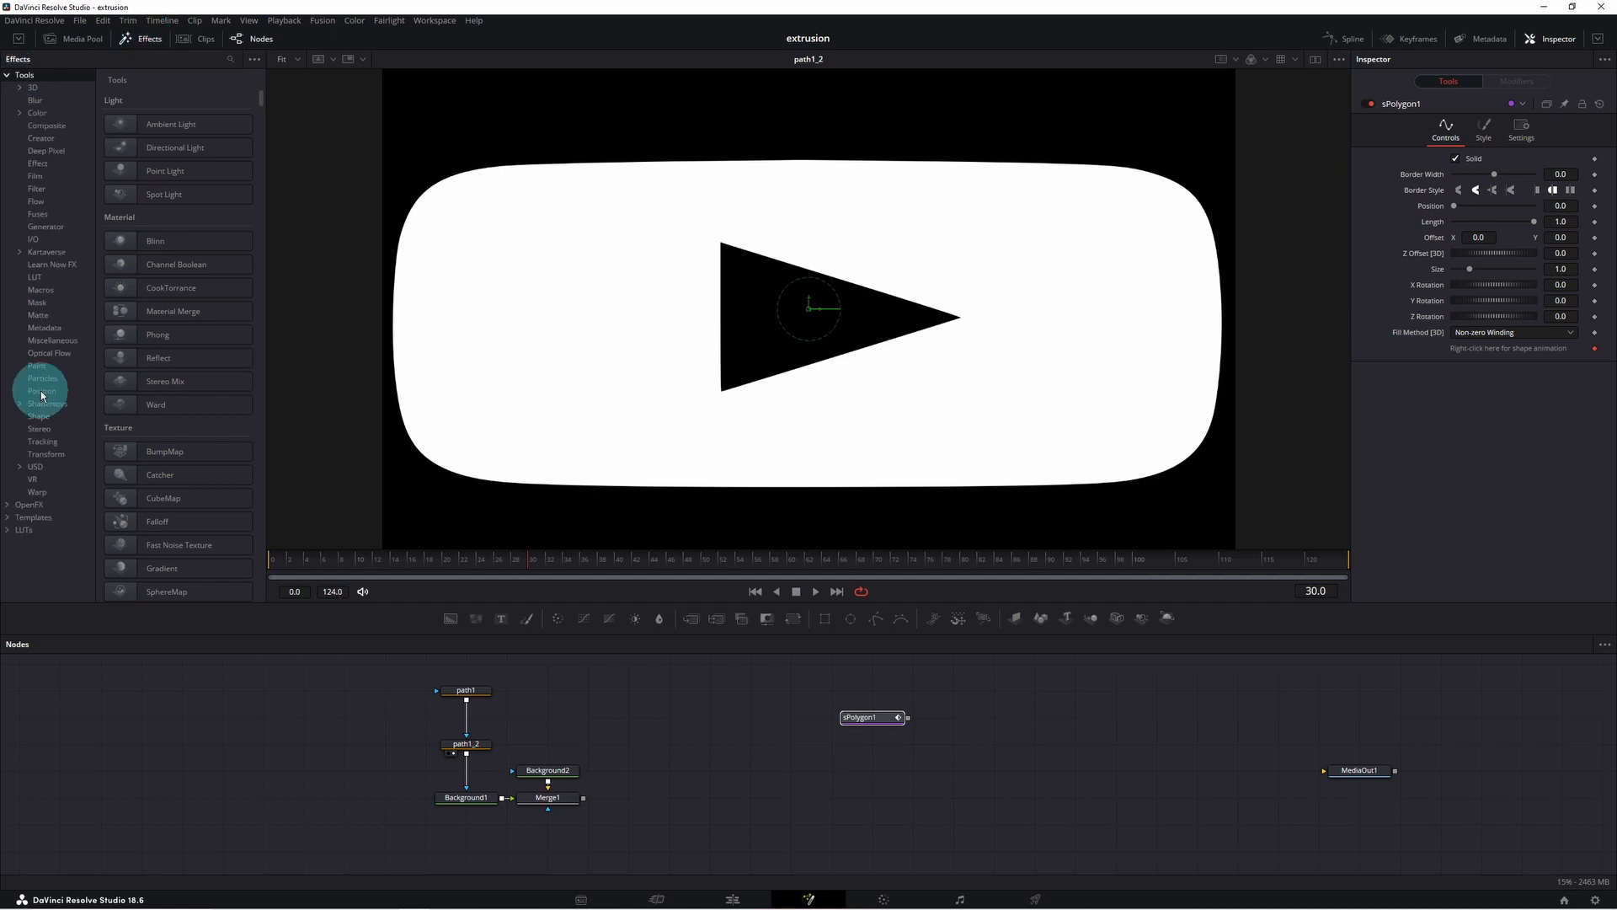
{"action": "left_click", "coordinate": [38, 417]}
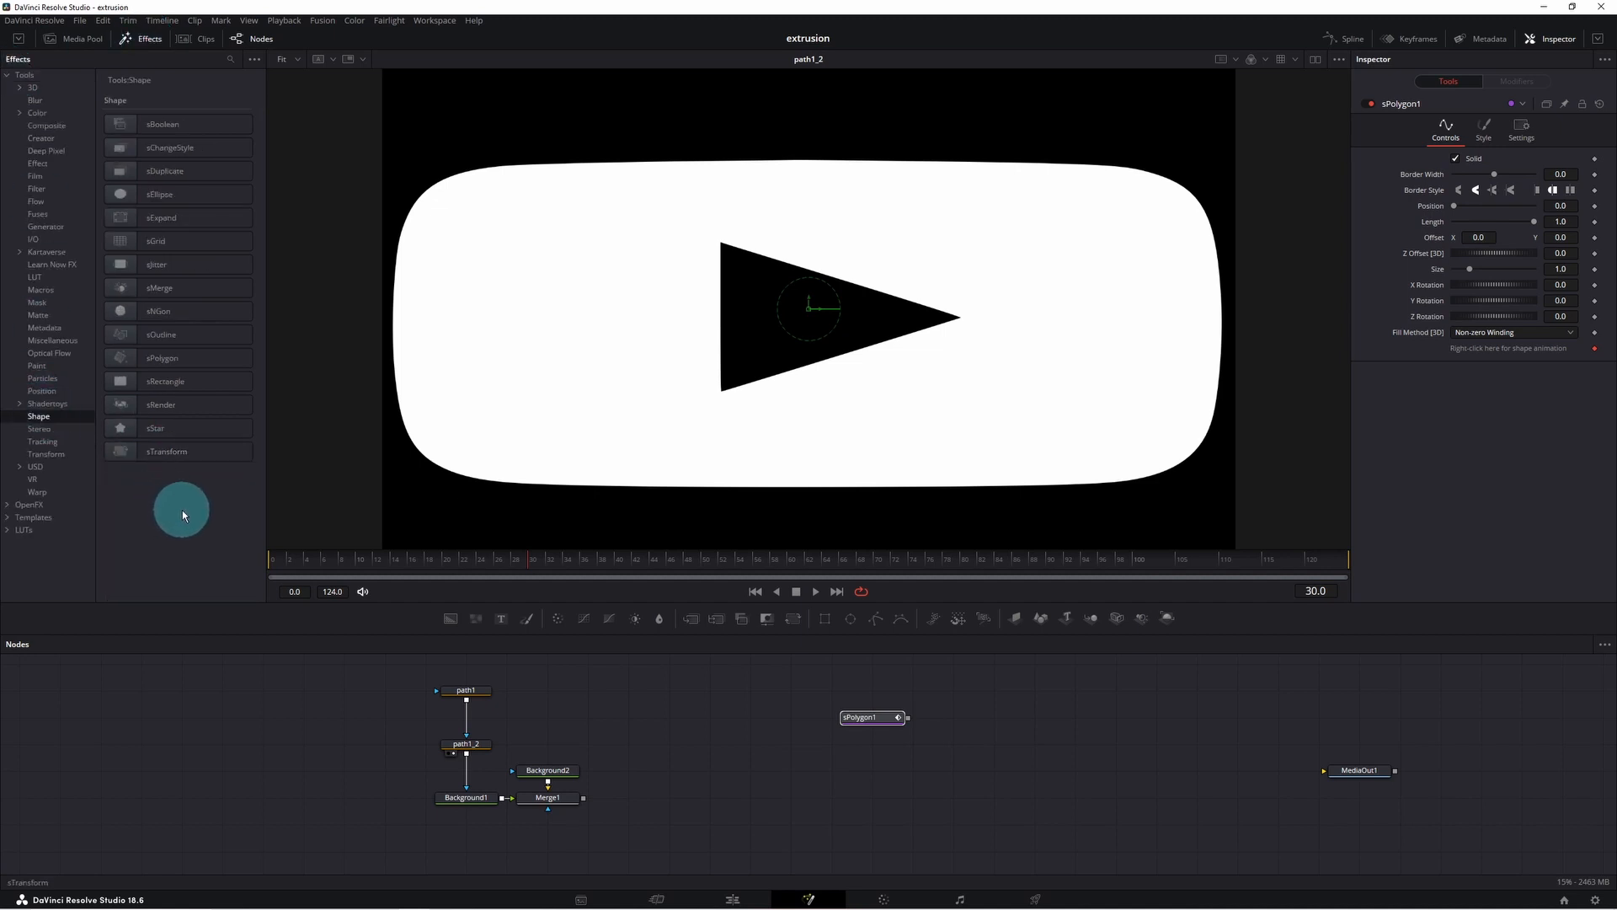
{"action": "left_click", "coordinate": [35, 466]}
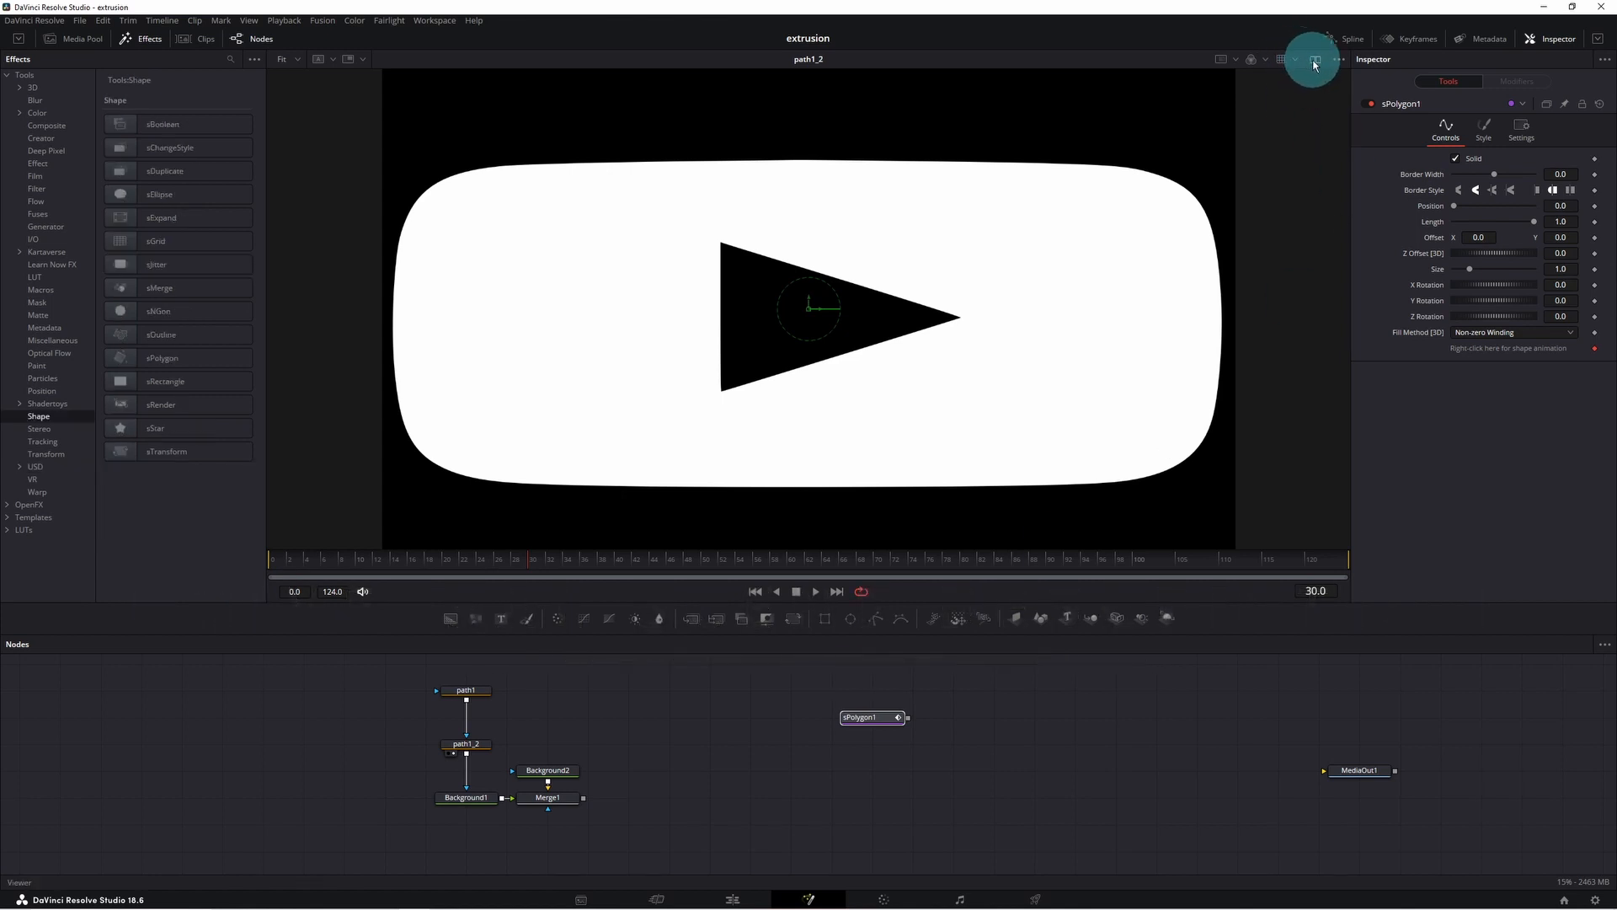
Switch to dual viewers and show path1 in the first viewer and sPolygon1 in the second.
{"action": "left_click", "coordinate": [1315, 61]}
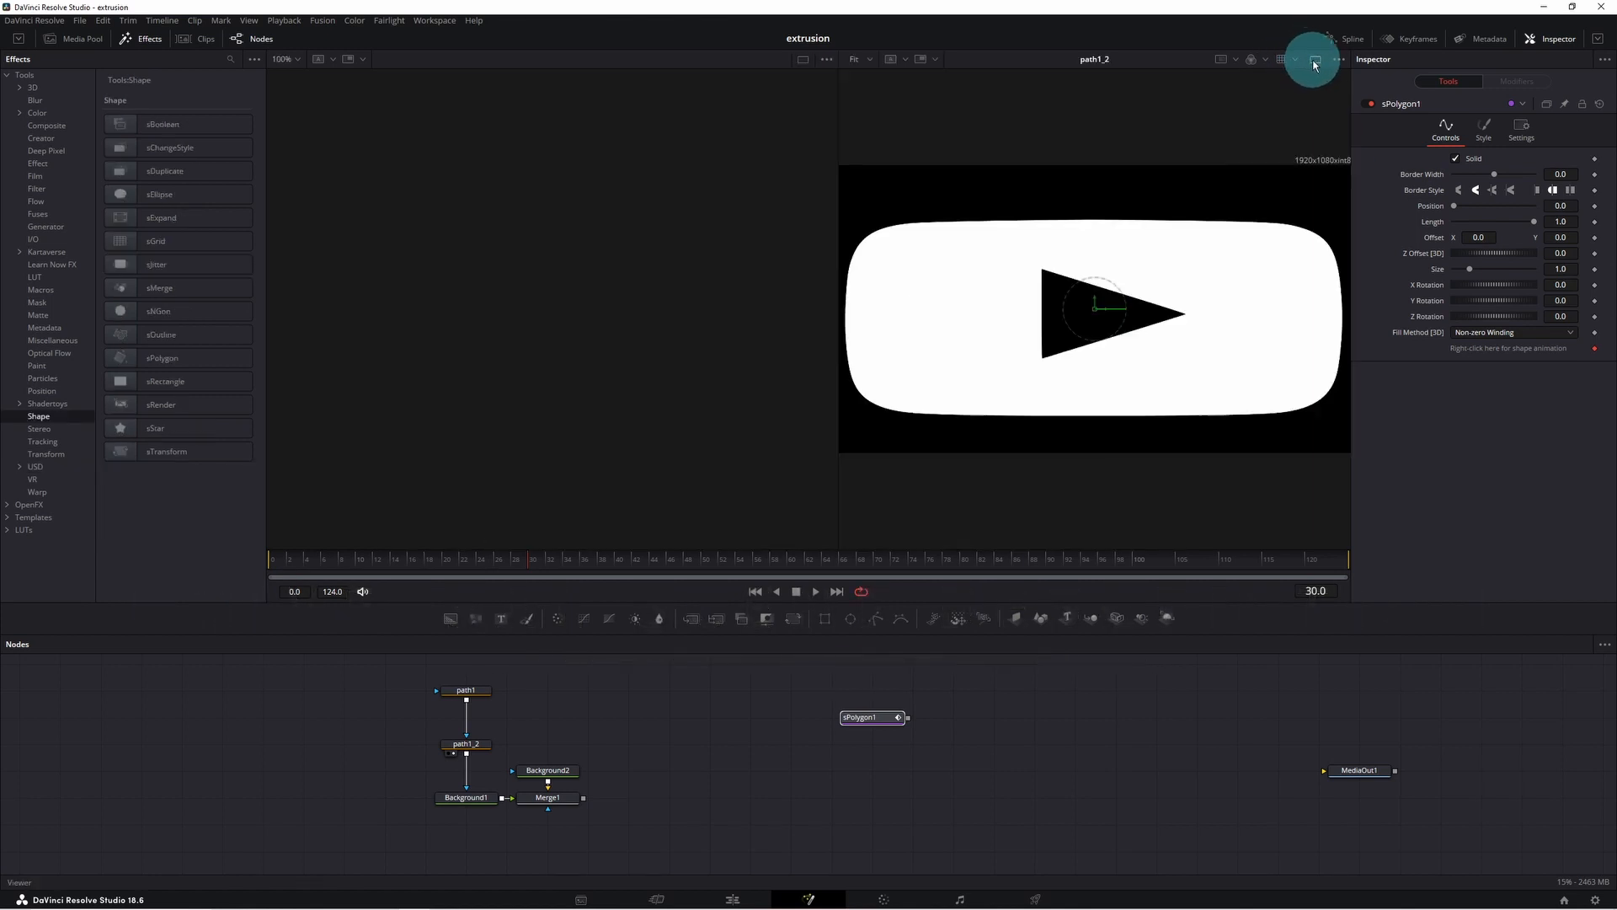
{"action": "left_click", "coordinate": [468, 693]}
{"action": "left_click_drag", "start_coordinate": [469, 692], "coordinate": [523, 314]}
{"action": "left_click_drag", "start_coordinate": [875, 722], "coordinate": [1032, 336]}
{"action": "left_click", "coordinate": [937, 736]}
Display path1 in the first viewer and copy its polyline.
{"action": "left_click_drag", "start_coordinate": [463, 690], "coordinate": [835, 446]}
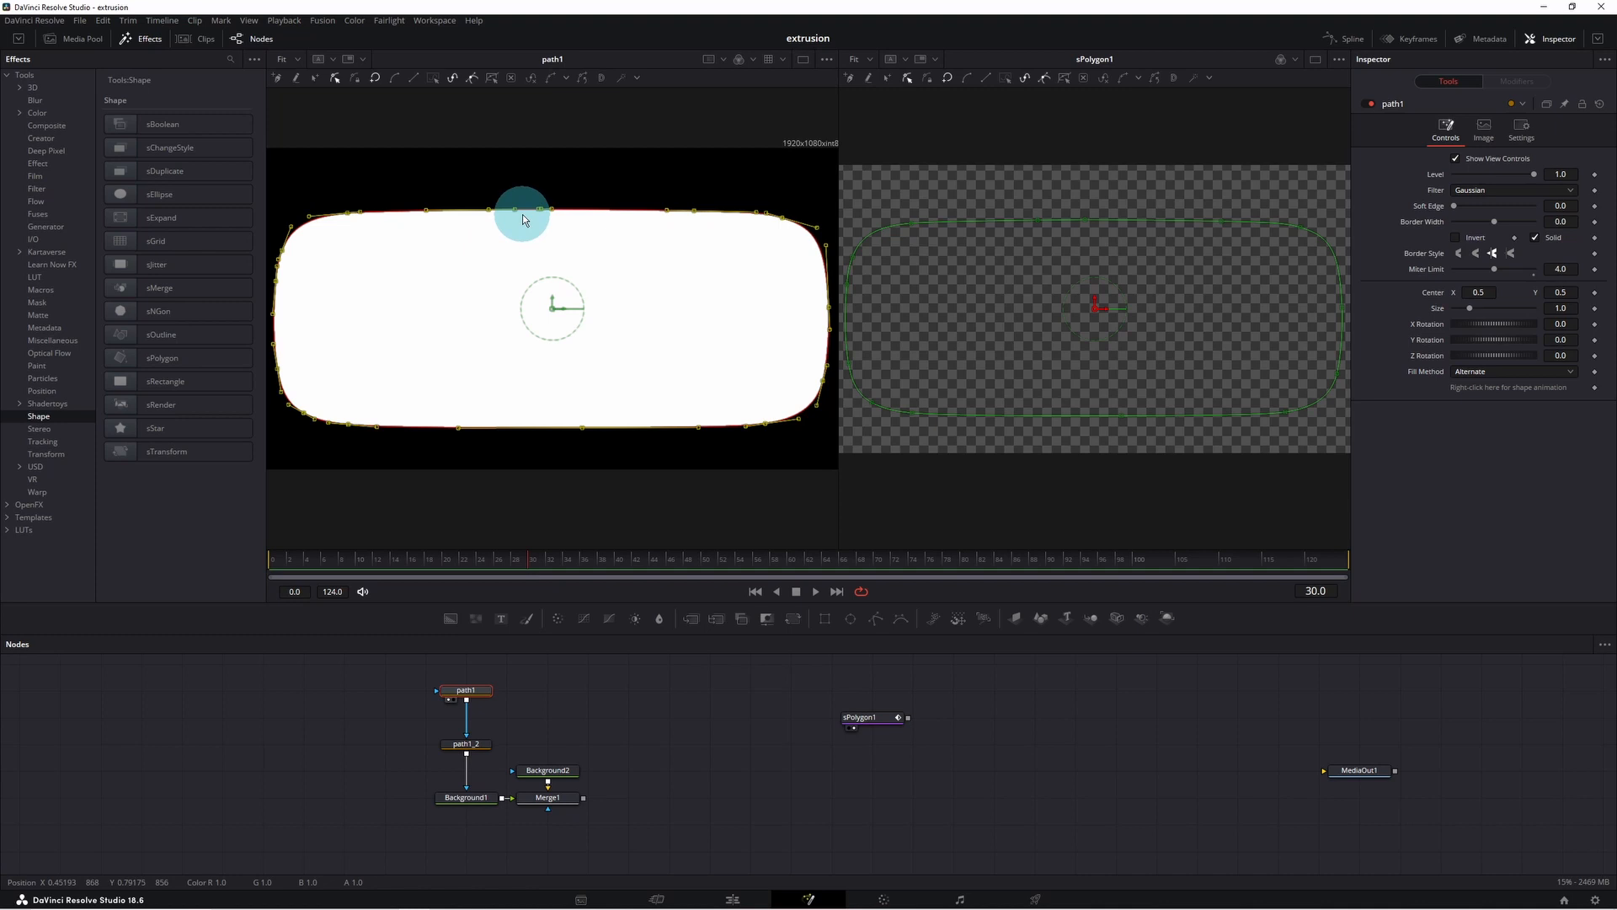
{"action": "right_click", "coordinate": [488, 209]}
{"action": "mouse_move", "coordinate": [552, 428]}
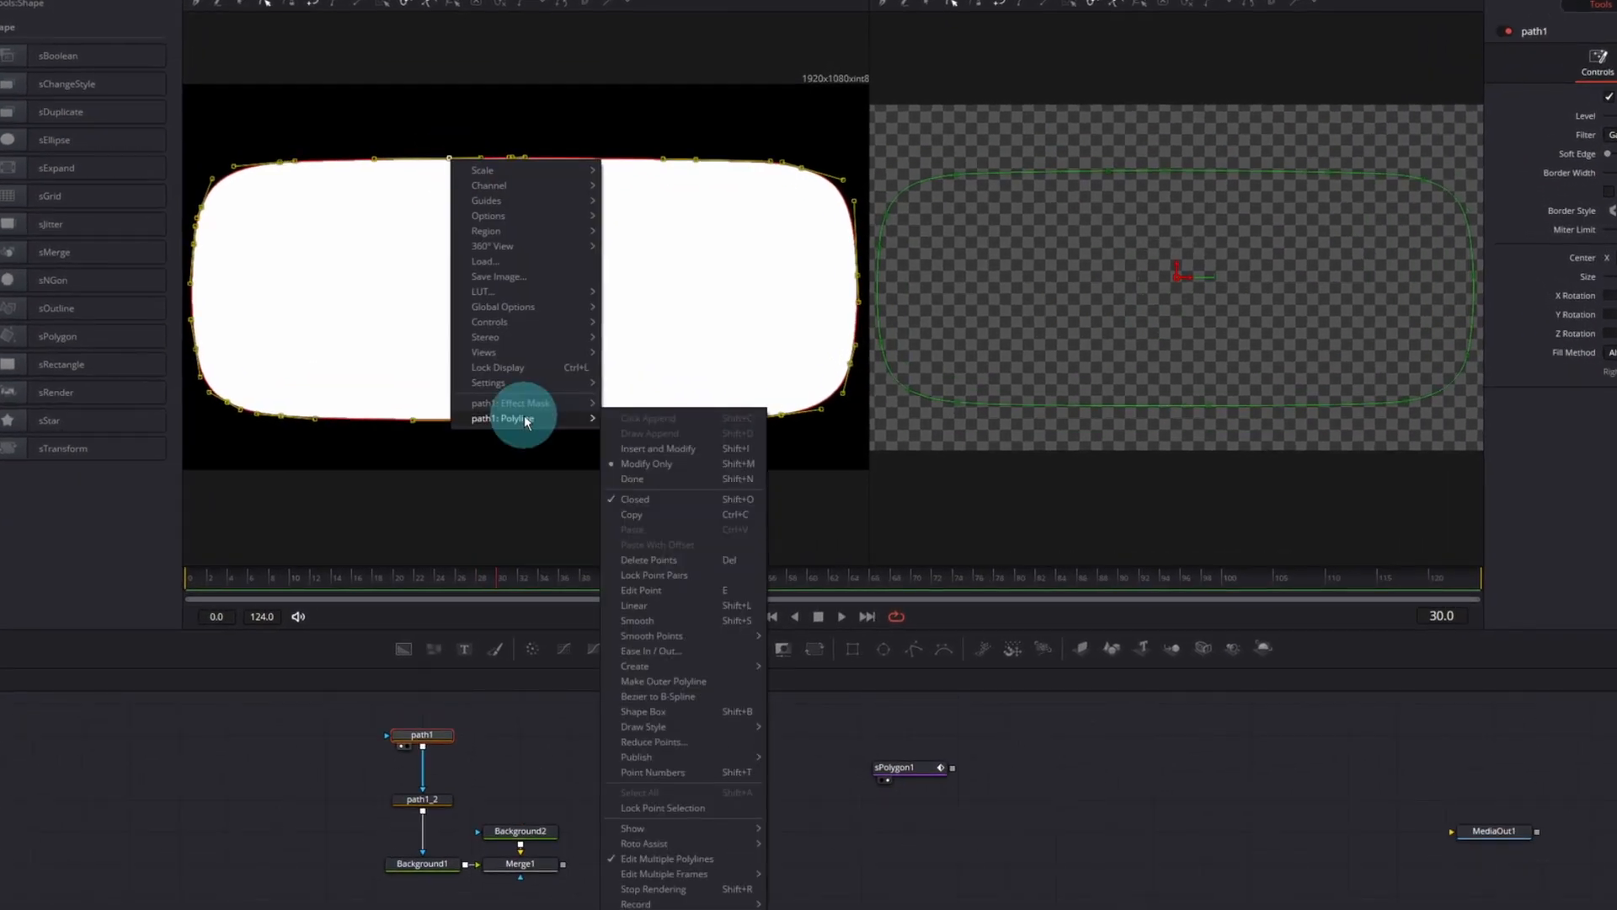
{"action": "left_click", "coordinate": [670, 520]}
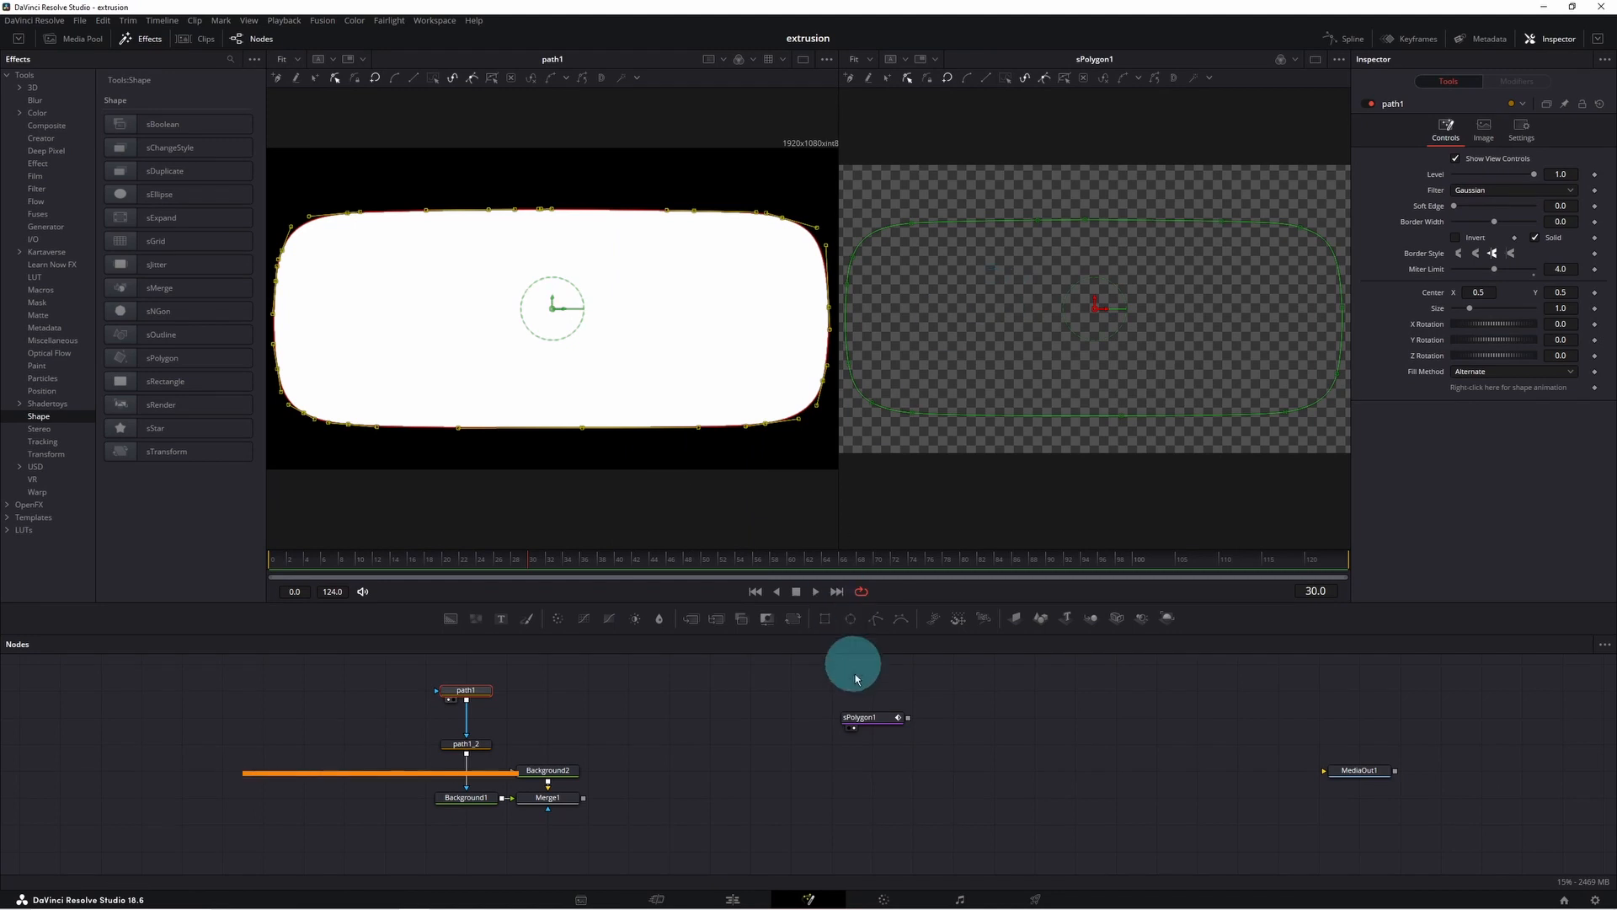
Paste the copied polyline into the sPolygon1 shape and return to a single viewer.
{"action": "left_click", "coordinate": [876, 723]}
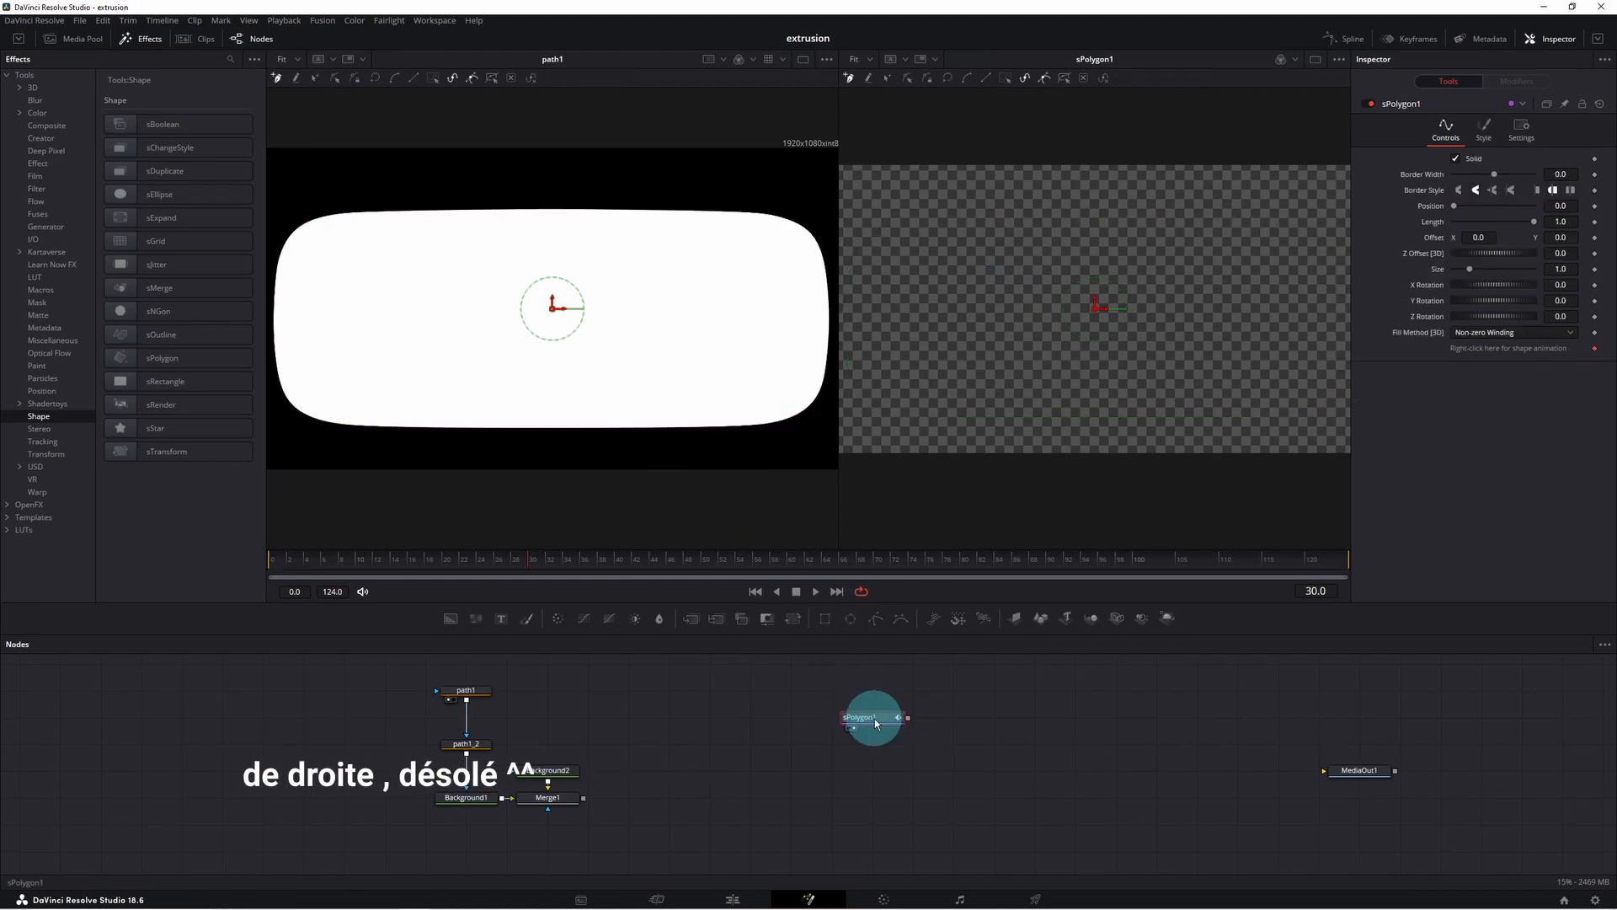
{"action": "right_click", "coordinate": [991, 254]}
{"action": "mouse_move", "coordinate": [1063, 392]}
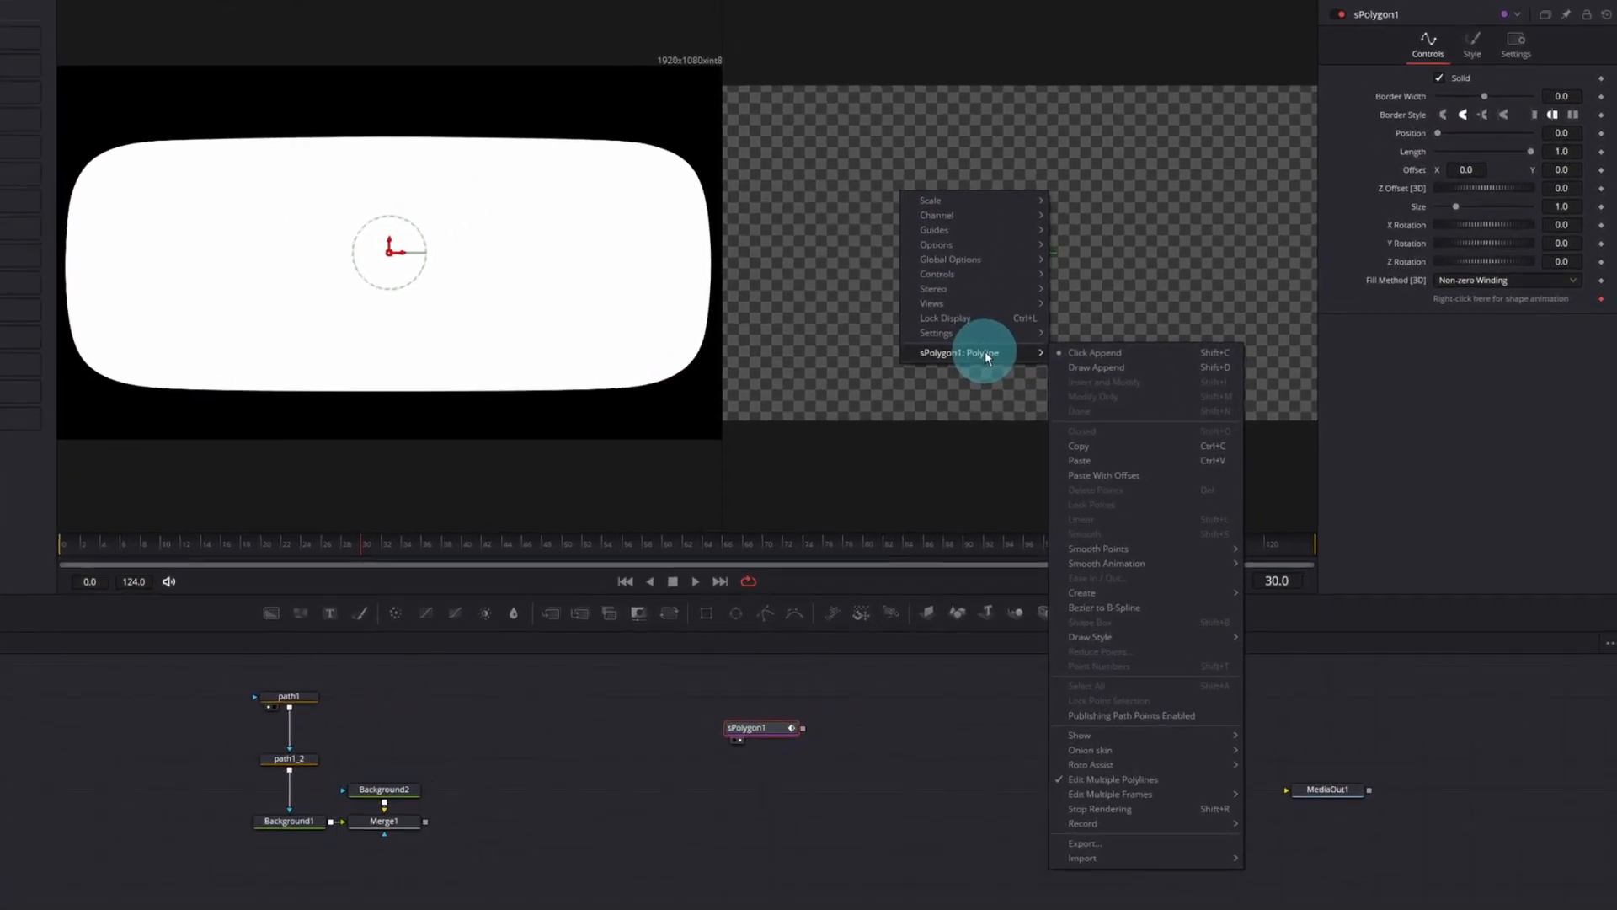
{"action": "left_click", "coordinate": [1110, 453]}
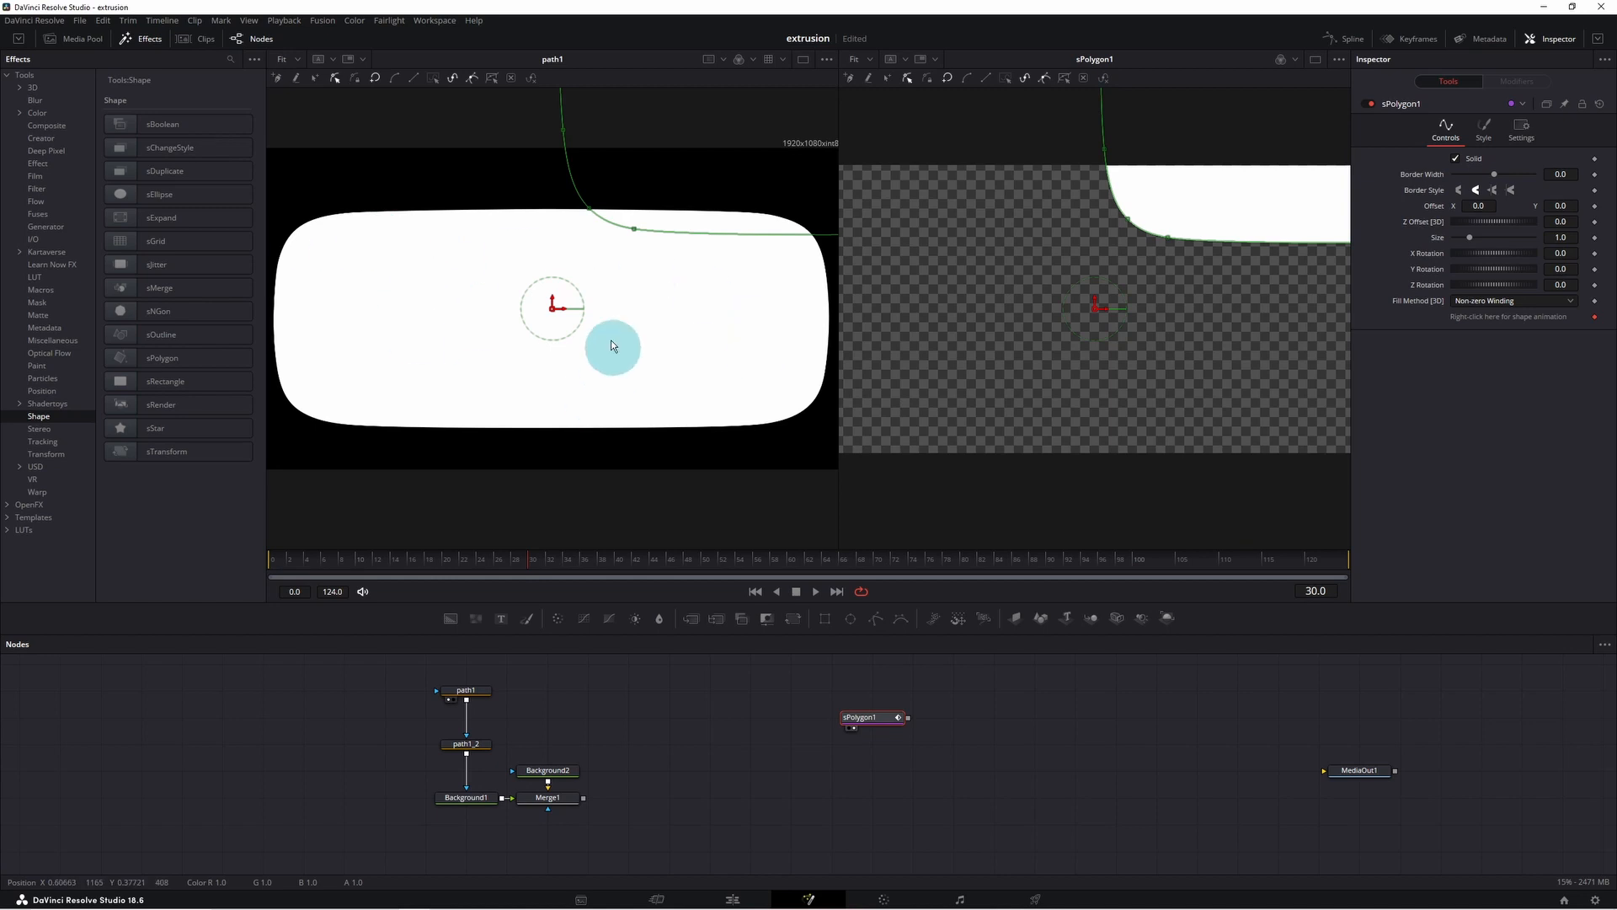
{"action": "left_click", "coordinate": [1315, 59]}
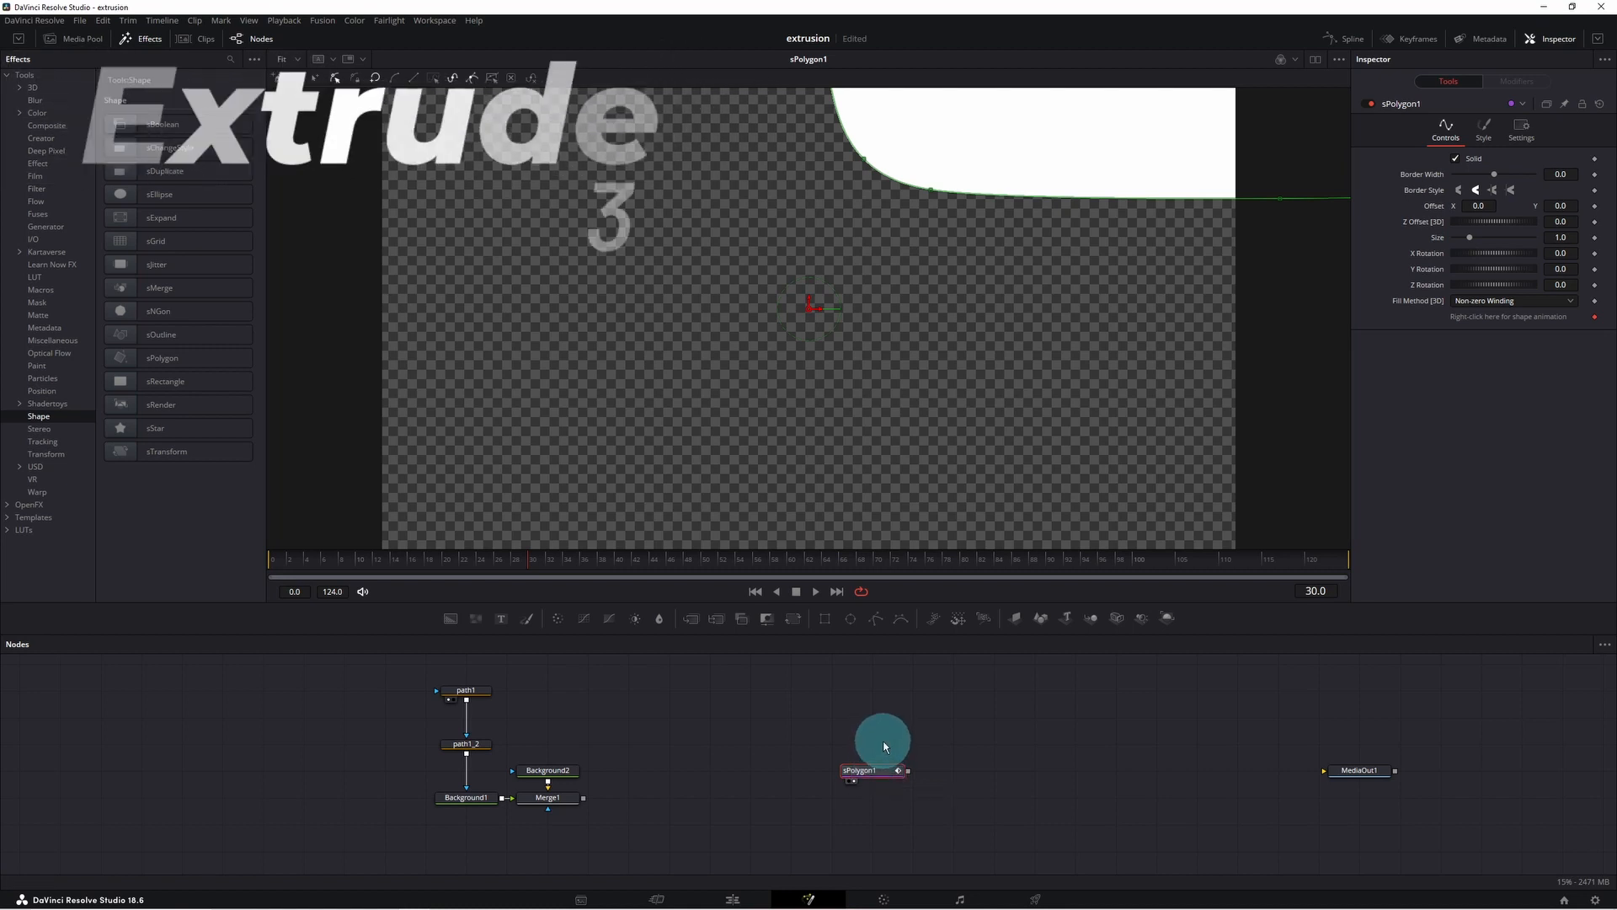
Add an Extrude 3D node after sPolygon1 and display it in the viewer from an angled perspective.
{"action": "key", "text": "shift+space"}
{"action": "type", "text": "ext"}
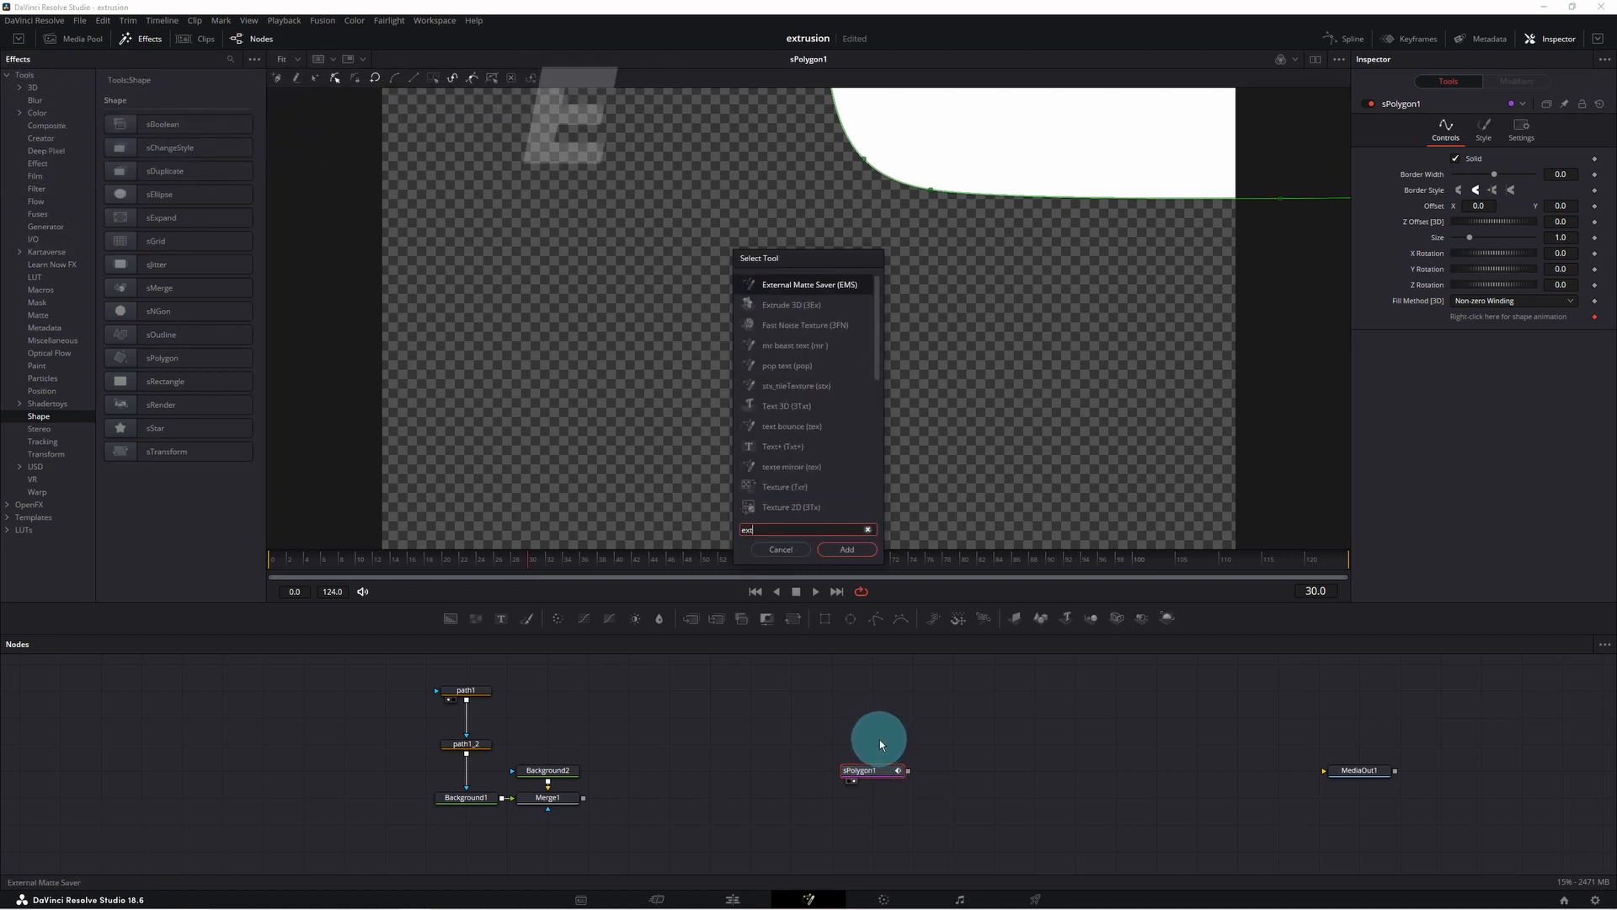
{"action": "left_click", "coordinate": [783, 308]}
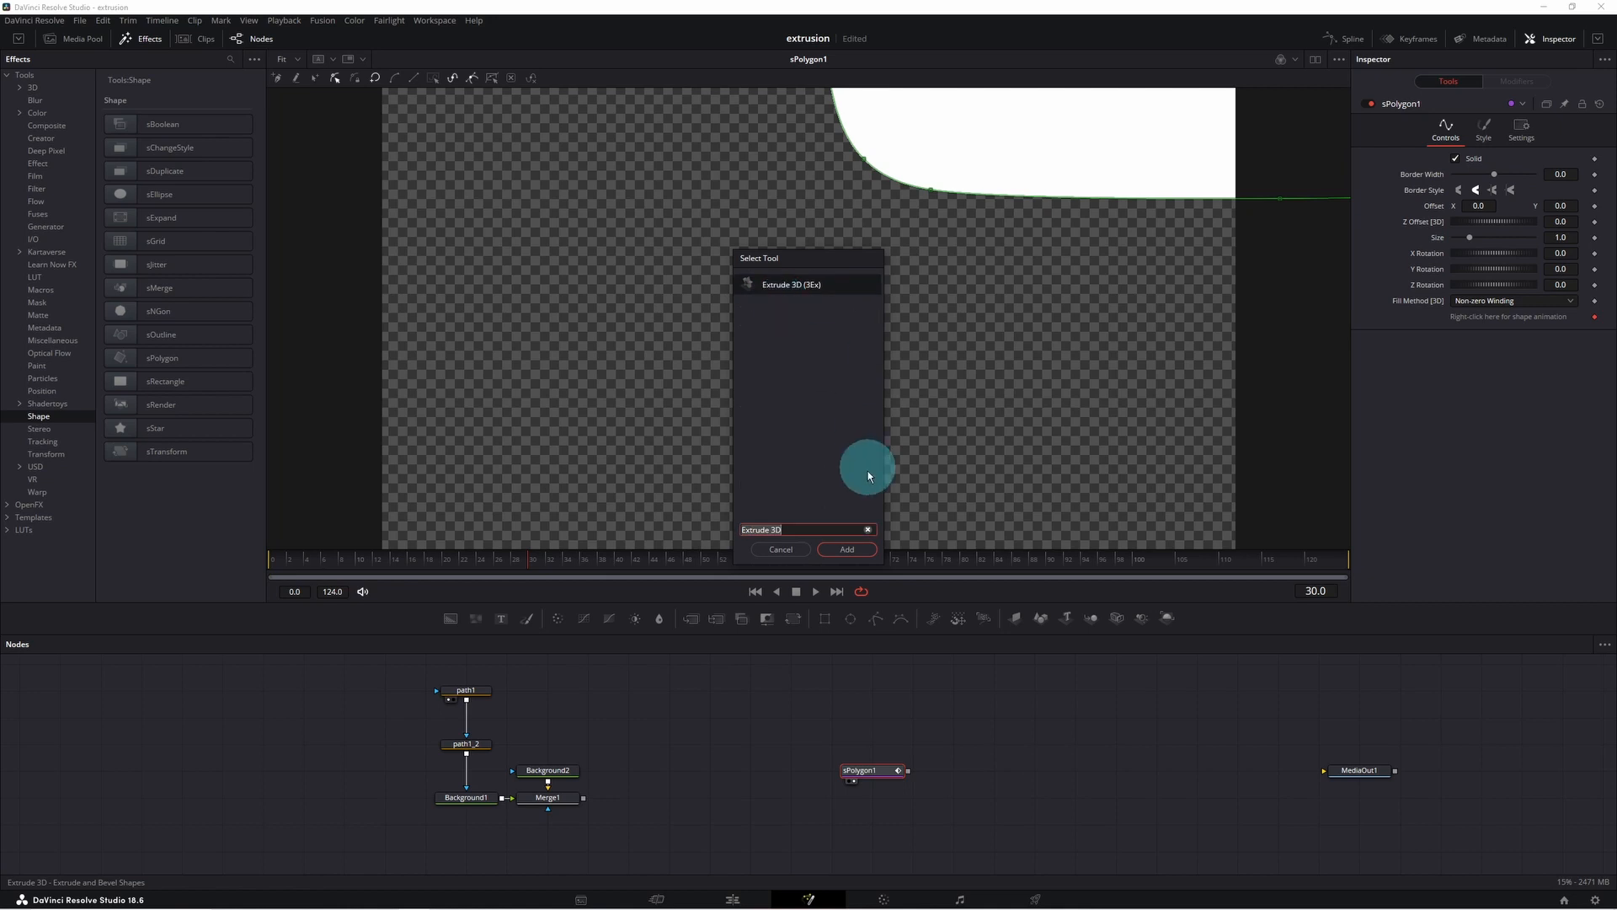
{"action": "left_click", "coordinate": [860, 549]}
{"action": "left_click", "coordinate": [1016, 781]}
{"action": "left_click_drag", "start_coordinate": [1150, 409], "coordinate": [938, 354]}
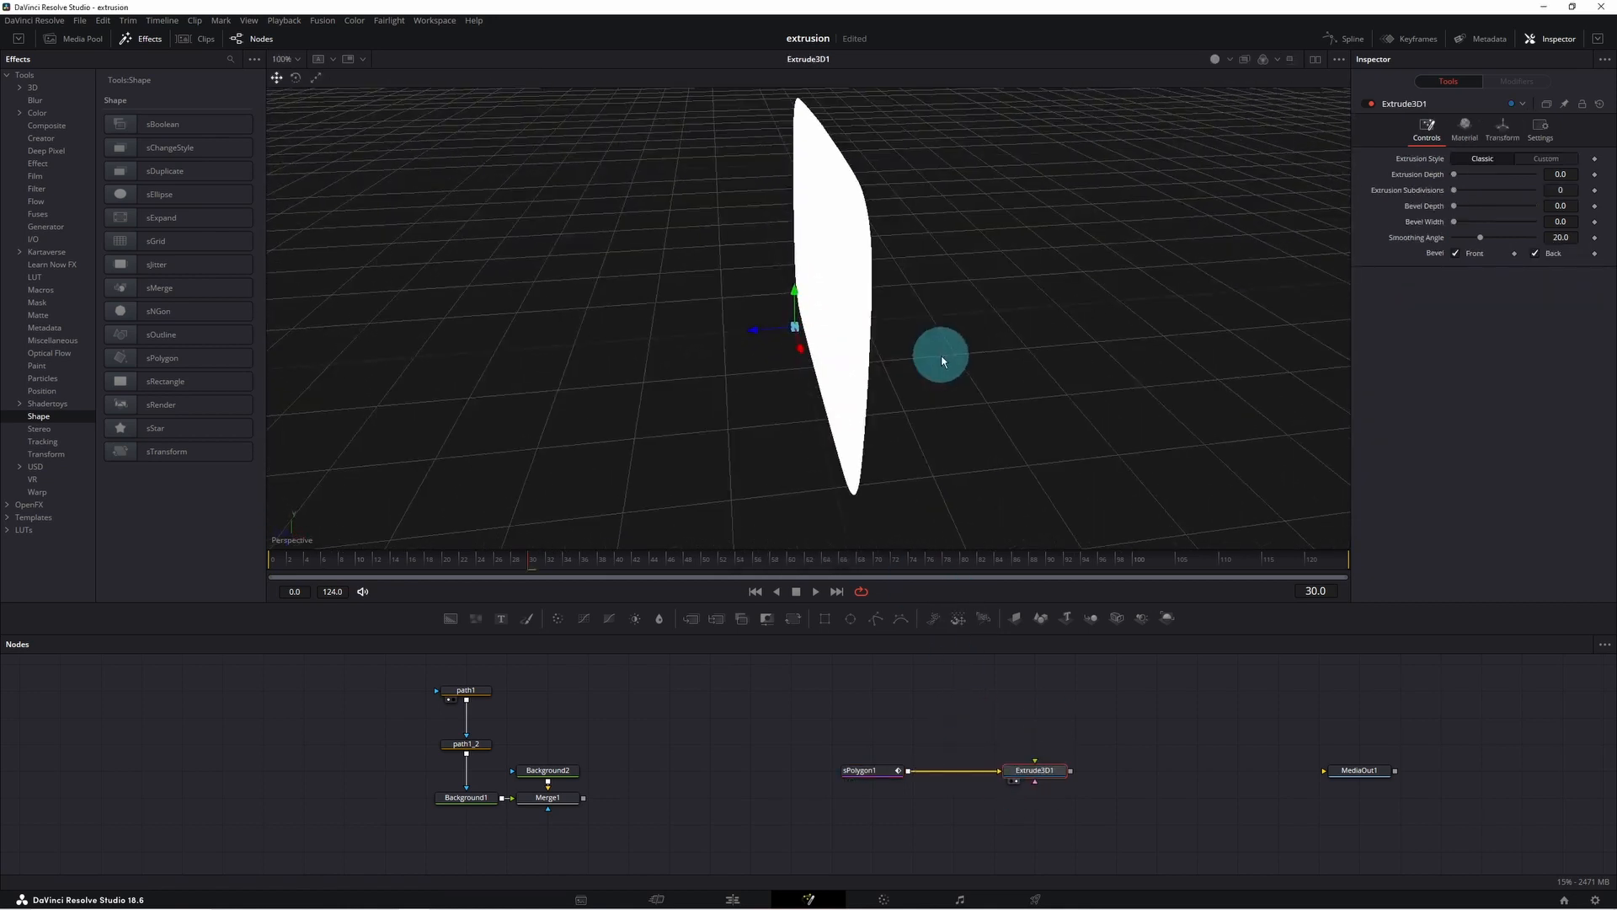
Set Extrude3D1's extrusion depth to 0.1339 and enable lighting in the 3D viewer.
{"action": "left_click", "coordinate": [1040, 775]}
{"action": "left_click_drag", "start_coordinate": [1453, 174], "coordinate": [1496, 180]}
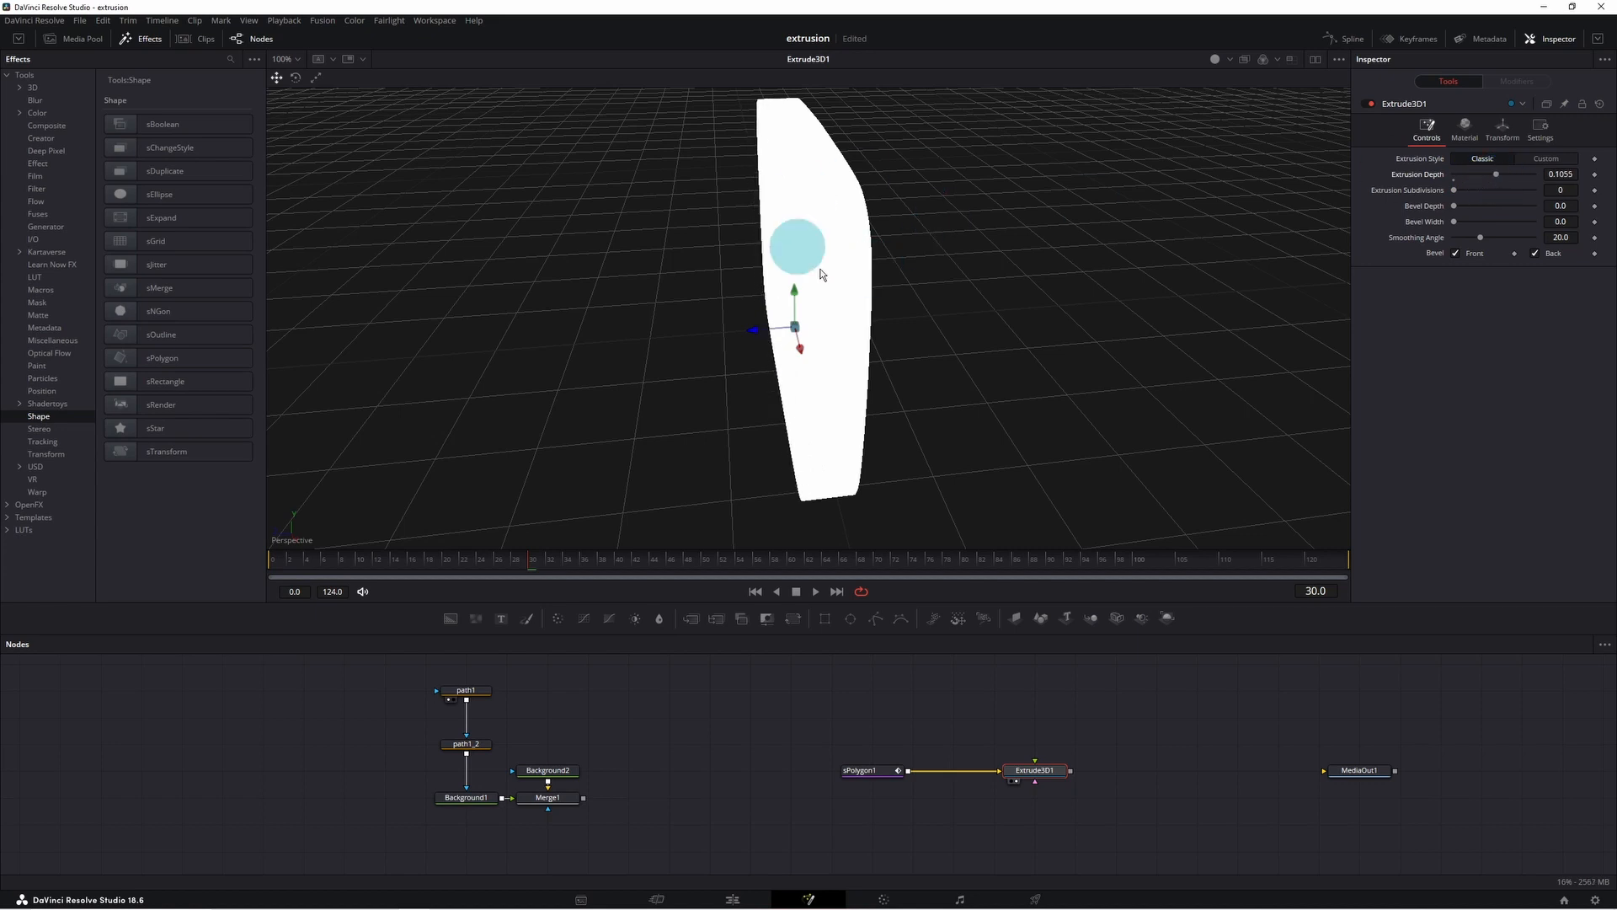
{"action": "mouse_move", "coordinate": [986, 300]}
{"action": "left_mouse_down"}
{"action": "mouse_move", "coordinate": [1022, 281]}
{"action": "mouse_move", "coordinate": [1086, 332]}
{"action": "mouse_move", "coordinate": [1085, 265]}
{"action": "mouse_move", "coordinate": [1015, 296]}
{"action": "left_mouse_up"}
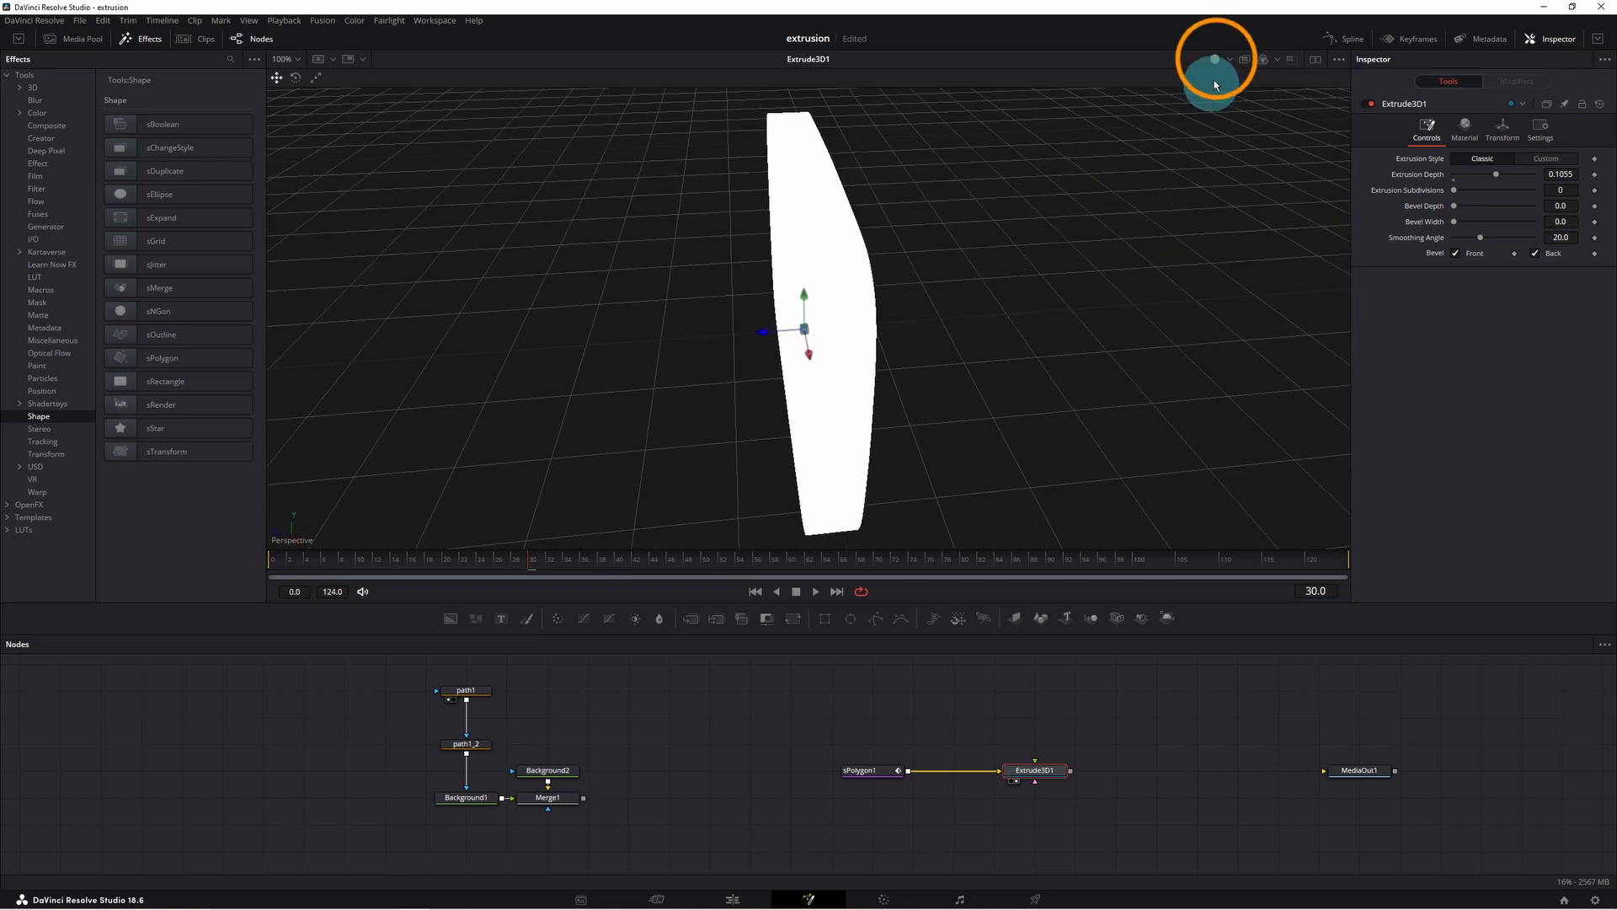
{"action": "left_click", "coordinate": [1216, 59]}
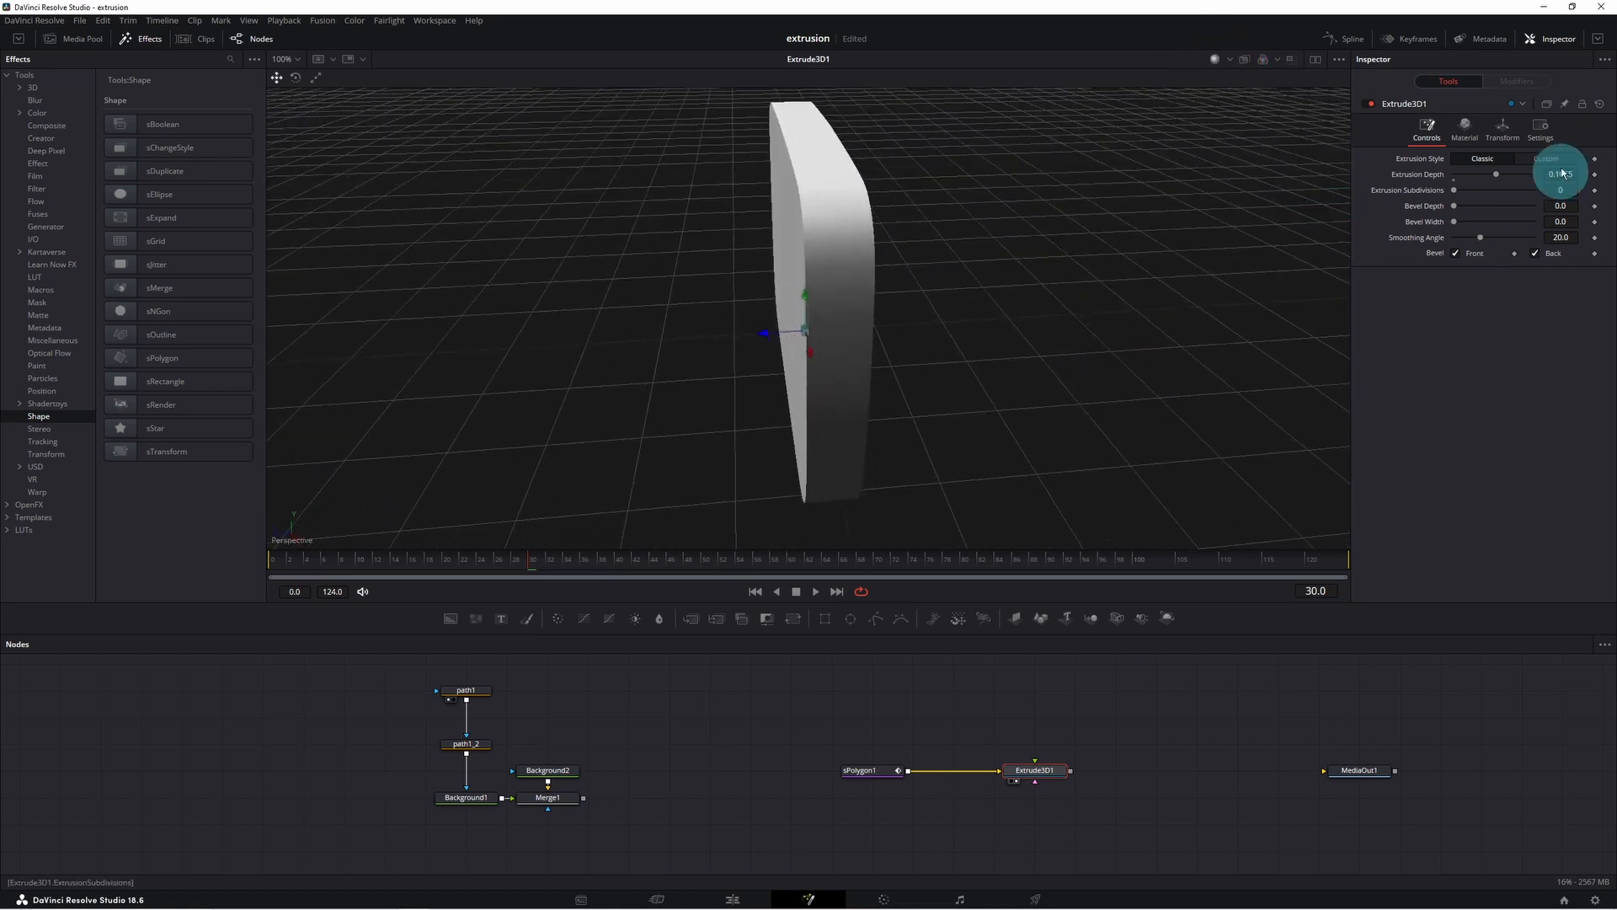
{"action": "left_click_drag", "start_coordinate": [1499, 173], "coordinate": [1508, 174]}
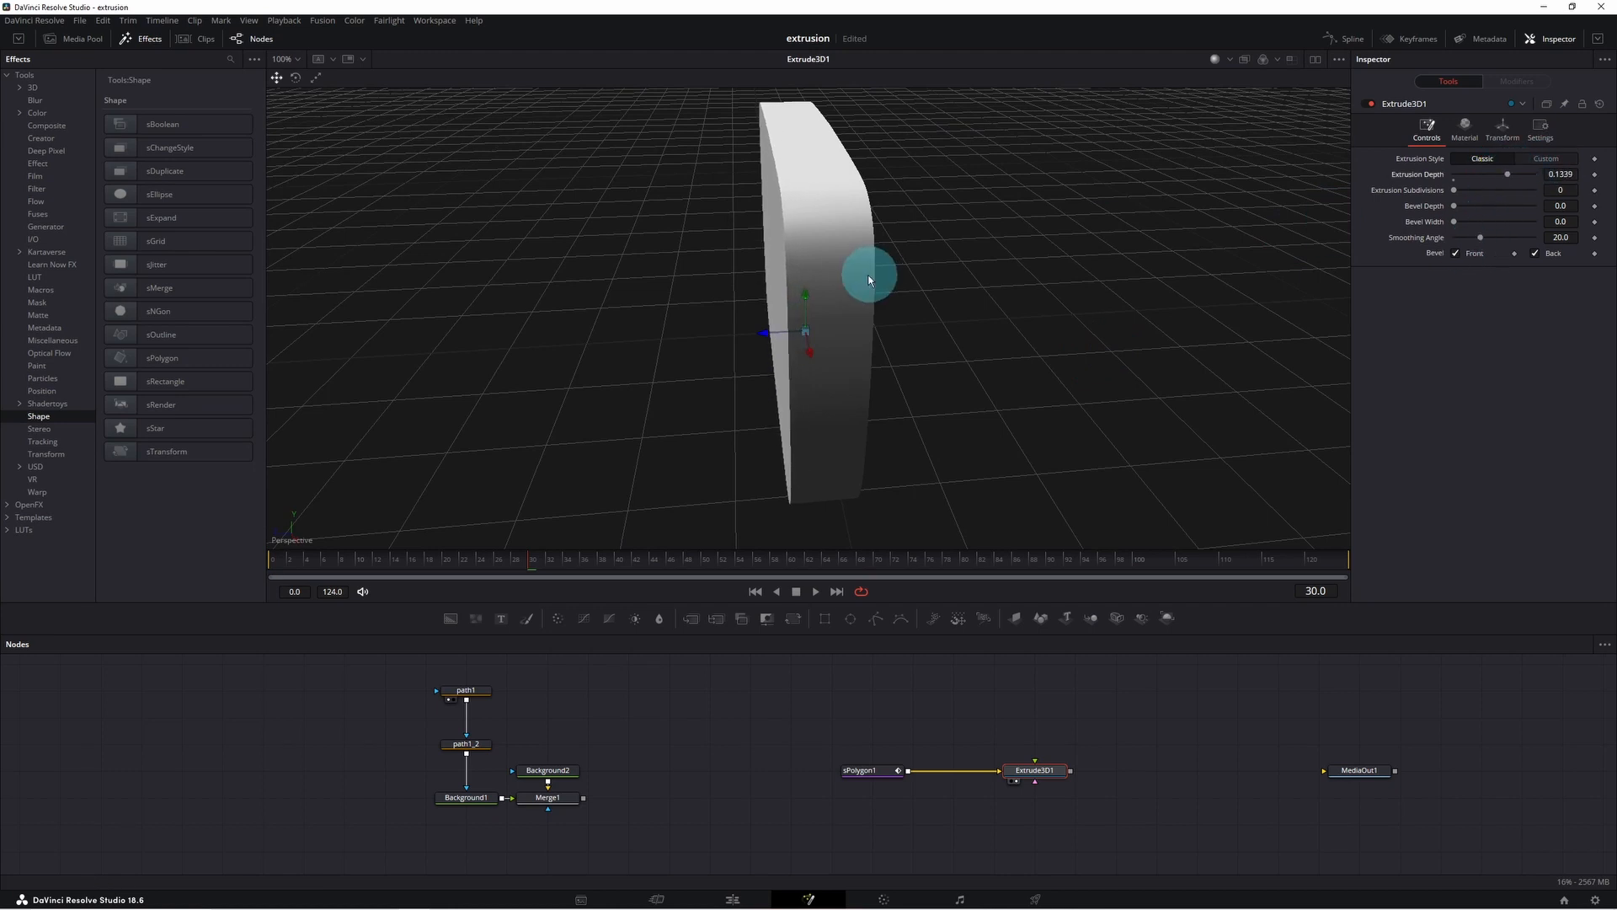
Give the extrusion a bevel depth of 0.0079, a bevel width of 0.0031 and a smoothing angle of 60.
{"action": "left_click_drag", "start_coordinate": [1457, 227], "coordinate": [1459, 205]}
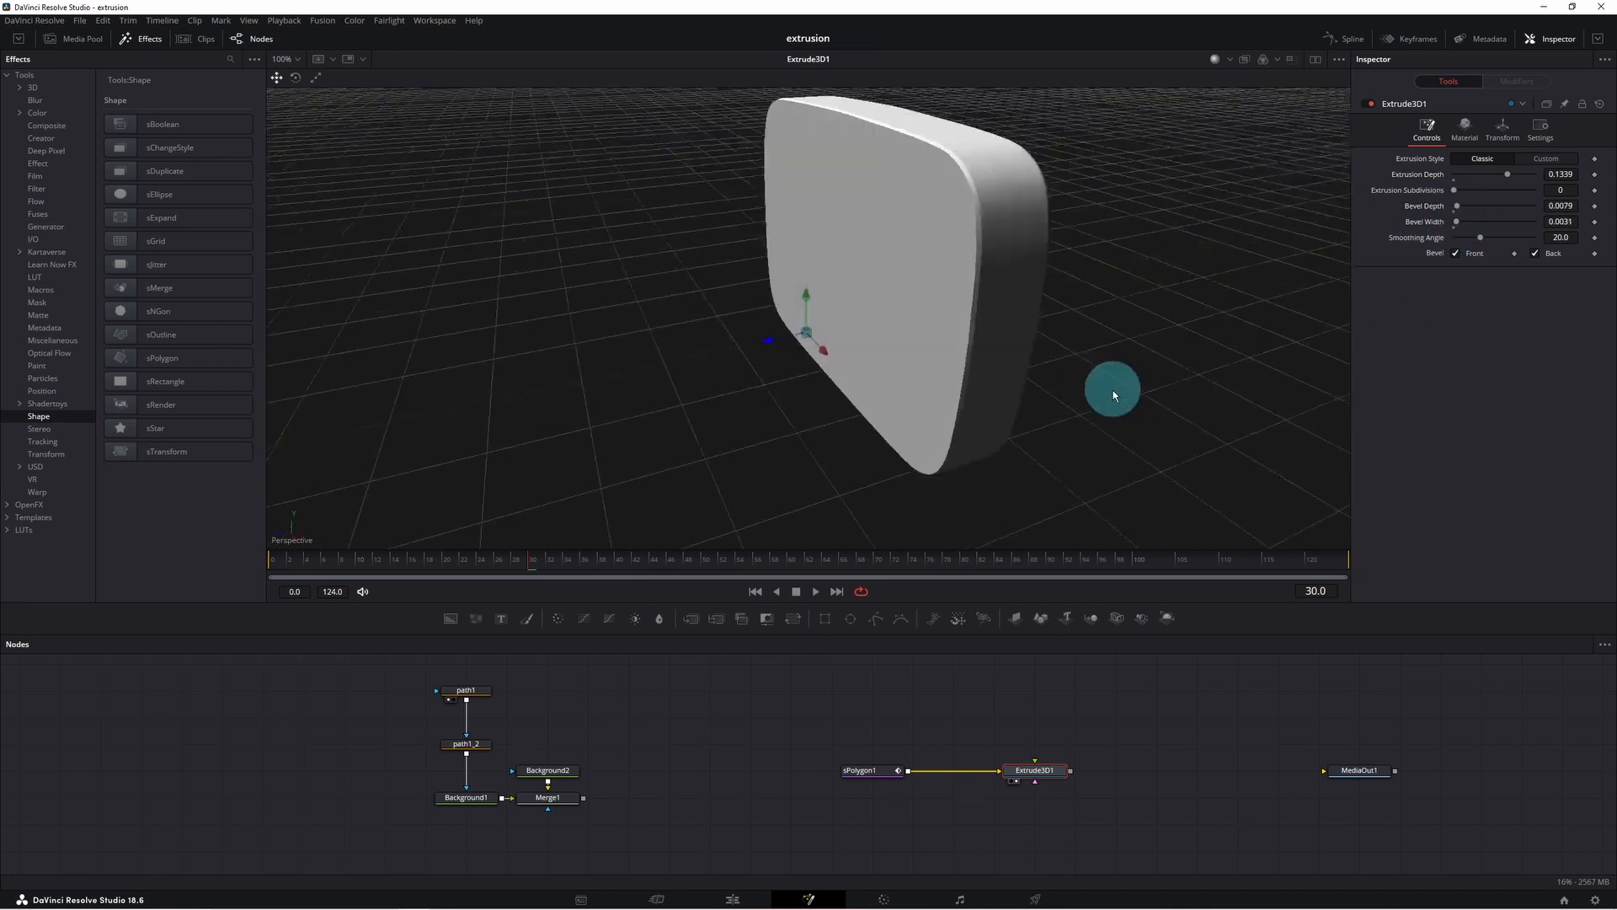
{"action": "left_click_drag", "start_coordinate": [1113, 394], "coordinate": [1102, 395]}
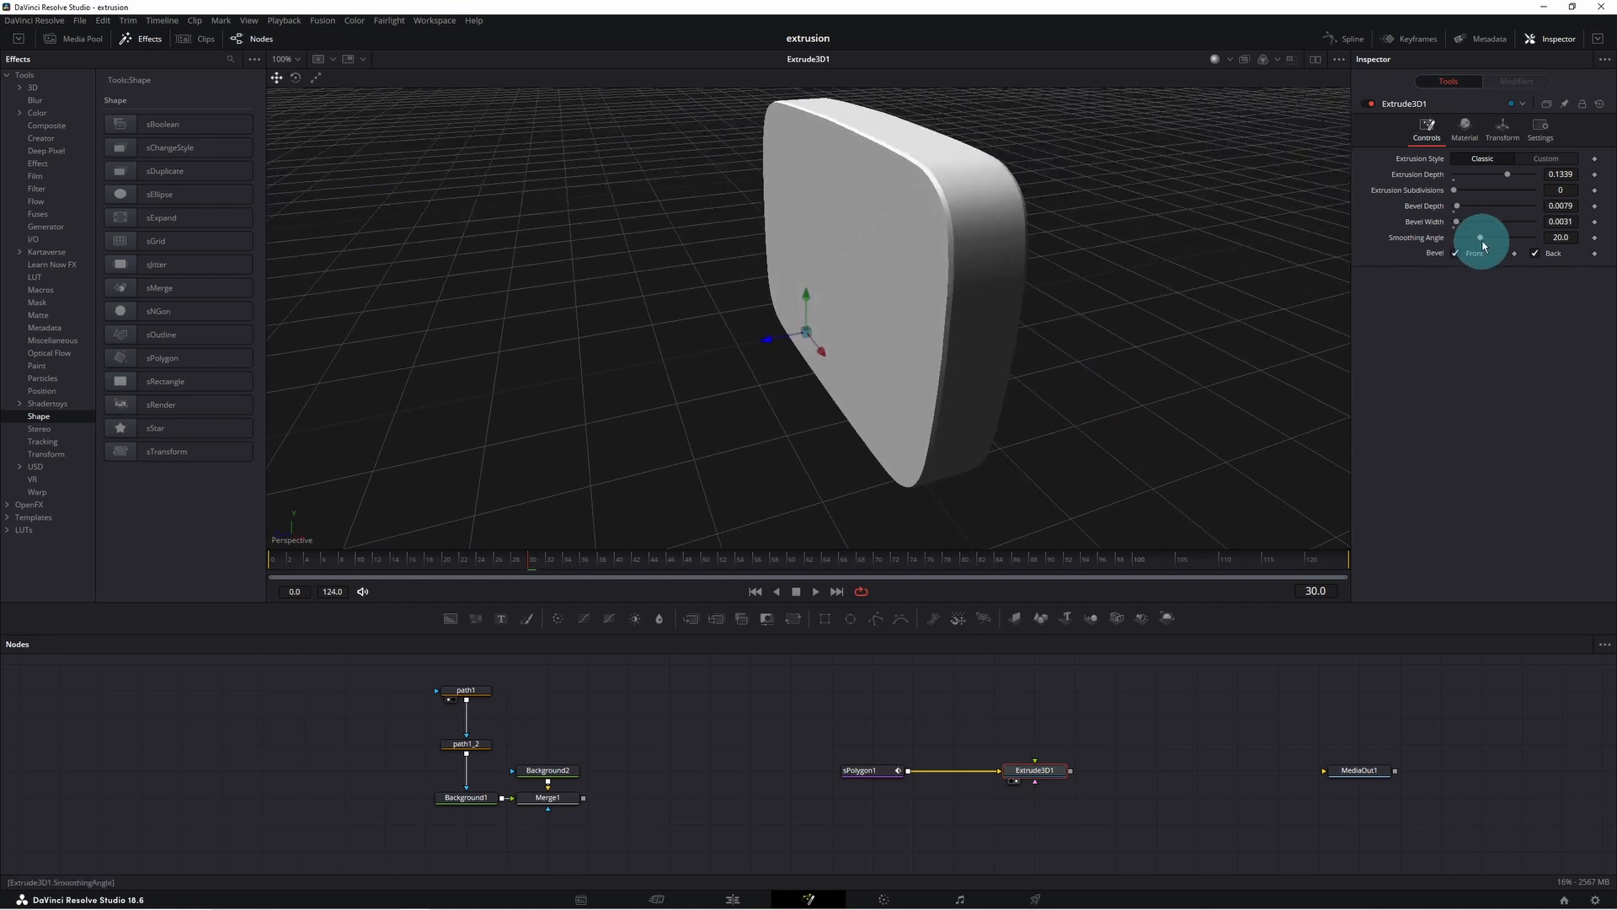
{"action": "left_click_drag", "start_coordinate": [1483, 239], "coordinate": [1545, 249]}
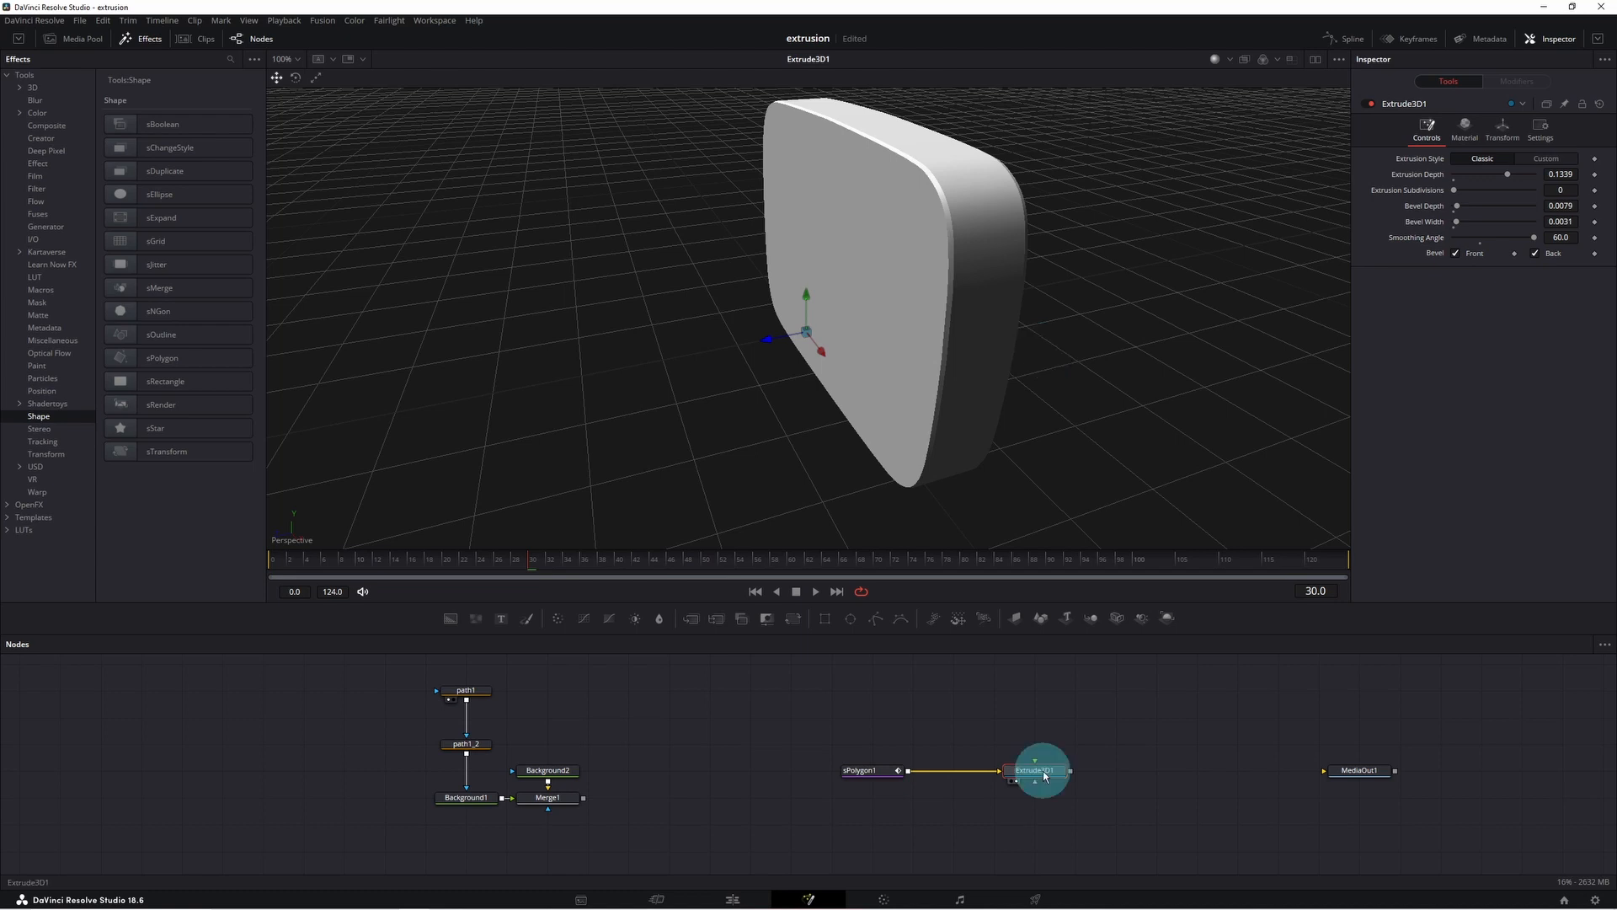
Add Merge 3D and Renderer 3D nodes after Extrude3D1 and connect the renderer to MediaOut1.
{"action": "left_click", "coordinate": [1092, 618]}
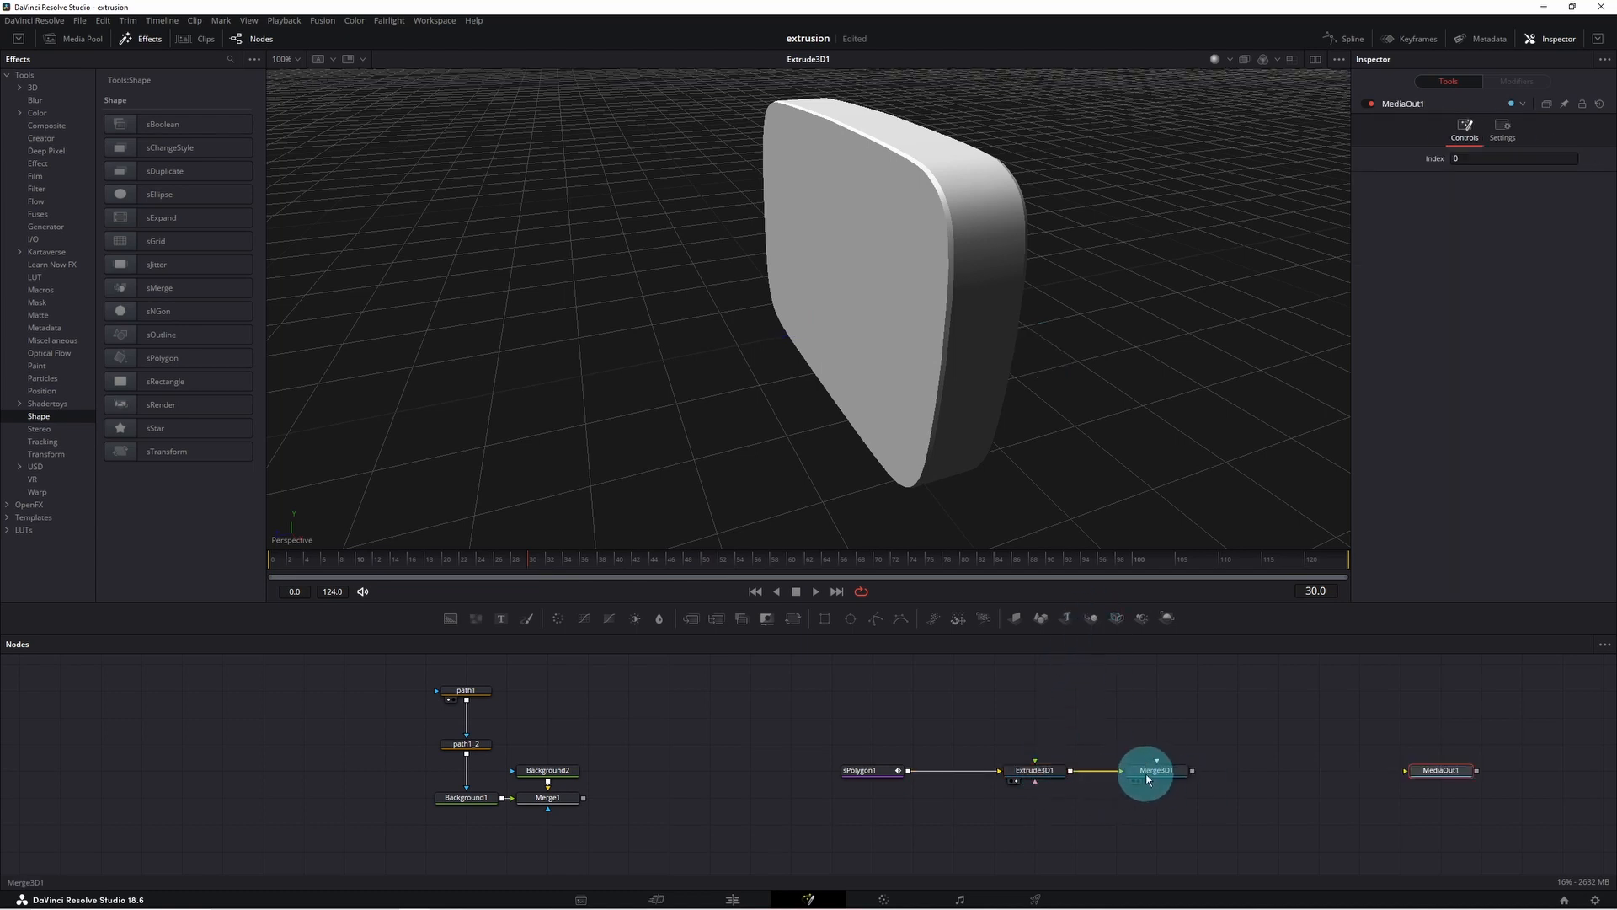
{"action": "left_click", "coordinate": [1166, 619]}
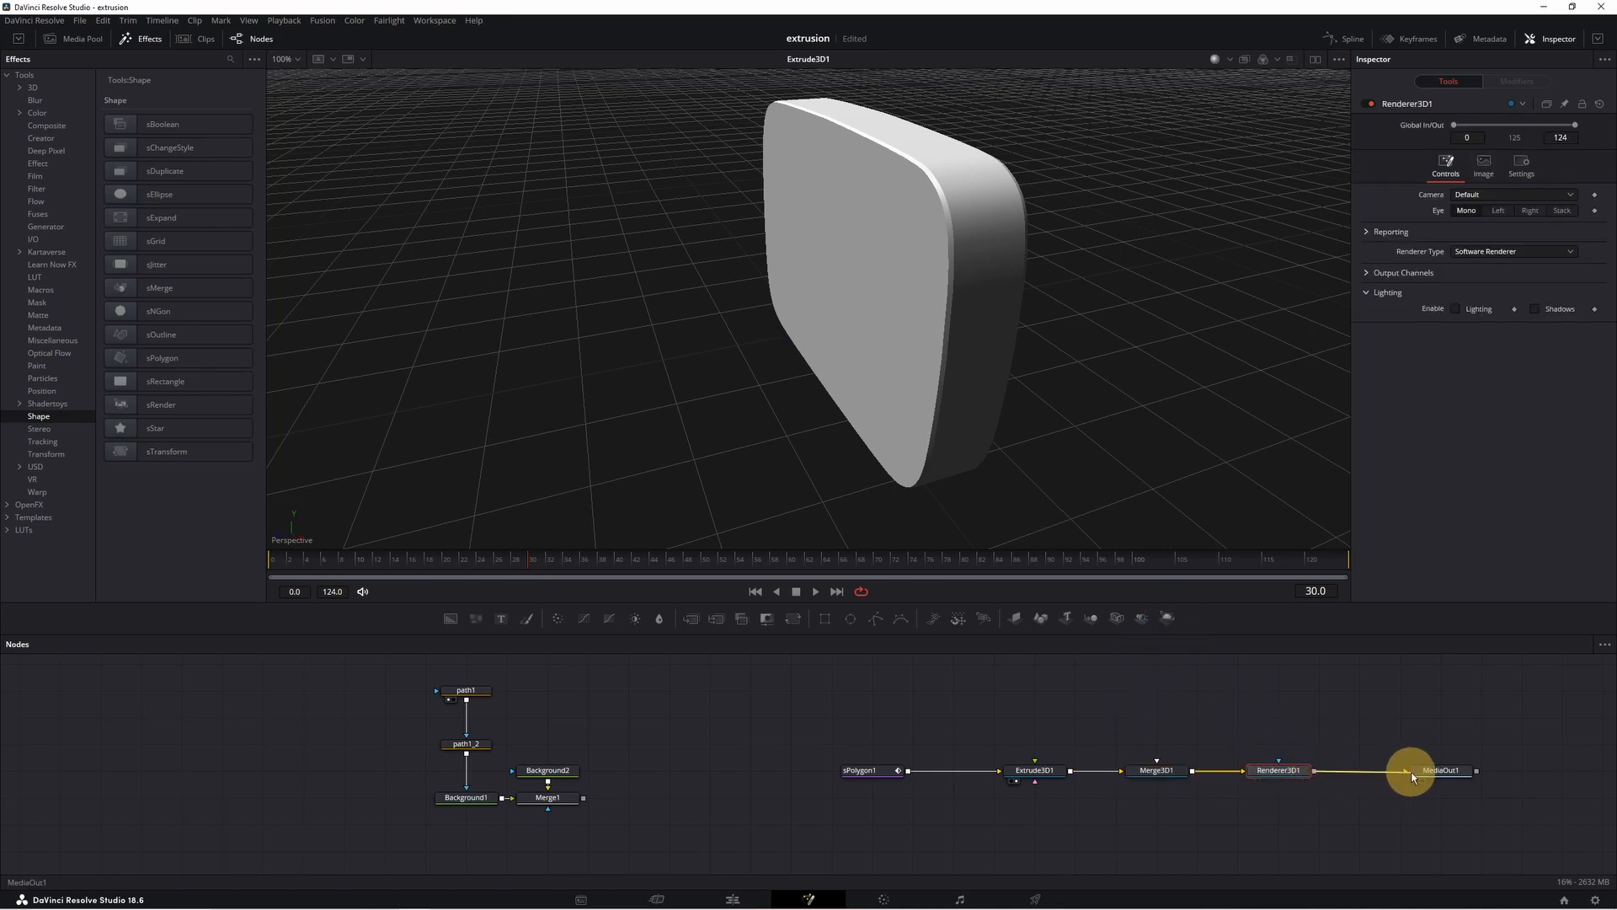
{"action": "left_click_drag", "start_coordinate": [1392, 814], "coordinate": [972, 822]}
{"action": "left_click", "coordinate": [792, 713]}
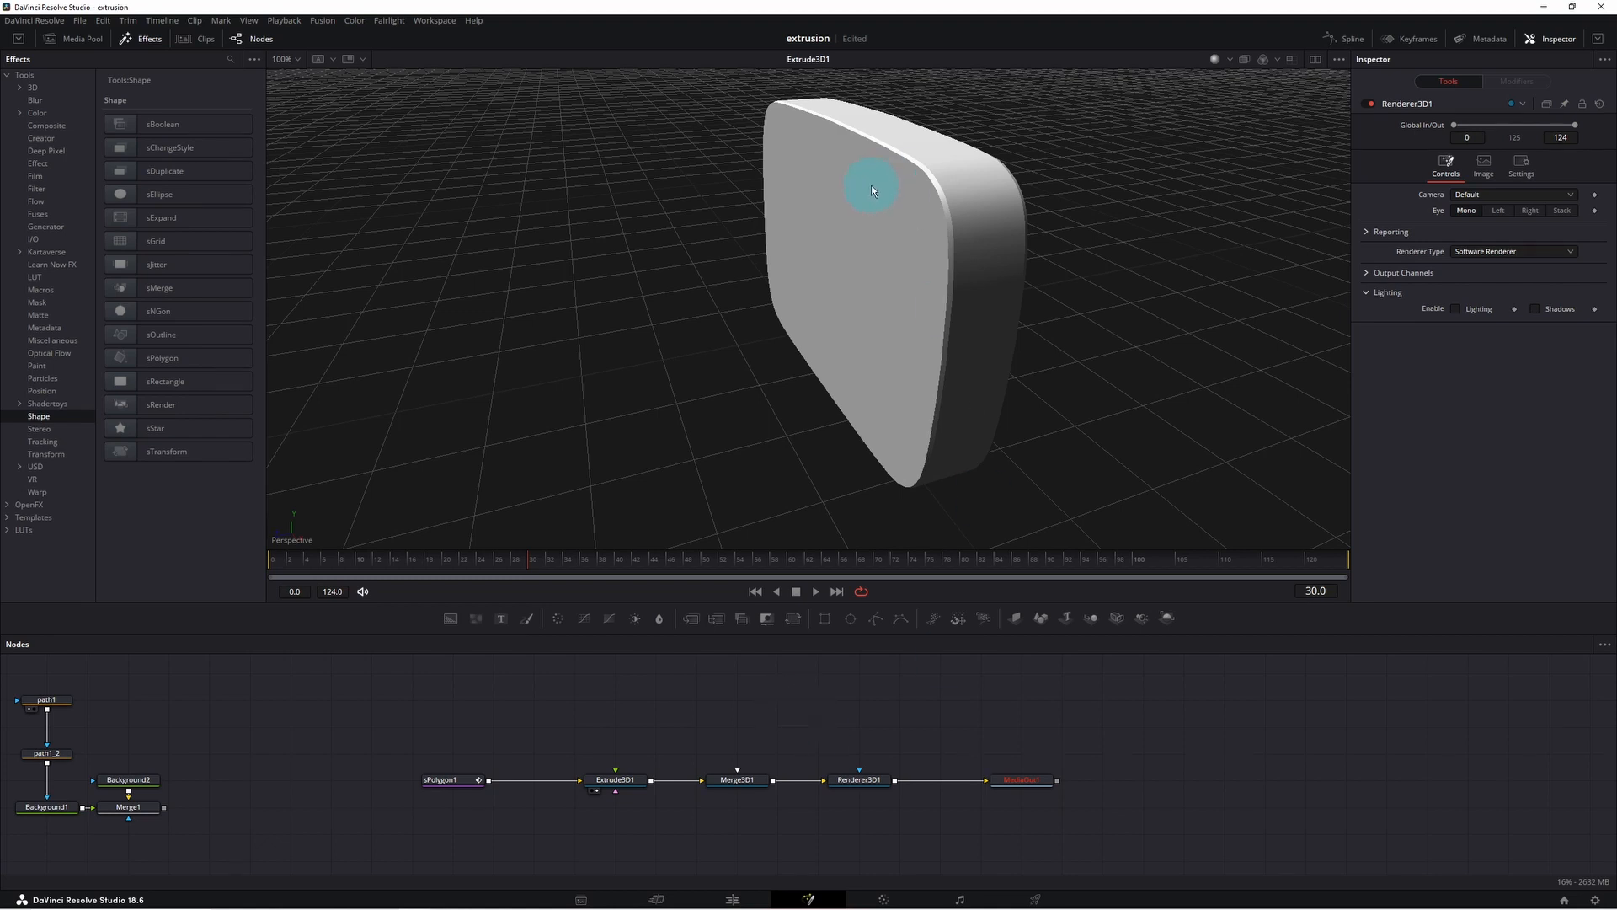
{"action": "left_click_drag", "start_coordinate": [1137, 401], "coordinate": [998, 229]}
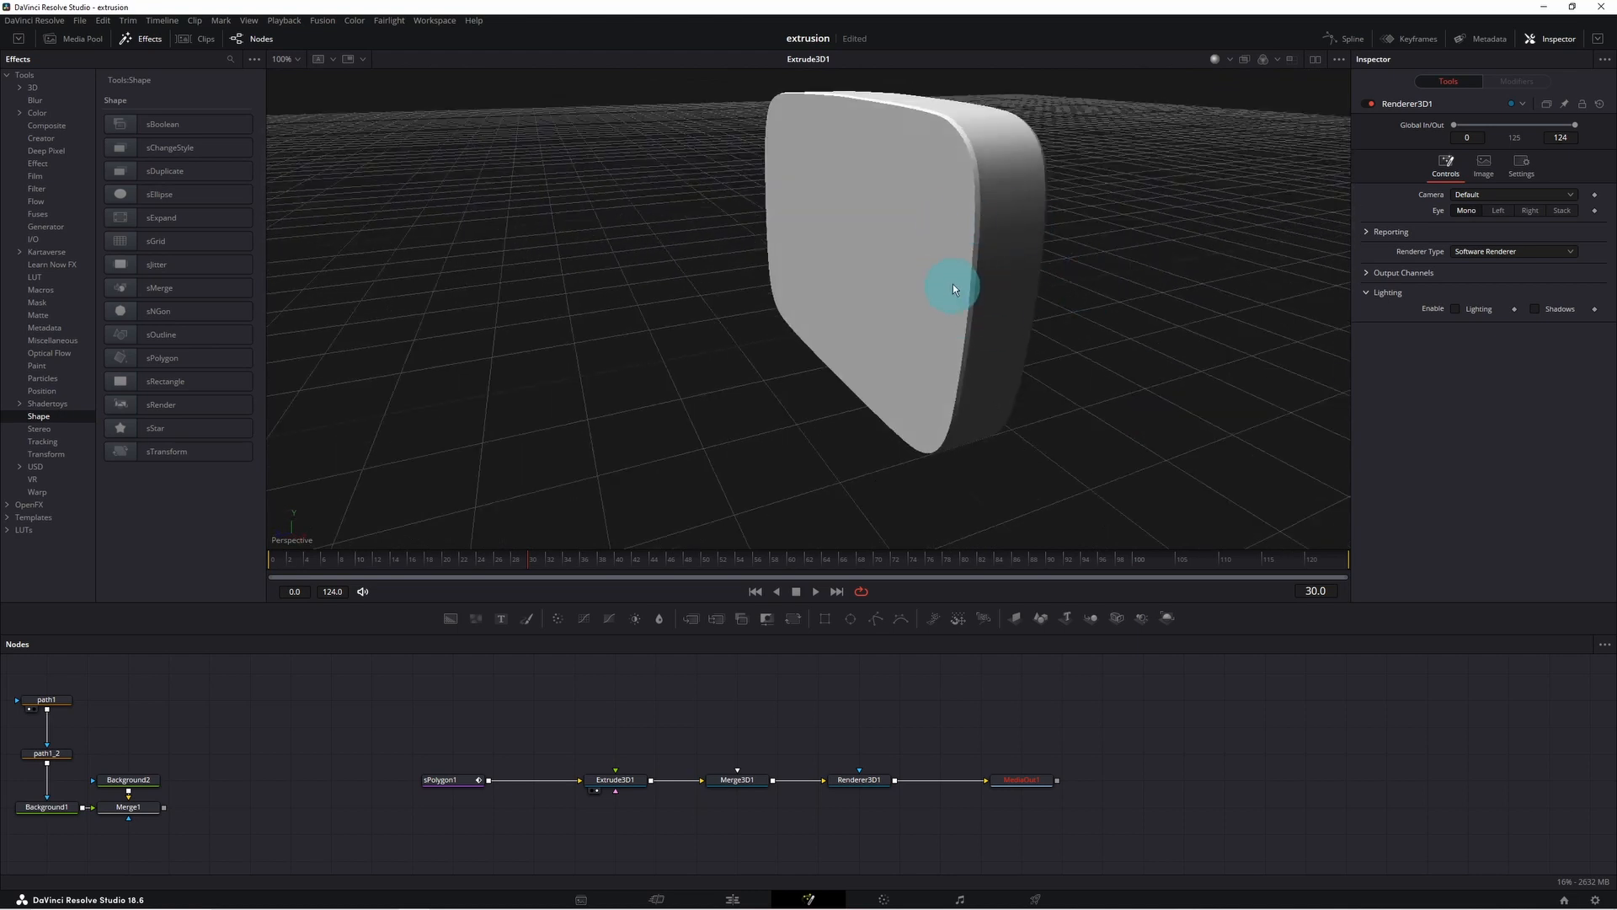
Bring the pngwing.com (21).png logo from the media pool into the graph and feed it through an Image Plane 3D into Merge3D1.
{"action": "left_click", "coordinate": [78, 40]}
{"action": "left_click_drag", "start_coordinate": [141, 97], "coordinate": [463, 699]}
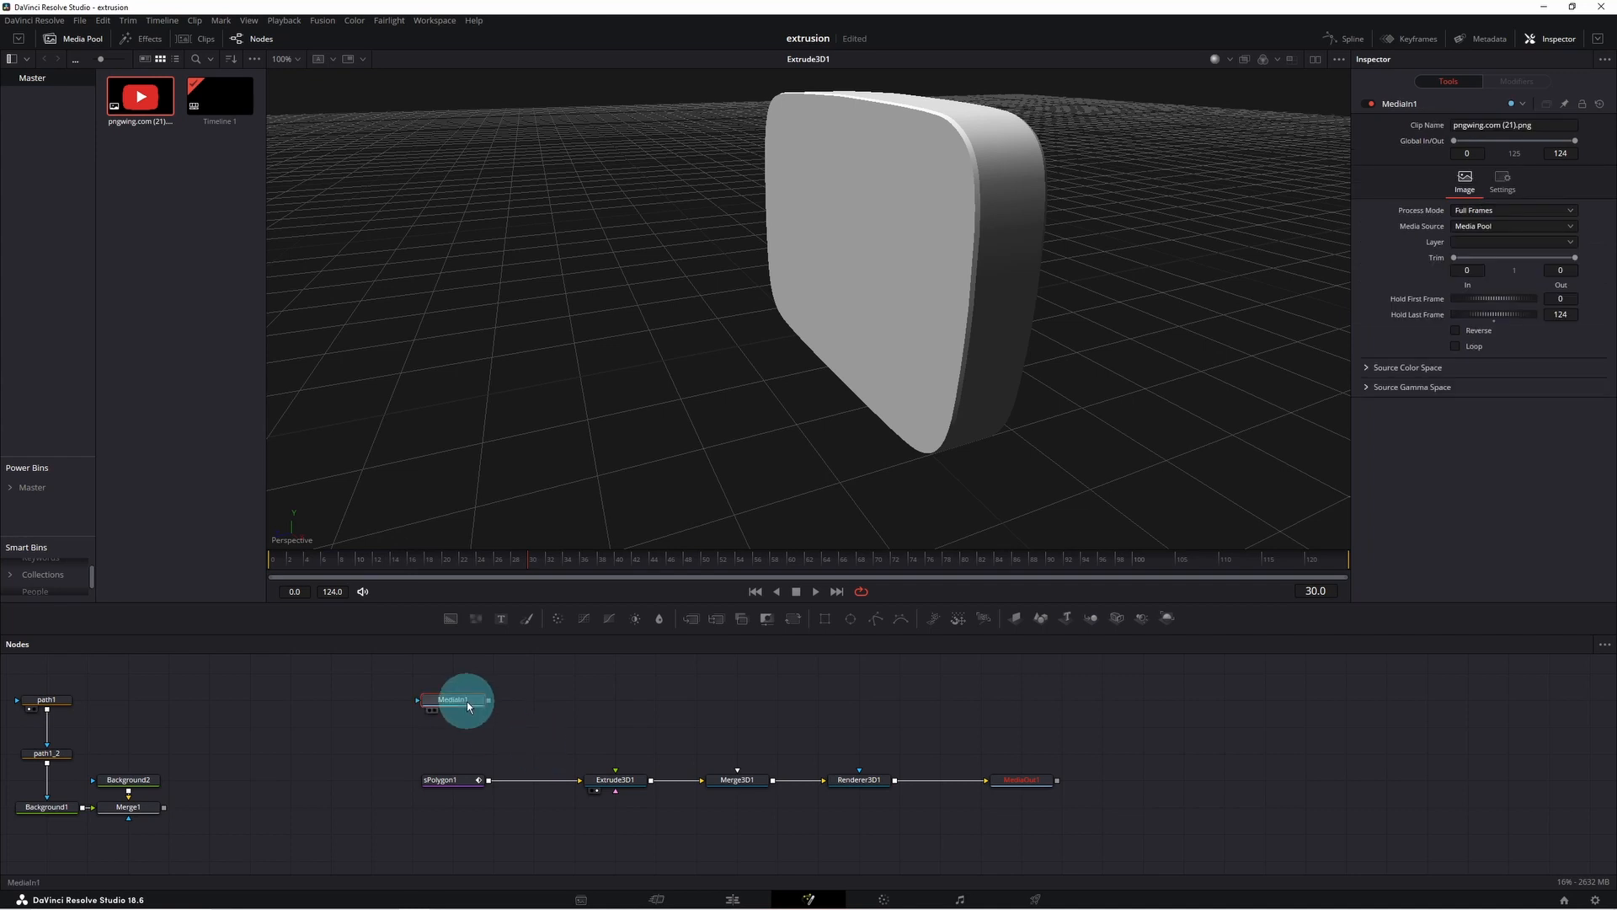
{"action": "left_click", "coordinate": [1016, 620]}
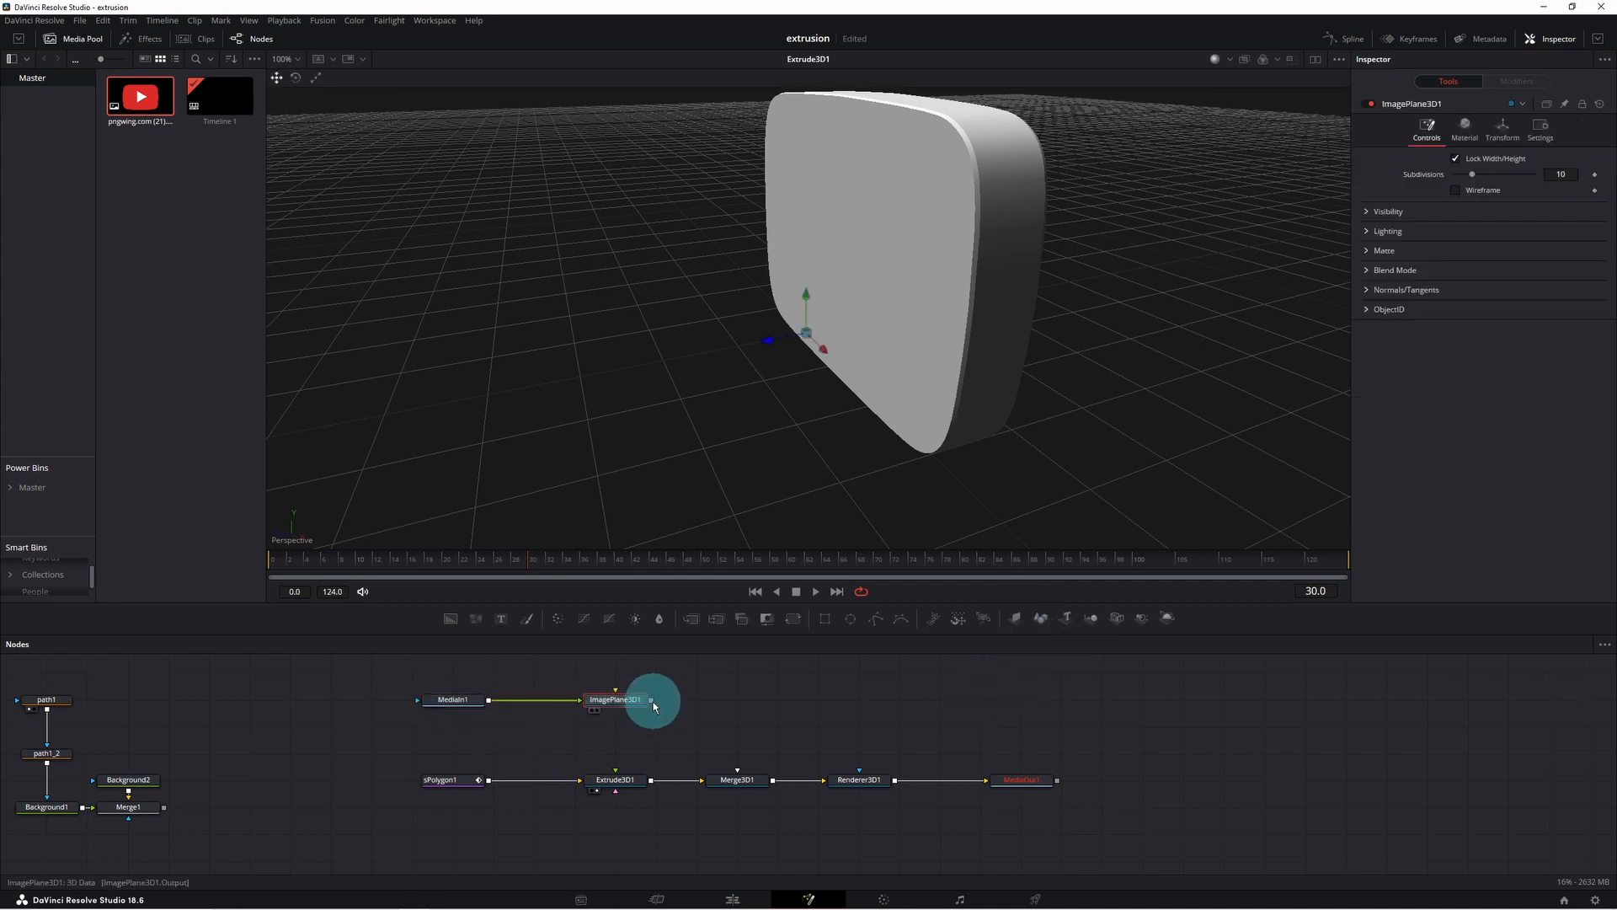
{"action": "left_click_drag", "start_coordinate": [652, 700], "coordinate": [719, 792]}
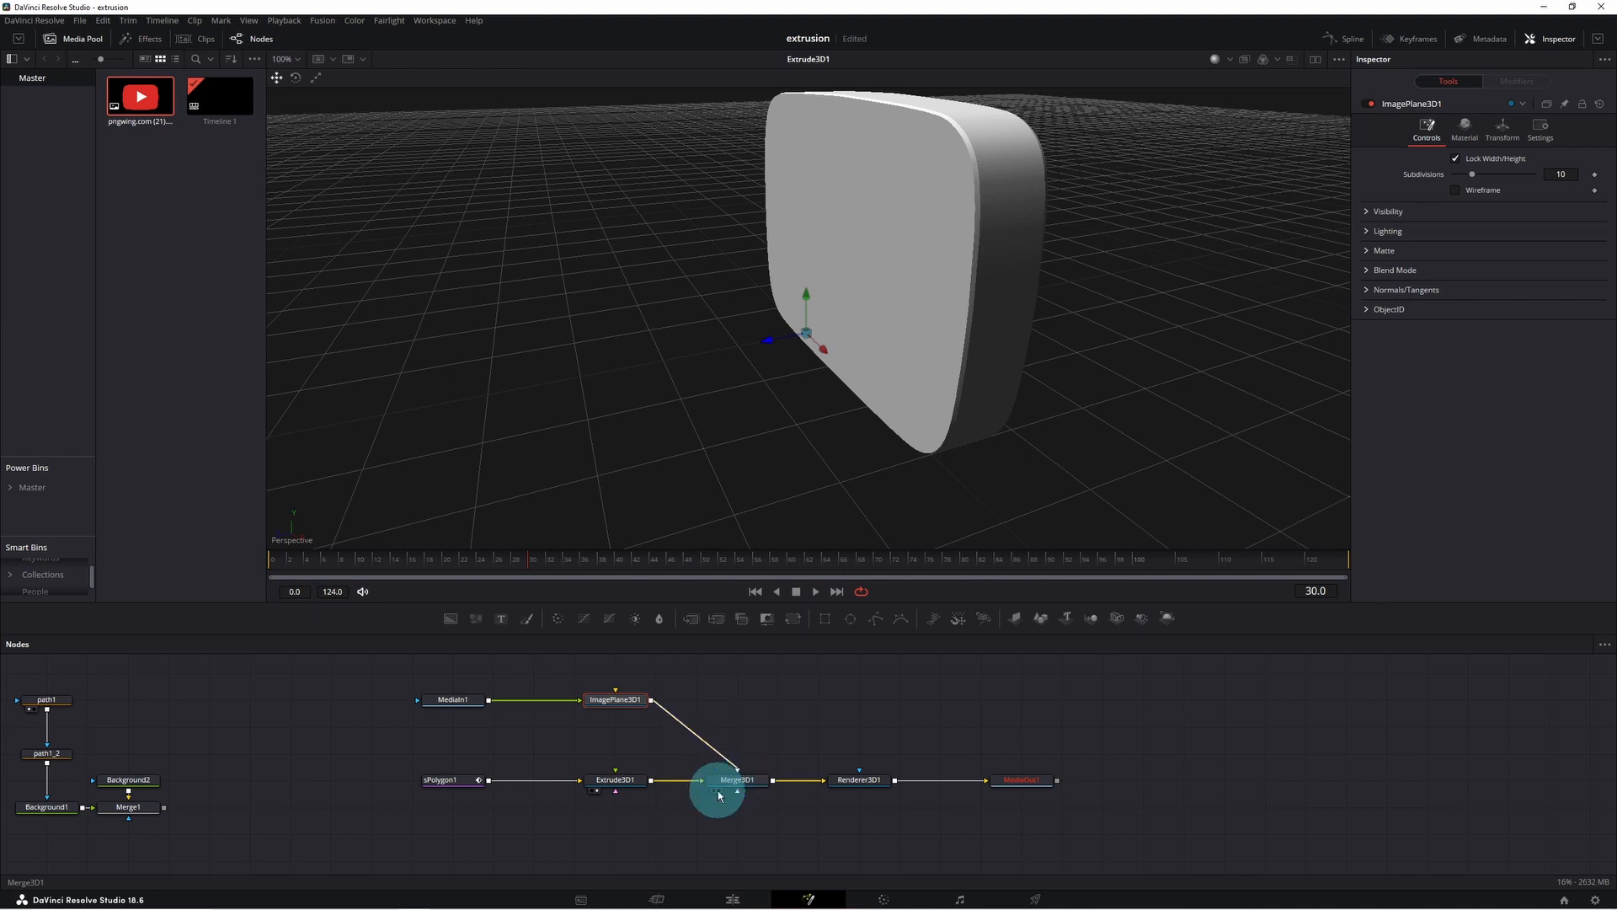
Show Merge3D1 in the viewer and move the logo's image plane along Z to about 0.146.
{"action": "left_click", "coordinate": [718, 794]}
{"action": "left_click_drag", "start_coordinate": [680, 392], "coordinate": [1039, 361]}
{"action": "left_click_drag", "start_coordinate": [851, 342], "coordinate": [893, 346]}
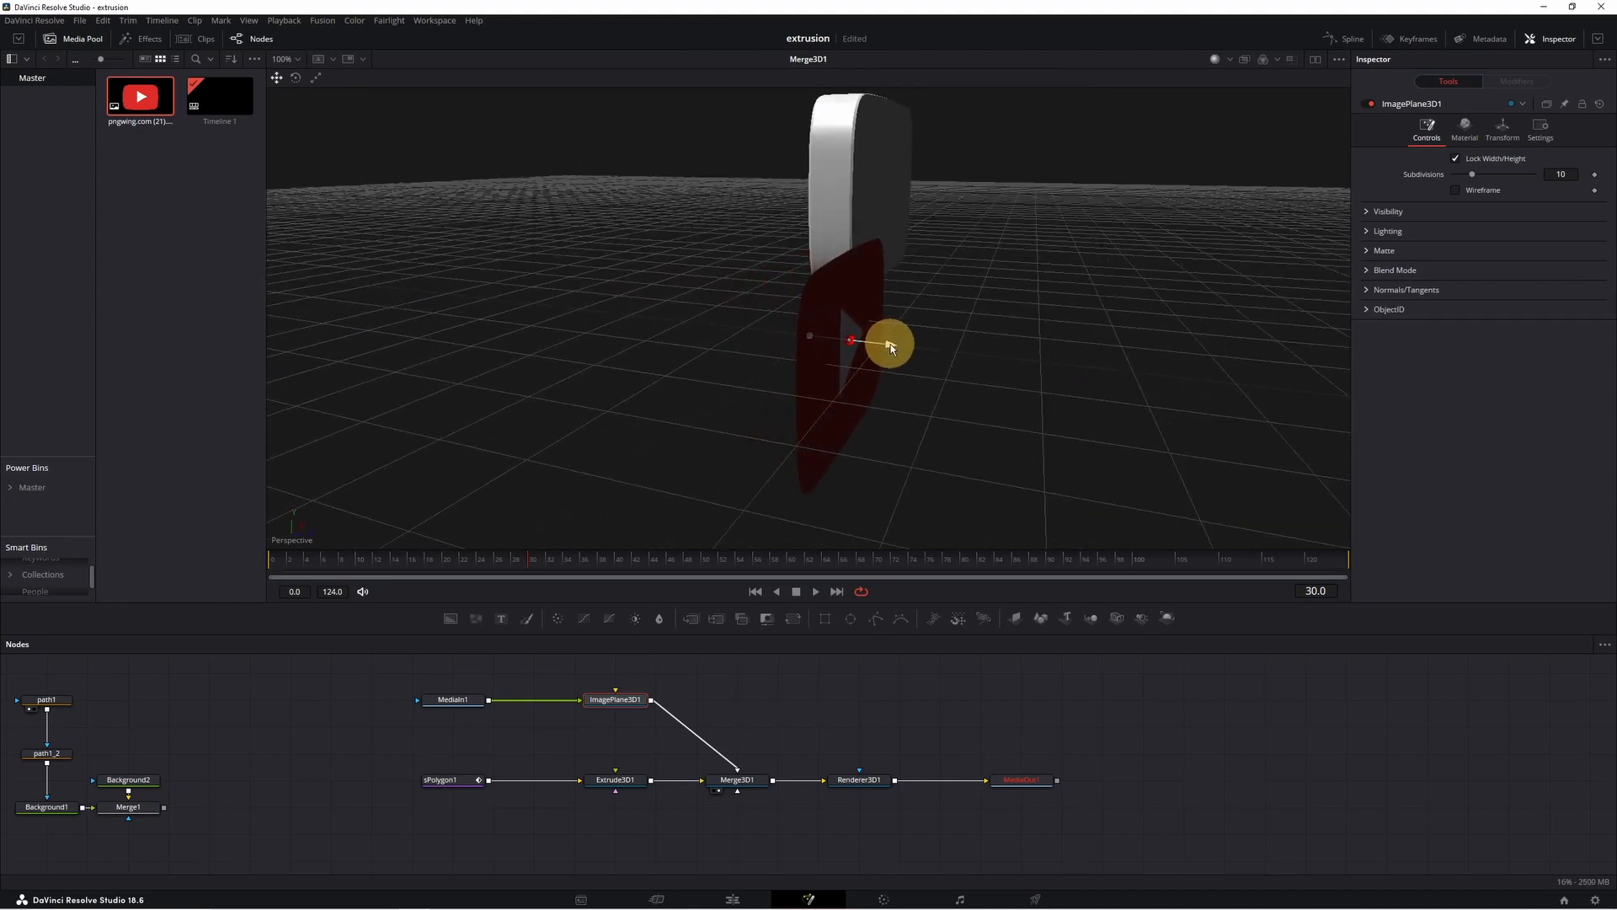
{"action": "left_click_drag", "start_coordinate": [891, 346], "coordinate": [893, 346]}
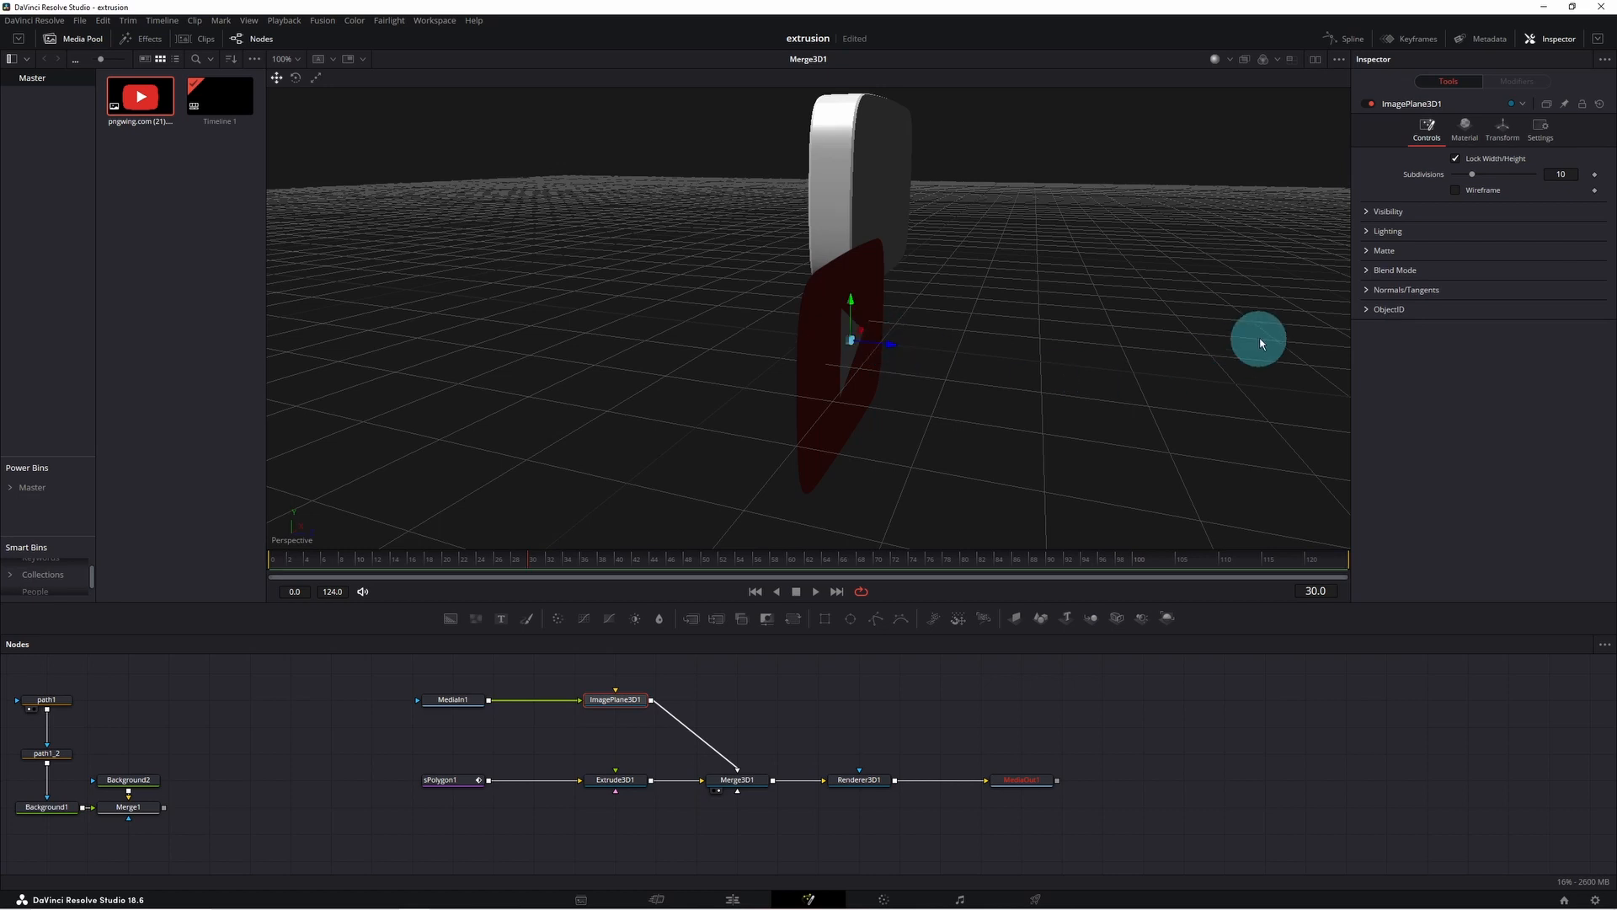
Align the image plane with the extruded shape's face by setting its translation to X 0.501 and Y 0.5.
{"action": "left_click", "coordinate": [1501, 128]}
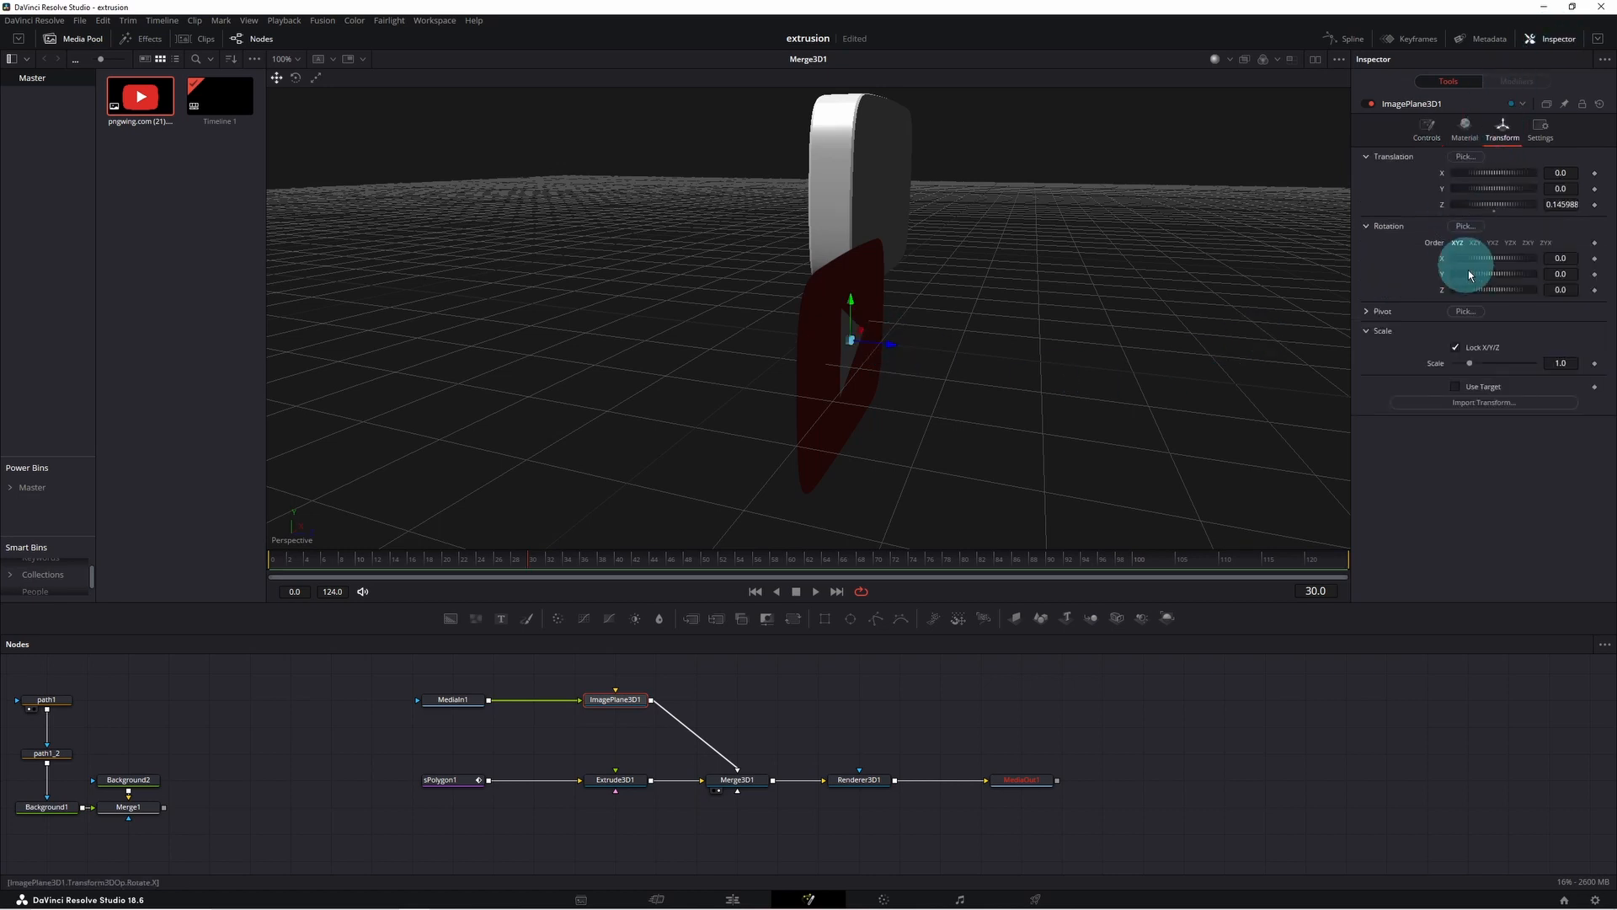
{"action": "left_click_drag", "start_coordinate": [1508, 172], "coordinate": [1488, 175]}
{"action": "left_click_drag", "start_coordinate": [1095, 382], "coordinate": [834, 373]}
{"action": "mouse_move", "coordinate": [1575, 171]}
{"action": "left_mouse_down"}
{"action": "mouse_move", "coordinate": [1063, 206]}
{"action": "mouse_move", "coordinate": [1550, 189]}
{"action": "left_mouse_up"}
{"action": "left_click_drag", "start_coordinate": [1569, 171], "coordinate": [1565, 171]}
{"action": "left_click_drag", "start_coordinate": [893, 370], "coordinate": [1063, 398]}
{"action": "left_click_drag", "start_coordinate": [1561, 173], "coordinate": [1567, 177]}
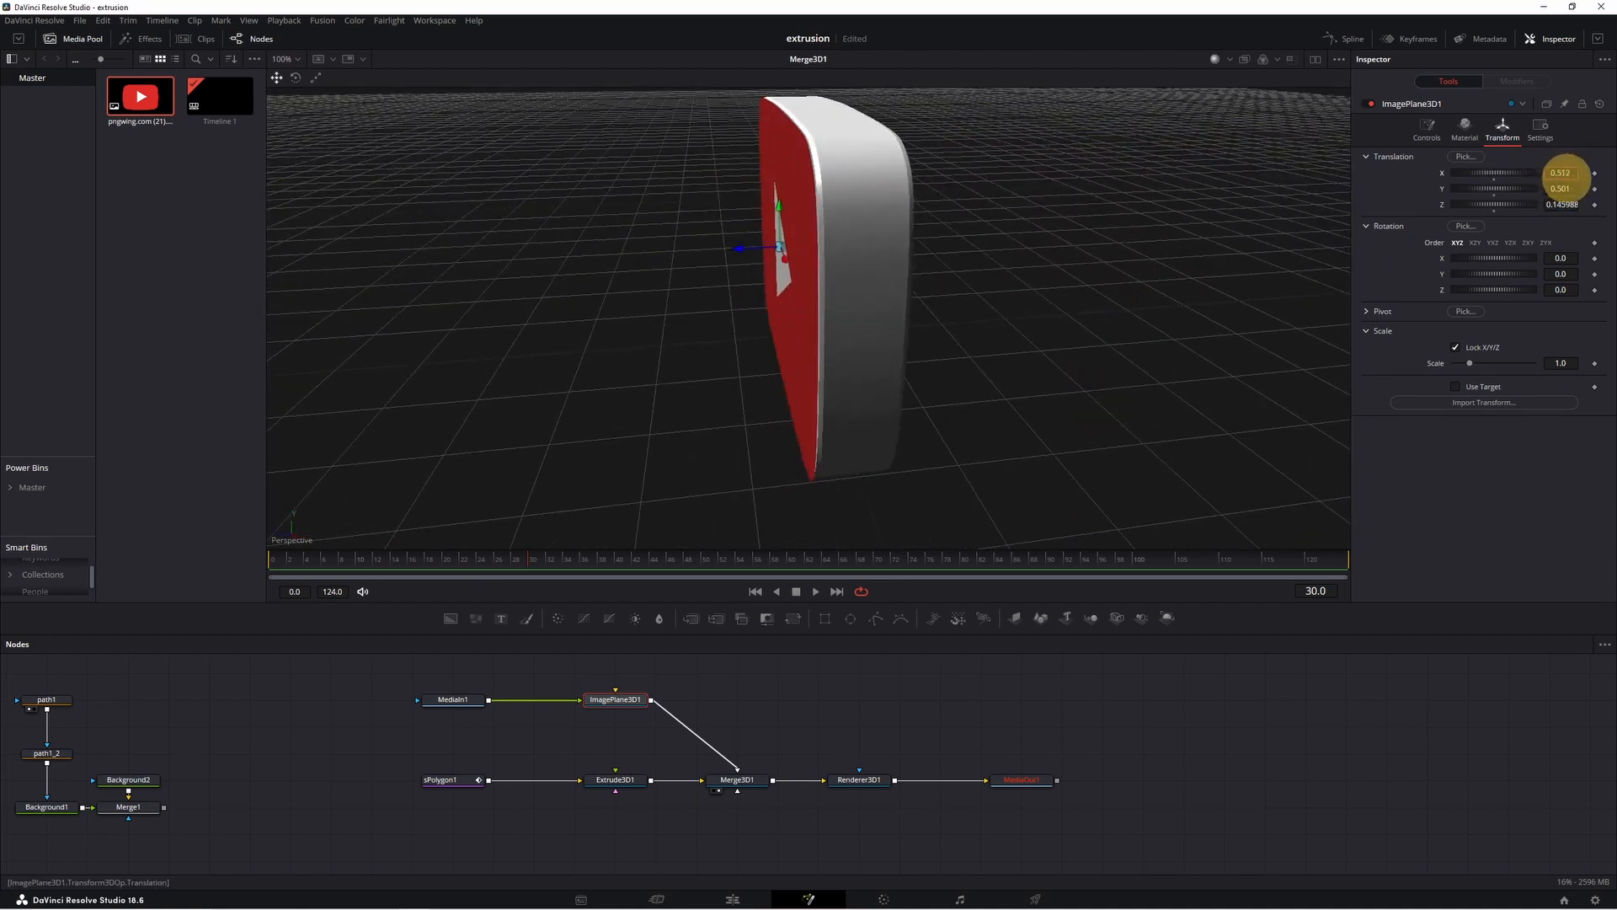
{"action": "left_click_drag", "start_coordinate": [851, 404], "coordinate": [1068, 392]}
{"action": "left_click_drag", "start_coordinate": [1570, 174], "coordinate": [1563, 171]}
{"action": "left_click_drag", "start_coordinate": [1246, 384], "coordinate": [924, 387]}
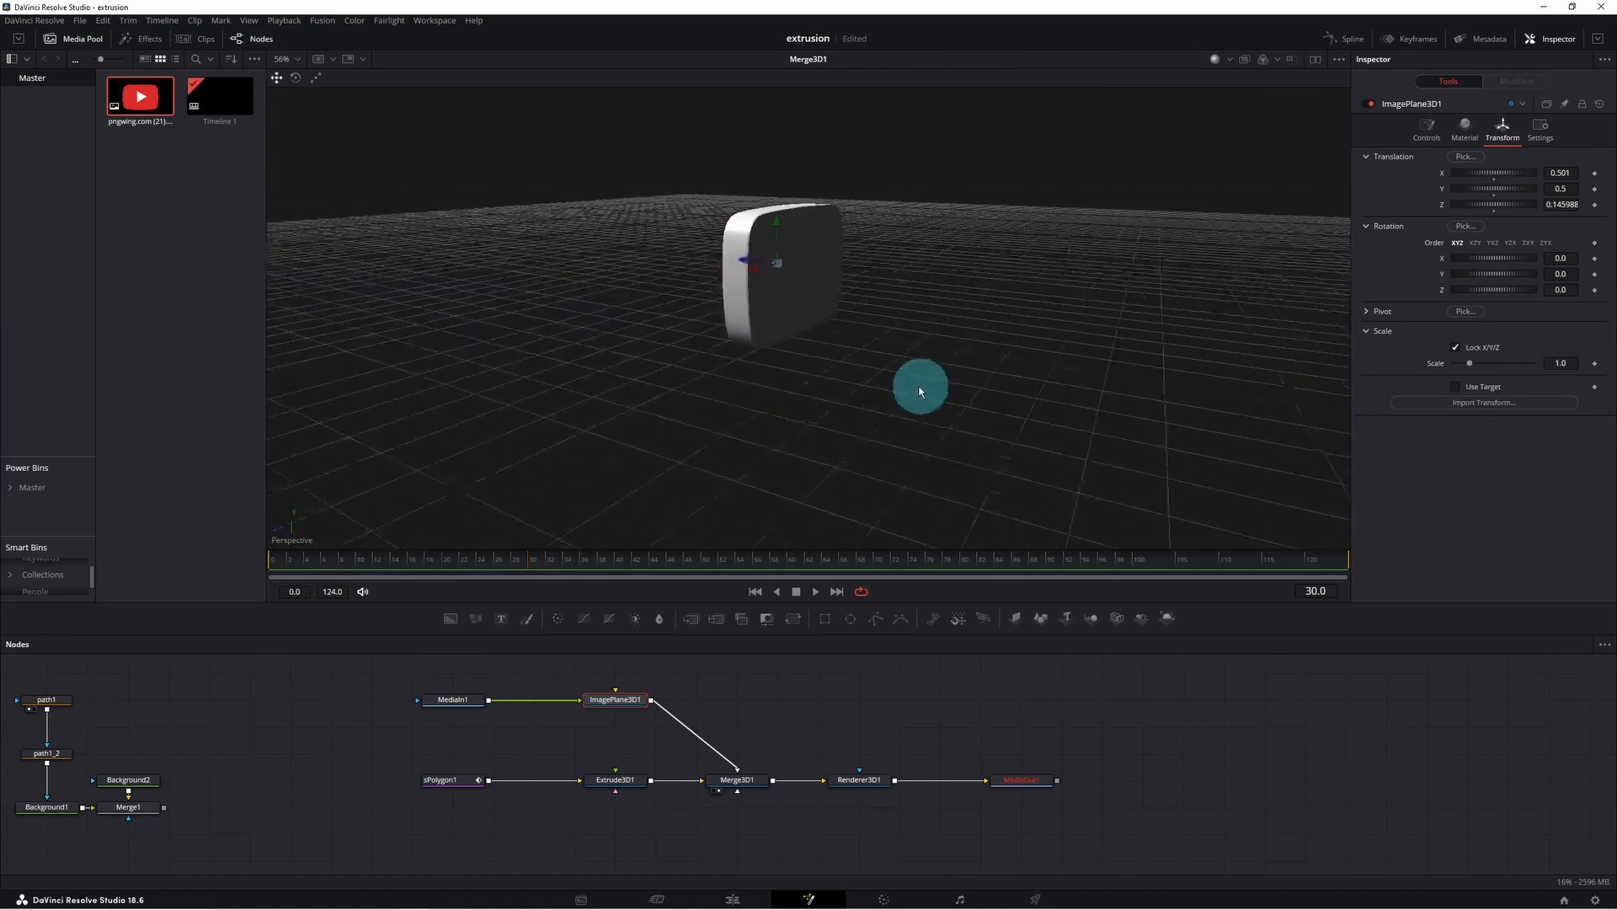
Insert a Duplicate 3D node between ImagePlane3D1 and Merge3D1.
{"action": "left_click", "coordinate": [699, 692]}
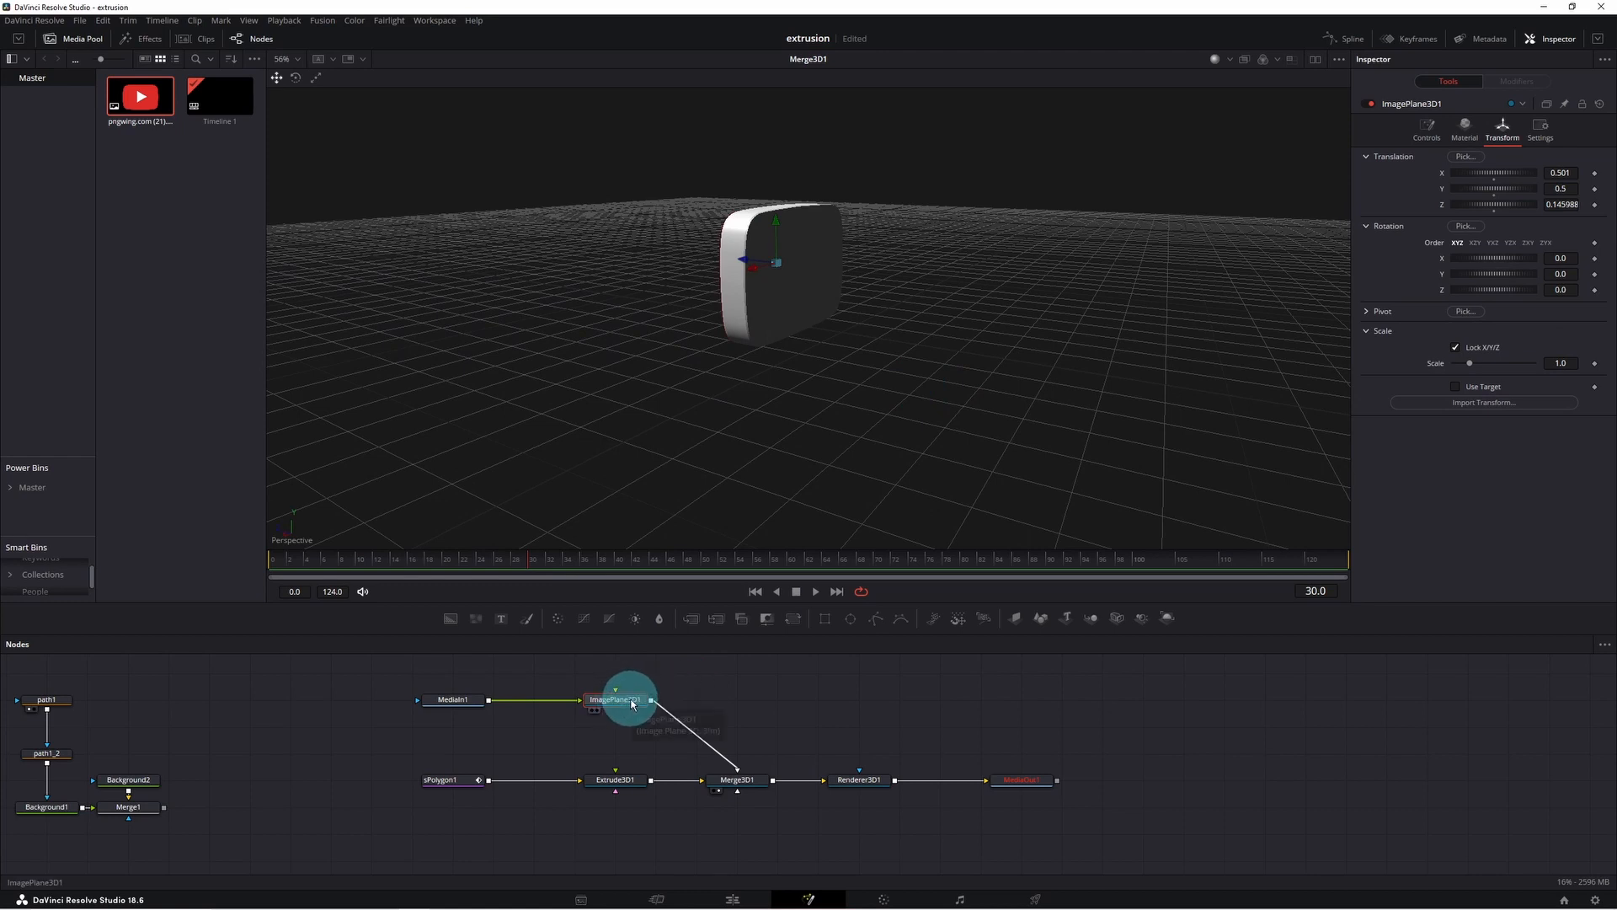
{"action": "key", "text": "shift+space"}
{"action": "type", "text": "dup"}
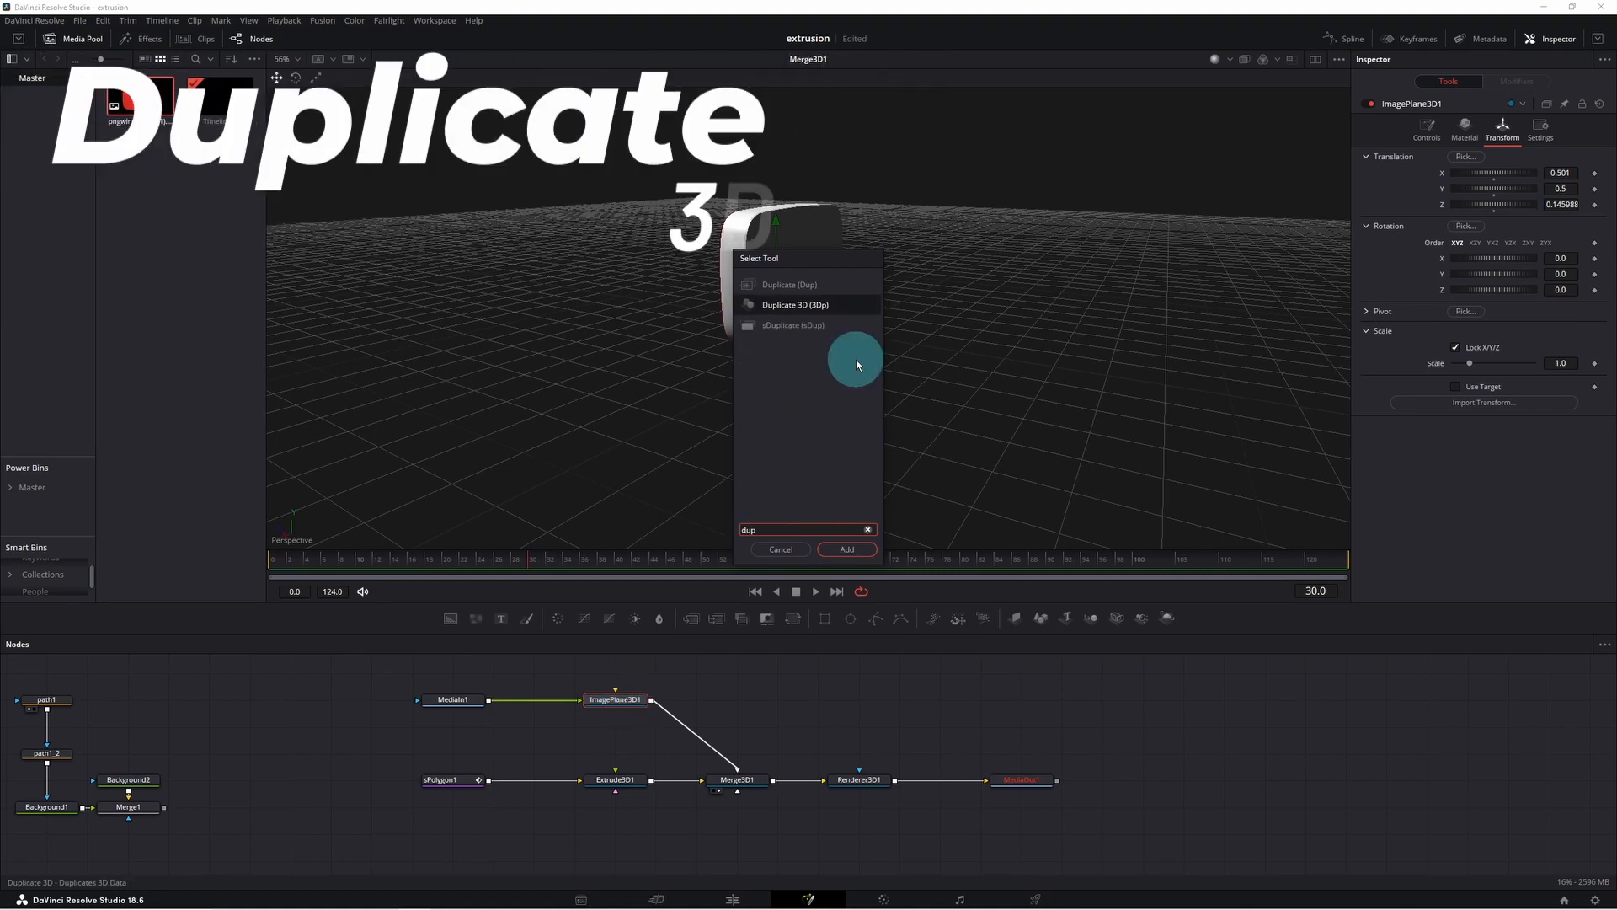
{"action": "double_click", "coordinate": [783, 305]}
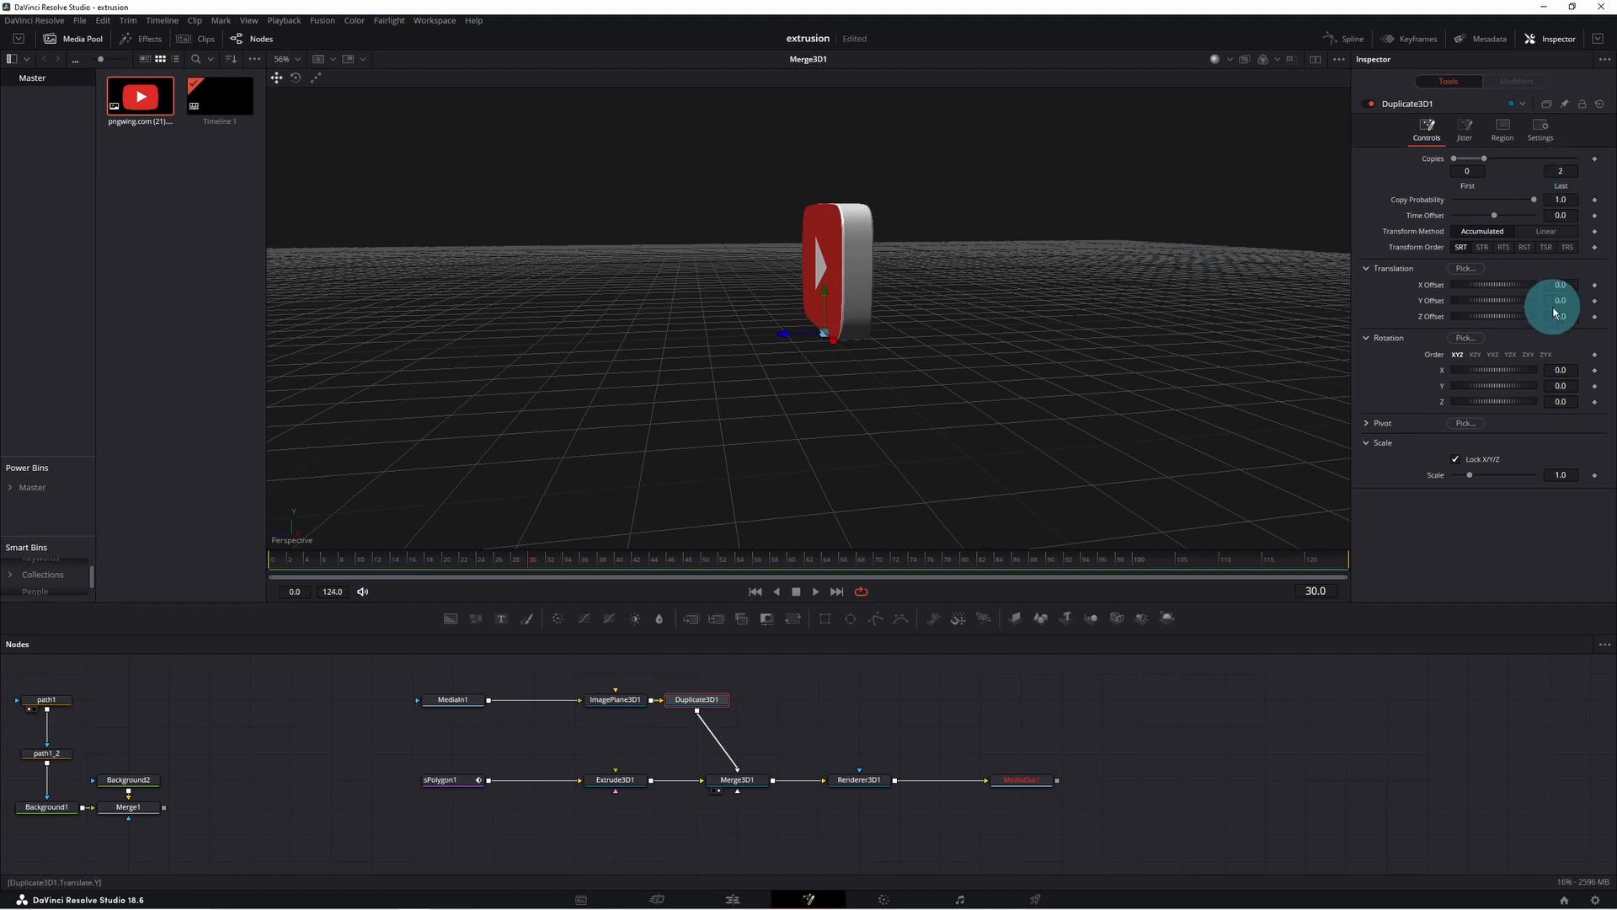
Set Duplicate3D1's Z offset to -0.1555 to place a logo copy on the back face of the extrusion.
{"action": "mouse_move", "coordinate": [1559, 315]}
{"action": "left_mouse_down"}
{"action": "mouse_move", "coordinate": [1578, 314]}
{"action": "mouse_move", "coordinate": [1552, 317]}
{"action": "left_mouse_up"}
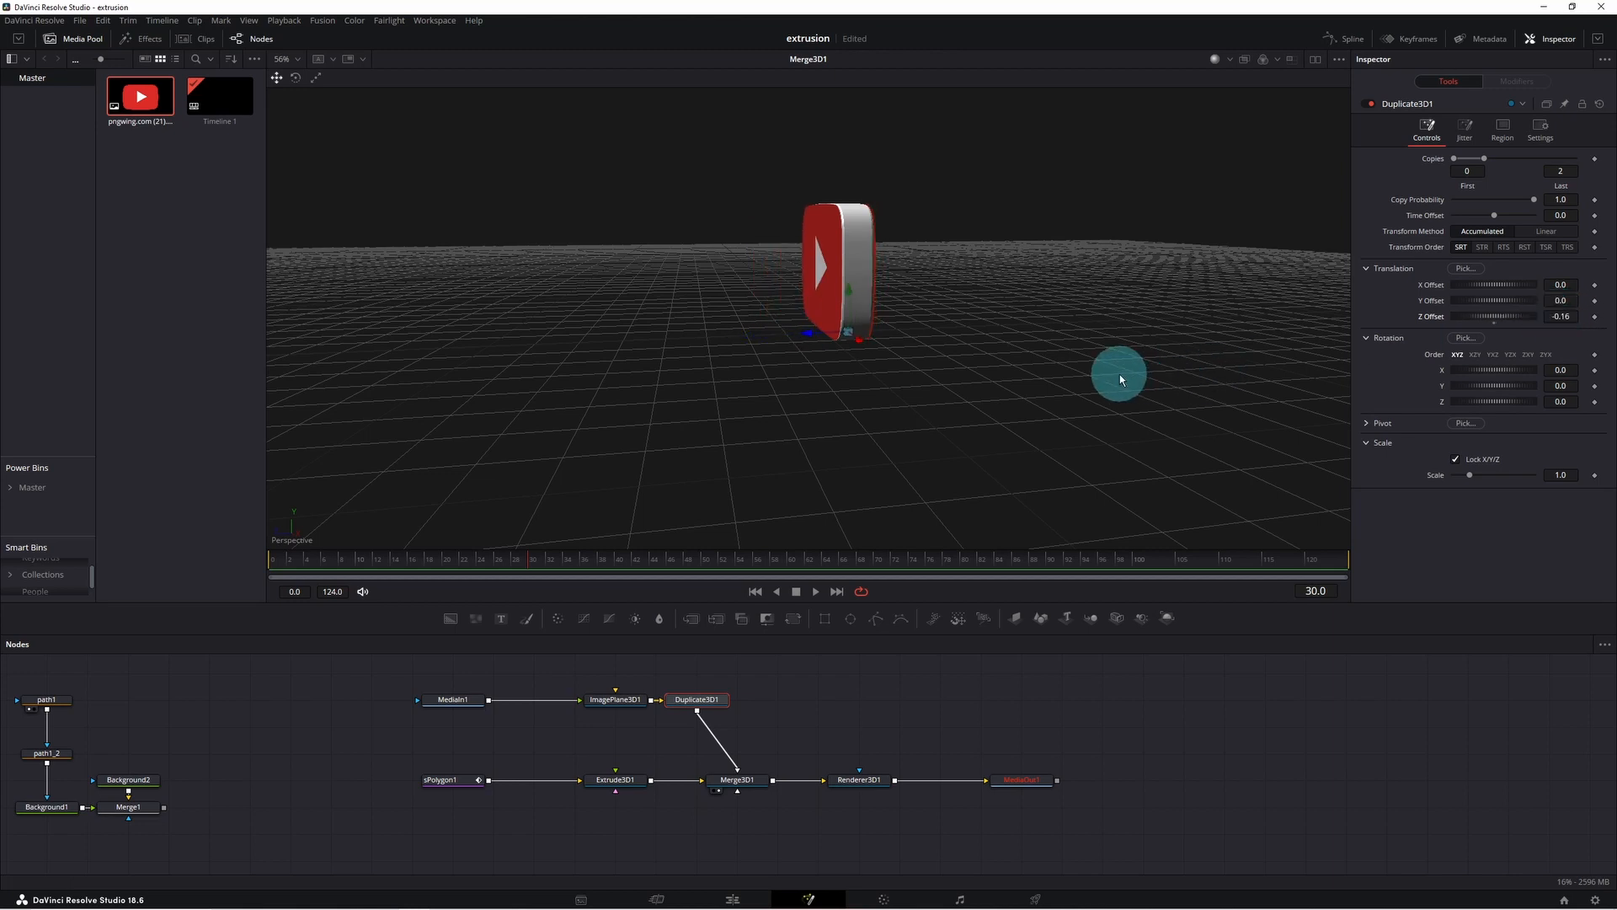
{"action": "scroll", "coordinate": [819, 437], "scroll_direction": "up", "scroll_amount": 5}
{"action": "left_click_drag", "start_coordinate": [880, 446], "coordinate": [899, 450]}
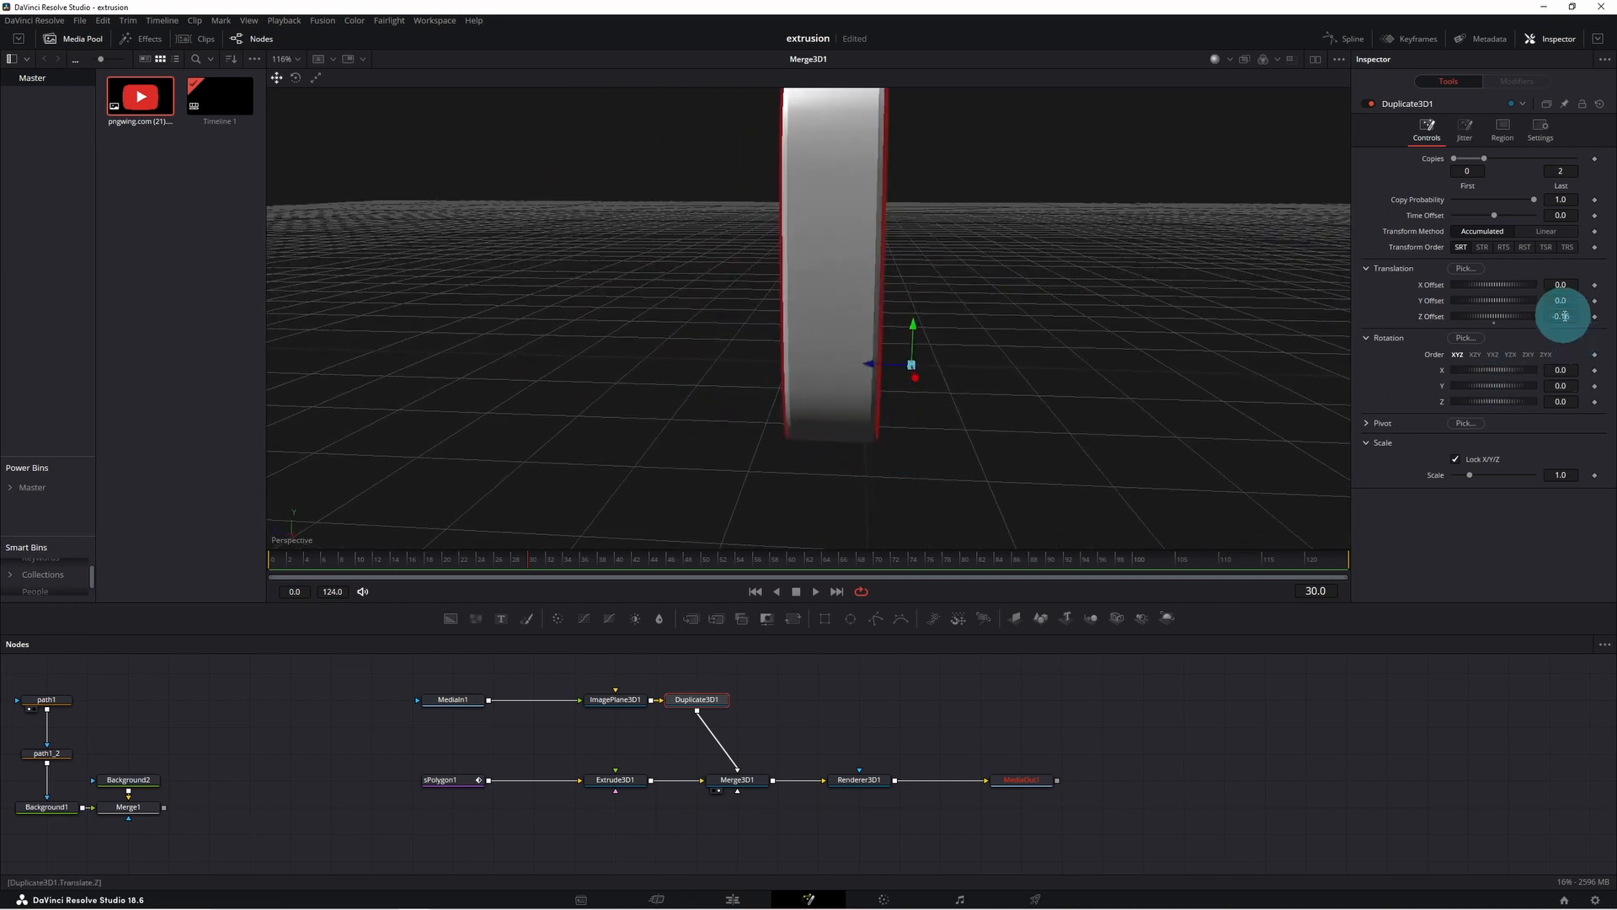
{"action": "left_click_drag", "start_coordinate": [1568, 317], "coordinate": [1571, 317]}
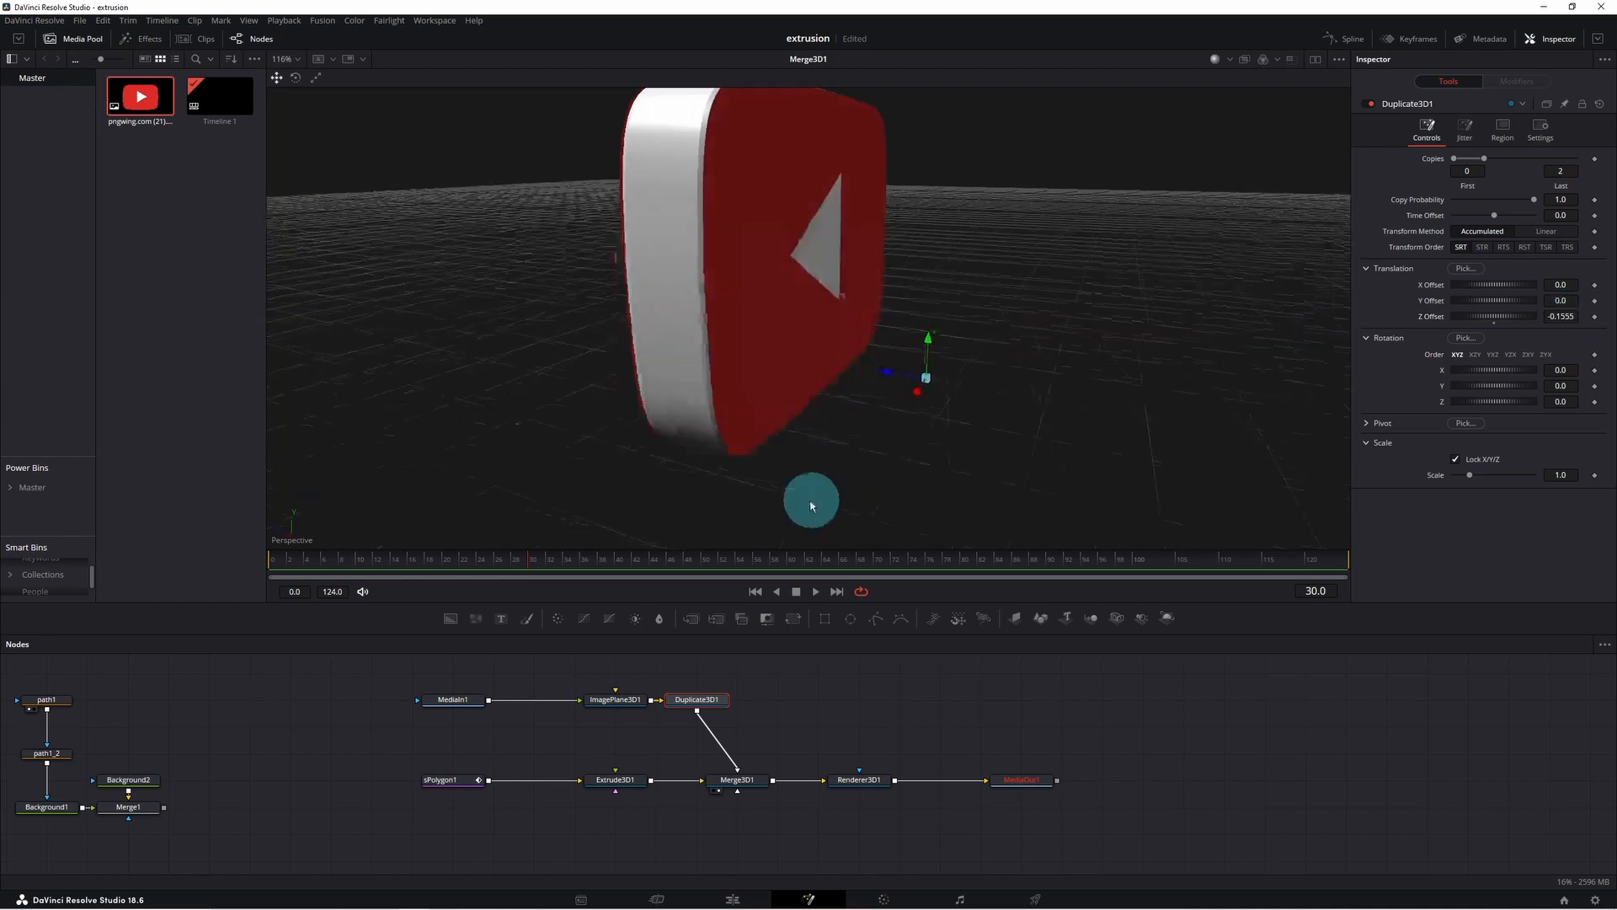
Make room after Duplicate3D1 by moving Merge3D1, Renderer3D1 and MediaOut1 farther along the flow, then select MediaIn1 and sPolygon1.
{"action": "left_click_drag", "start_coordinate": [813, 509], "coordinate": [612, 511]}
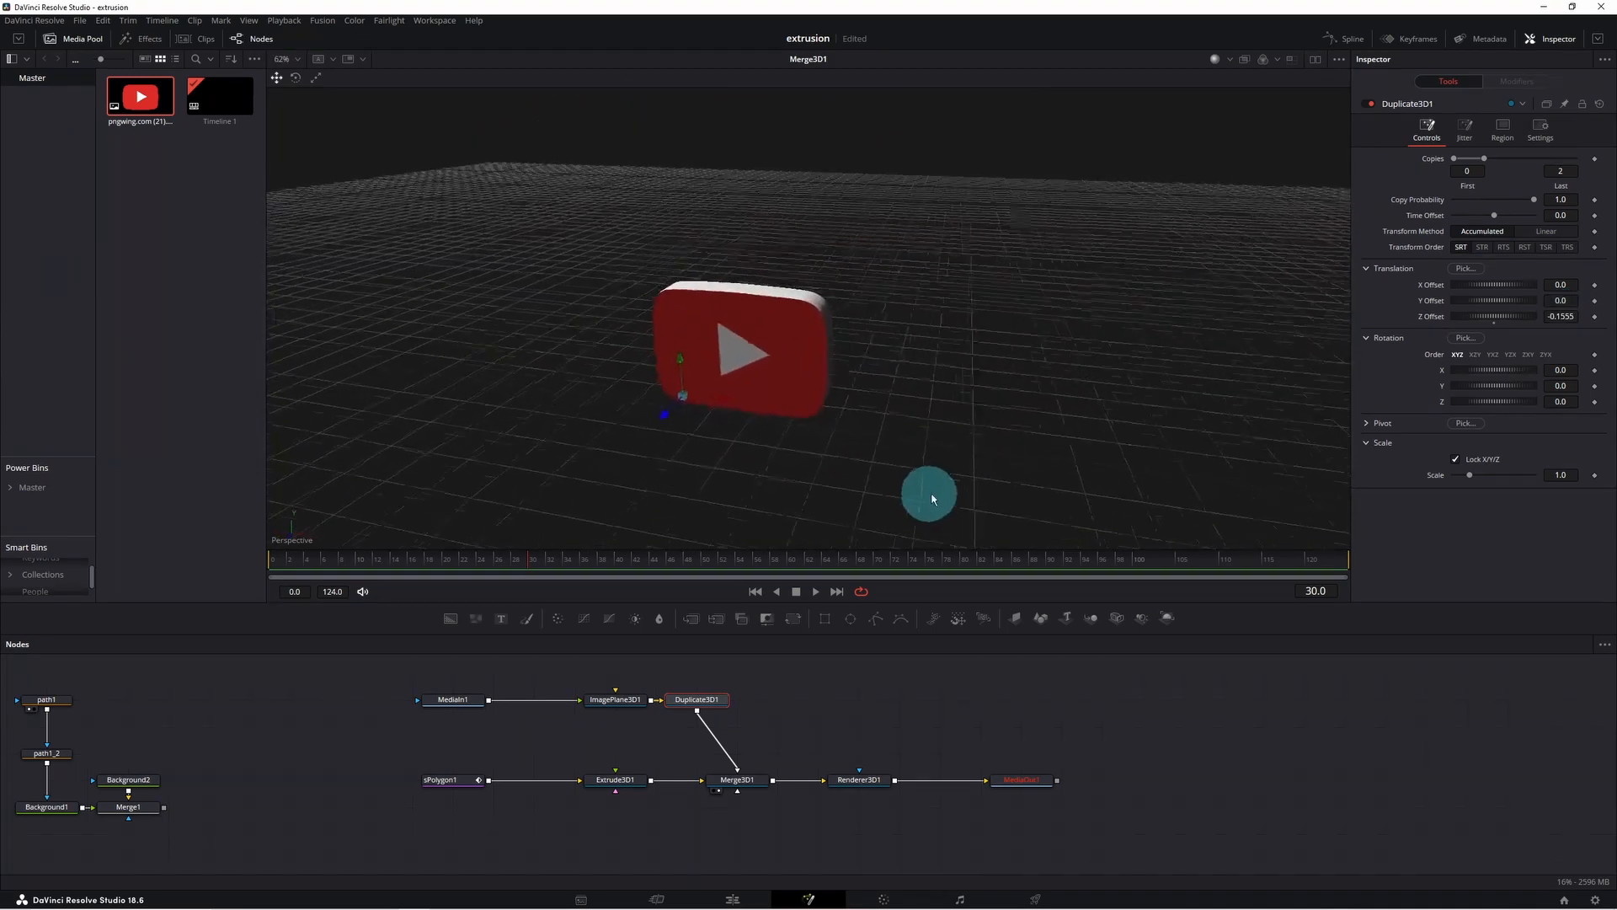
{"action": "left_click_drag", "start_coordinate": [932, 499], "coordinate": [725, 458]}
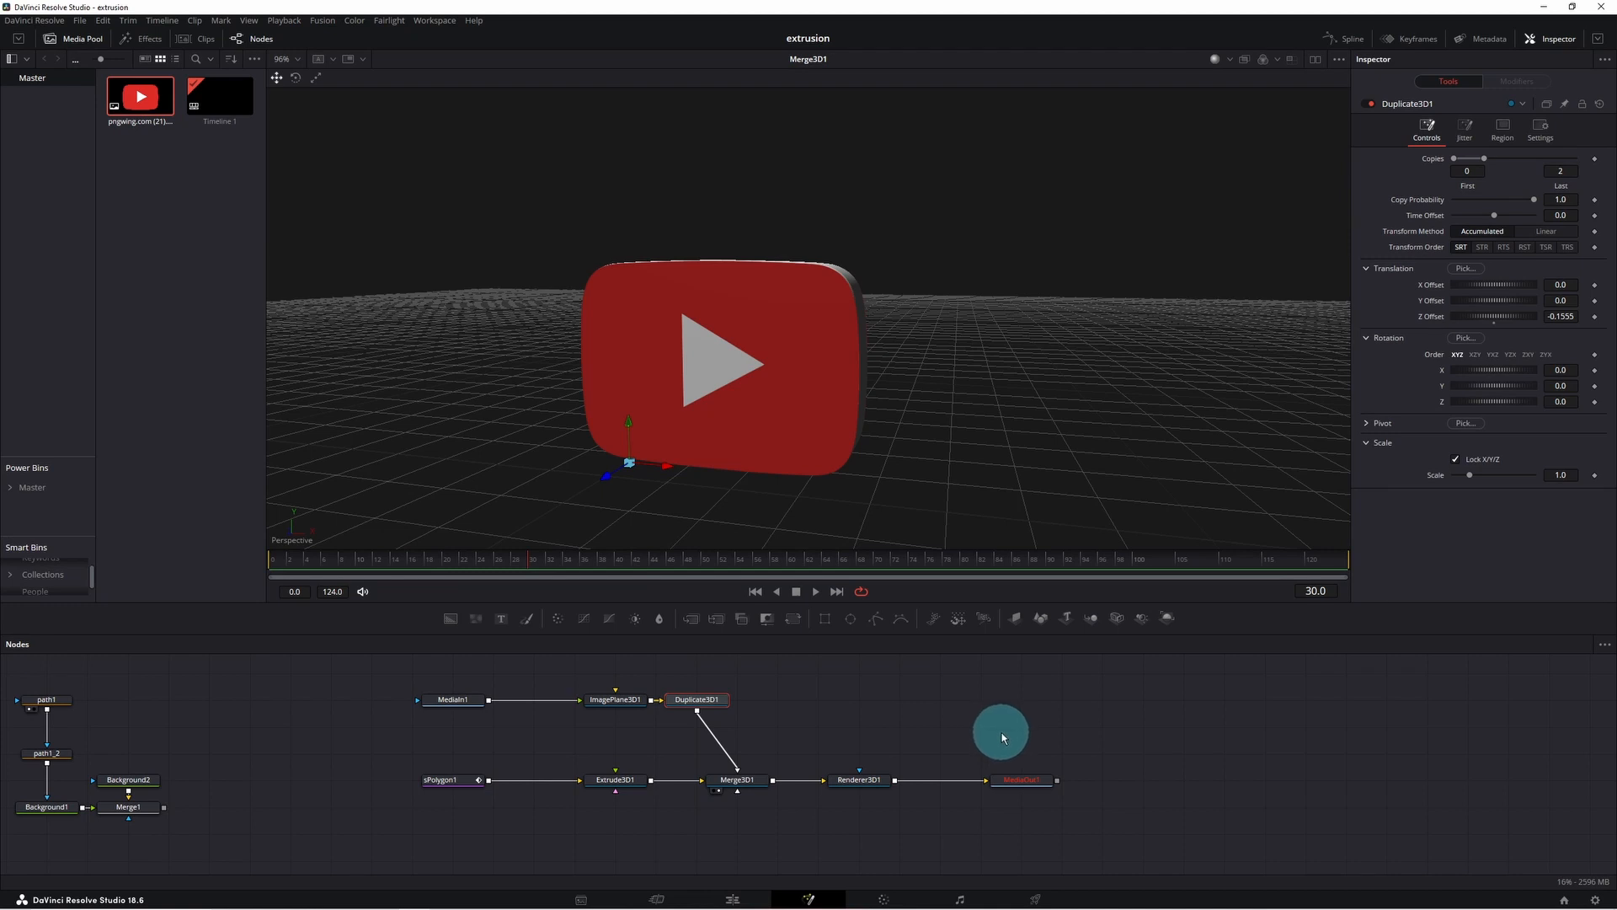
{"action": "left_click_drag", "start_coordinate": [1094, 743], "coordinate": [1110, 787]}
{"action": "left_click", "coordinate": [701, 703]}
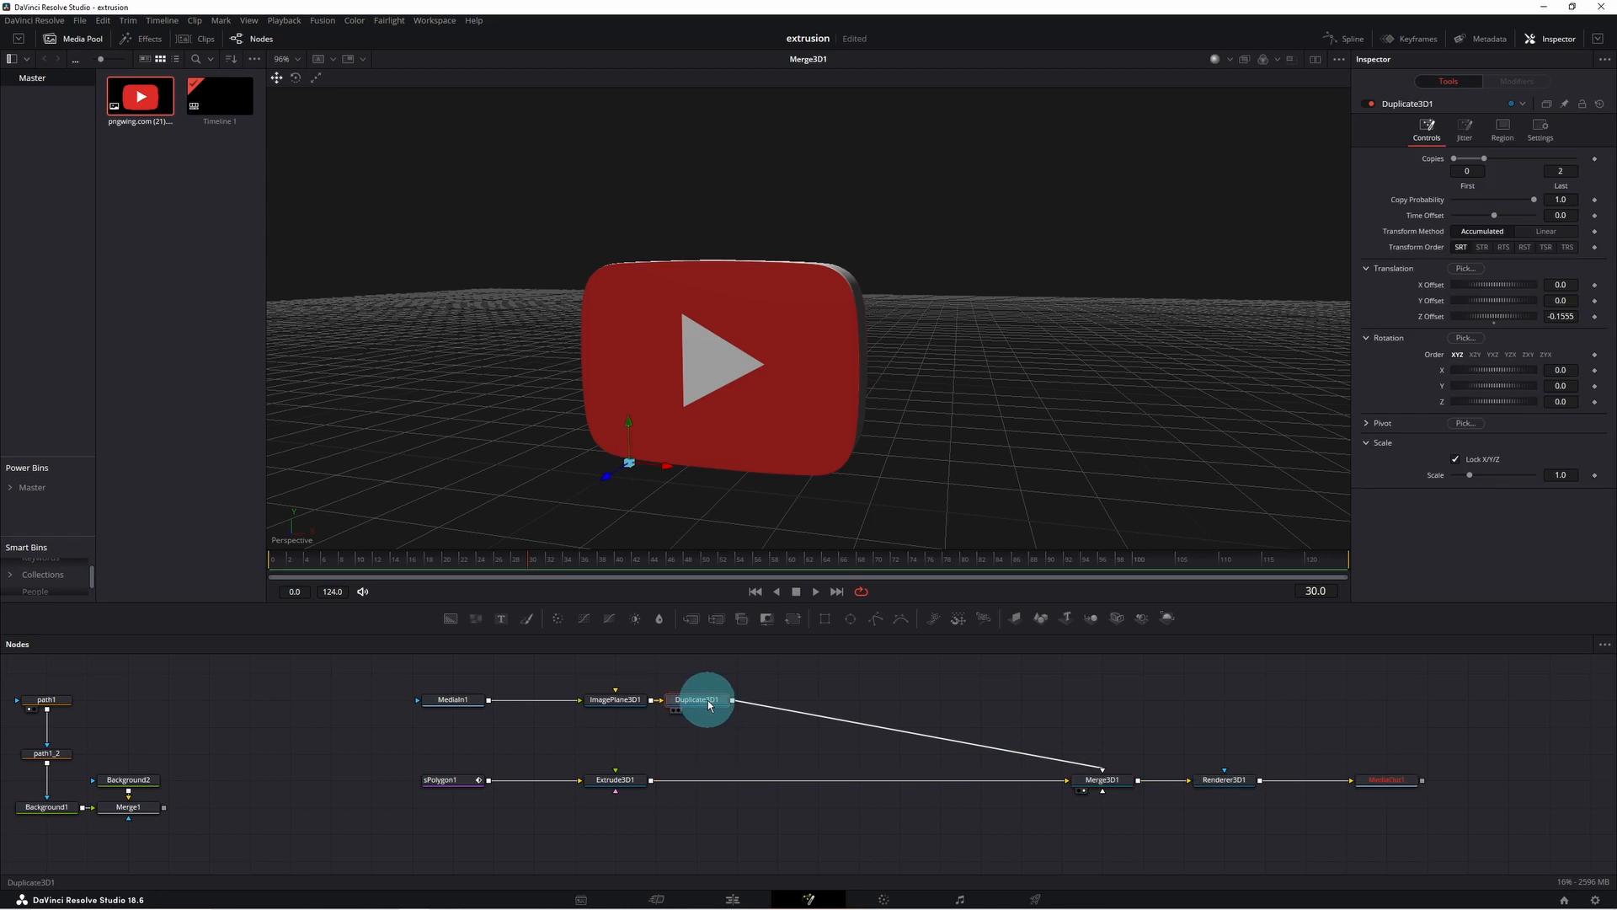
{"action": "left_click_drag", "start_coordinate": [365, 680], "coordinate": [548, 811]}
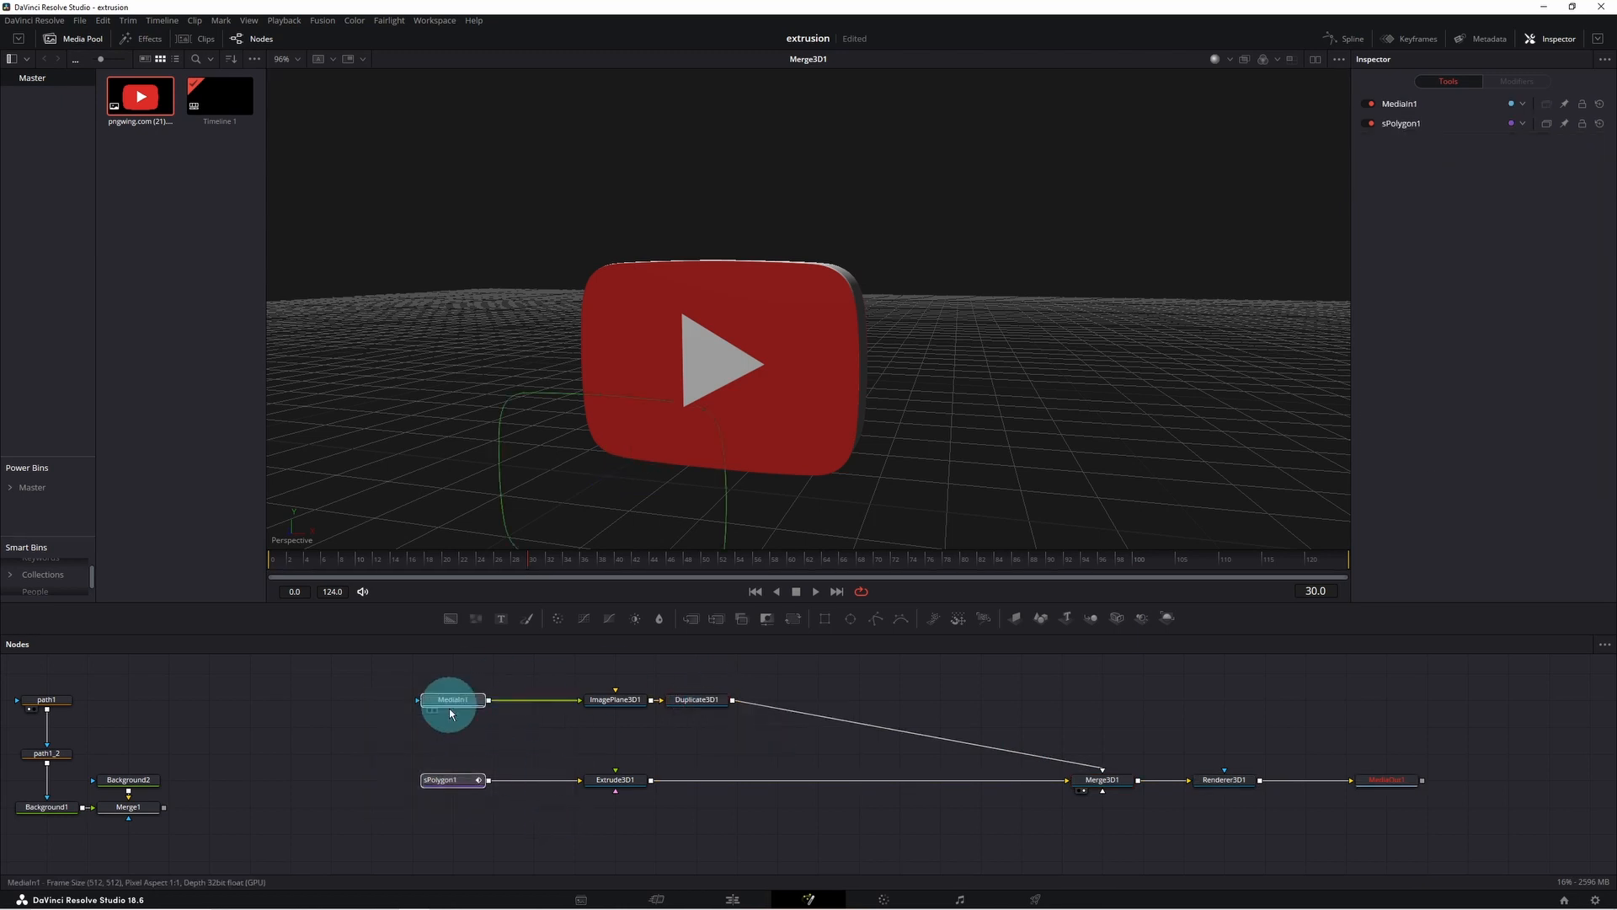
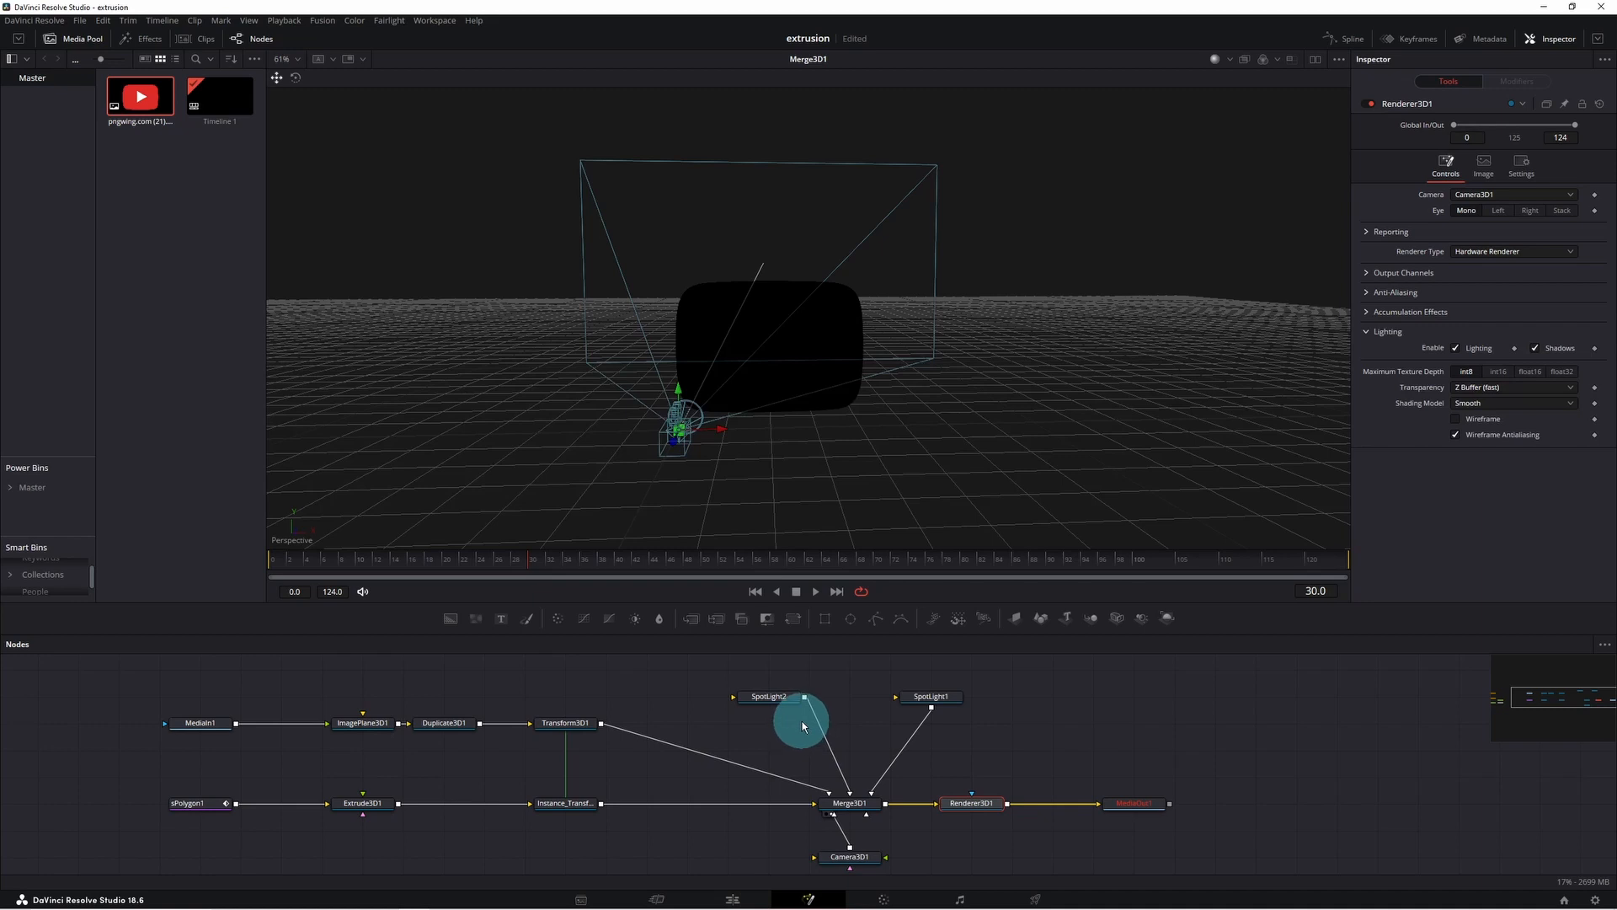
Enable Use Target on Camera3D1, move it in front of the logo and aim the target at about X 0.472, Y 0.391.
{"action": "left_click", "coordinate": [868, 860]}
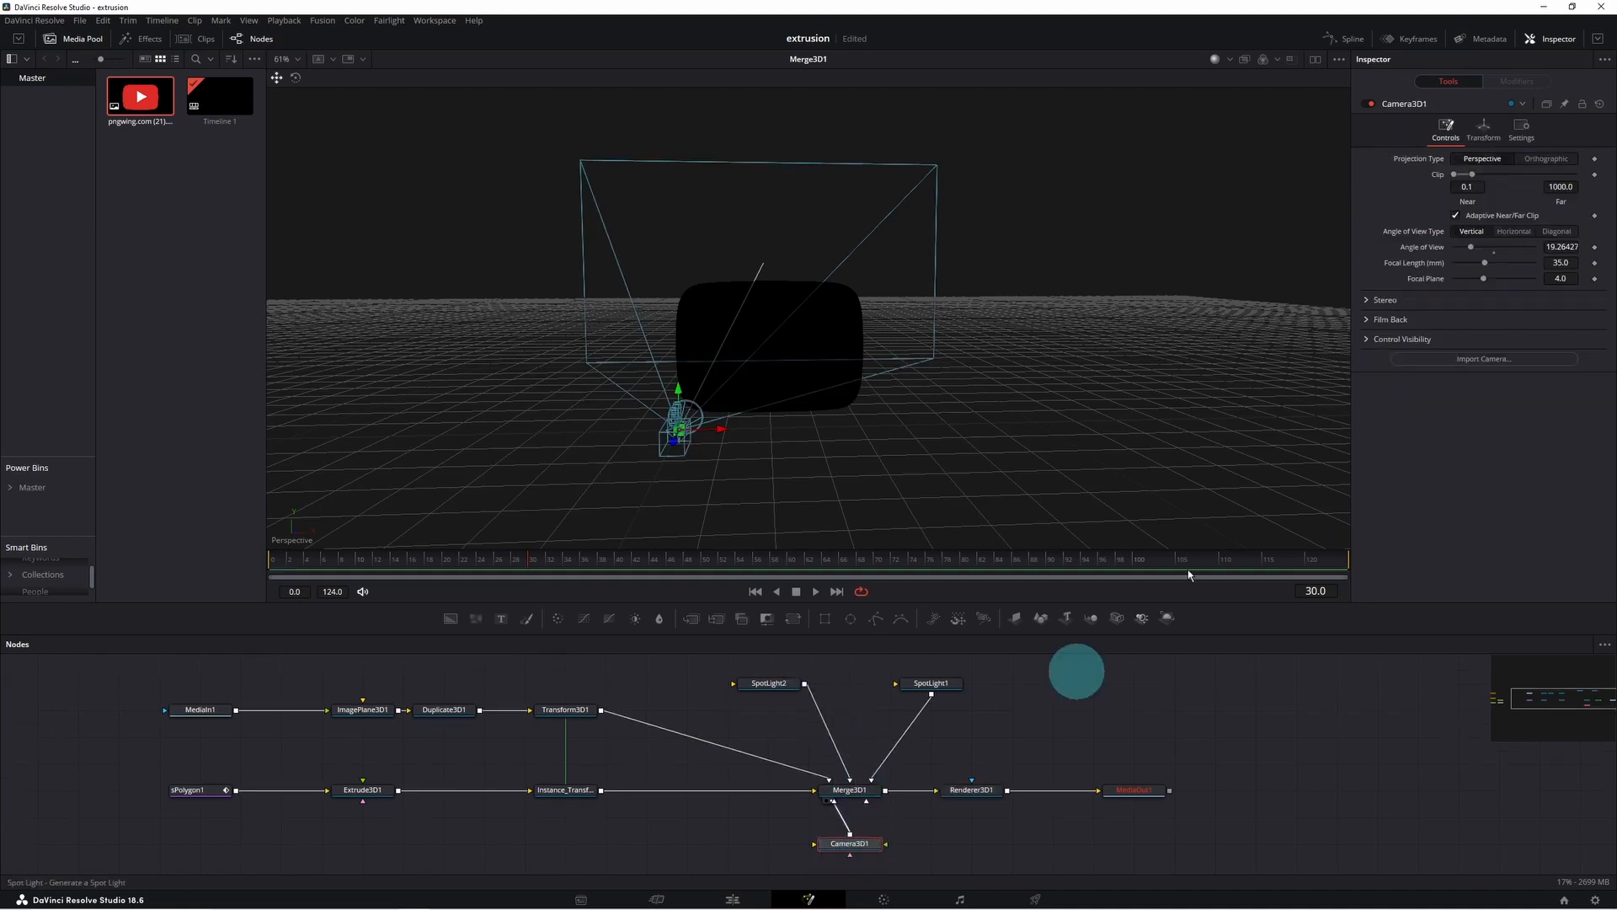
{"action": "left_click", "coordinate": [1483, 127]}
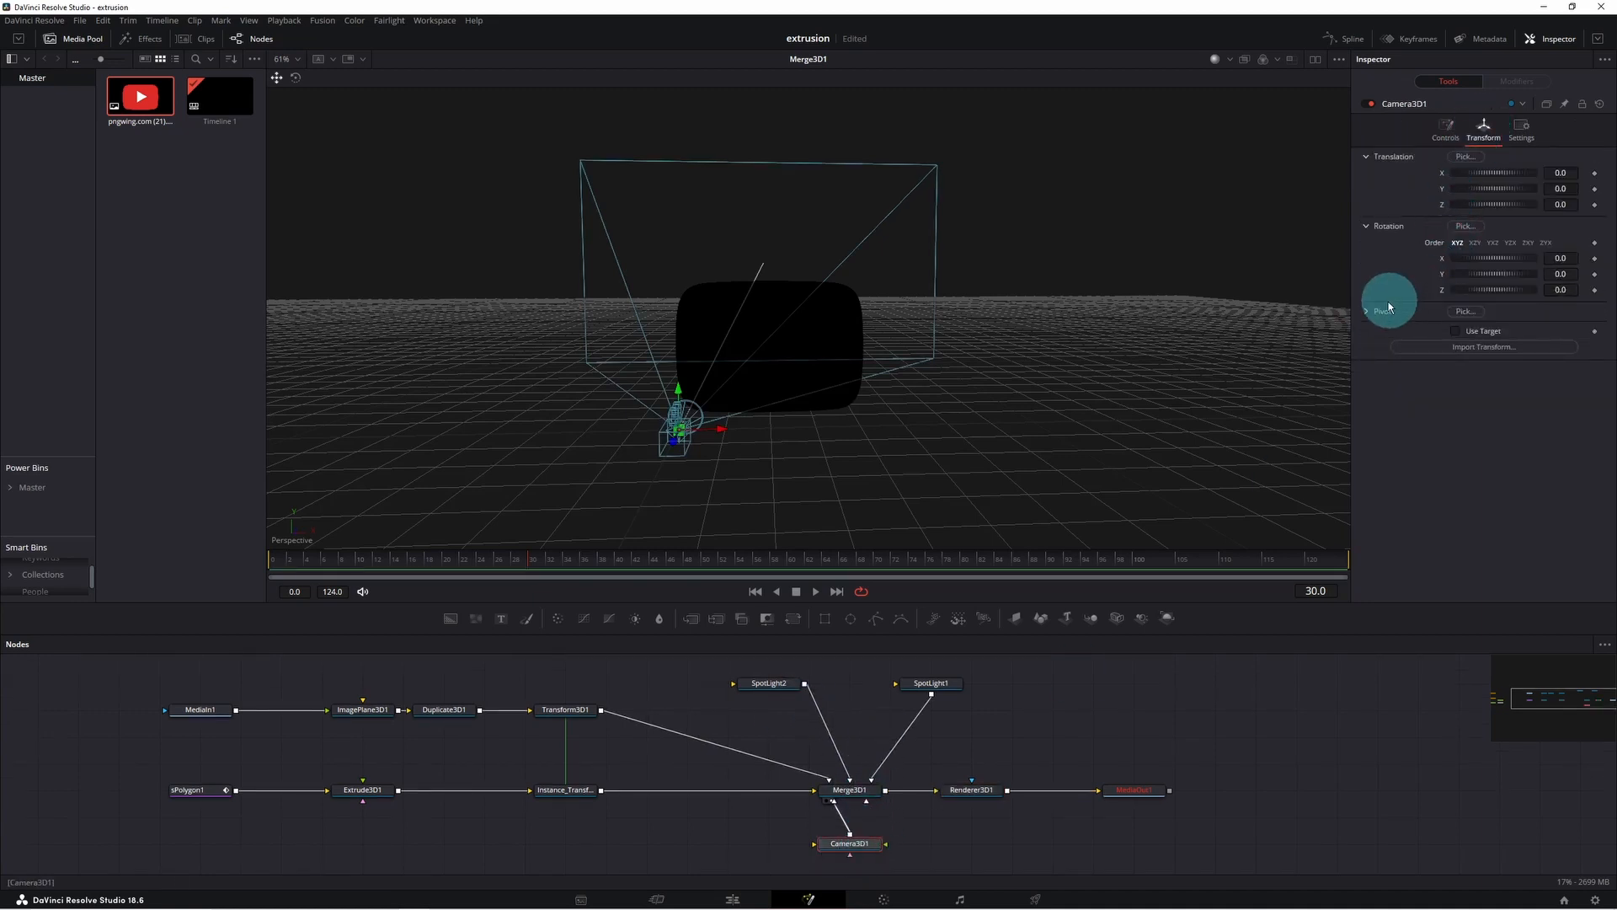
{"action": "left_click", "coordinate": [1457, 335]}
{"action": "left_click_drag", "start_coordinate": [910, 386], "coordinate": [1352, 294]}
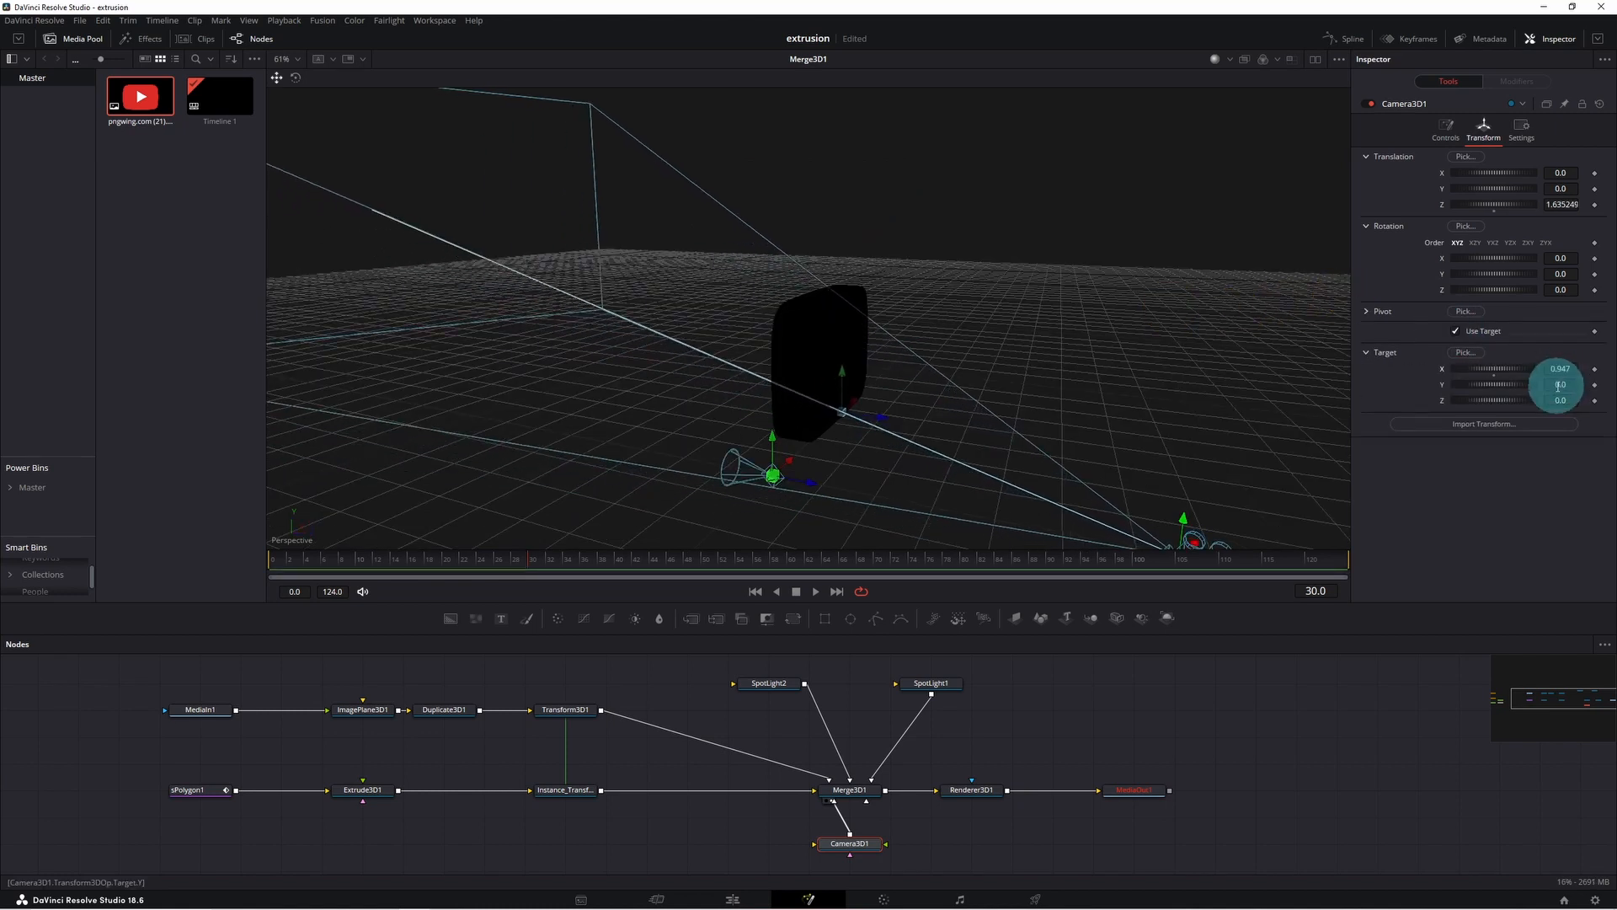
{"action": "left_click_drag", "start_coordinate": [841, 387], "coordinate": [993, 461]}
{"action": "right_click", "coordinate": [994, 461]}
{"action": "left_click_drag", "start_coordinate": [895, 377], "coordinate": [770, 331]}
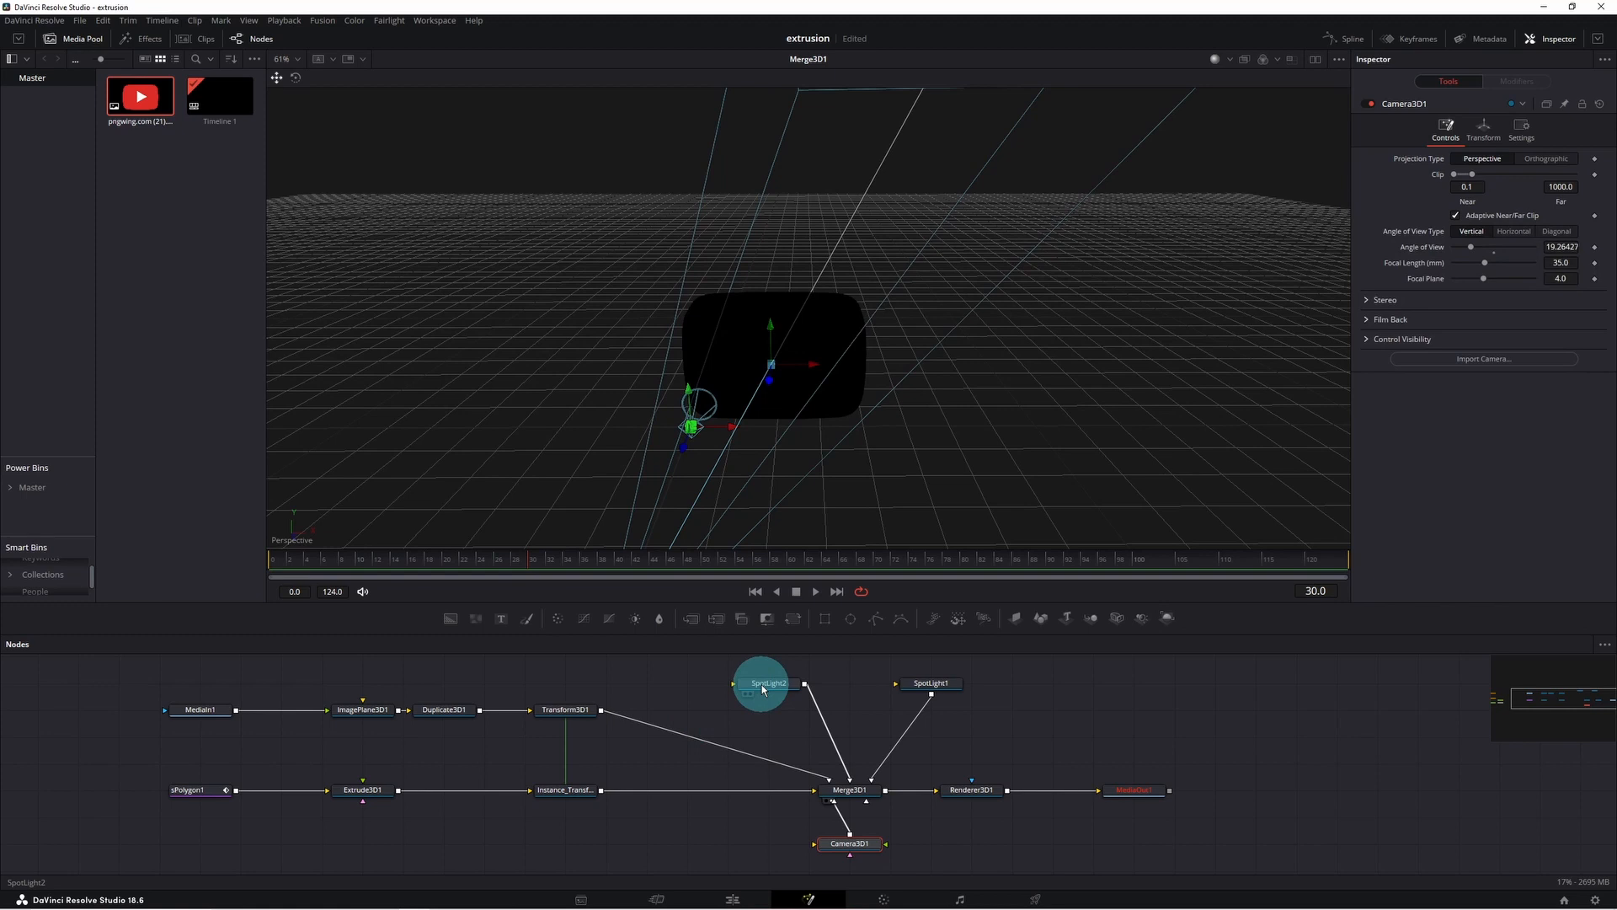
Aim SpotLight2 at the logo with Use Target, setting the target to X 0.464 and Y 0.348.
{"action": "left_click", "coordinate": [762, 689]}
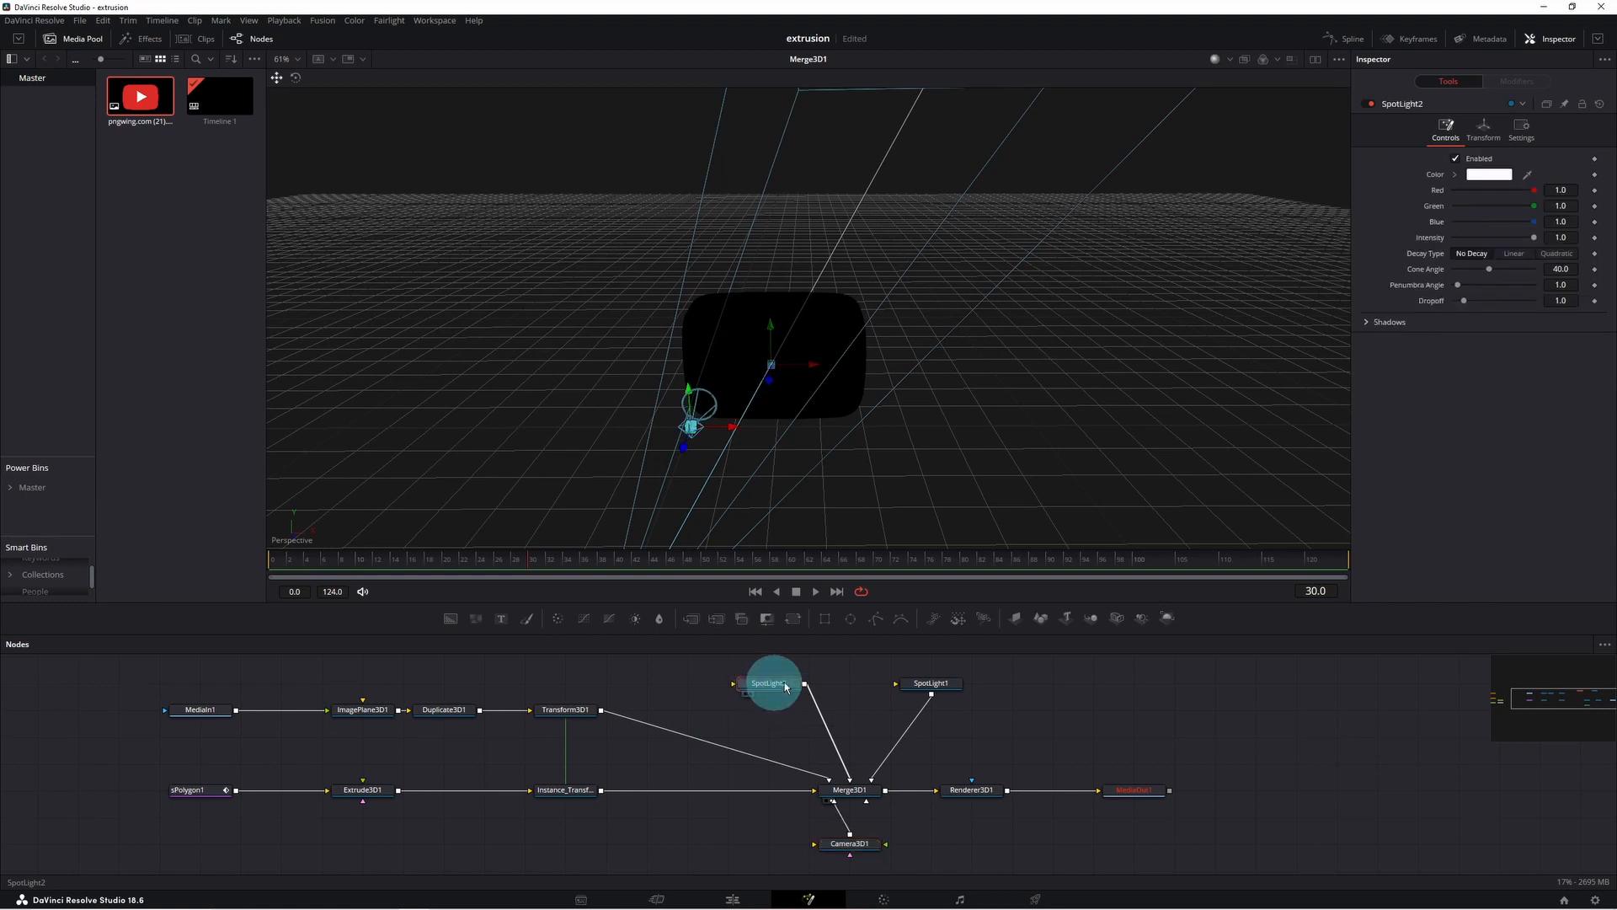
{"action": "left_click", "coordinate": [1484, 128]}
{"action": "mouse_move", "coordinate": [1474, 369]}
{"action": "left_mouse_down"}
{"action": "mouse_move", "coordinate": [1497, 386]}
{"action": "mouse_move", "coordinate": [1490, 369]}
{"action": "left_mouse_up"}
Enable Use Target on SpotLight1 and set its target to X 0.493 and Y 0.384.
{"action": "left_click", "coordinate": [956, 687]}
{"action": "left_click", "coordinate": [1483, 128]}
{"action": "left_click", "coordinate": [1456, 331]}
{"action": "left_click_drag", "start_coordinate": [1552, 385], "coordinate": [852, 444]}
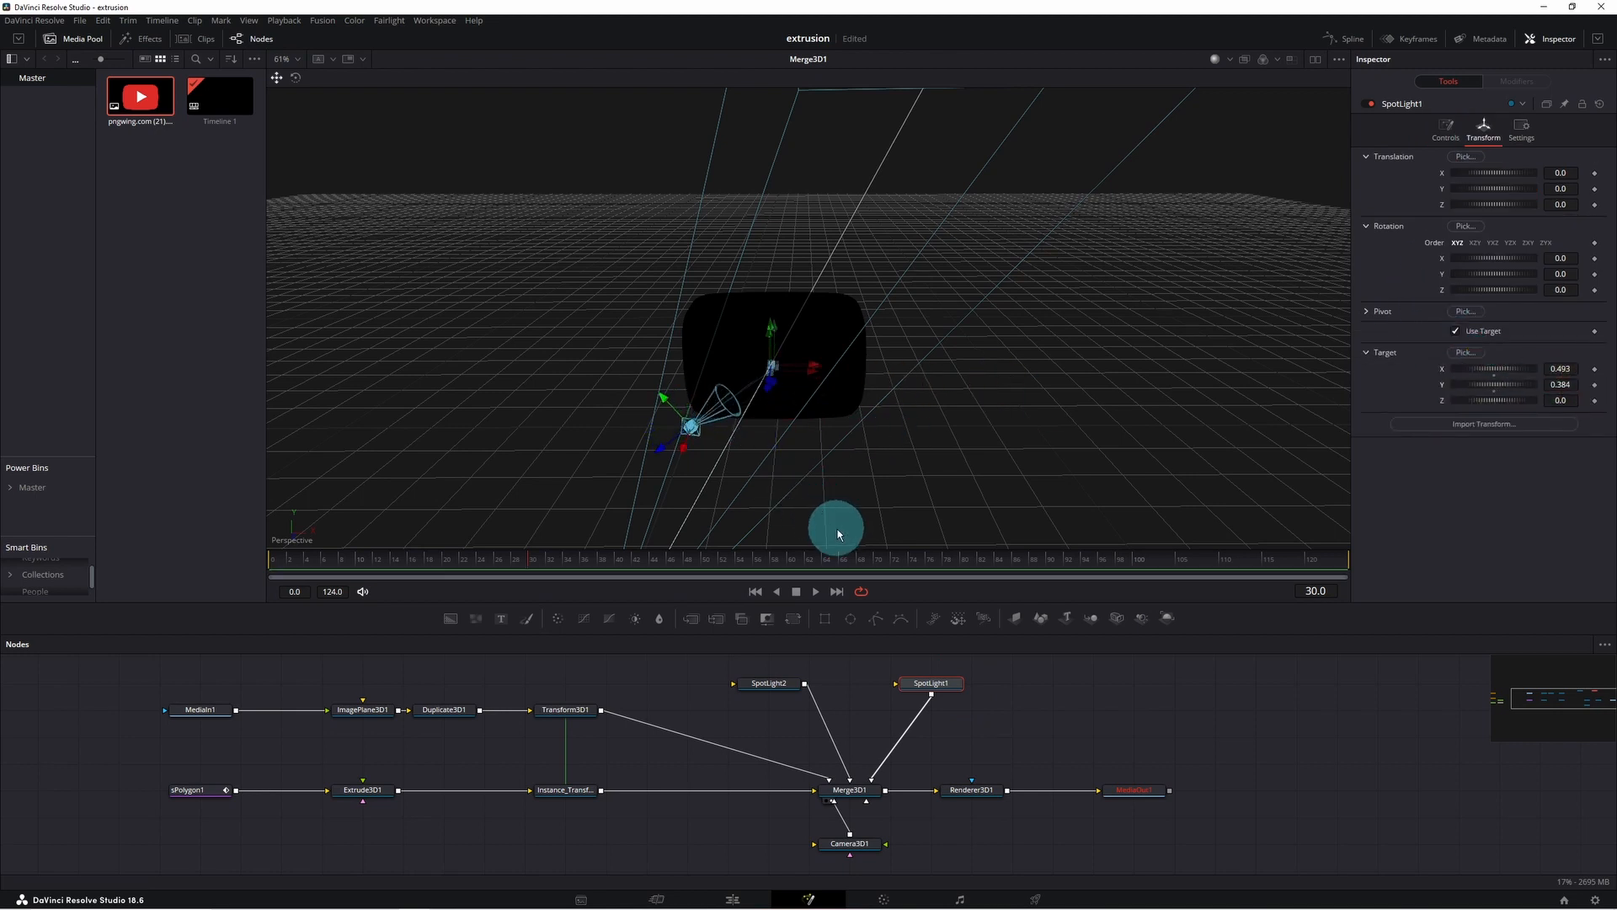
Position SpotLight1 above and to one side of the logo, at about X -1.25 and Y 1.61.
{"action": "left_click_drag", "start_coordinate": [663, 398], "coordinate": [381, 115]}
{"action": "left_click_drag", "start_coordinate": [684, 458], "coordinate": [1426, 712]}
{"action": "left_click_drag", "start_coordinate": [564, 341], "coordinate": [969, 295]}
{"action": "left_click_drag", "start_coordinate": [1183, 205], "coordinate": [667, 345]}
{"action": "left_click_drag", "start_coordinate": [602, 475], "coordinate": [808, 458]}
{"action": "scroll", "coordinate": [809, 457], "scroll_direction": "down", "scroll_amount": 5}
{"action": "left_click_drag", "start_coordinate": [552, 497], "coordinate": [943, 246]}
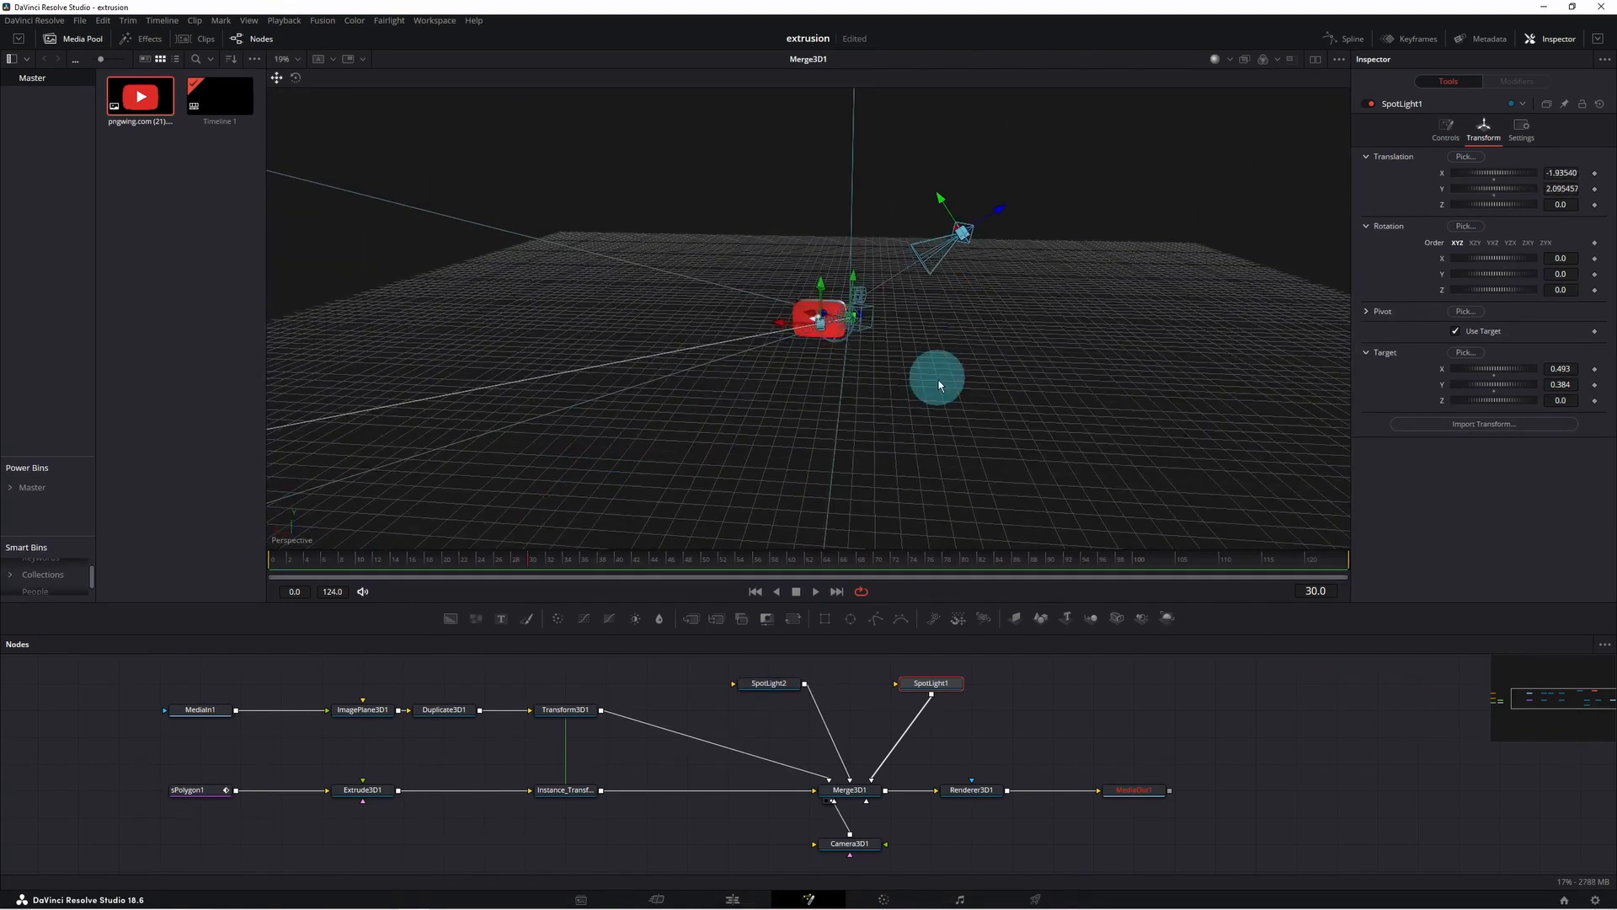
{"action": "left_click_drag", "start_coordinate": [938, 380], "coordinate": [867, 438]}
{"action": "left_click_drag", "start_coordinate": [971, 310], "coordinate": [859, 323]}
{"action": "left_click_drag", "start_coordinate": [851, 379], "coordinate": [1186, 139]}
{"action": "scroll", "coordinate": [940, 299], "scroll_direction": "up", "scroll_amount": 5}
{"action": "left_click_drag", "start_coordinate": [1118, 343], "coordinate": [1079, 462]}
{"action": "scroll", "coordinate": [1120, 522], "scroll_direction": "up", "scroll_amount": 2}
{"action": "scroll", "coordinate": [1121, 518], "scroll_direction": "down", "scroll_amount": 1}
Move SpotLight2 to the opposite side of the logo, with translation X 2.87 and Y 0.546.
{"action": "left_click", "coordinate": [769, 683]}
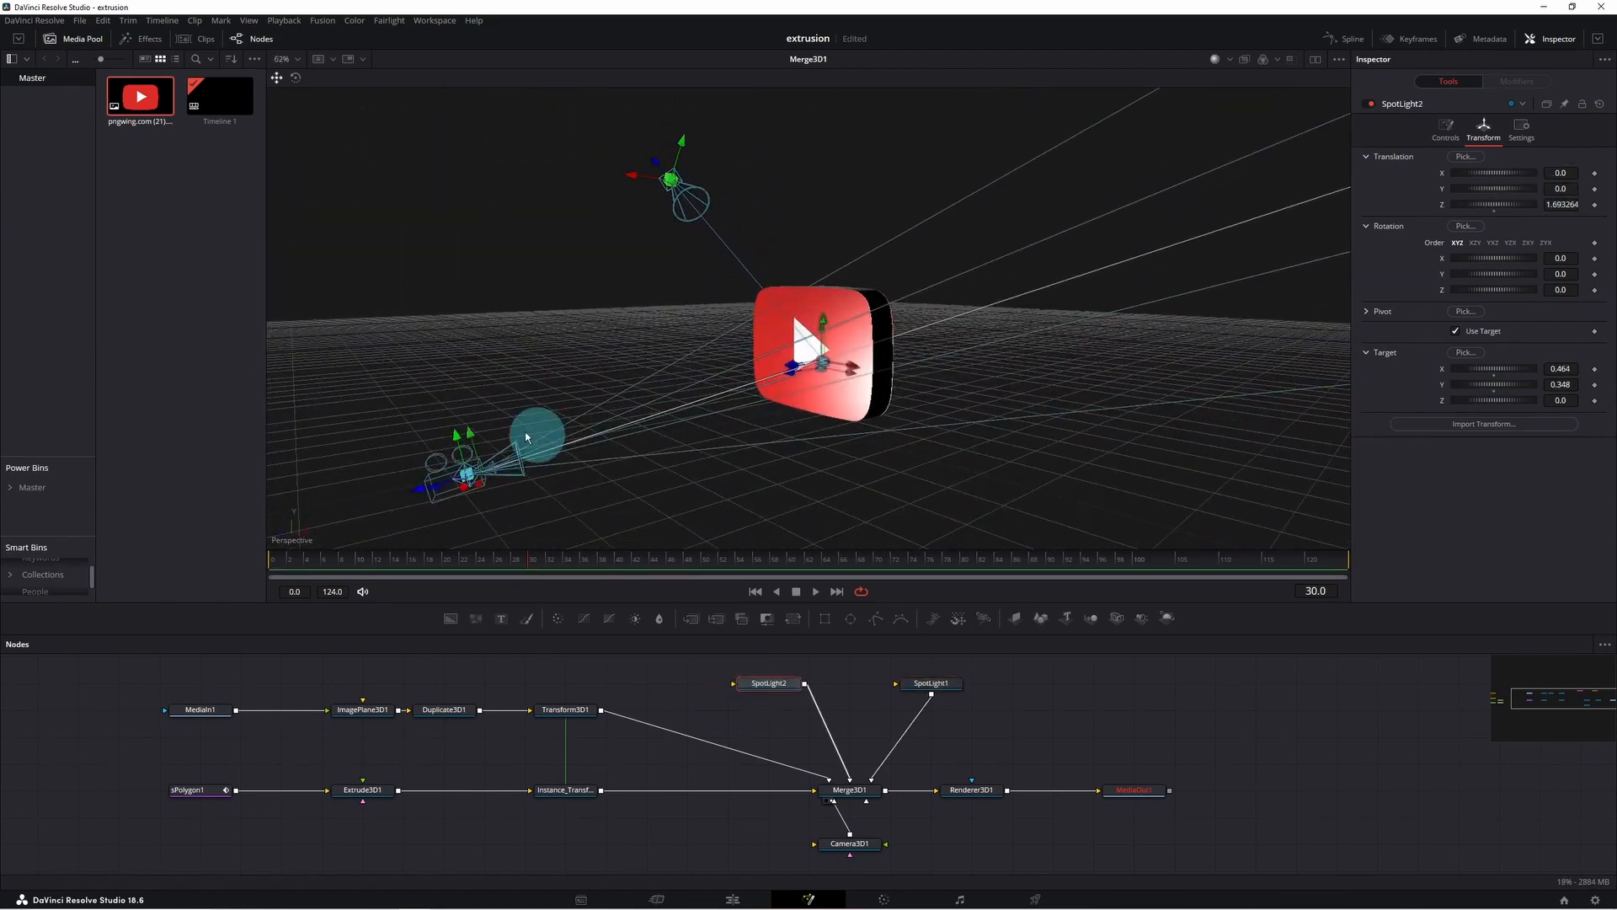
{"action": "left_click_drag", "start_coordinate": [1472, 173], "coordinate": [1099, 235]}
{"action": "left_click_drag", "start_coordinate": [736, 518], "coordinate": [909, 470]}
{"action": "left_click_drag", "start_coordinate": [734, 516], "coordinate": [901, 511]}
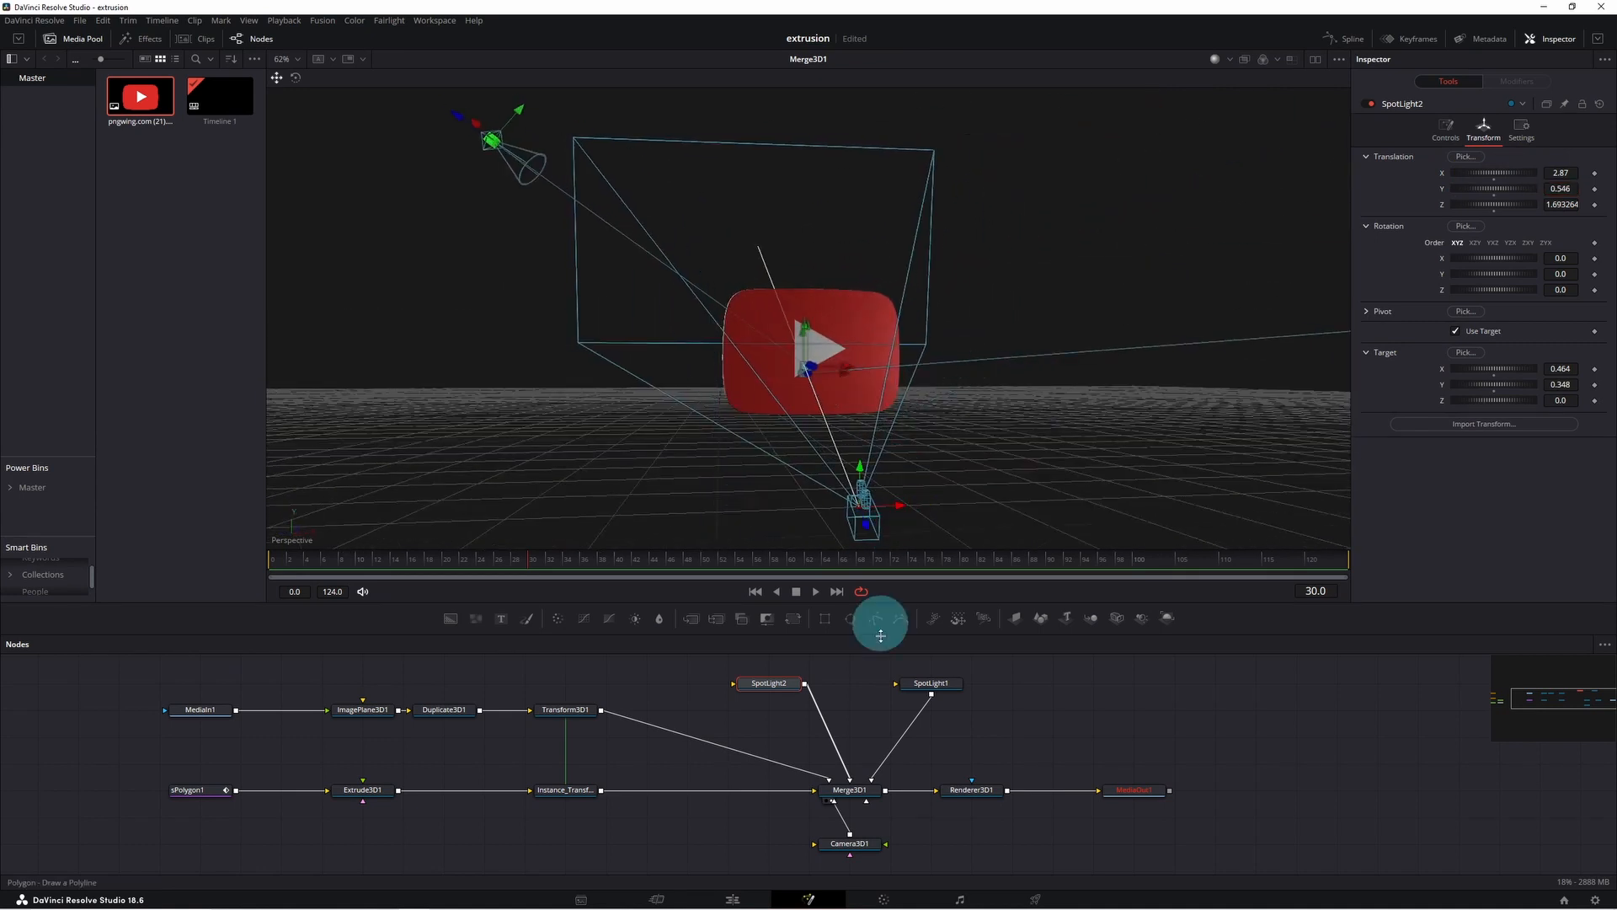
Show MediaOut1 in the viewer and pull Camera3D1 back to Z about 4.77, adjusting its X and Y to centre the logo.
{"action": "left_click", "coordinate": [1116, 802]}
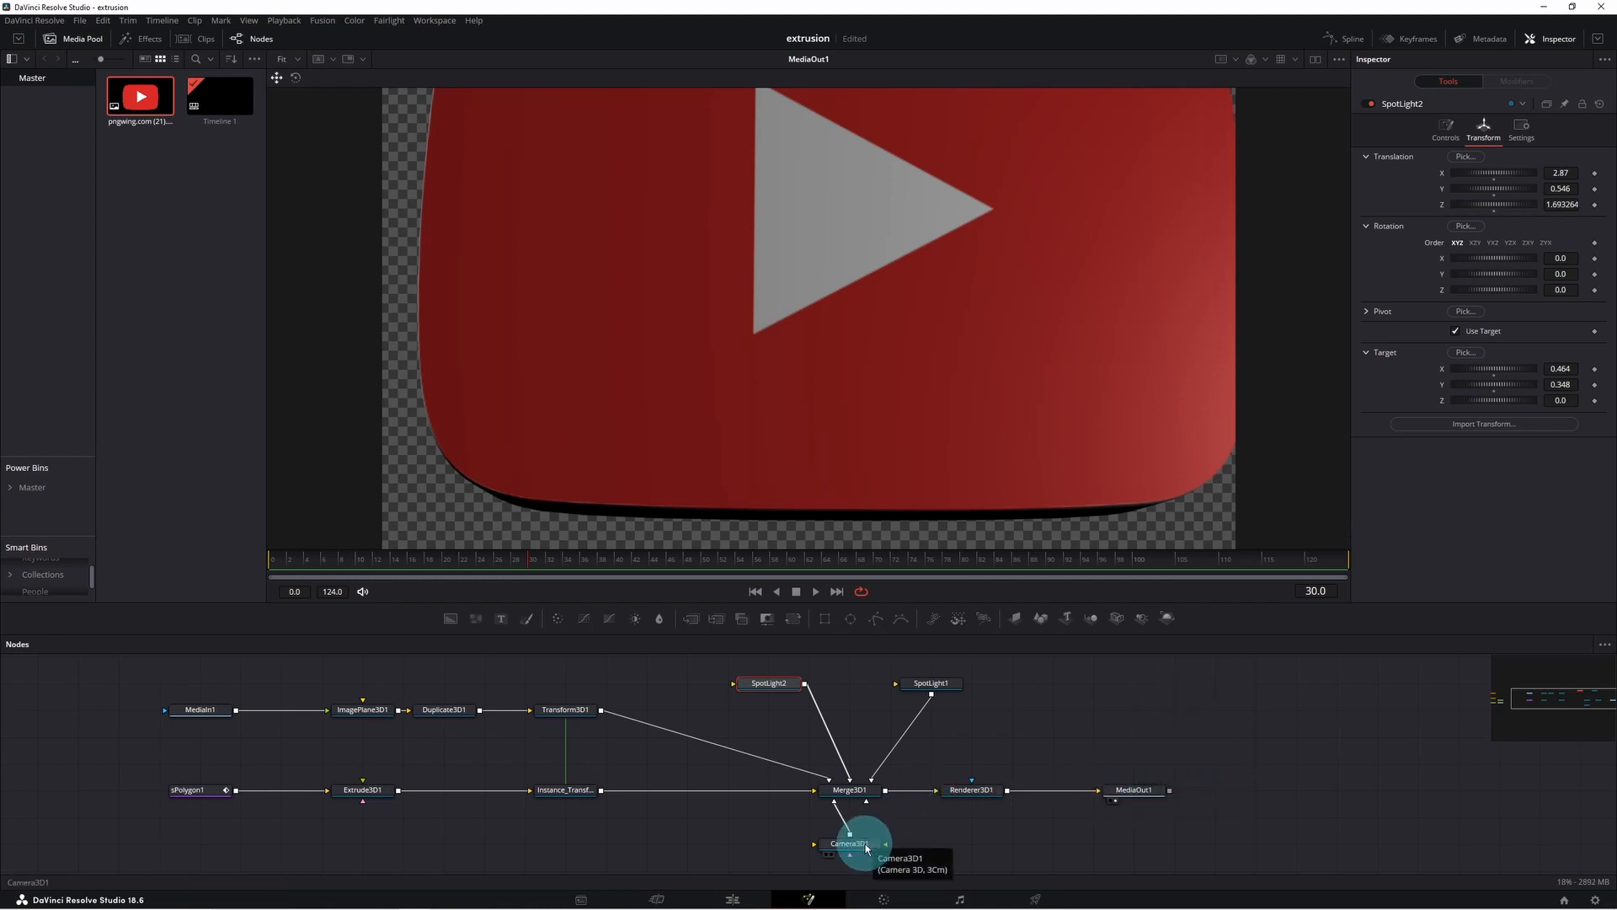
{"action": "left_click", "coordinate": [850, 842]}
{"action": "left_click", "coordinate": [1483, 128]}
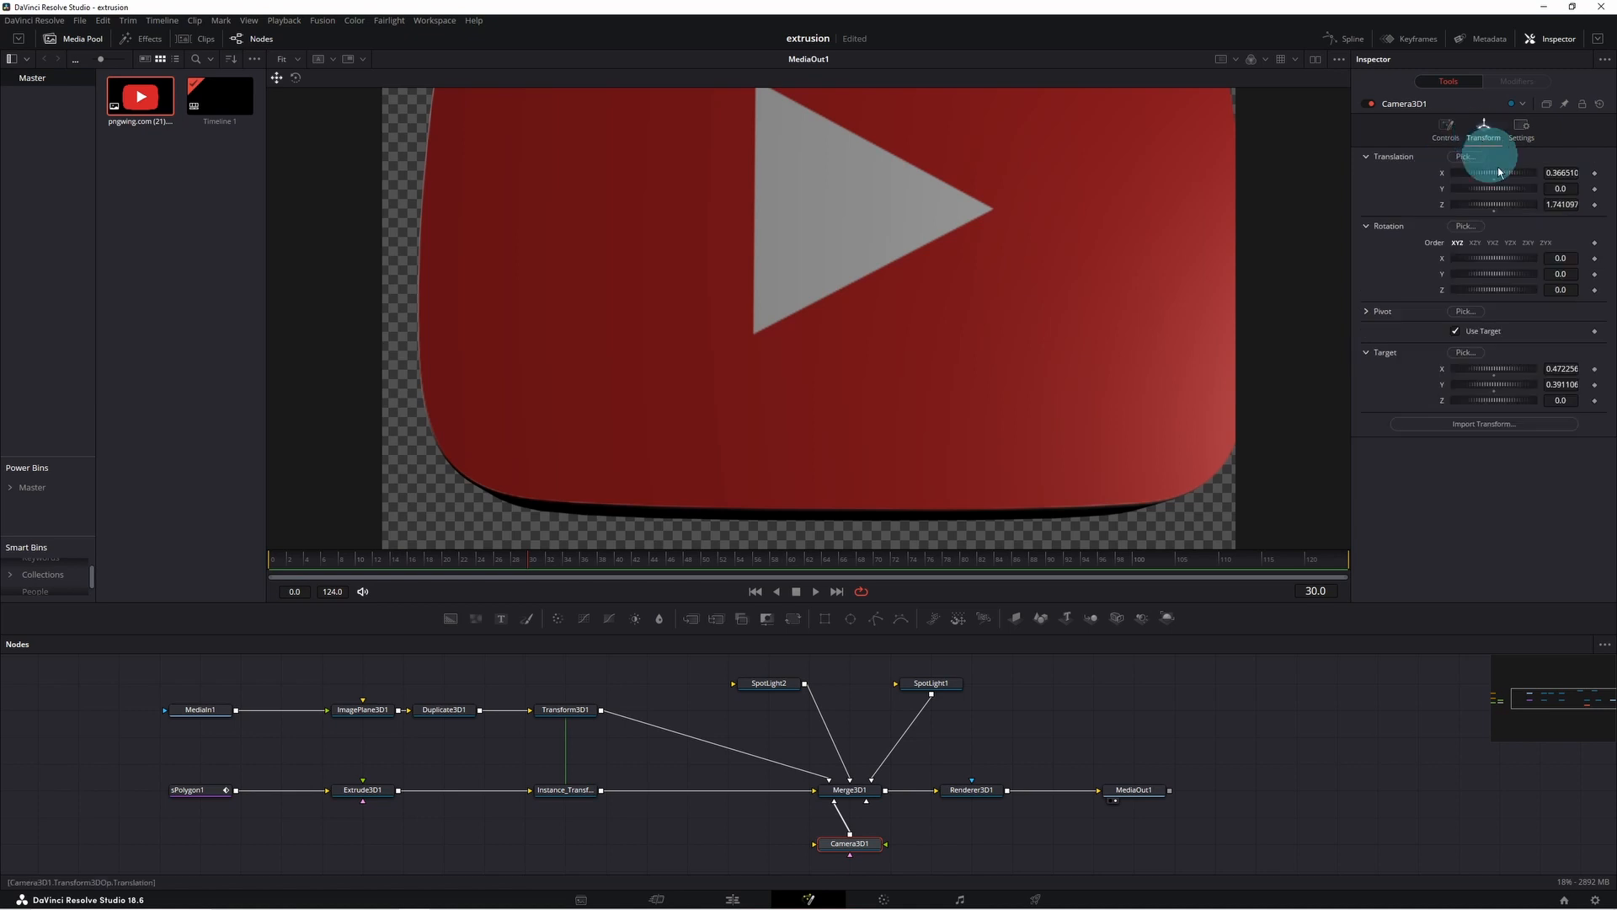
{"action": "mouse_move", "coordinate": [1565, 207]}
{"action": "left_mouse_down"}
{"action": "mouse_move", "coordinate": [1559, 169]}
{"action": "mouse_move", "coordinate": [1573, 180]}
{"action": "mouse_move", "coordinate": [1561, 189]}
{"action": "left_mouse_up"}
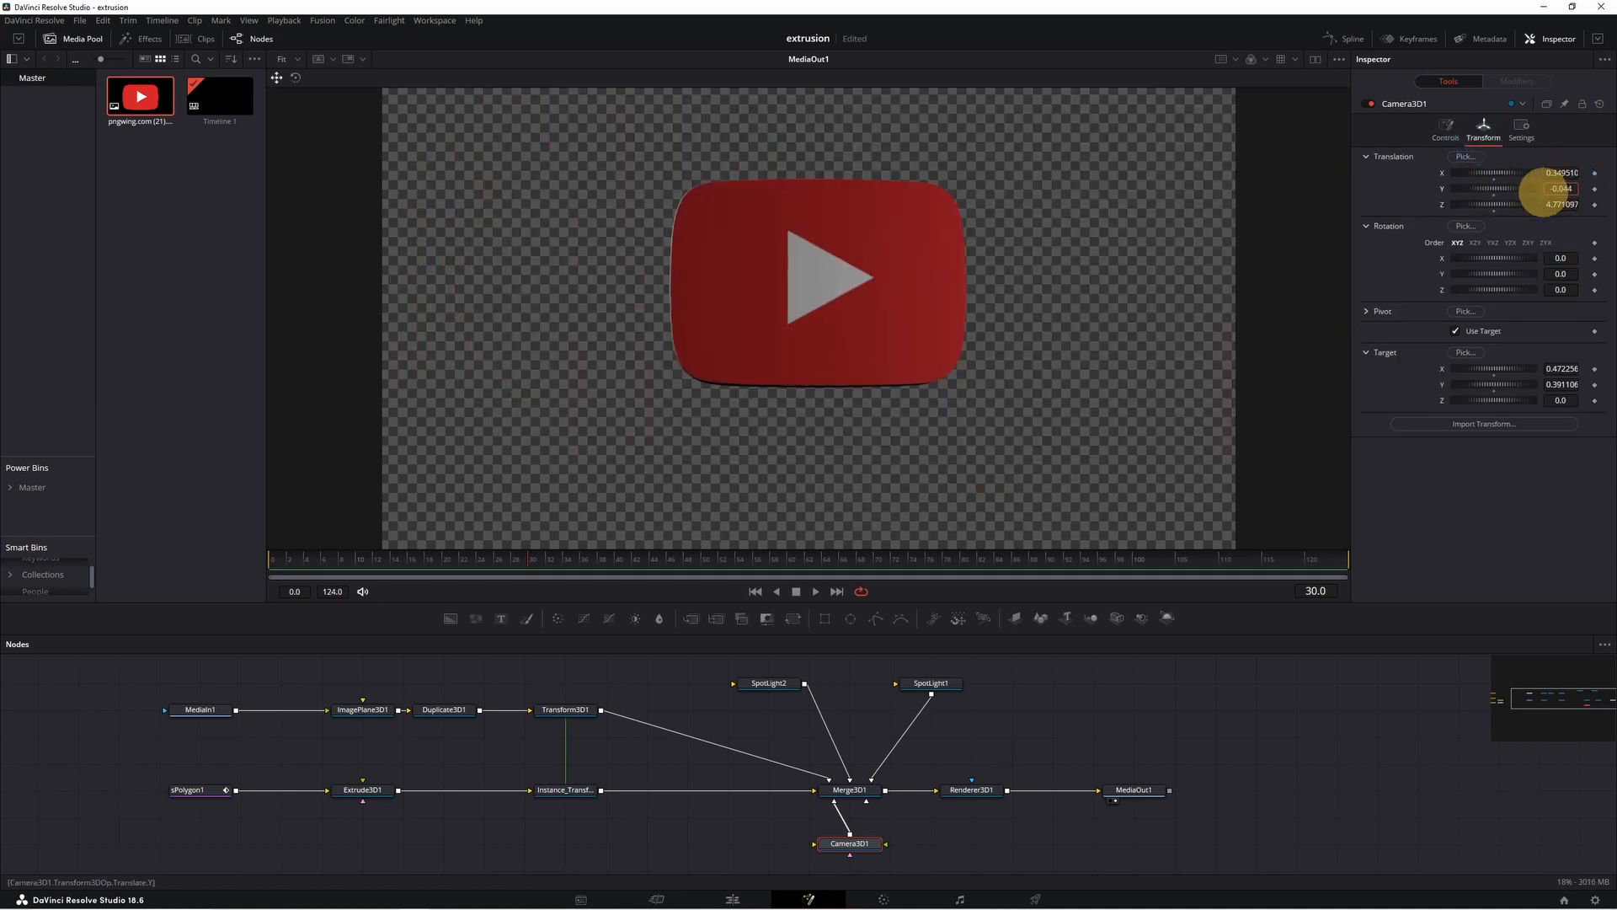
{"action": "left_click_drag", "start_coordinate": [1544, 192], "coordinate": [1576, 185]}
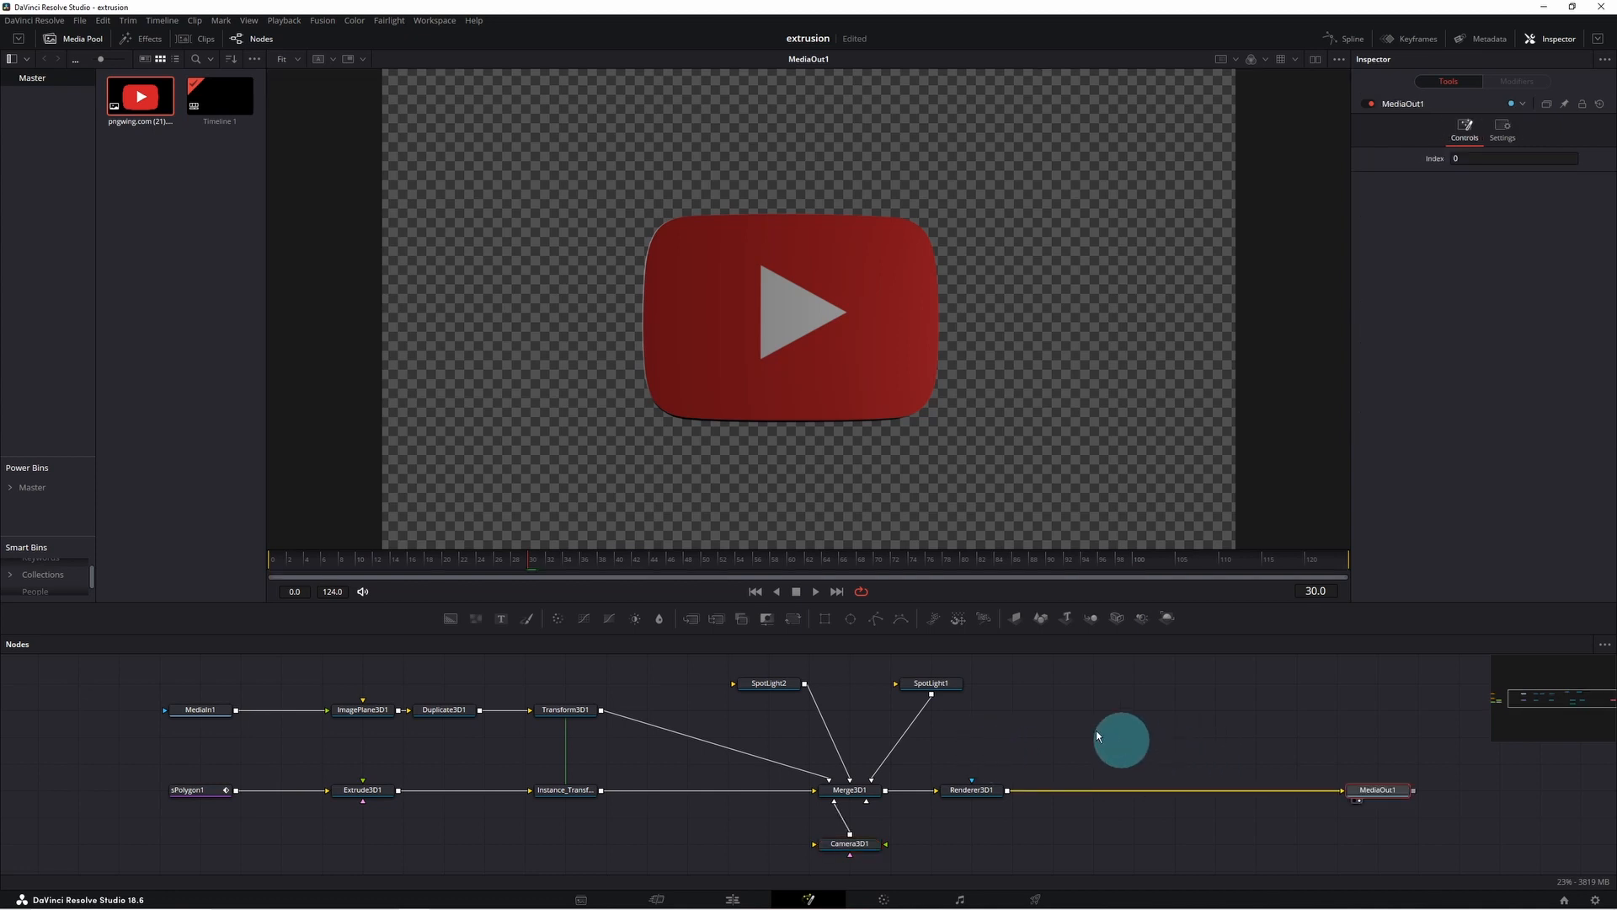
Rotate the logo about X to 461.7 with Transform3D1 to check the light and shadow on its edge.
{"action": "left_click", "coordinate": [317, 565]}
{"action": "left_click", "coordinate": [523, 573]}
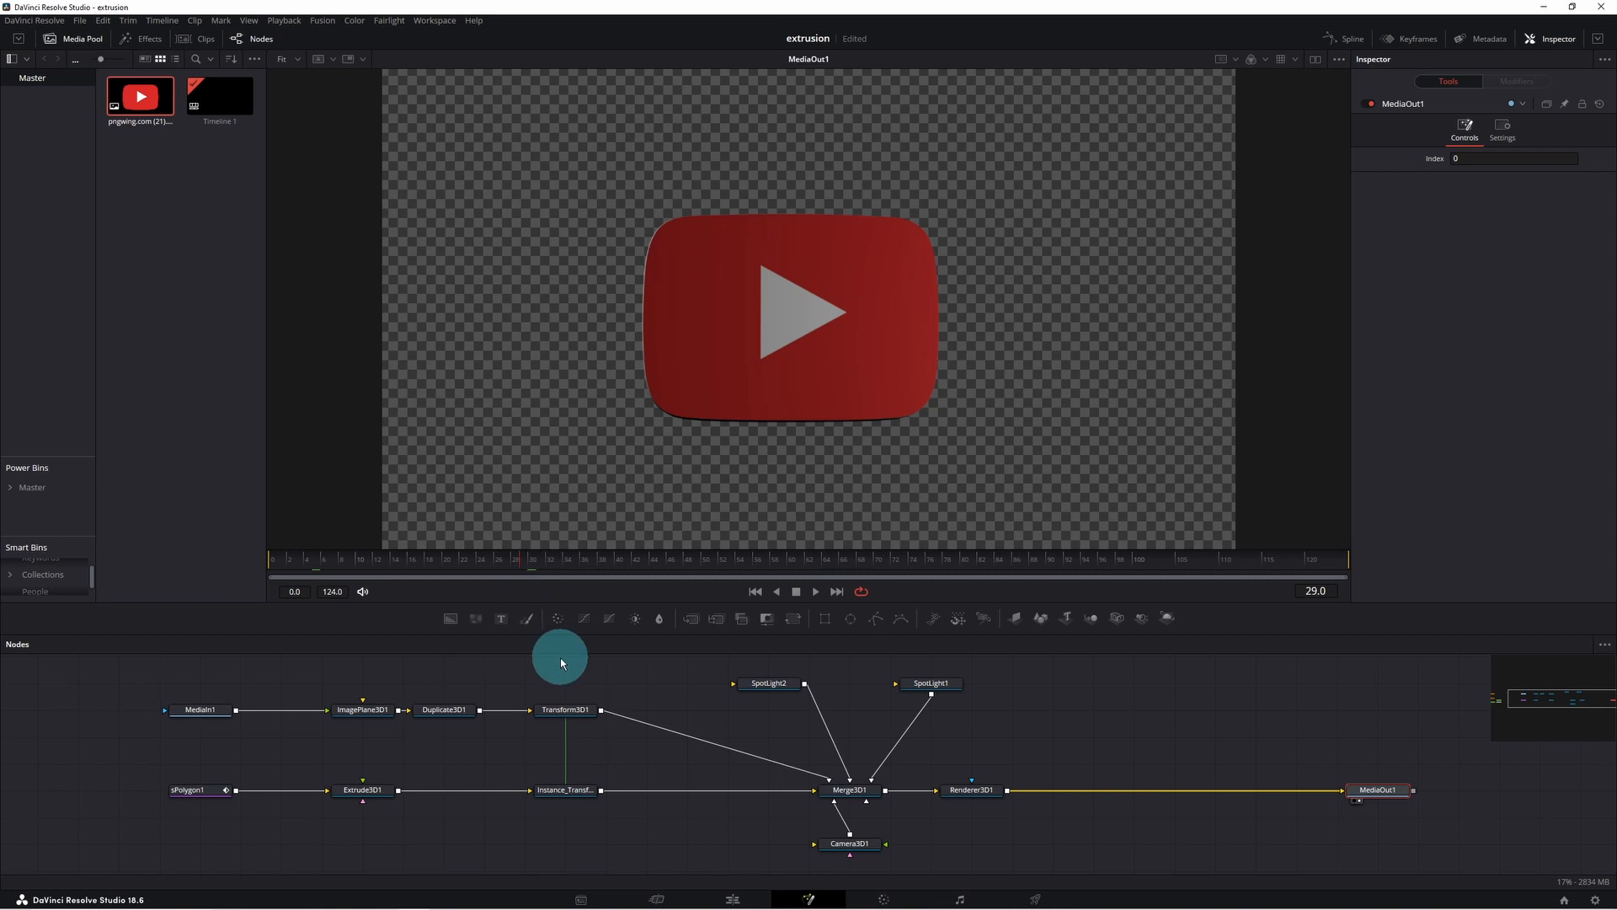
{"action": "left_click", "coordinate": [562, 710]}
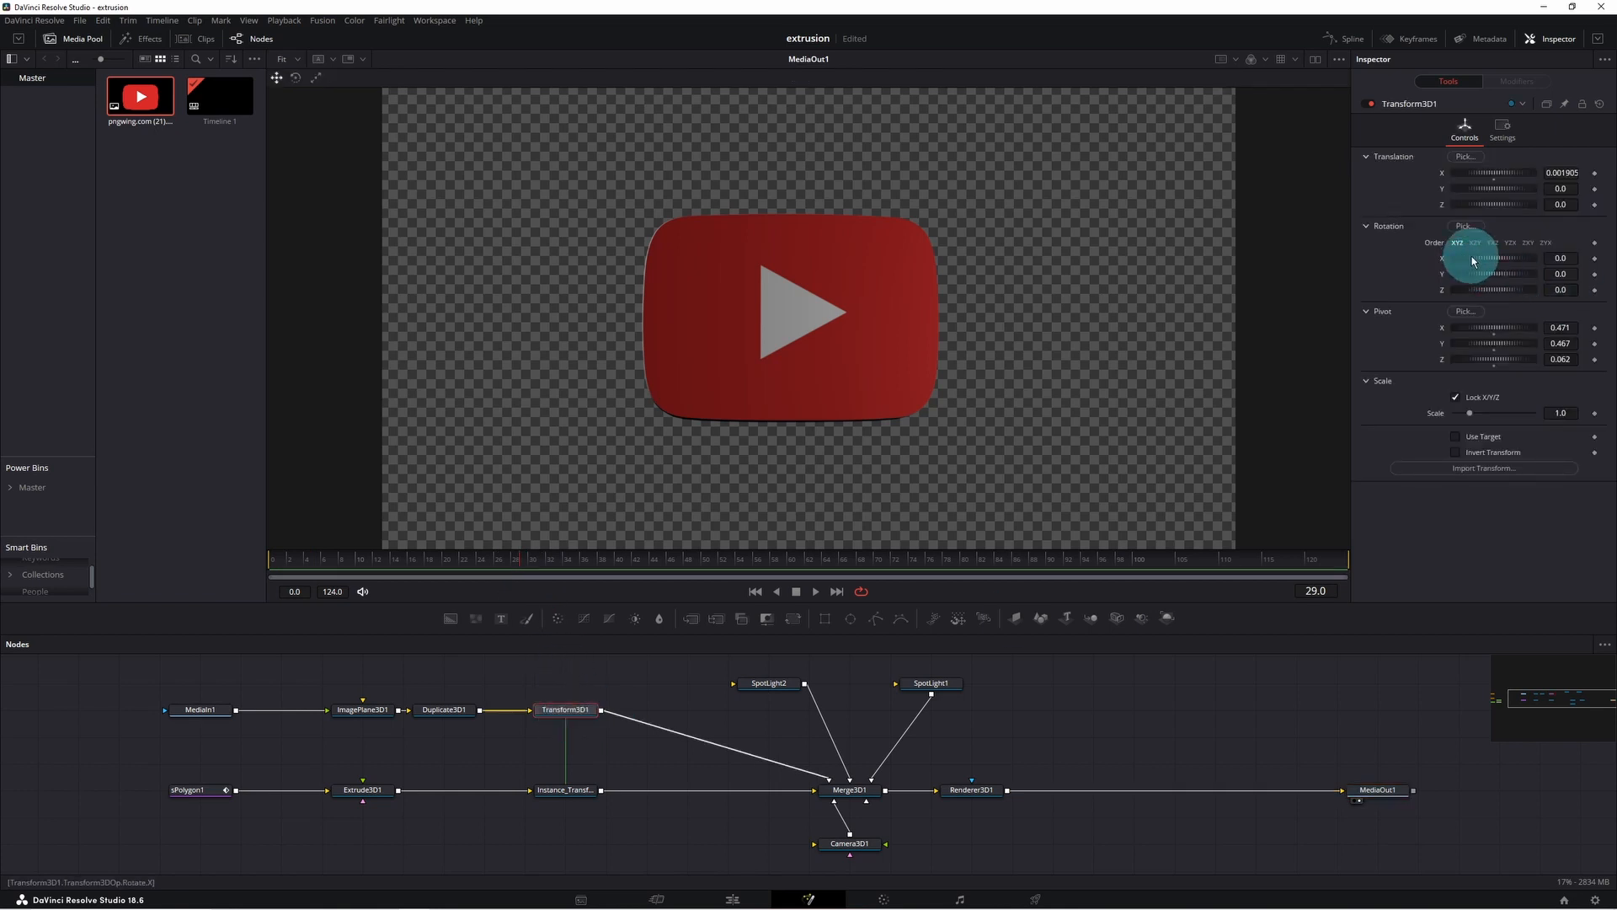
{"action": "left_click_drag", "start_coordinate": [1476, 261], "coordinate": [1588, 268]}
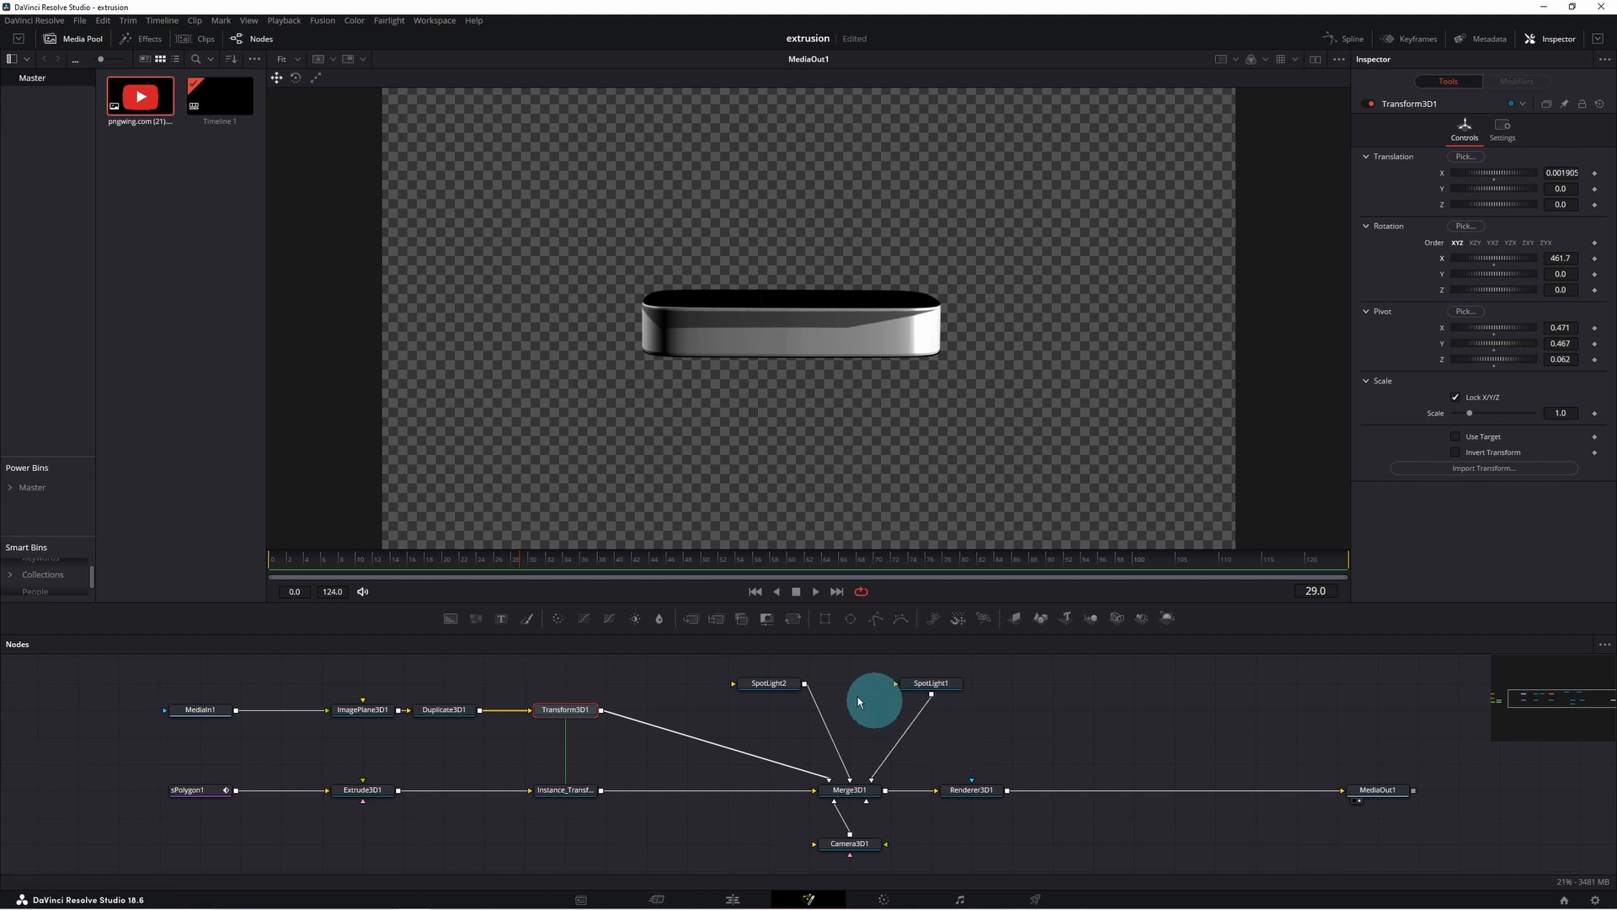
Set the shadow softness of SpotLight2 to Variable.
{"action": "left_click", "coordinate": [774, 687]}
{"action": "left_click", "coordinate": [1446, 131]}
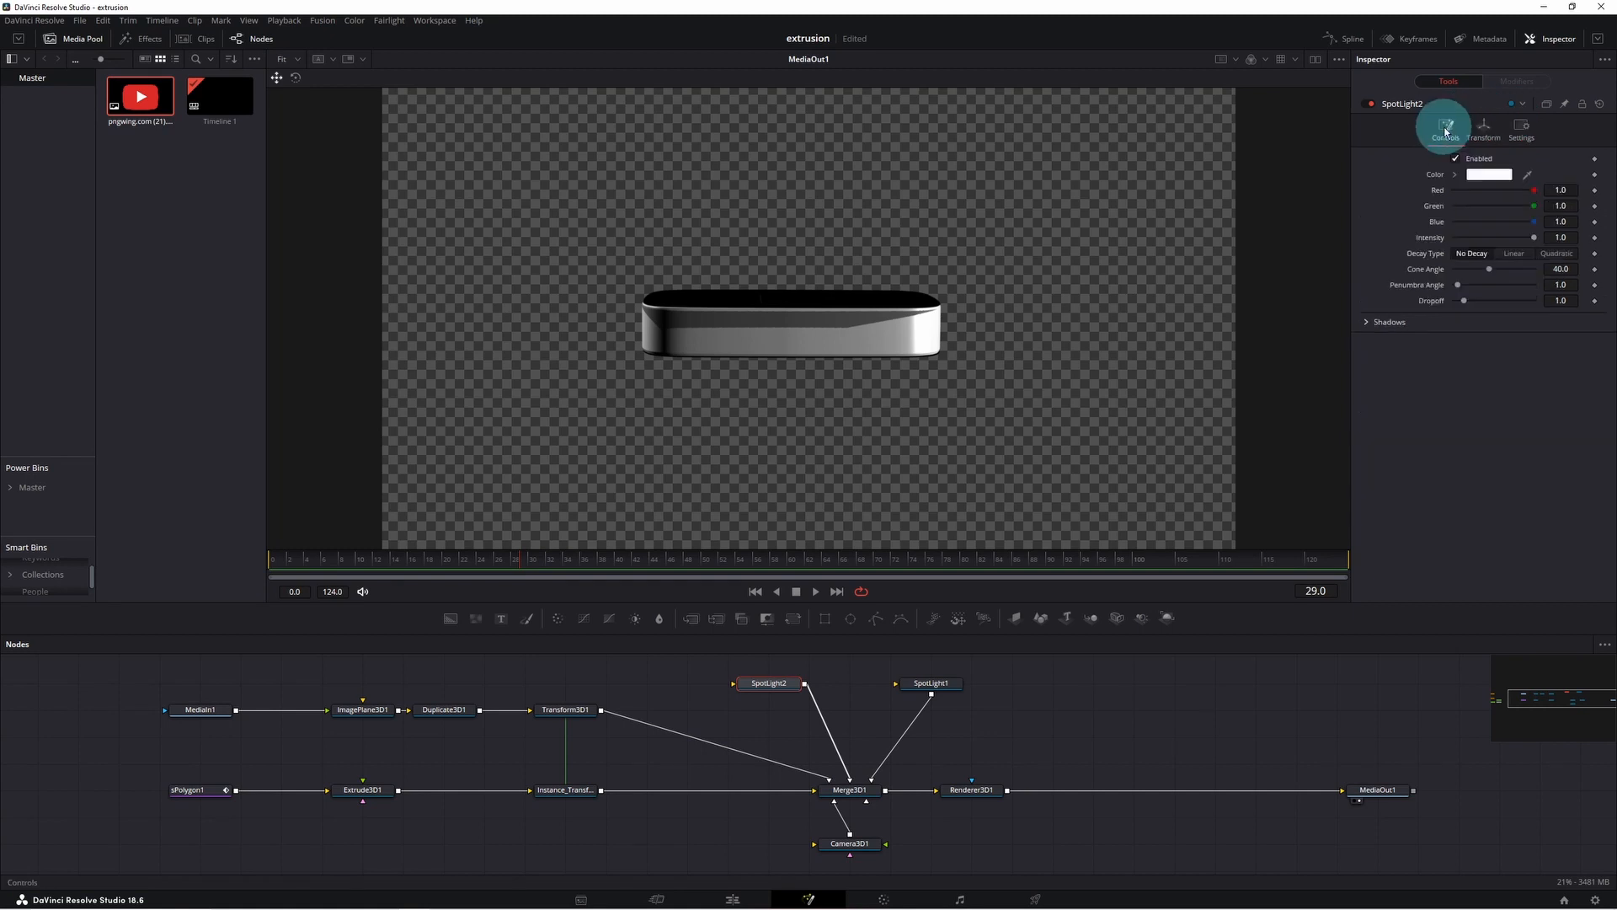
{"action": "left_click", "coordinate": [1369, 325]}
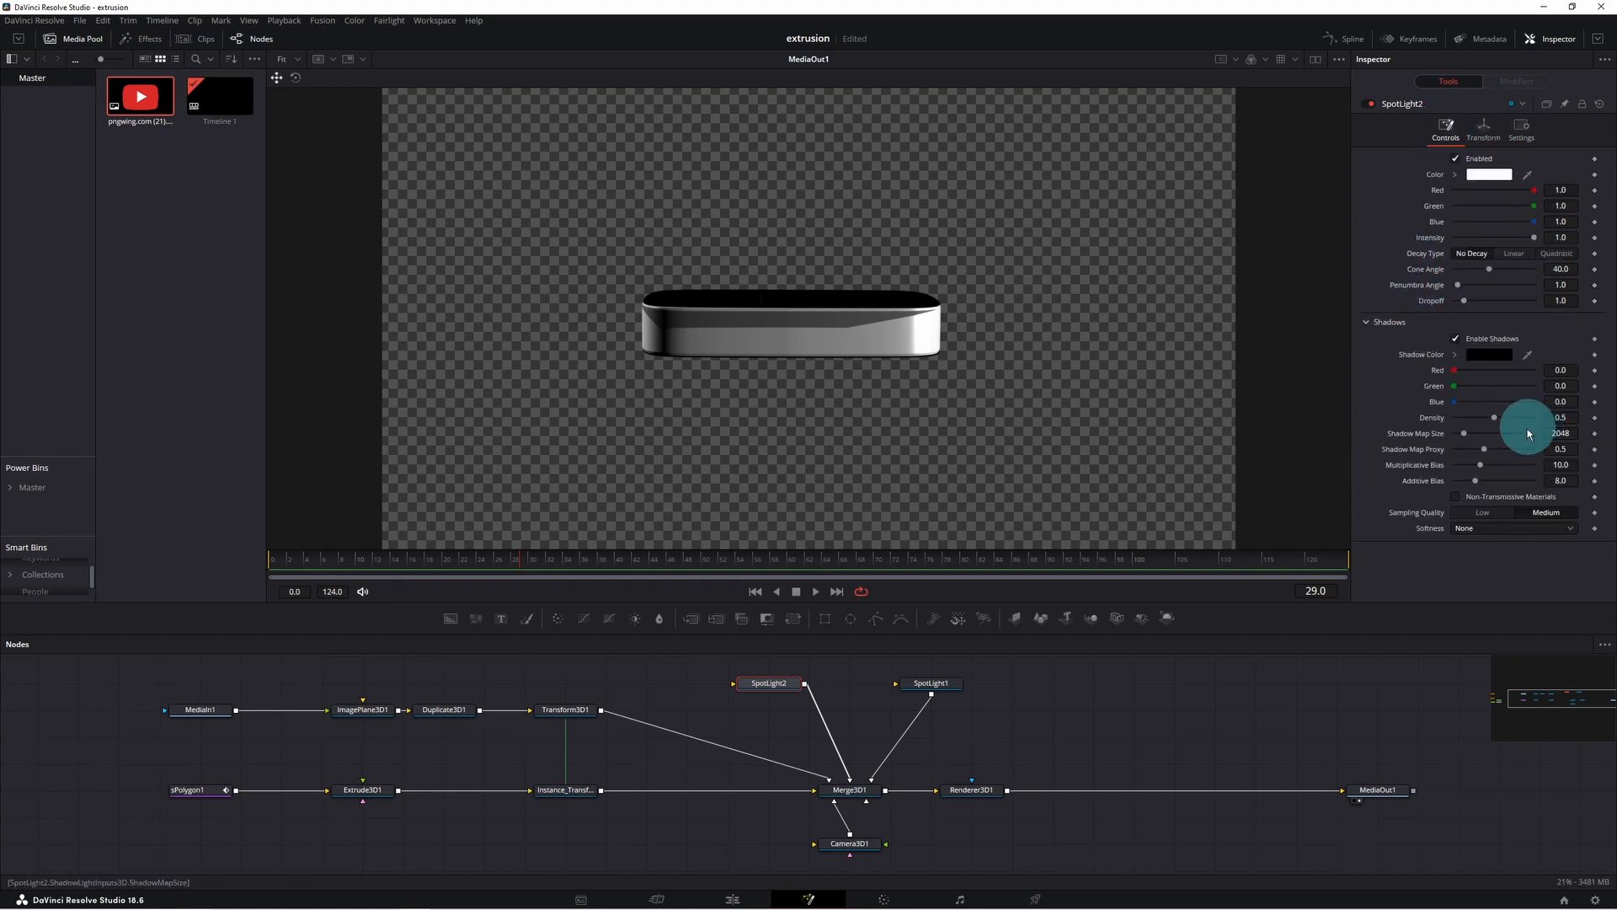
{"action": "left_click", "coordinate": [1480, 529]}
{"action": "left_click", "coordinate": [1487, 577]}
Set the shadow softness of SpotLight1 to Variable.
{"action": "left_click", "coordinate": [931, 681]}
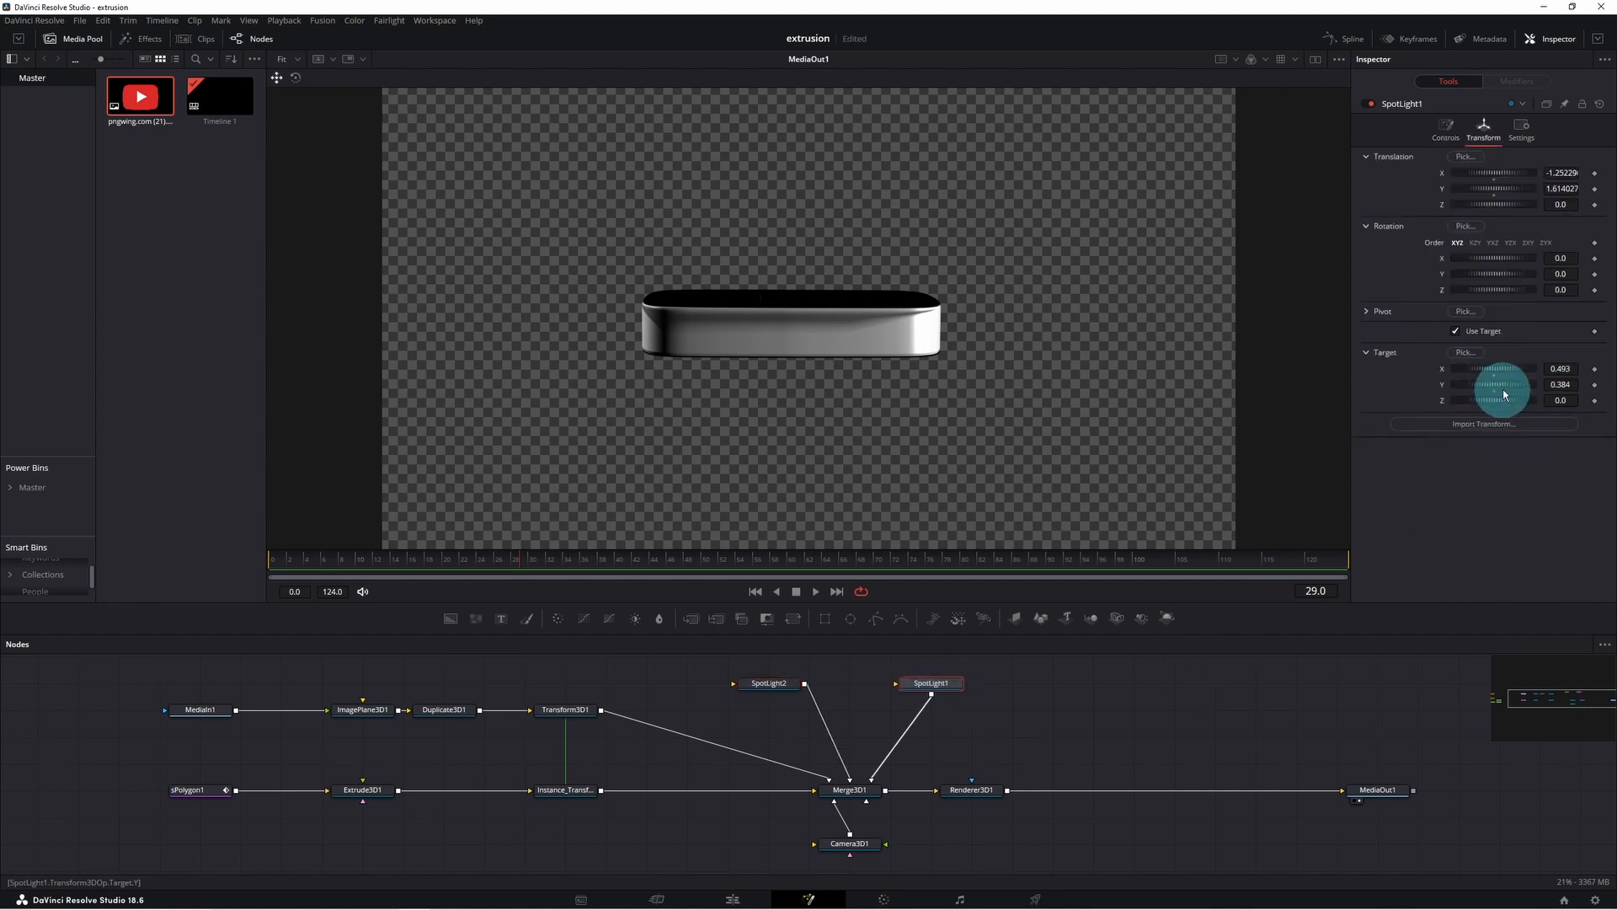
{"action": "left_click", "coordinate": [1446, 130]}
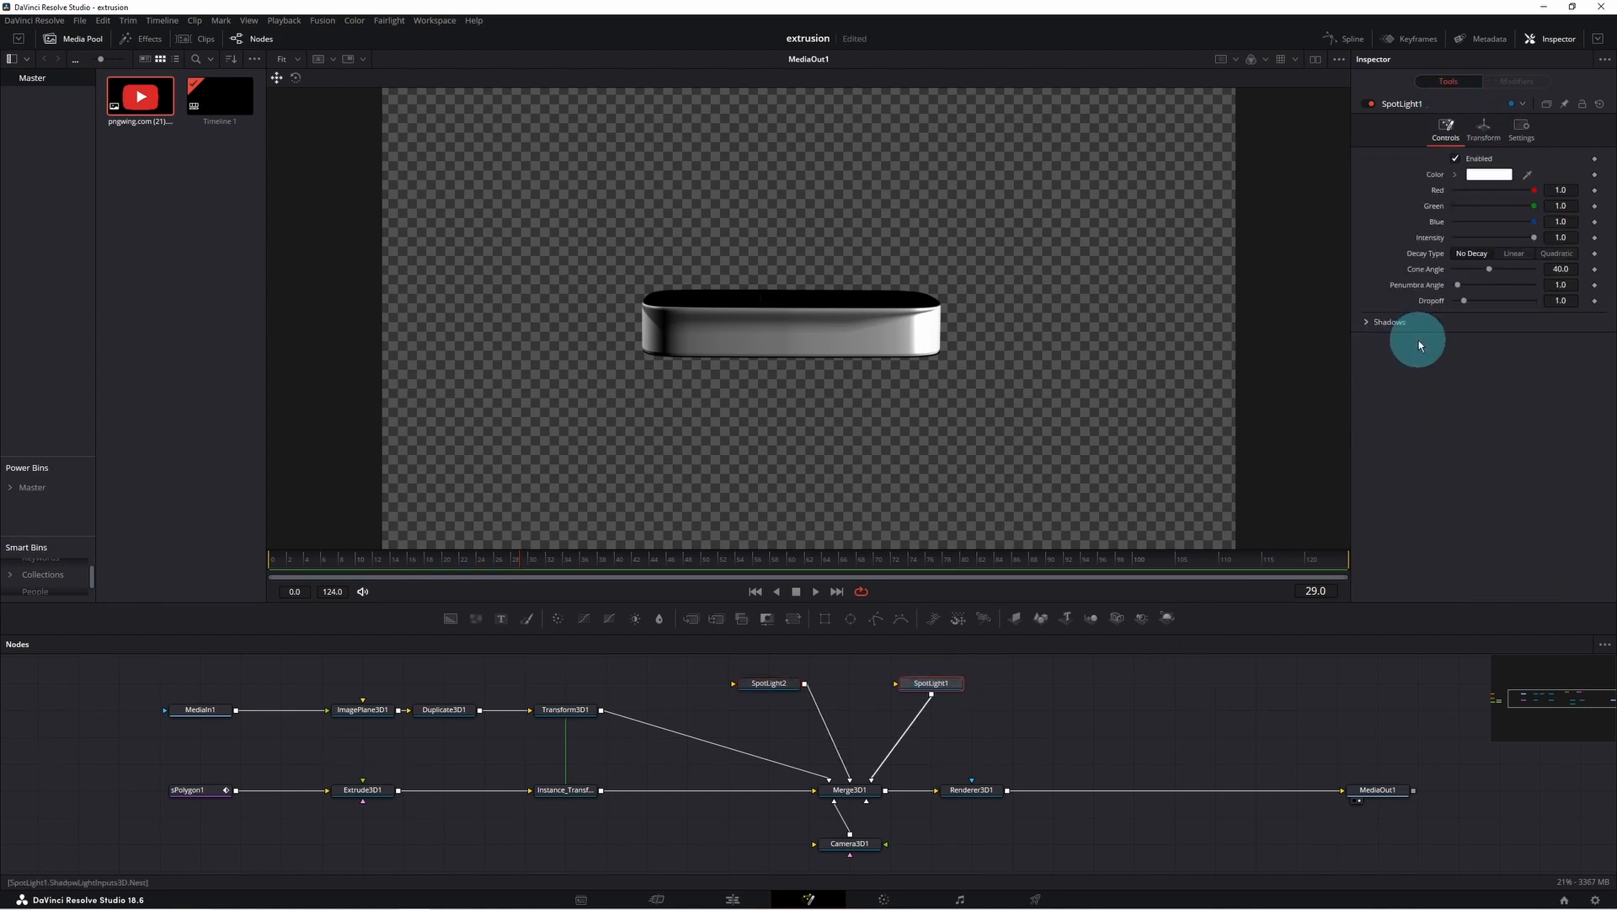
{"action": "left_click", "coordinate": [1371, 327]}
{"action": "left_click", "coordinate": [1479, 528]}
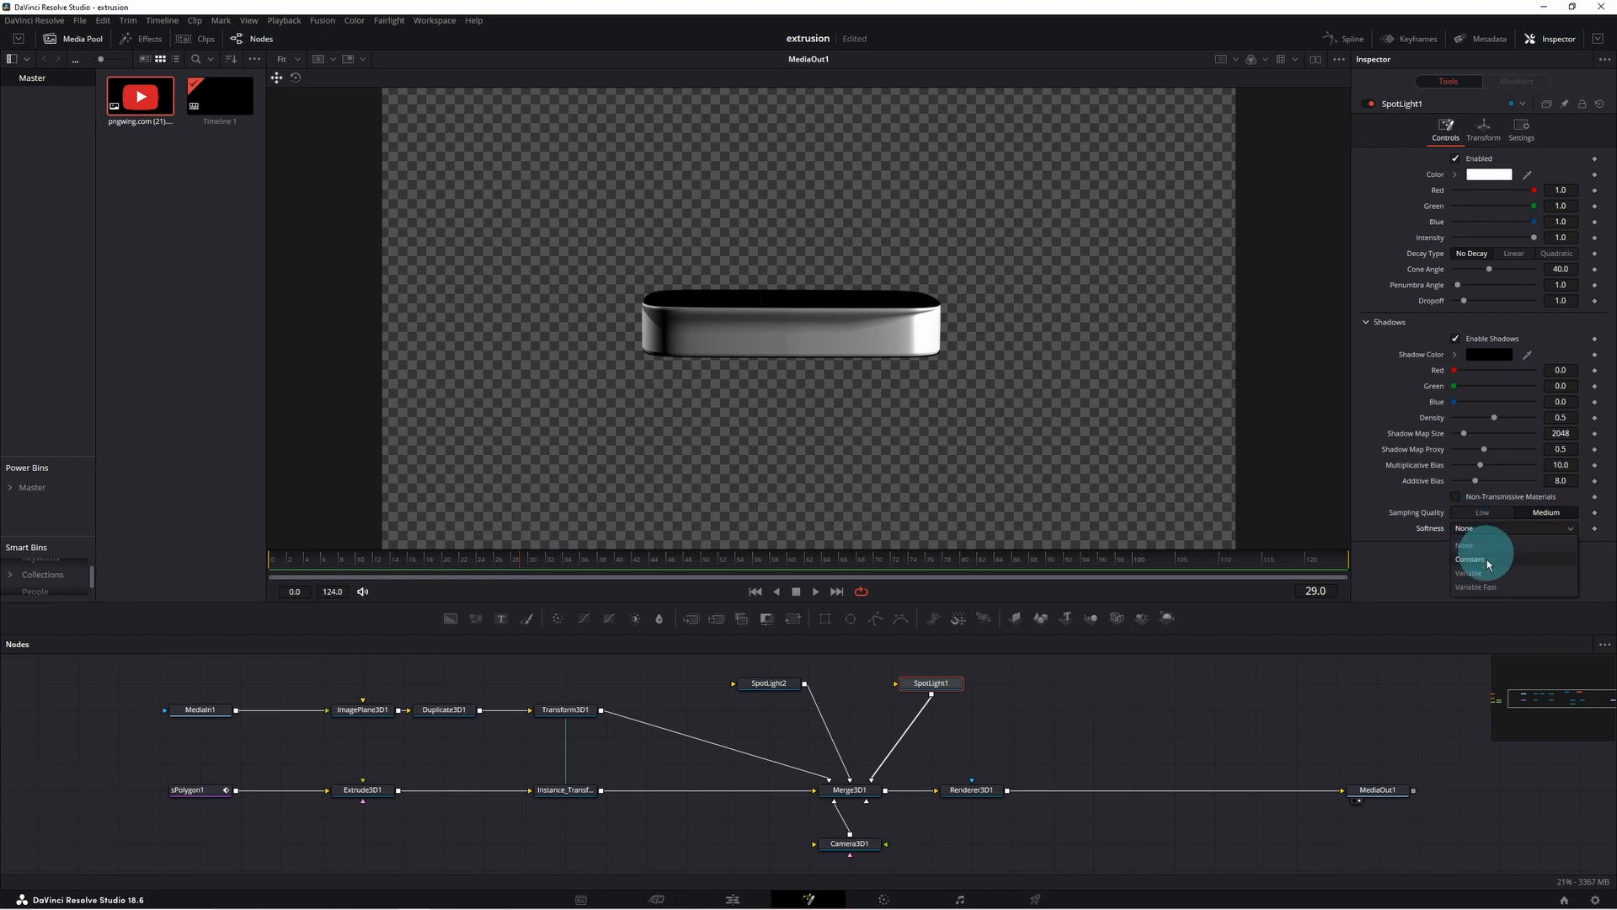
{"action": "left_click", "coordinate": [1473, 574]}
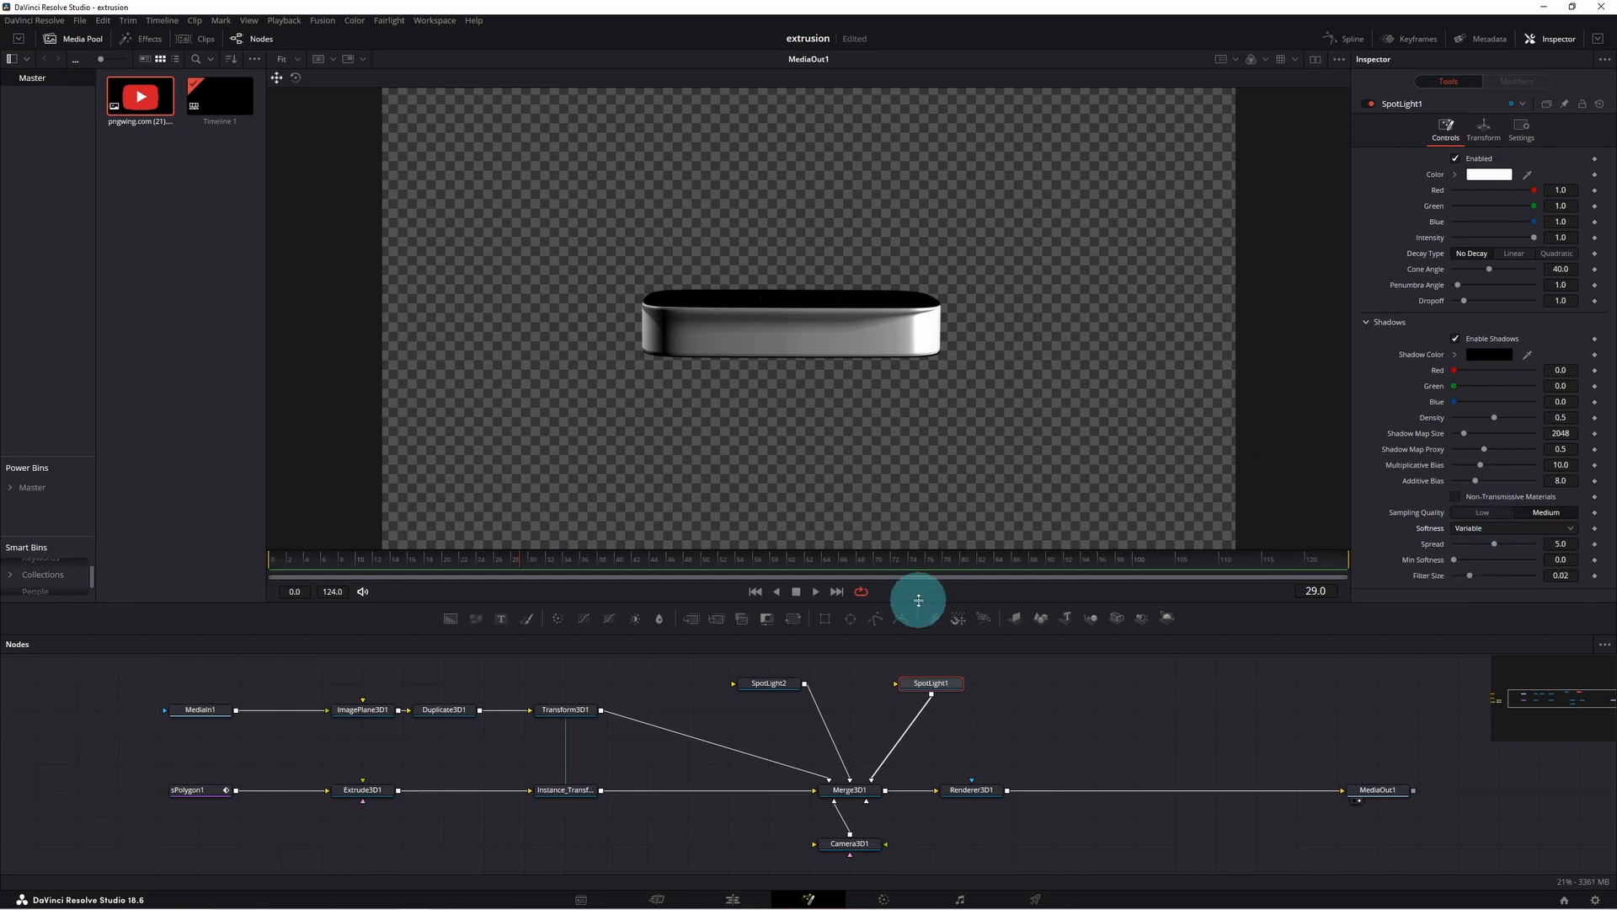
Turn the logo to face the camera again by setting Transform3D1's X rotation to 362.6.
{"action": "left_click", "coordinate": [565, 710]}
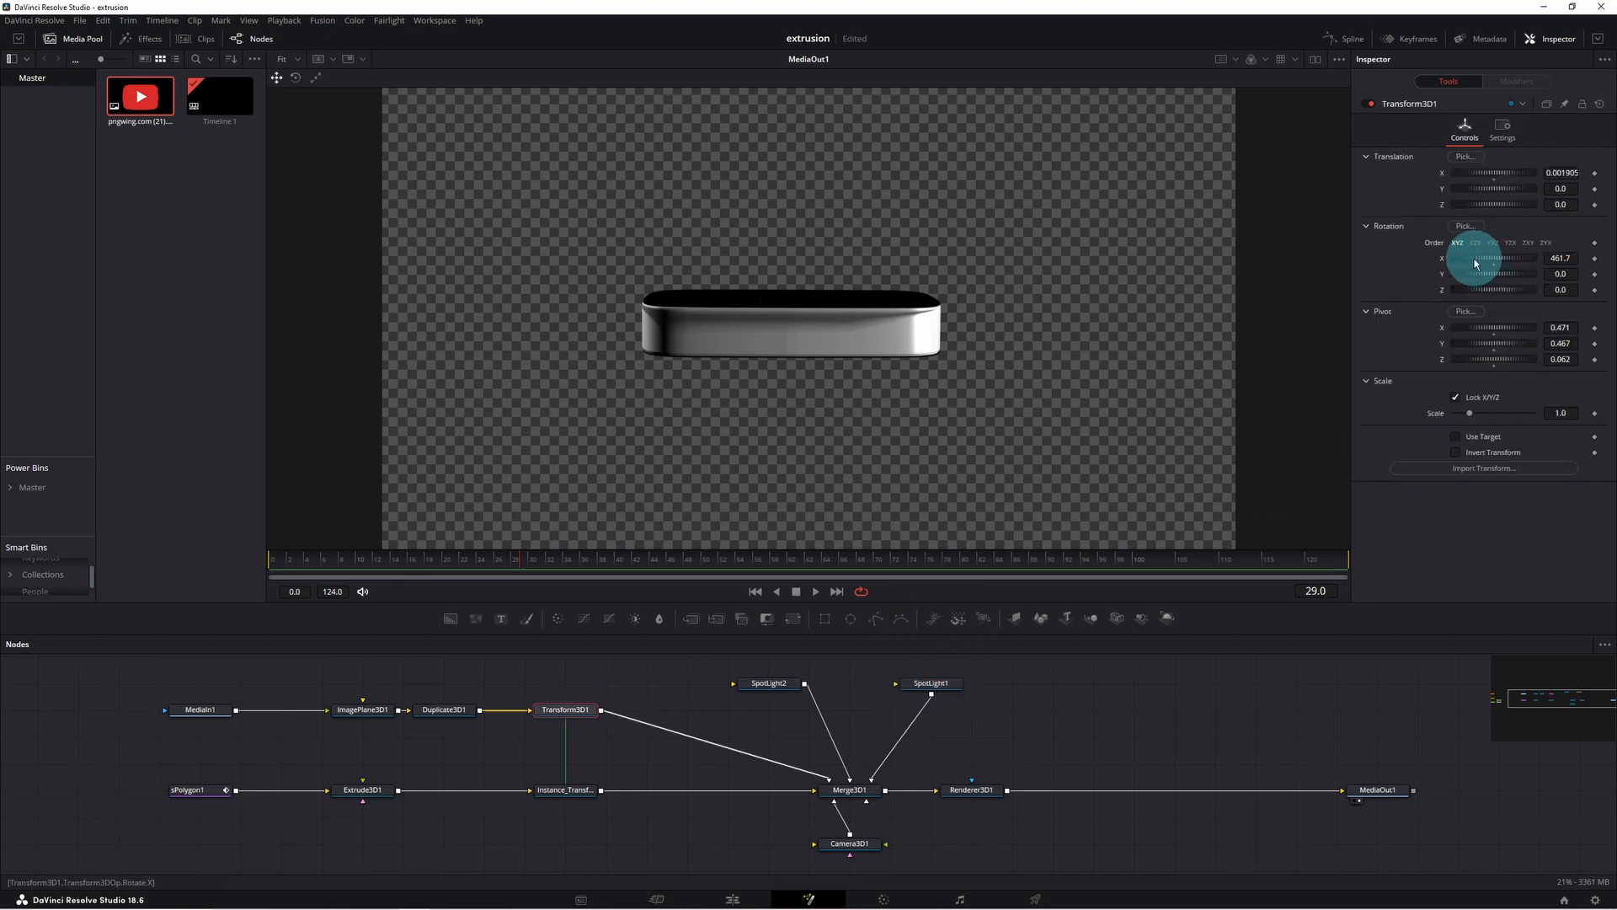
{"action": "mouse_move", "coordinate": [1480, 261]}
{"action": "left_mouse_down"}
{"action": "mouse_move", "coordinate": [1508, 264]}
{"action": "mouse_move", "coordinate": [1450, 269]}
{"action": "left_mouse_up"}
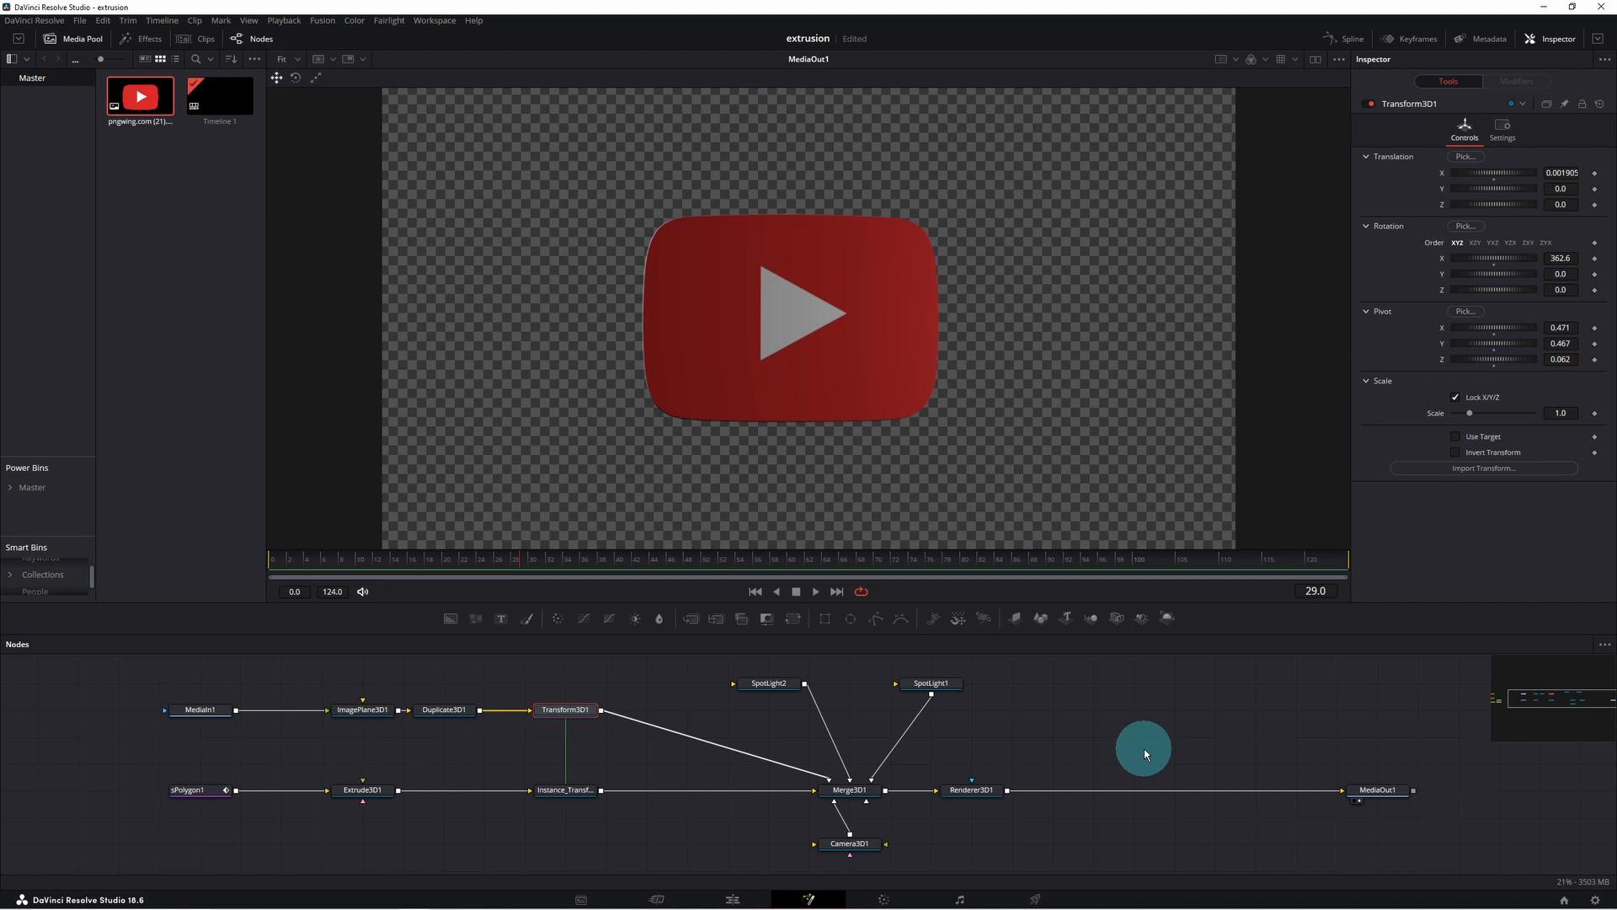
Merge a new Background node with alpha 0 onto Renderer3D1's output, and open the Deliver page.
{"action": "left_click", "coordinate": [1172, 746]}
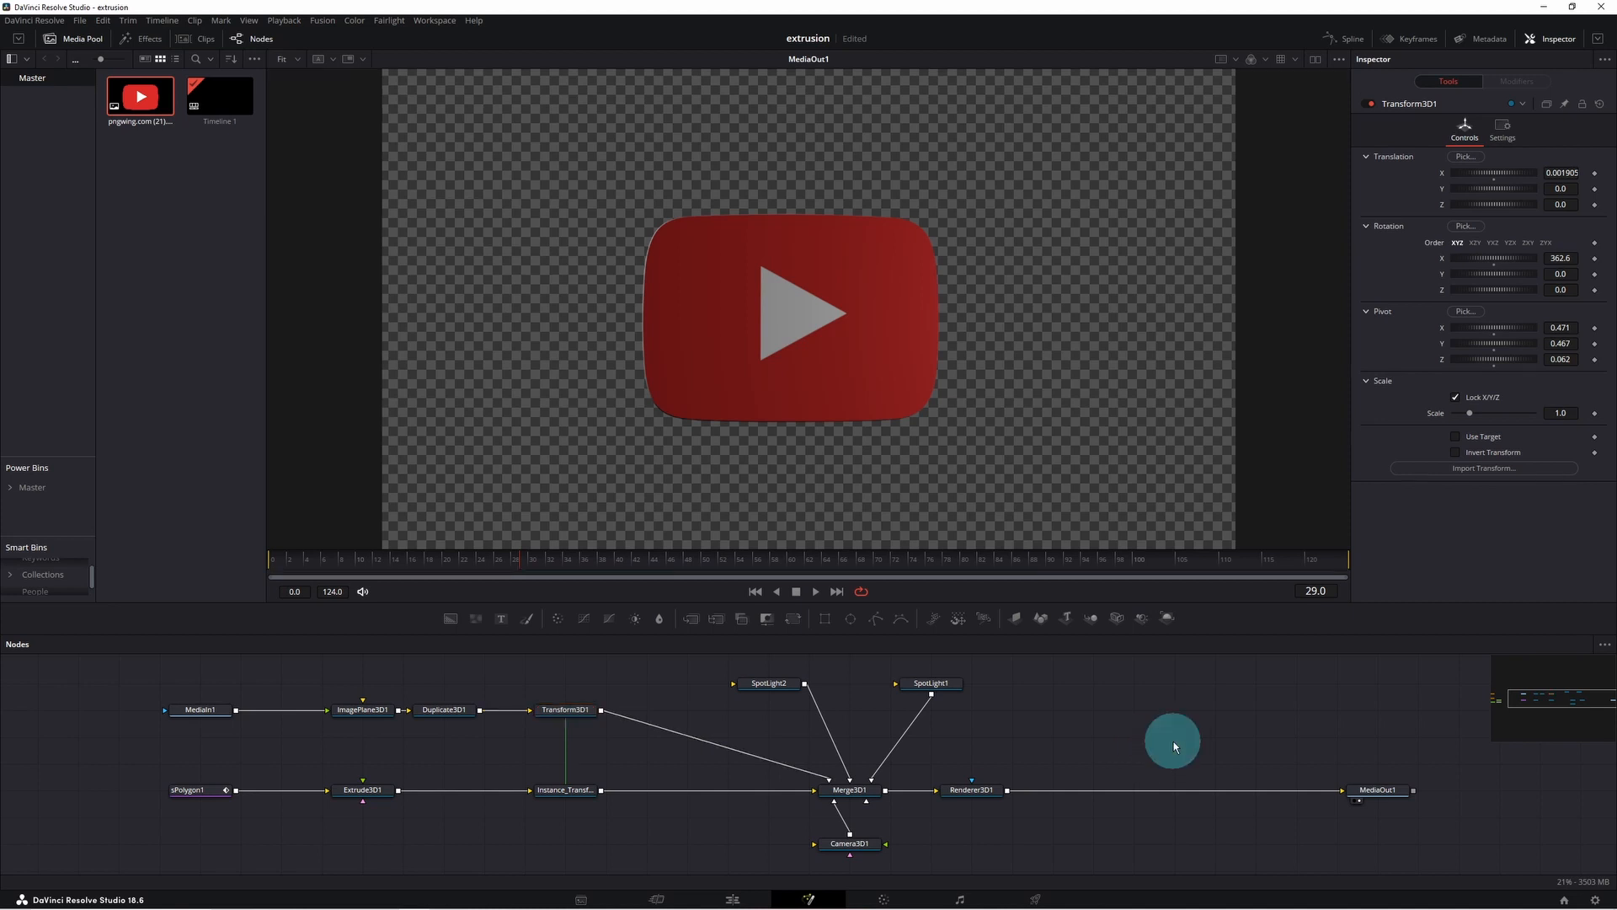
{"action": "left_click", "coordinate": [451, 618]}
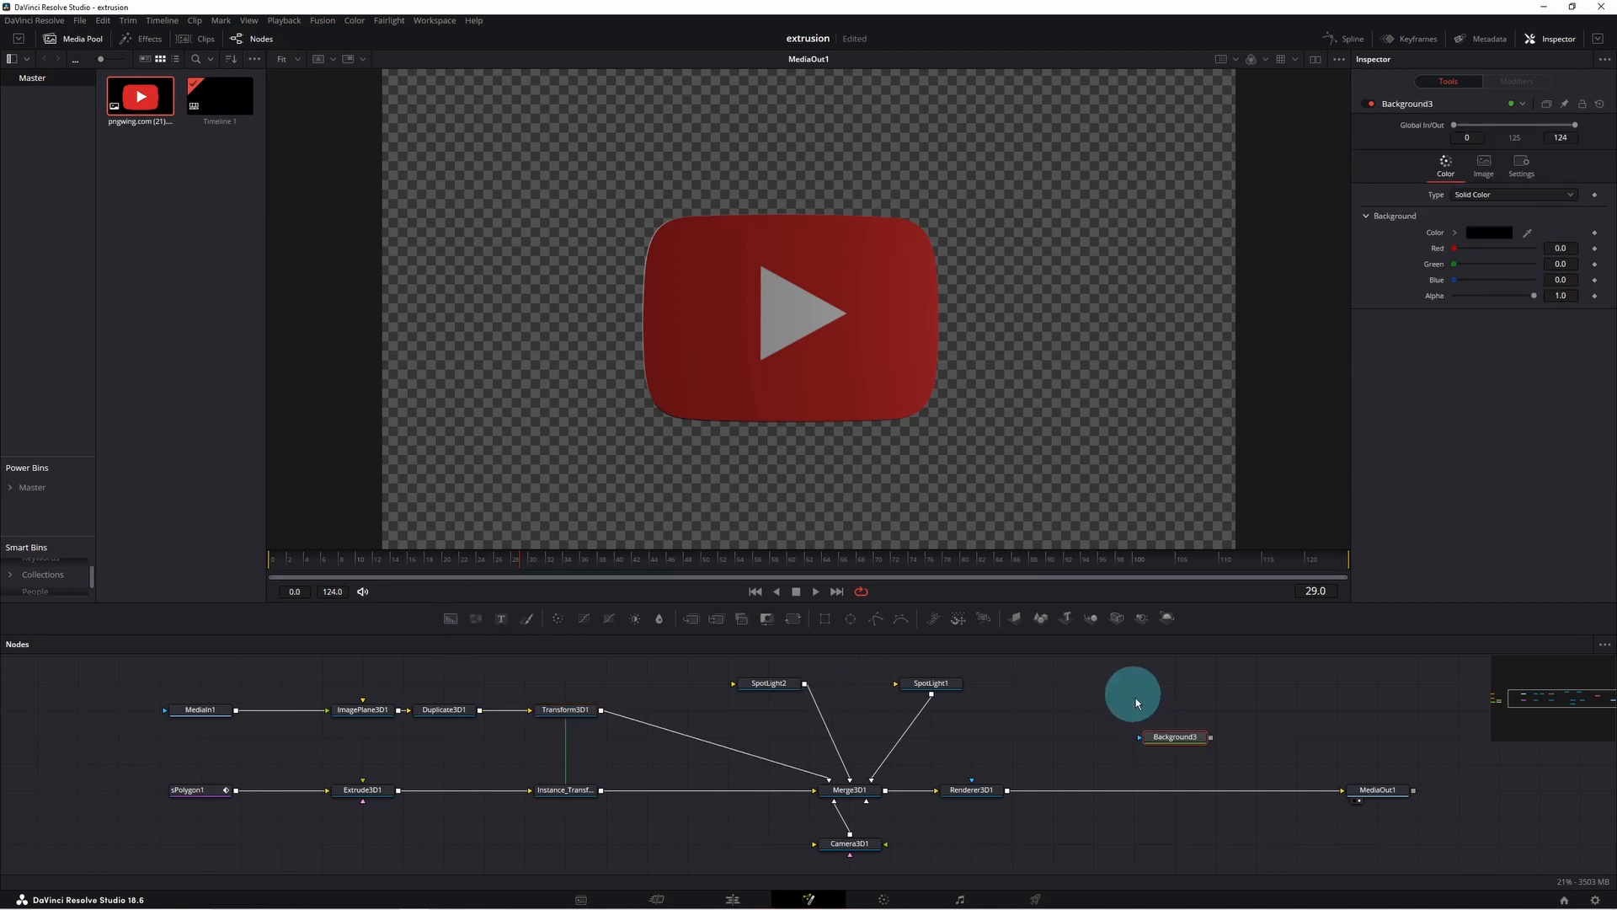
{"action": "left_click_drag", "start_coordinate": [1211, 738], "coordinate": [1019, 790]}
{"action": "left_click_drag", "start_coordinate": [1534, 296], "coordinate": [1423, 299]}
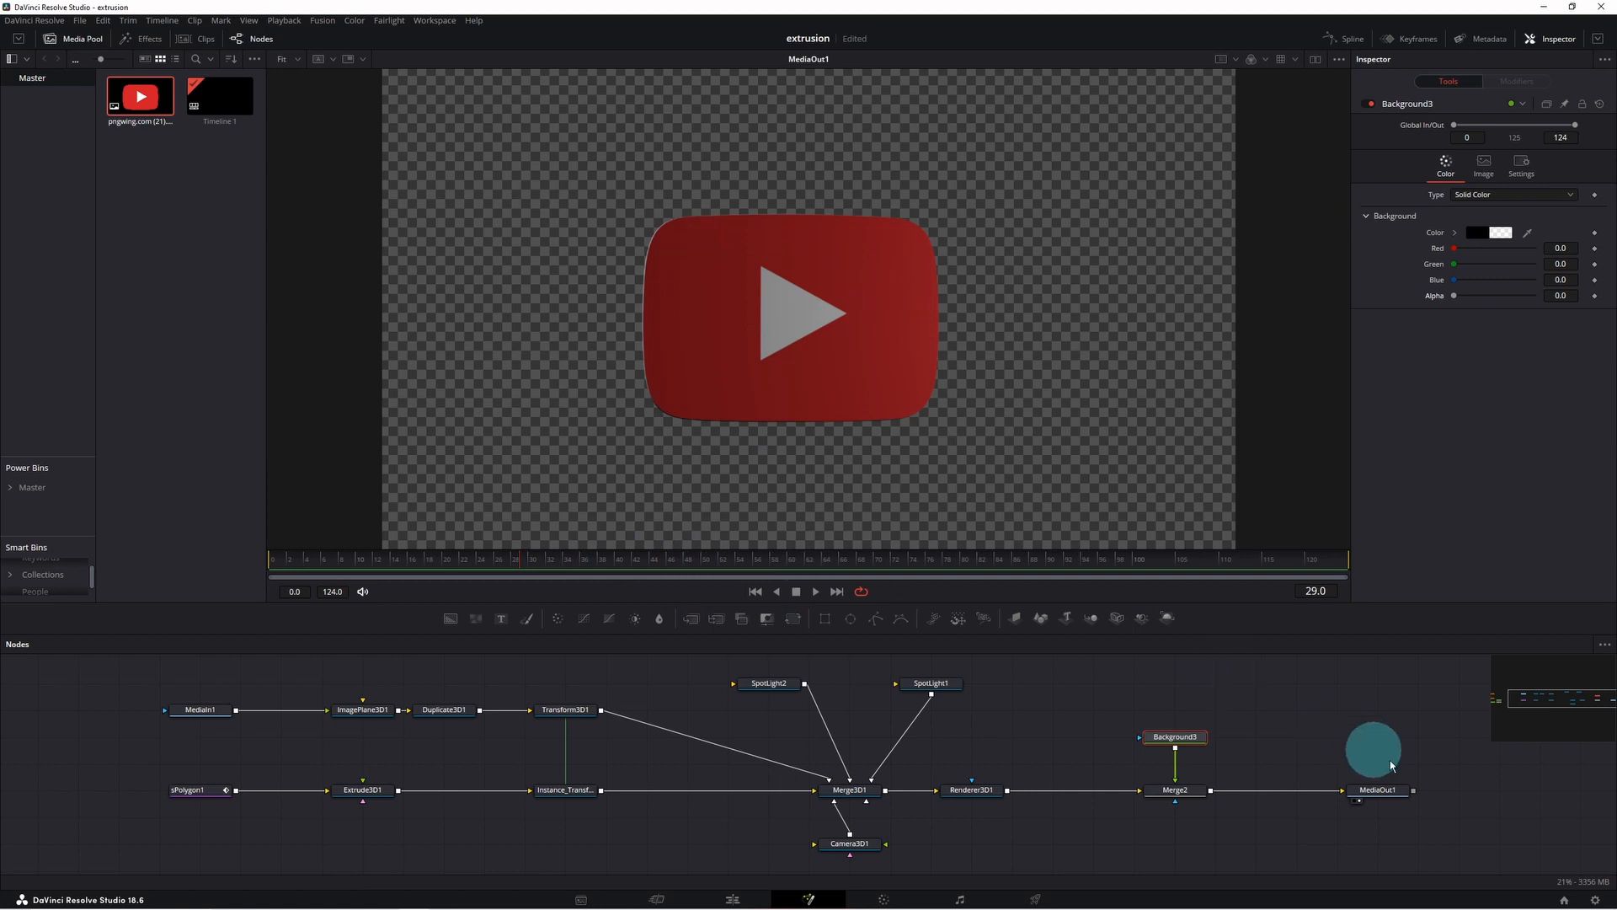
{"action": "left_click", "coordinate": [1036, 899]}
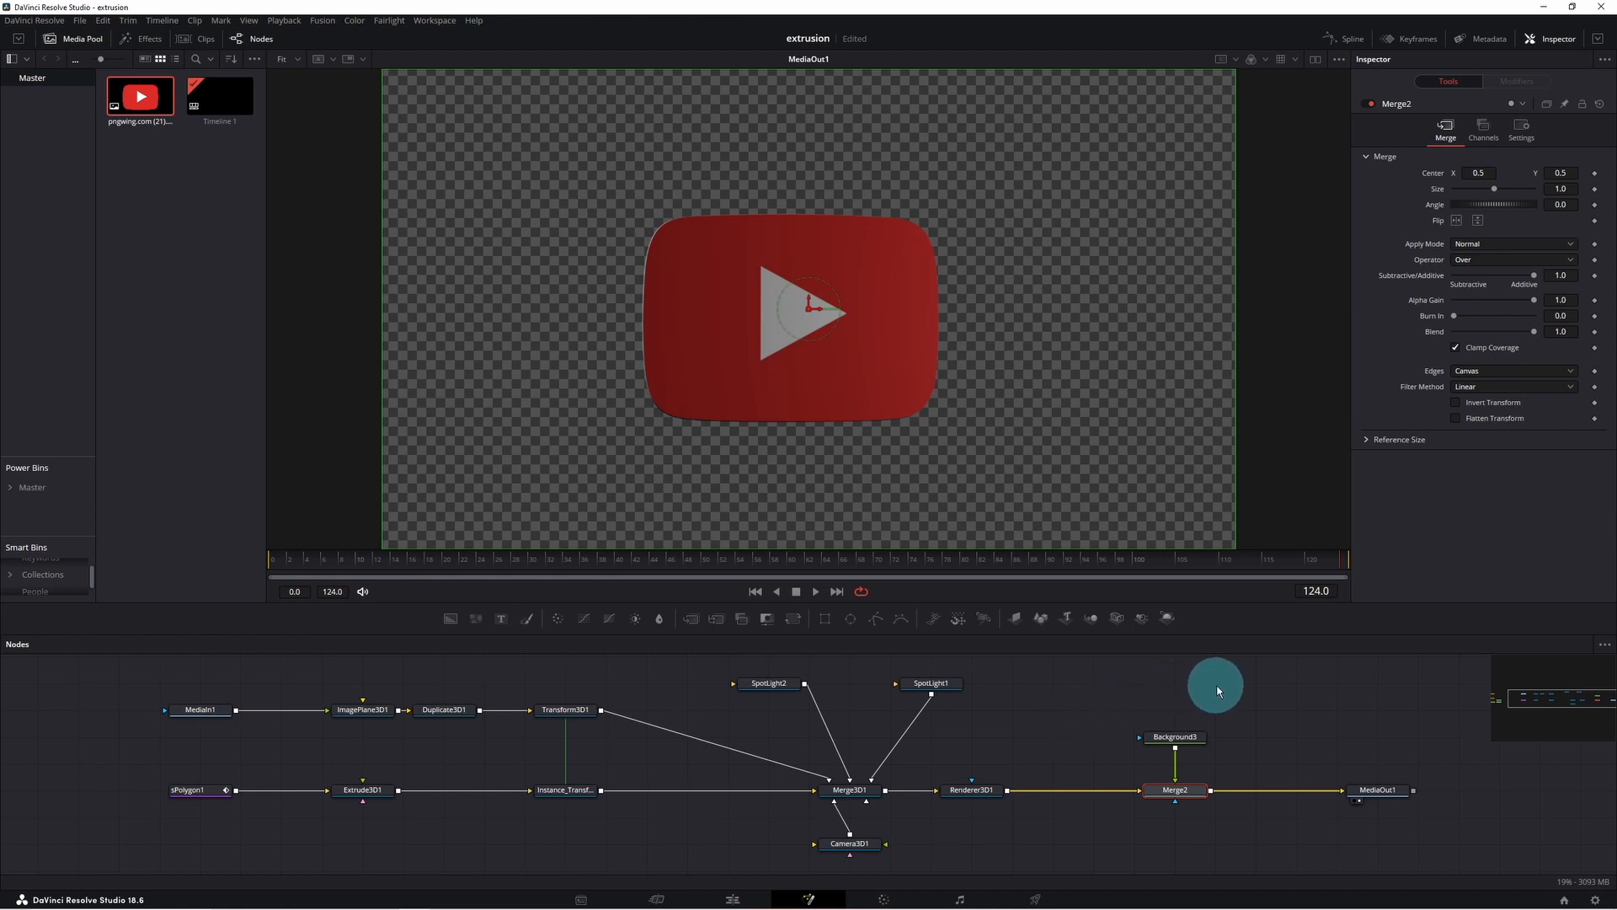
Delete all nodes between the MediaIn1 and sPolygon1 sources and MediaOut1, including the lights, camera and background.
{"action": "left_click_drag", "start_coordinate": [1275, 660], "coordinate": [289, 837]}
{"action": "key", "text": "Delete"}
Show the sPolygon1 shape in the viewer and delete the MediaIn1 node.
{"action": "left_click", "coordinate": [186, 797]}
{"action": "left_click_drag", "start_coordinate": [188, 799], "coordinate": [690, 362]}
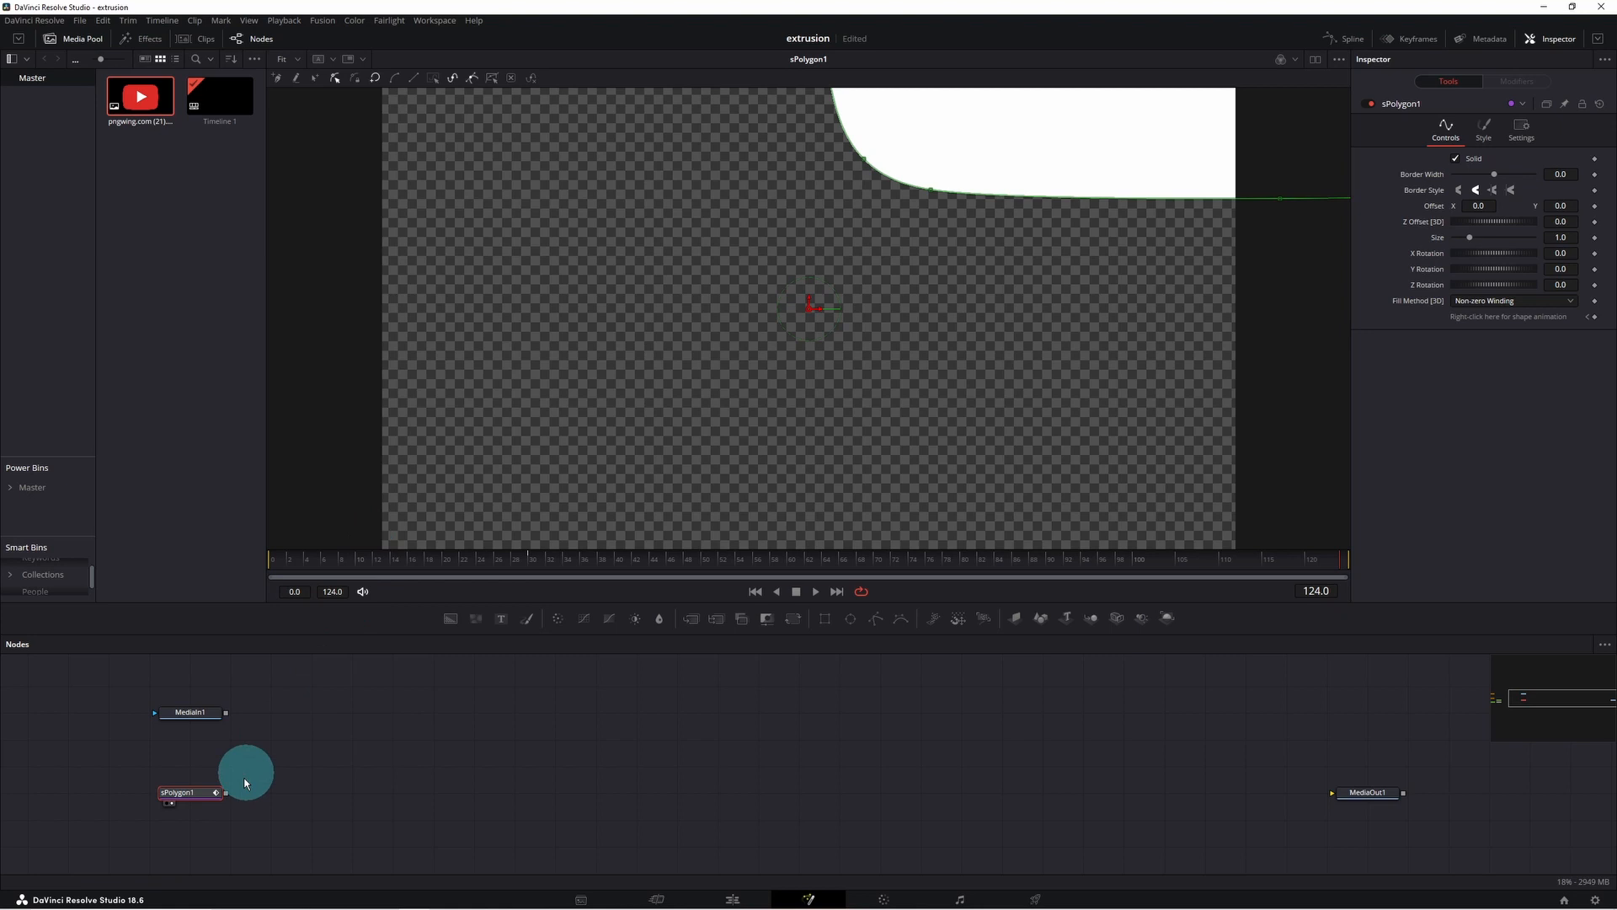
{"action": "left_click", "coordinate": [204, 718]}
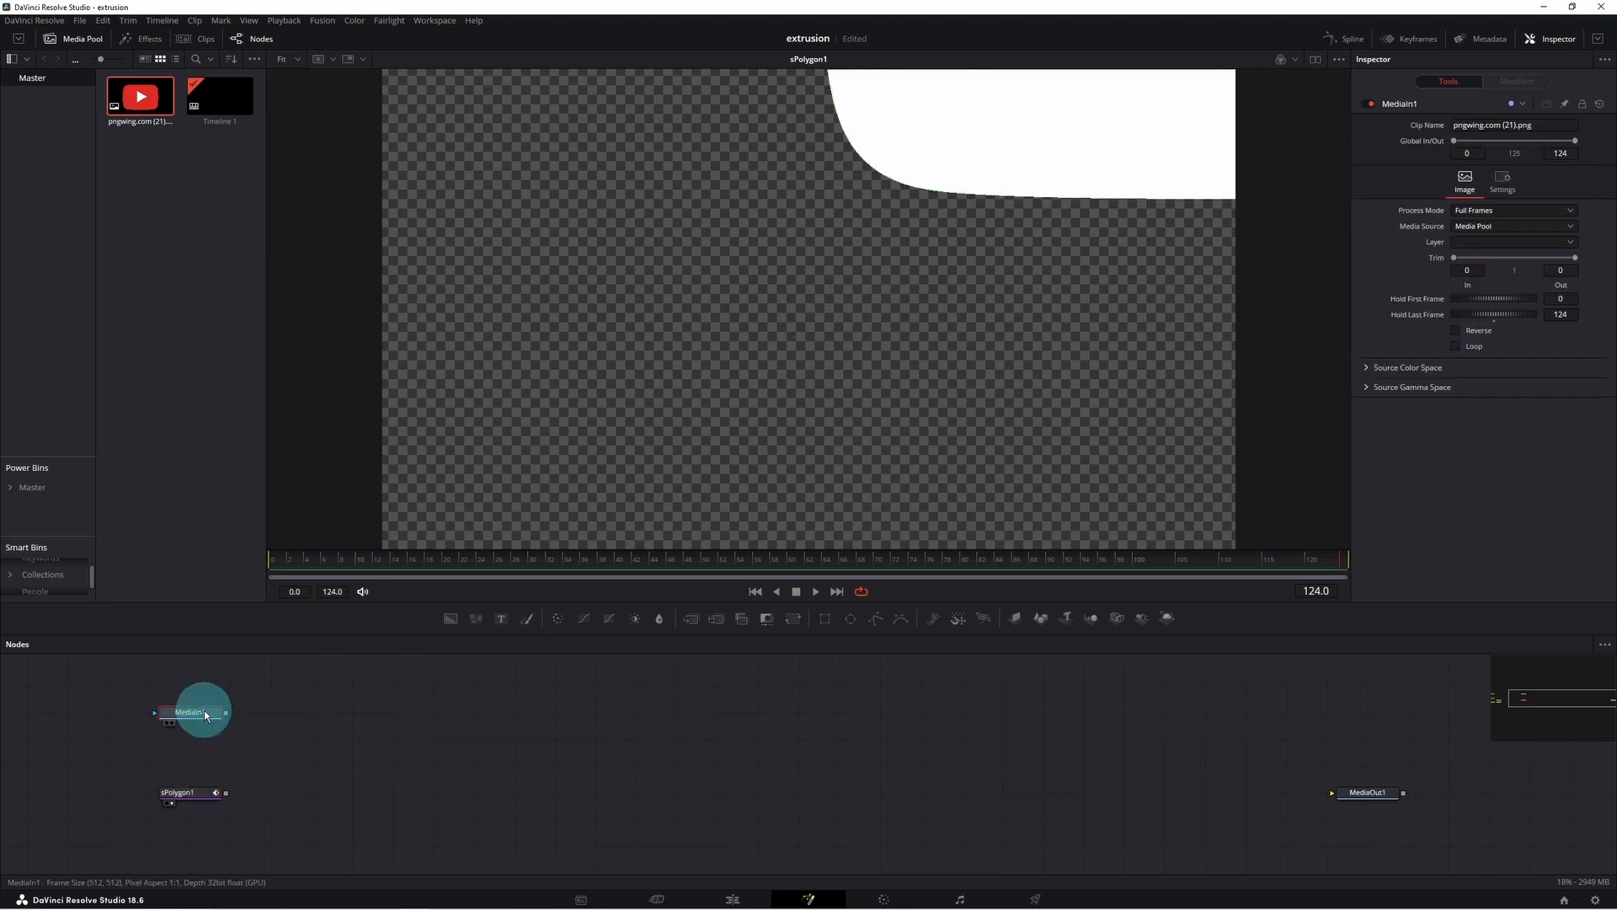
{"action": "key", "text": "Delete"}
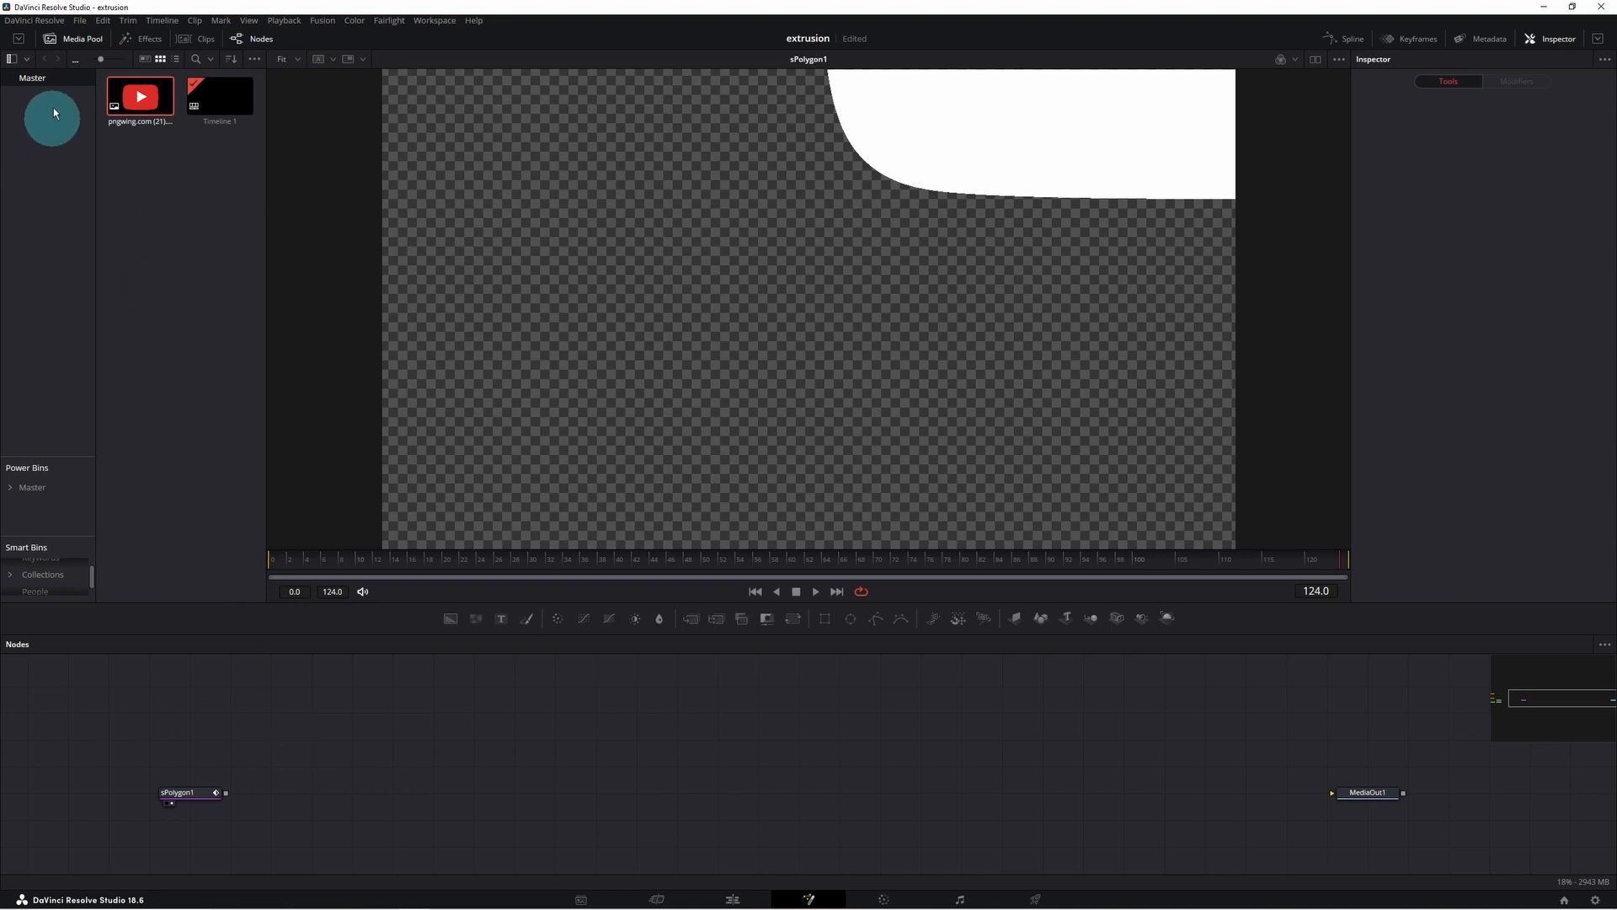
Add a second sPolygon shape node and arrange sPolygon1 directly above it.
{"action": "left_click", "coordinate": [141, 39]}
{"action": "left_click_drag", "start_coordinate": [163, 357], "coordinate": [343, 796]}
{"action": "left_click_drag", "start_coordinate": [188, 792], "coordinate": [380, 737]}
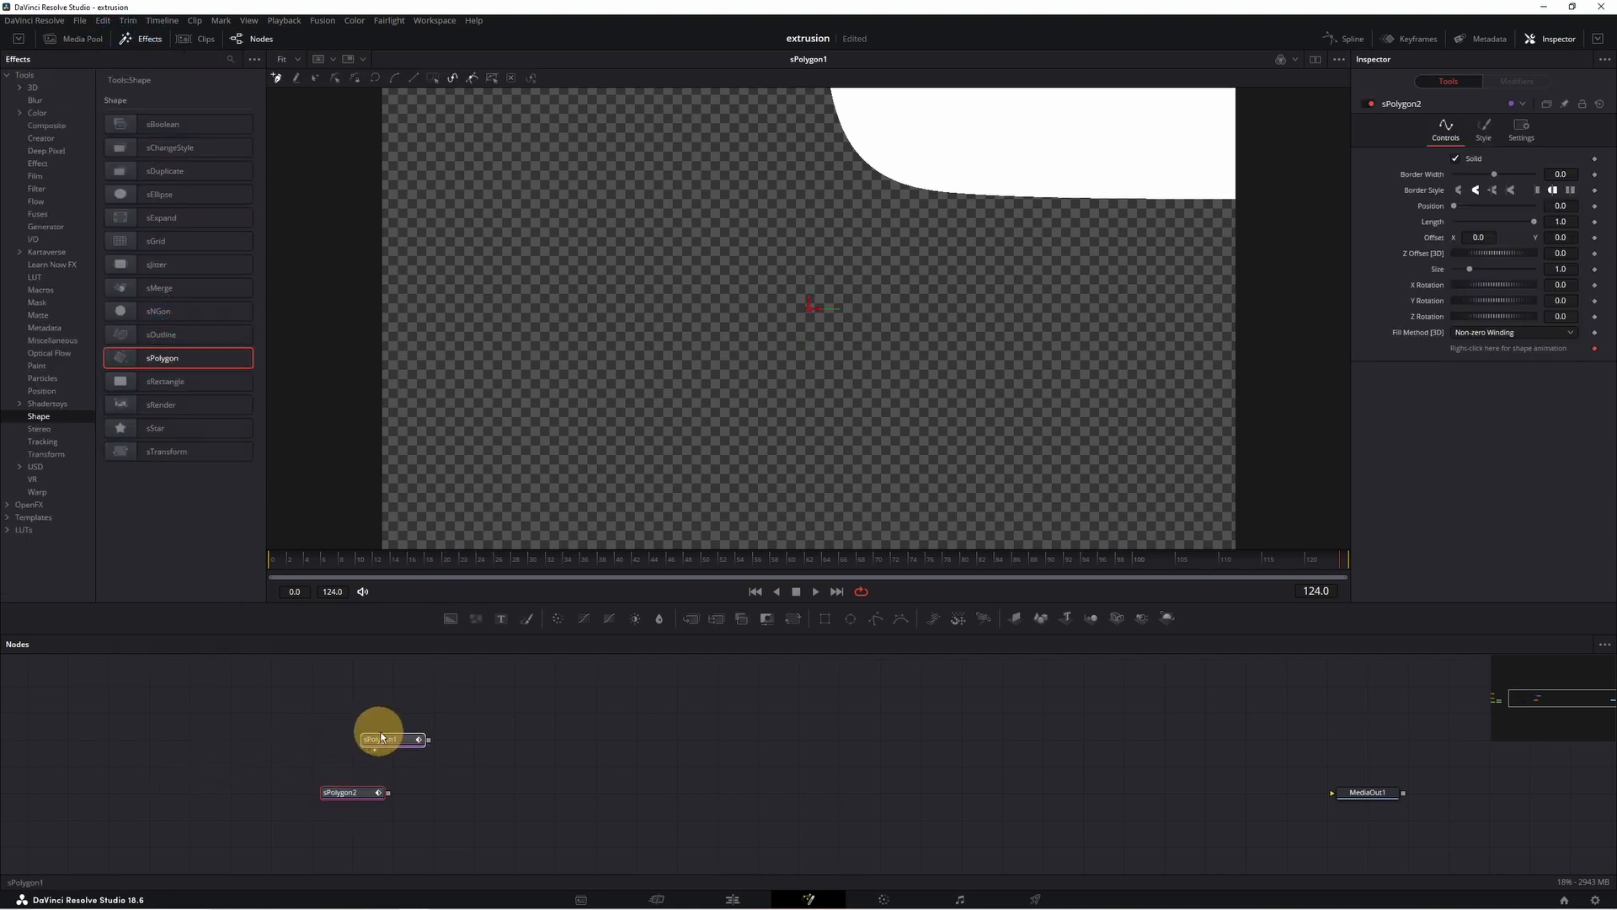
{"action": "left_click", "coordinate": [364, 739]}
{"action": "left_click", "coordinate": [364, 793]}
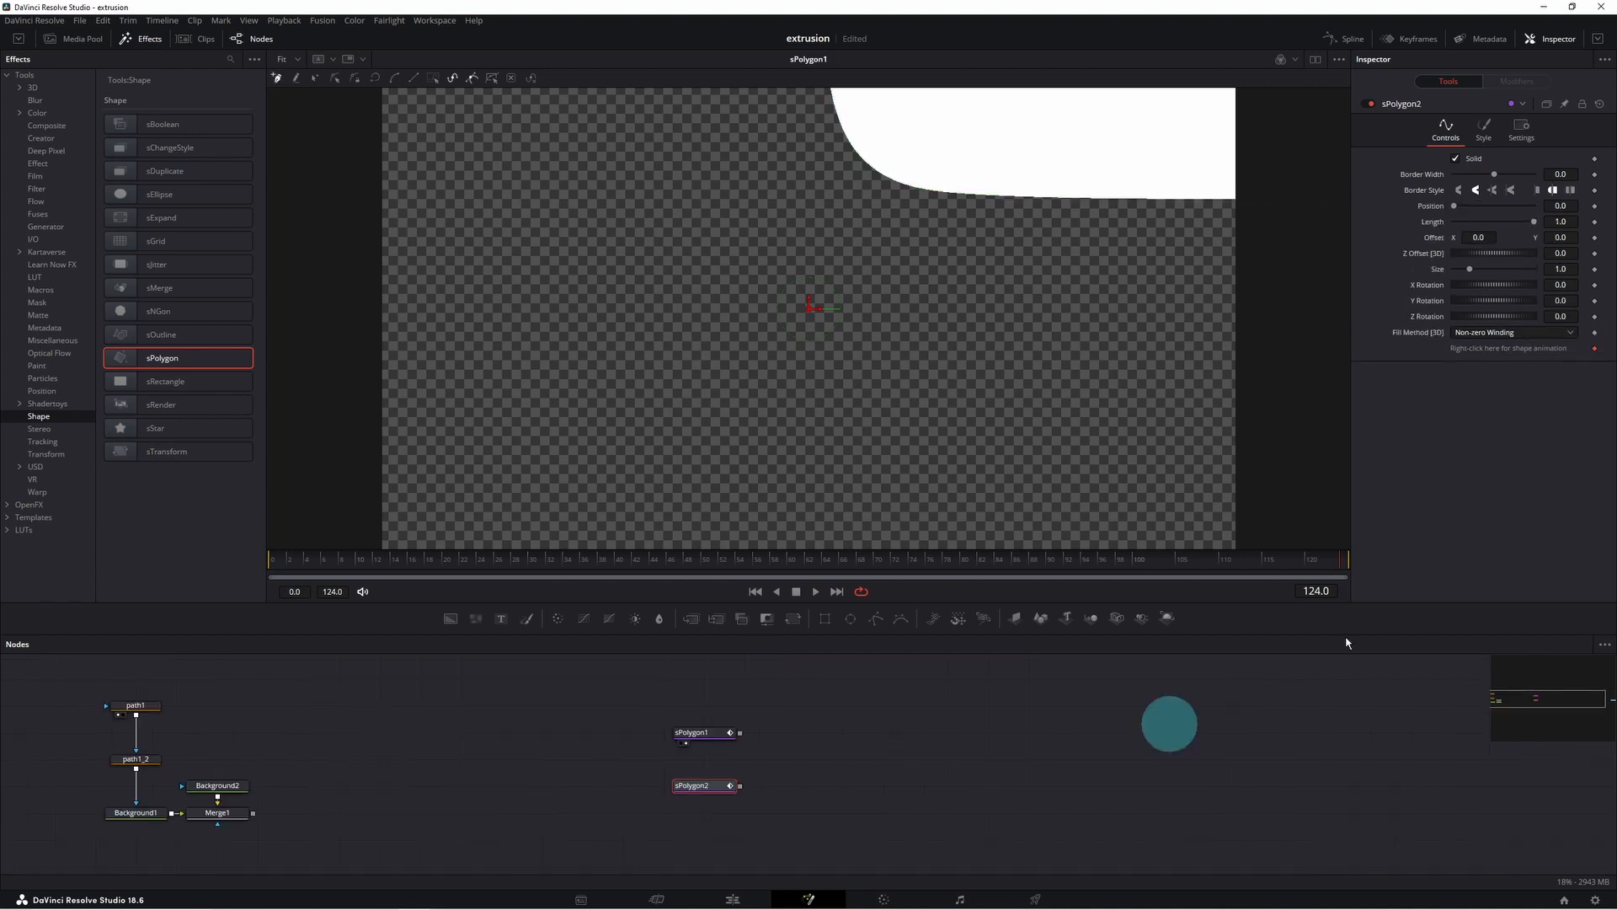
Show path1_2 in a second viewer and copy the polyline of its triangle.
{"action": "left_click", "coordinate": [1315, 59]}
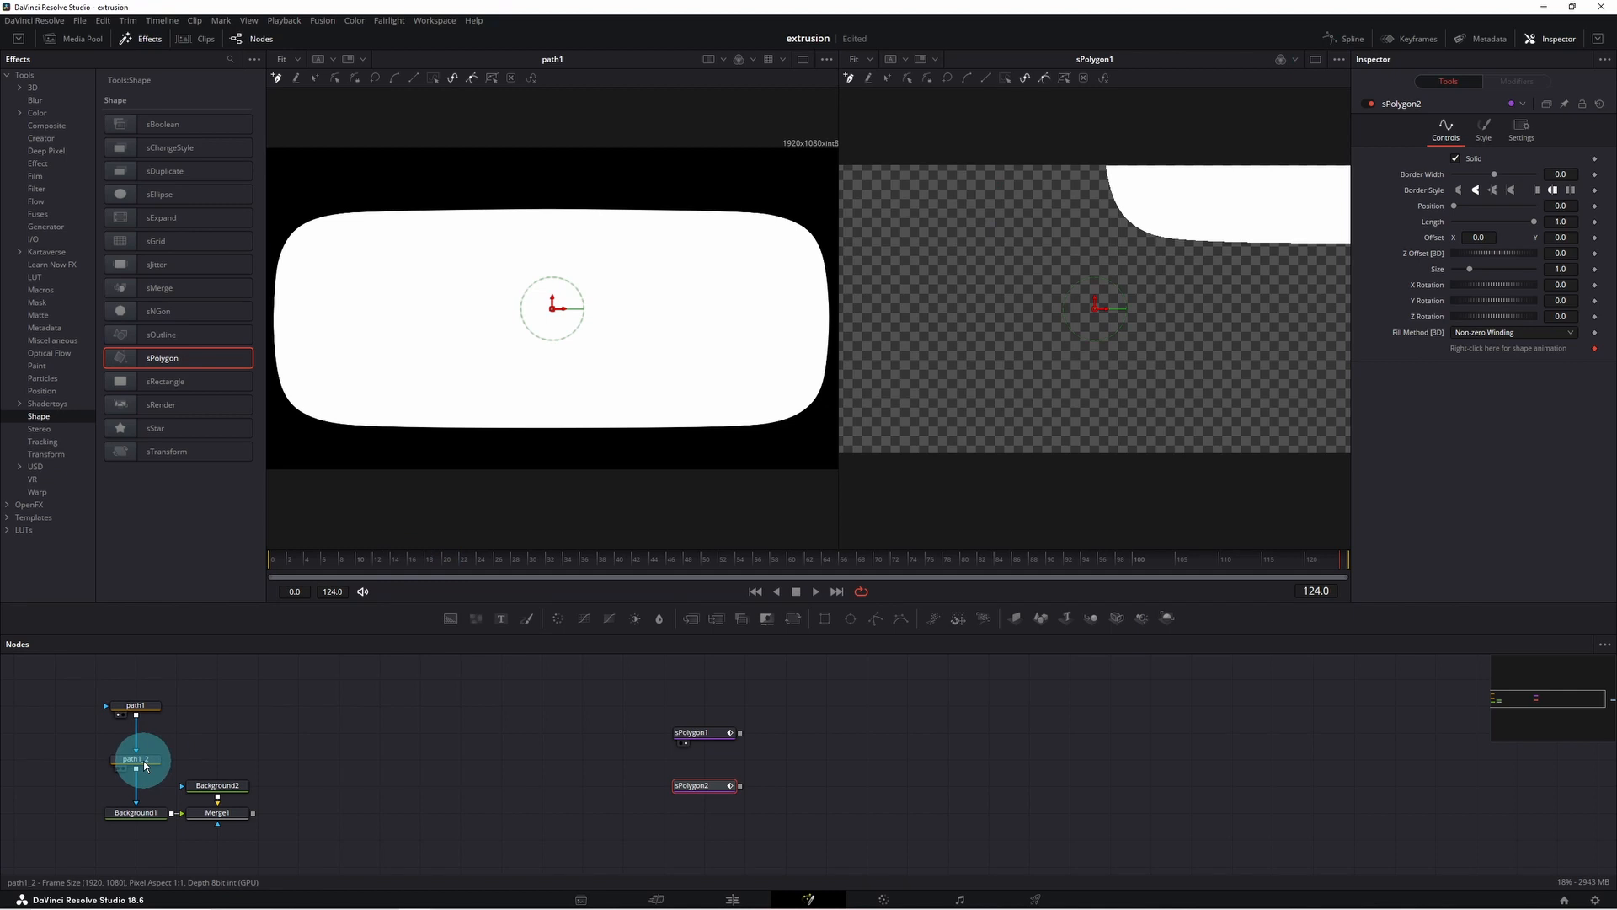
{"action": "left_click_drag", "start_coordinate": [141, 762], "coordinate": [482, 362]}
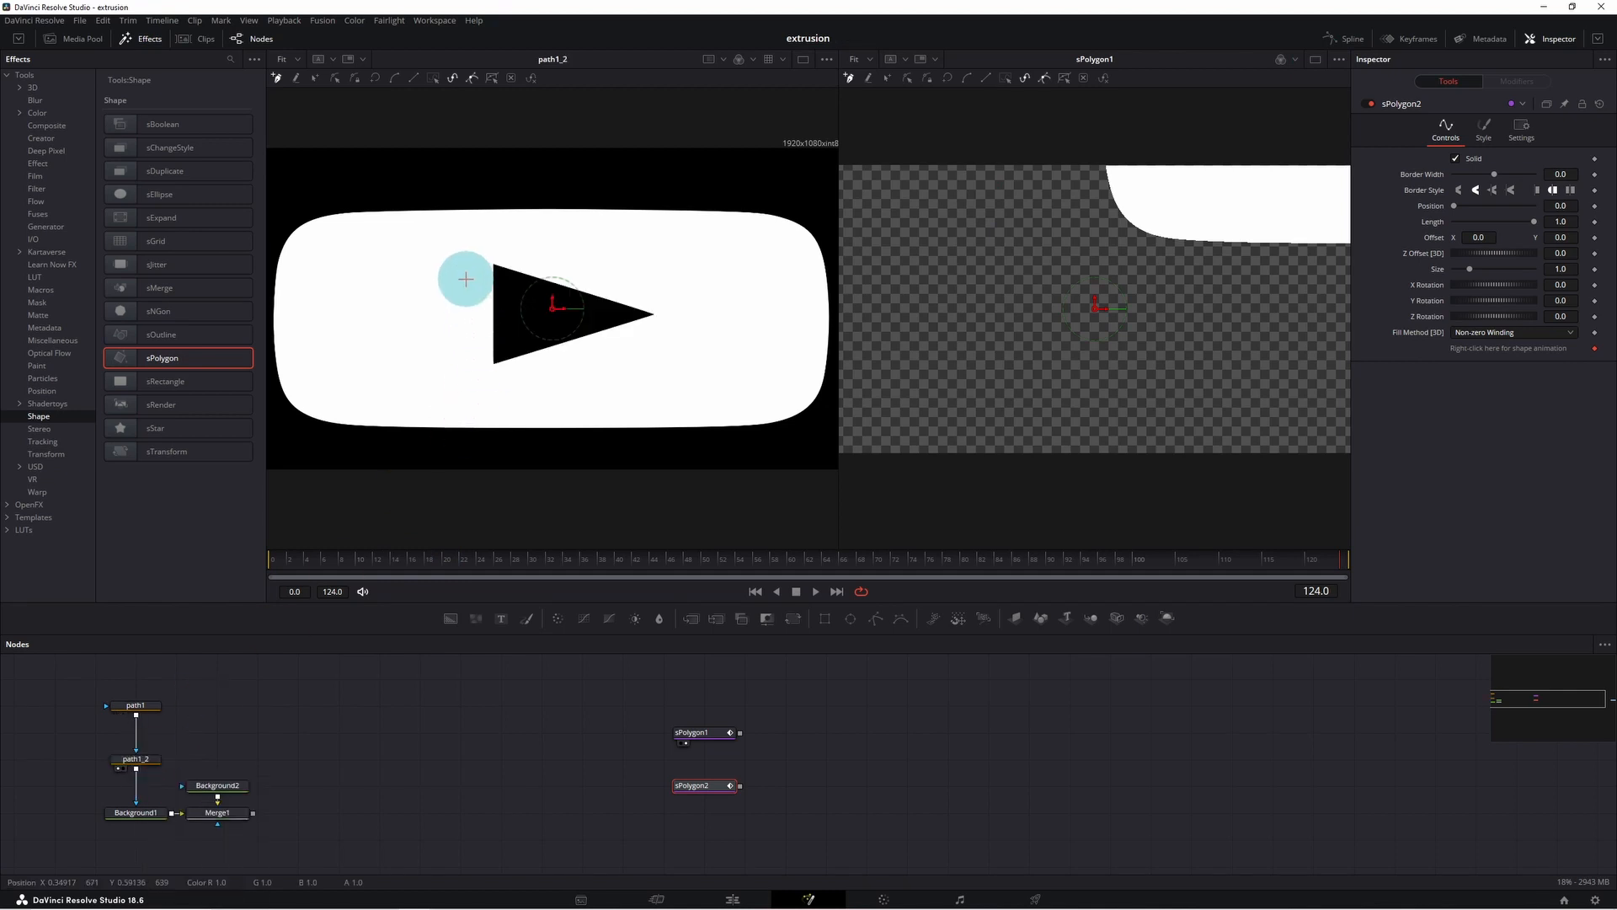
{"action": "left_click", "coordinate": [135, 759]}
{"action": "left_click_drag", "start_coordinate": [460, 254], "coordinate": [704, 368]}
{"action": "left_click", "coordinate": [497, 357]}
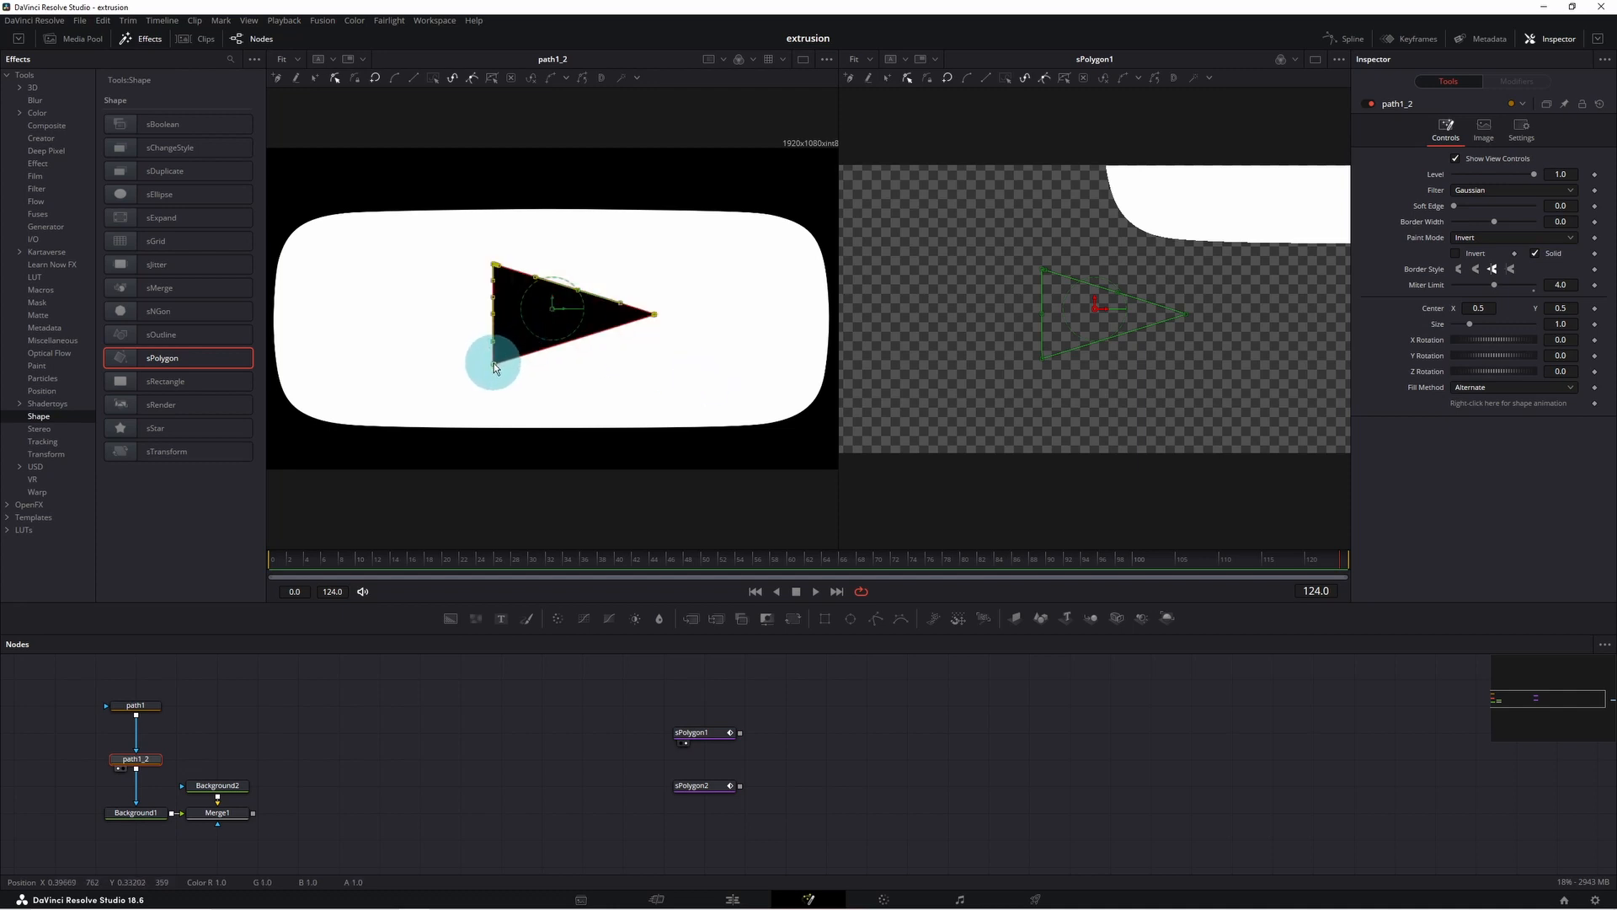
{"action": "right_click", "coordinate": [494, 362]}
{"action": "mouse_move", "coordinate": [569, 583]}
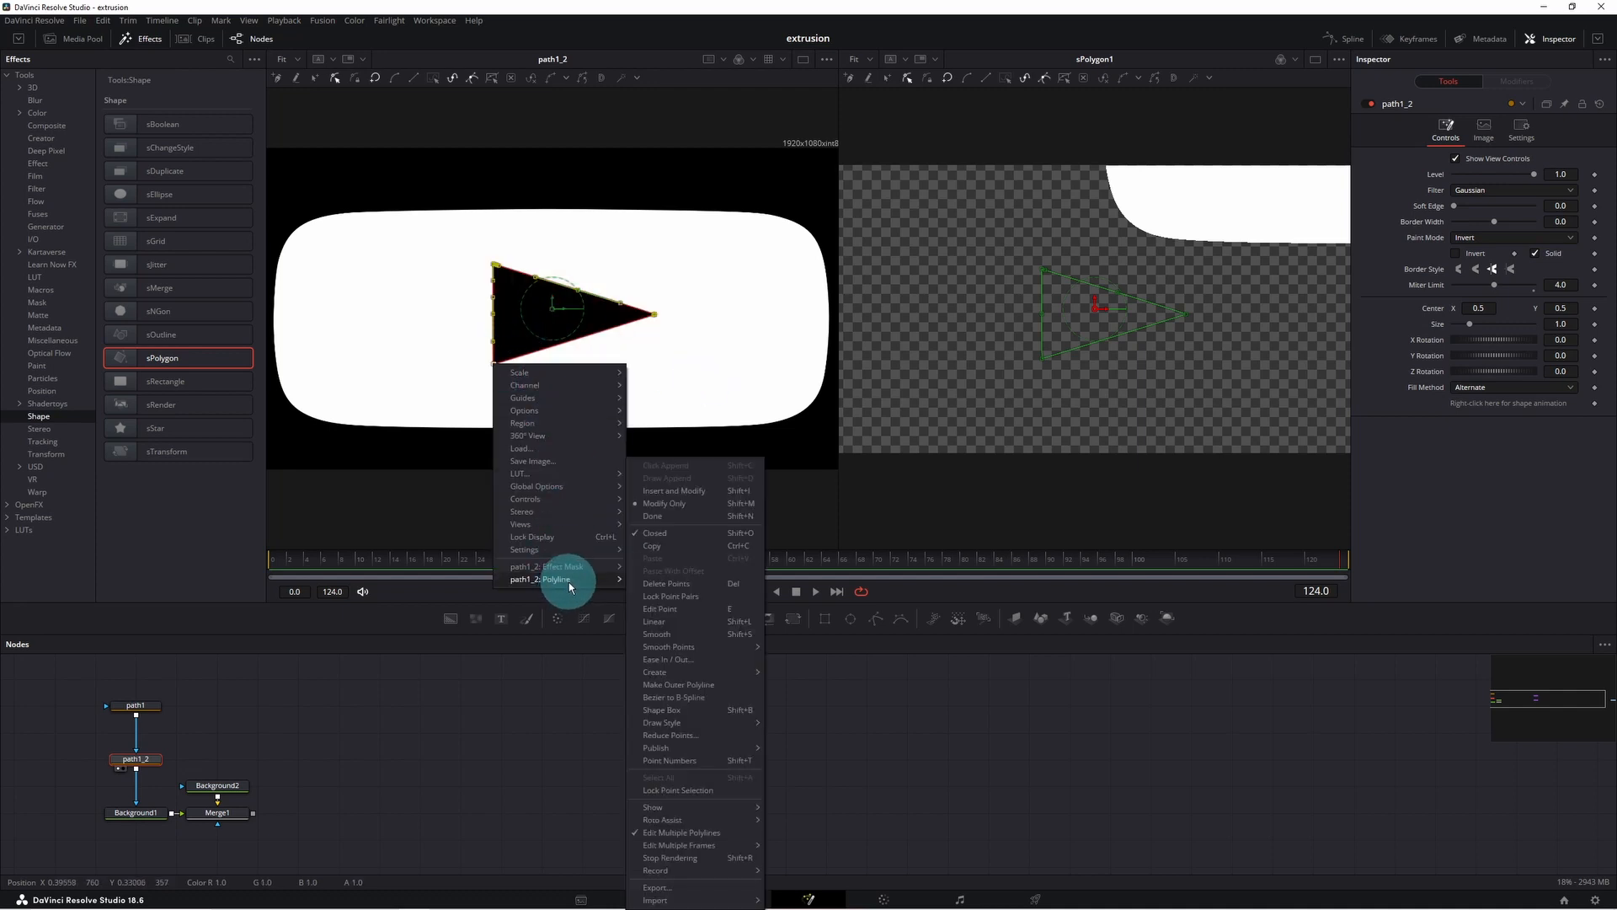
{"action": "left_click", "coordinate": [674, 546]}
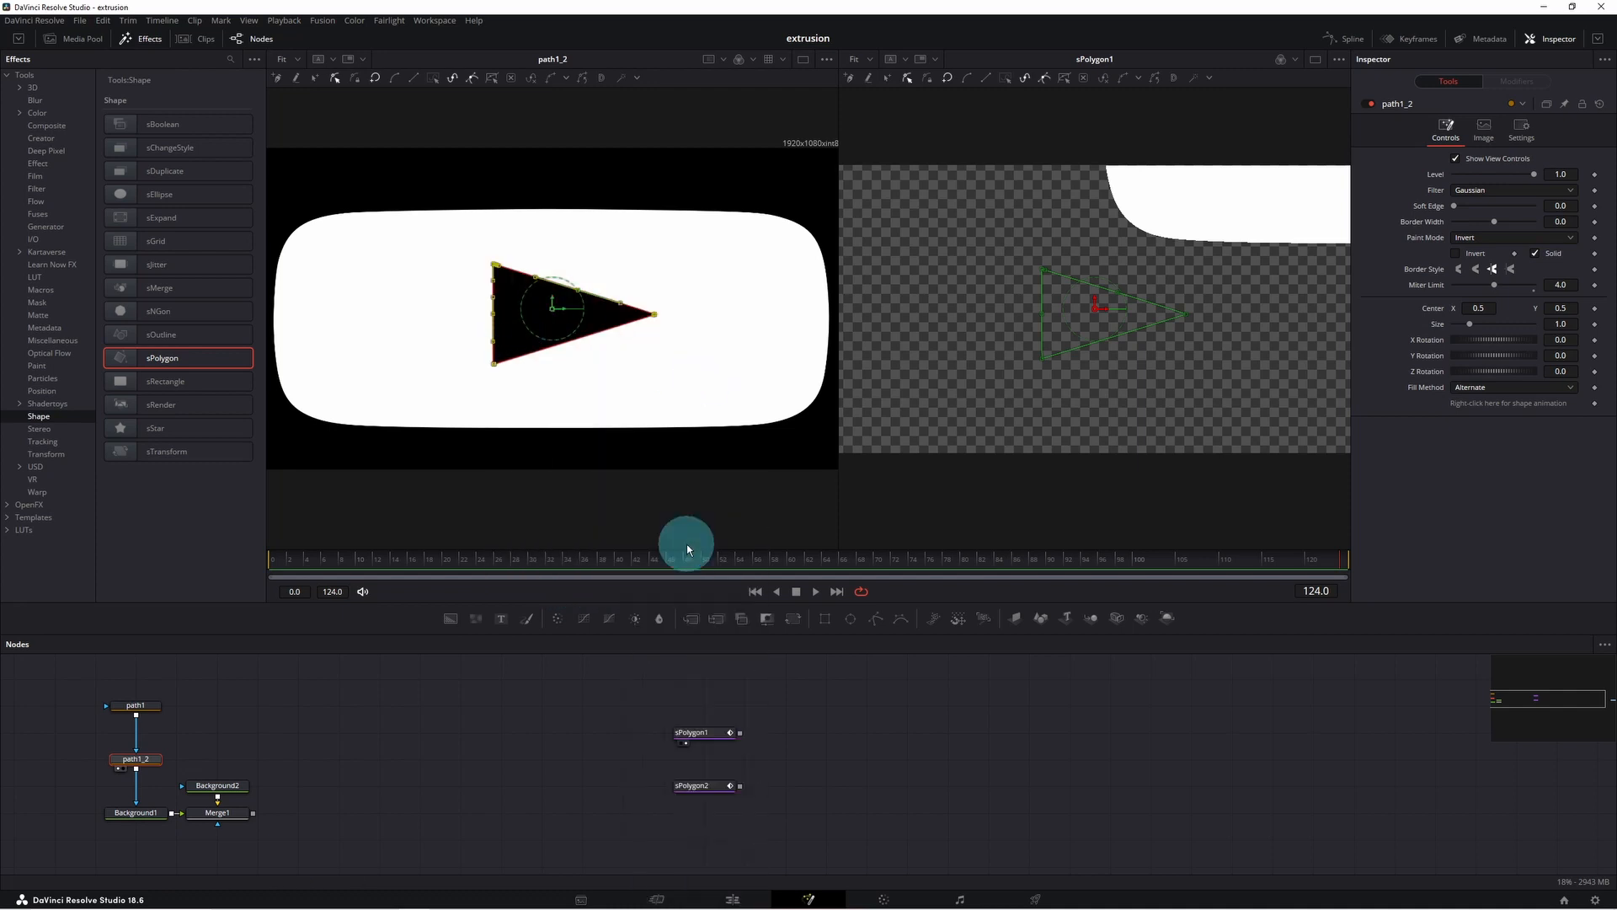
View sPolygon2 and paste the copied triangle polyline into it.
{"action": "left_click", "coordinate": [706, 792]}
{"action": "key", "text": "2"}
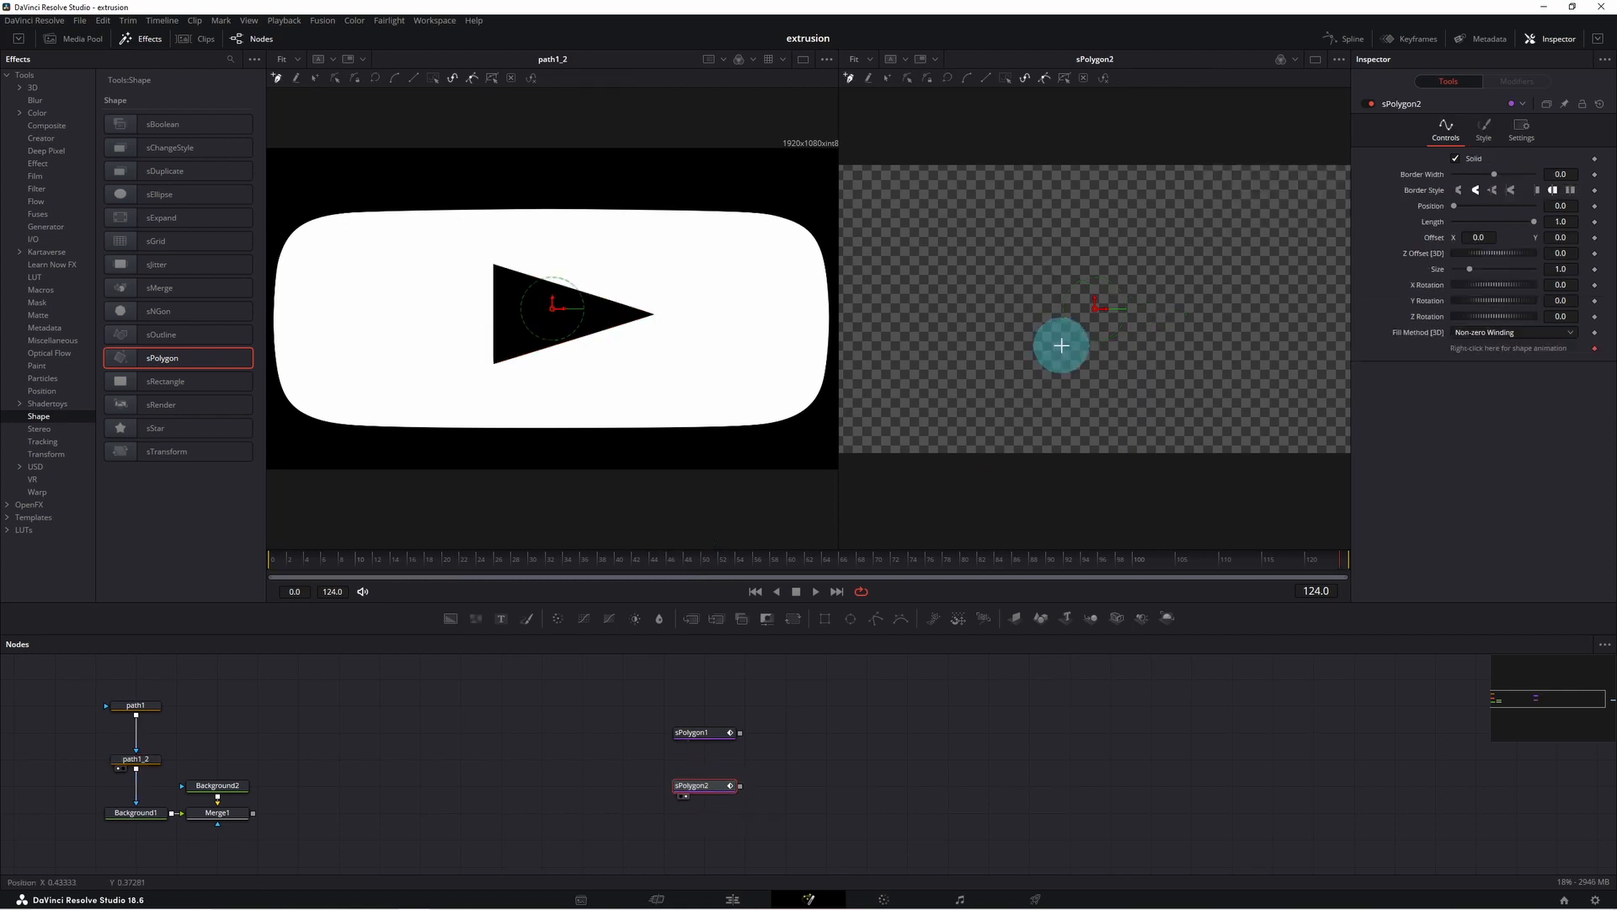
{"action": "right_click", "coordinate": [1018, 277]}
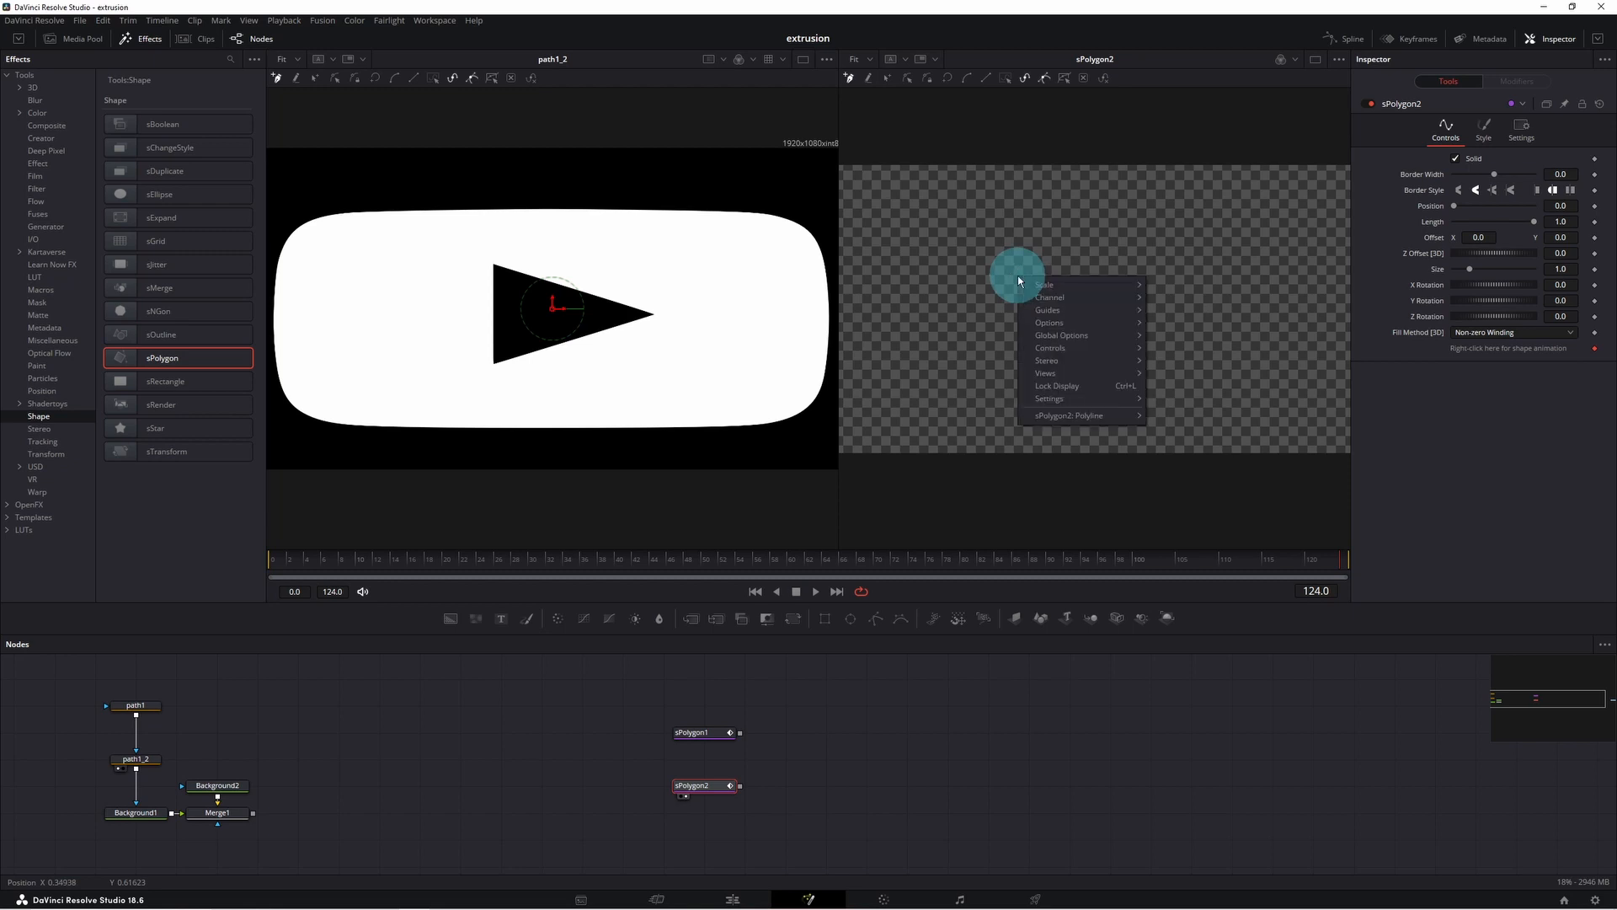
{"action": "mouse_move", "coordinate": [1136, 419]}
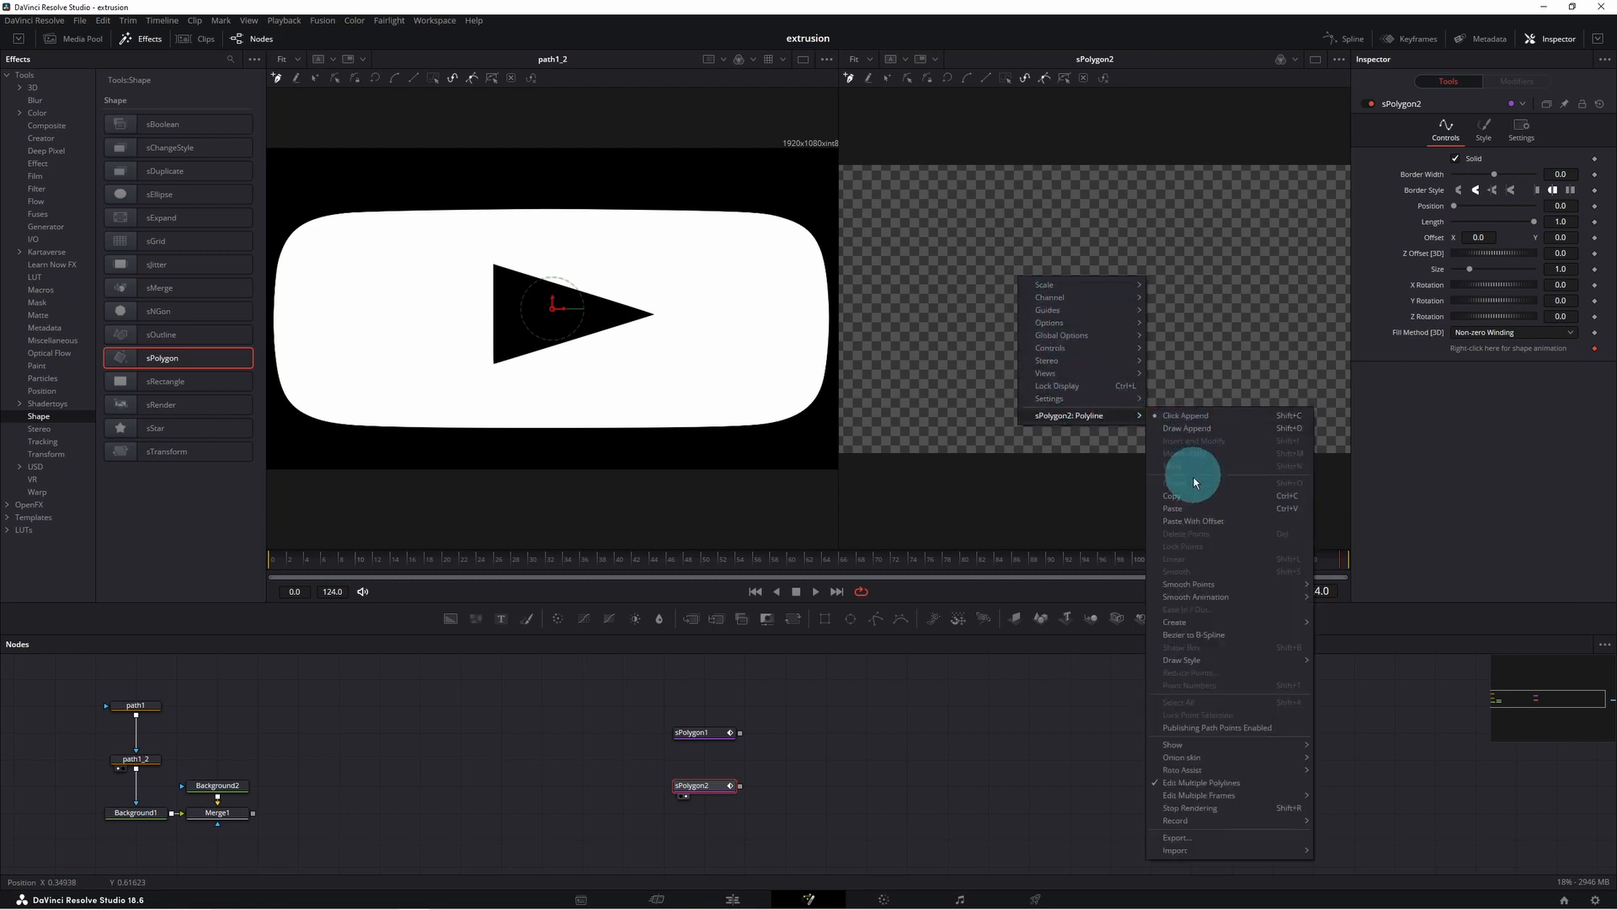
{"action": "left_click", "coordinate": [1193, 508]}
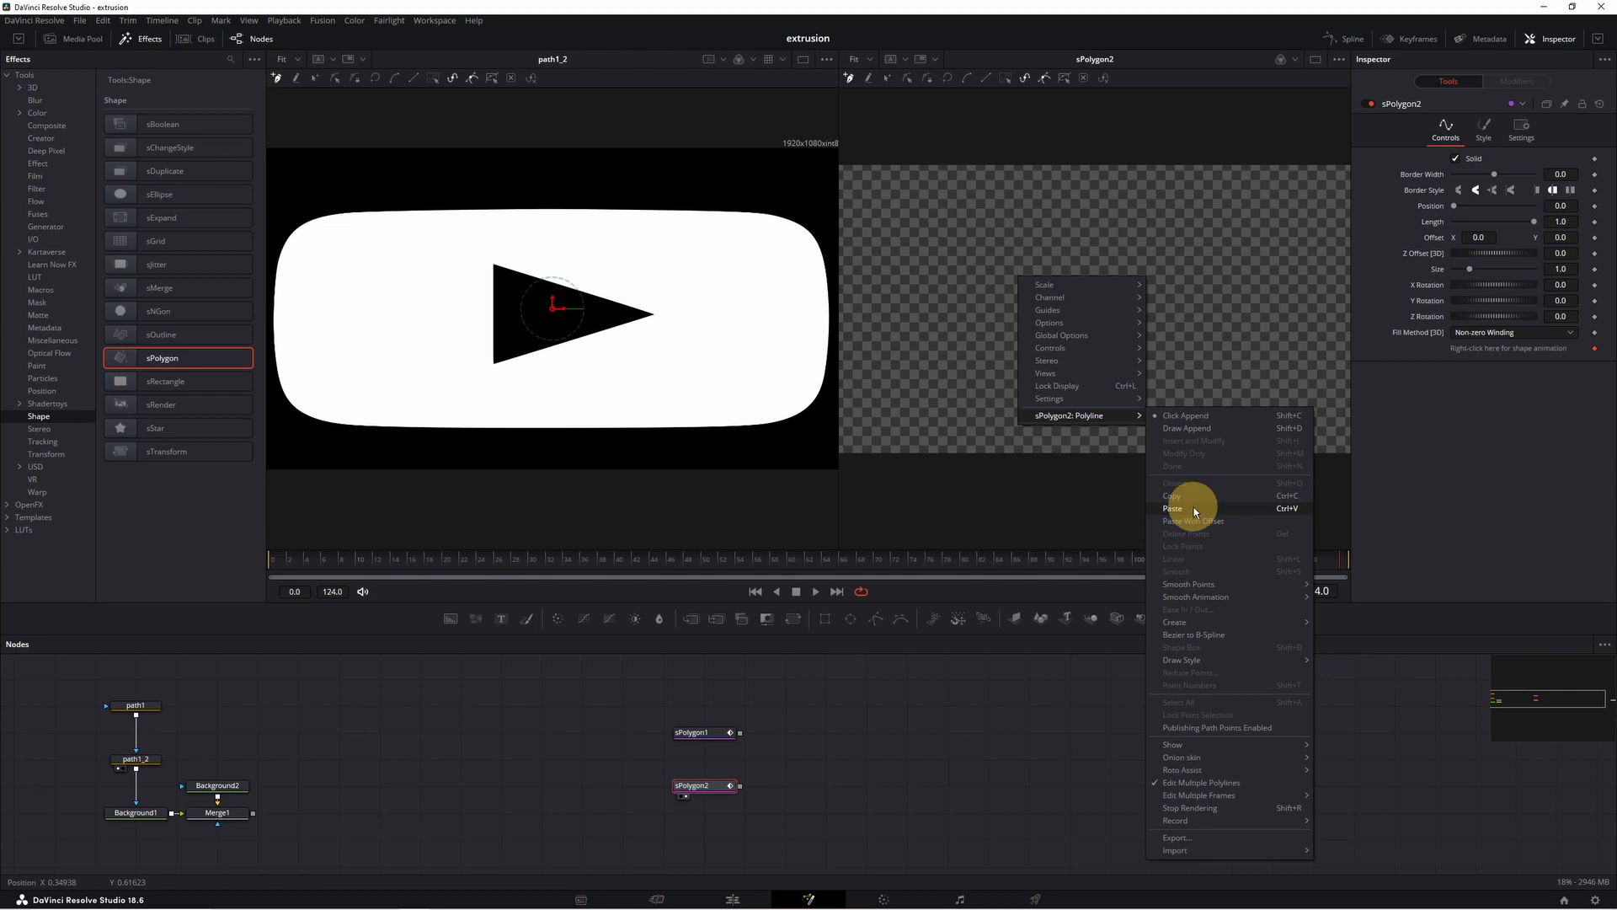
Add an Extrude 3D node after sPolygon1 and show it in a single viewer.
{"action": "left_click", "coordinate": [716, 731]}
{"action": "key", "text": "shift+space"}
{"action": "type", "text": "ext"}
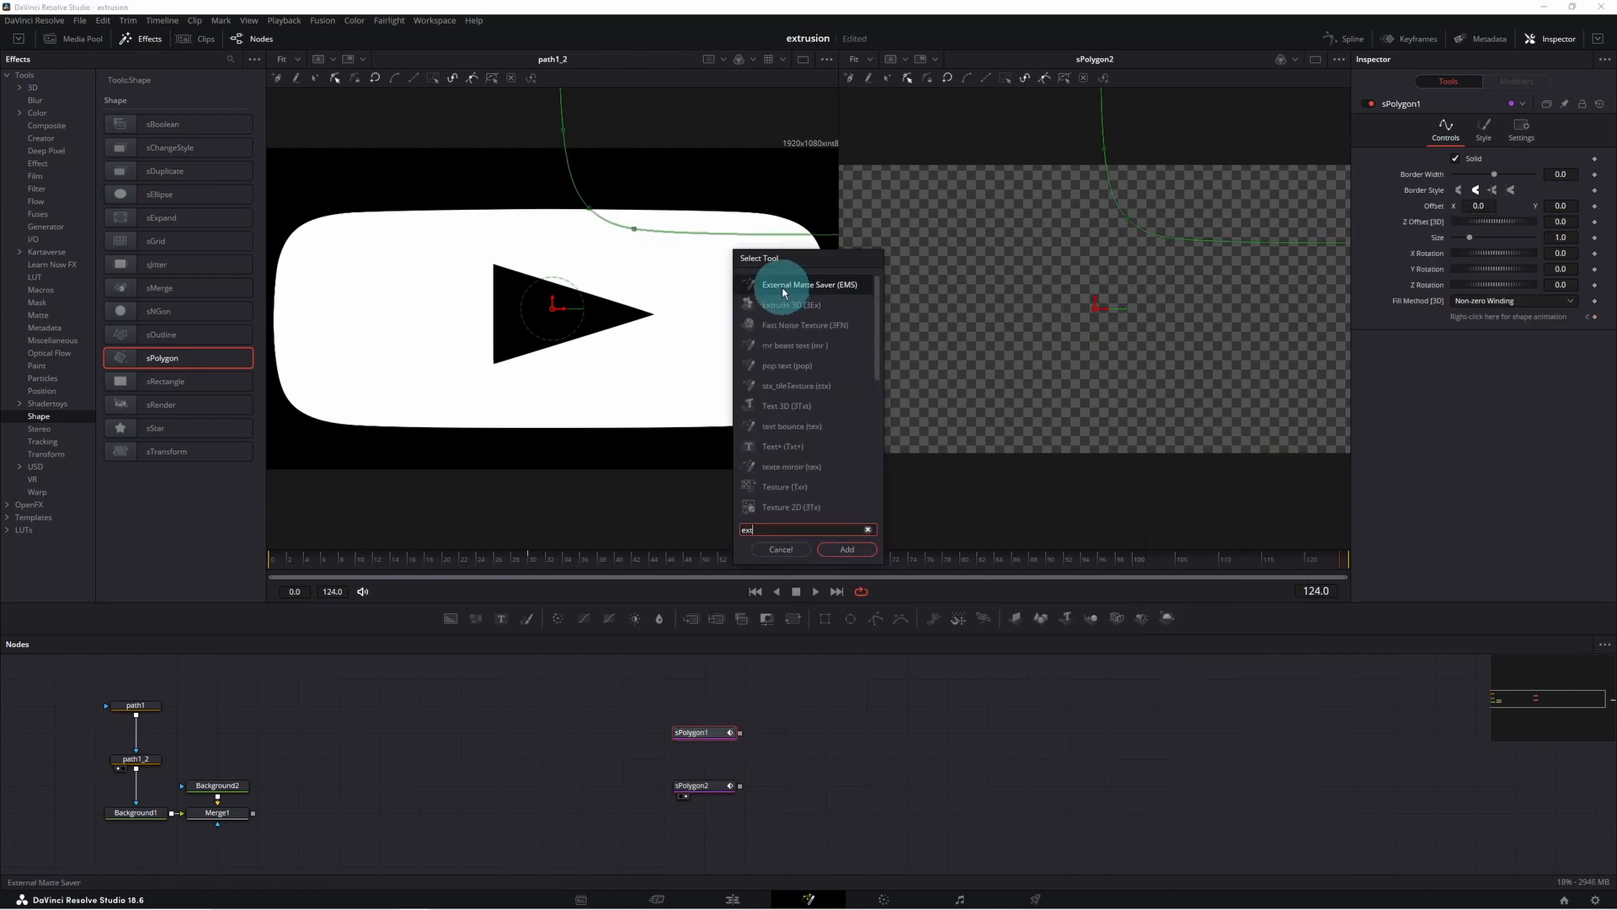
{"action": "left_click", "coordinate": [782, 286]}
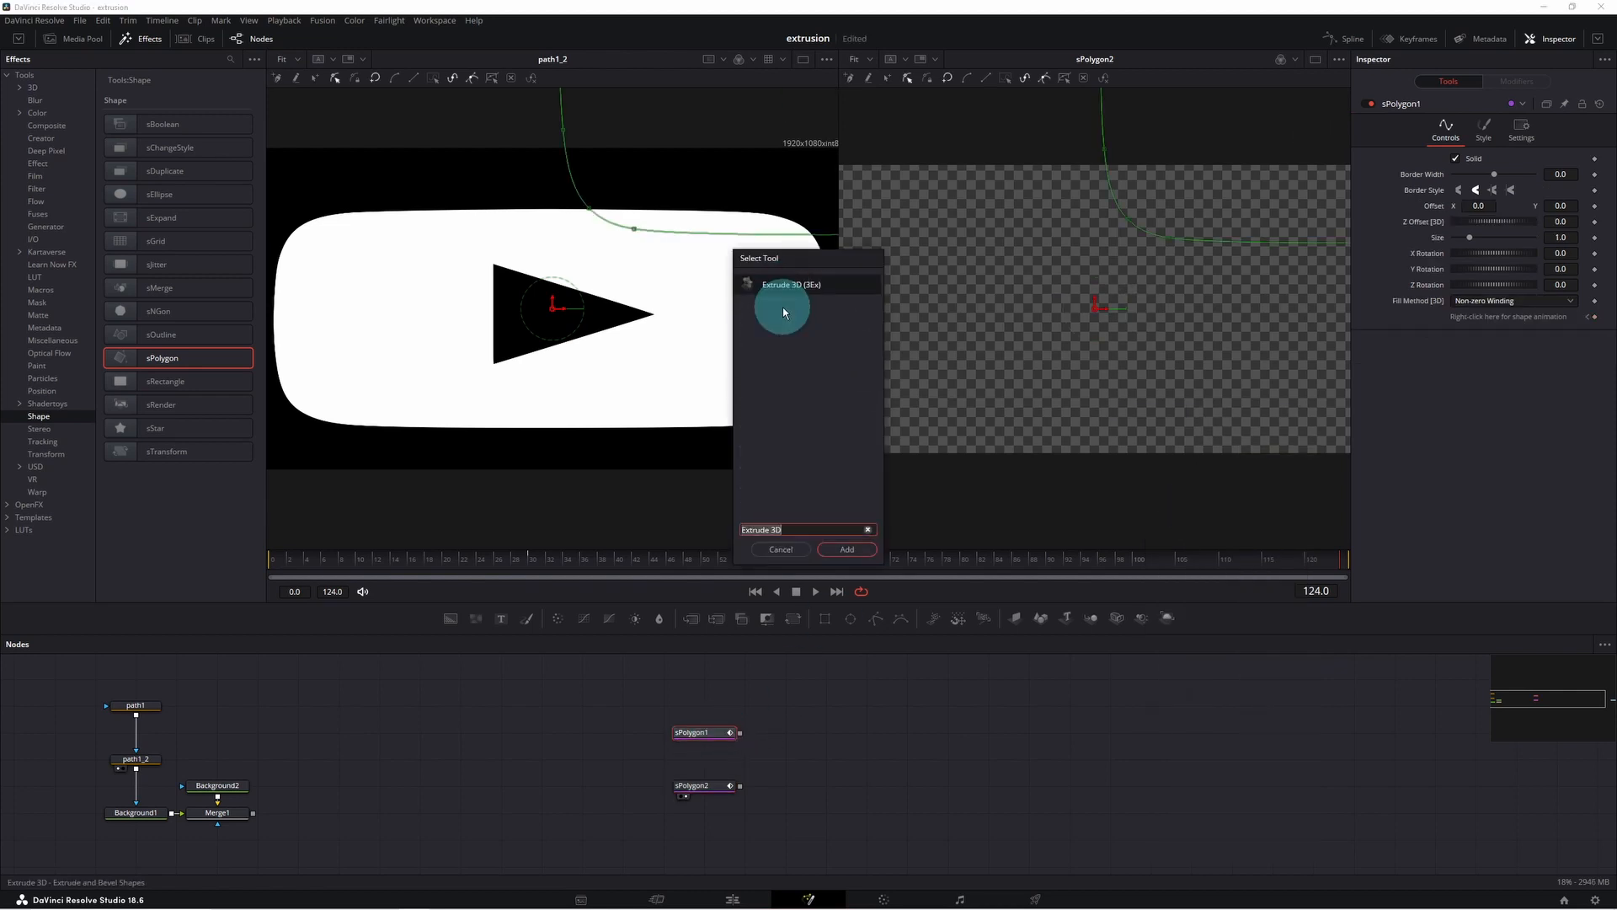
{"action": "left_click", "coordinate": [845, 550]}
{"action": "key", "text": "2"}
{"action": "left_click_drag", "start_coordinate": [776, 733], "coordinate": [871, 732]}
{"action": "left_click", "coordinate": [1305, 64]}
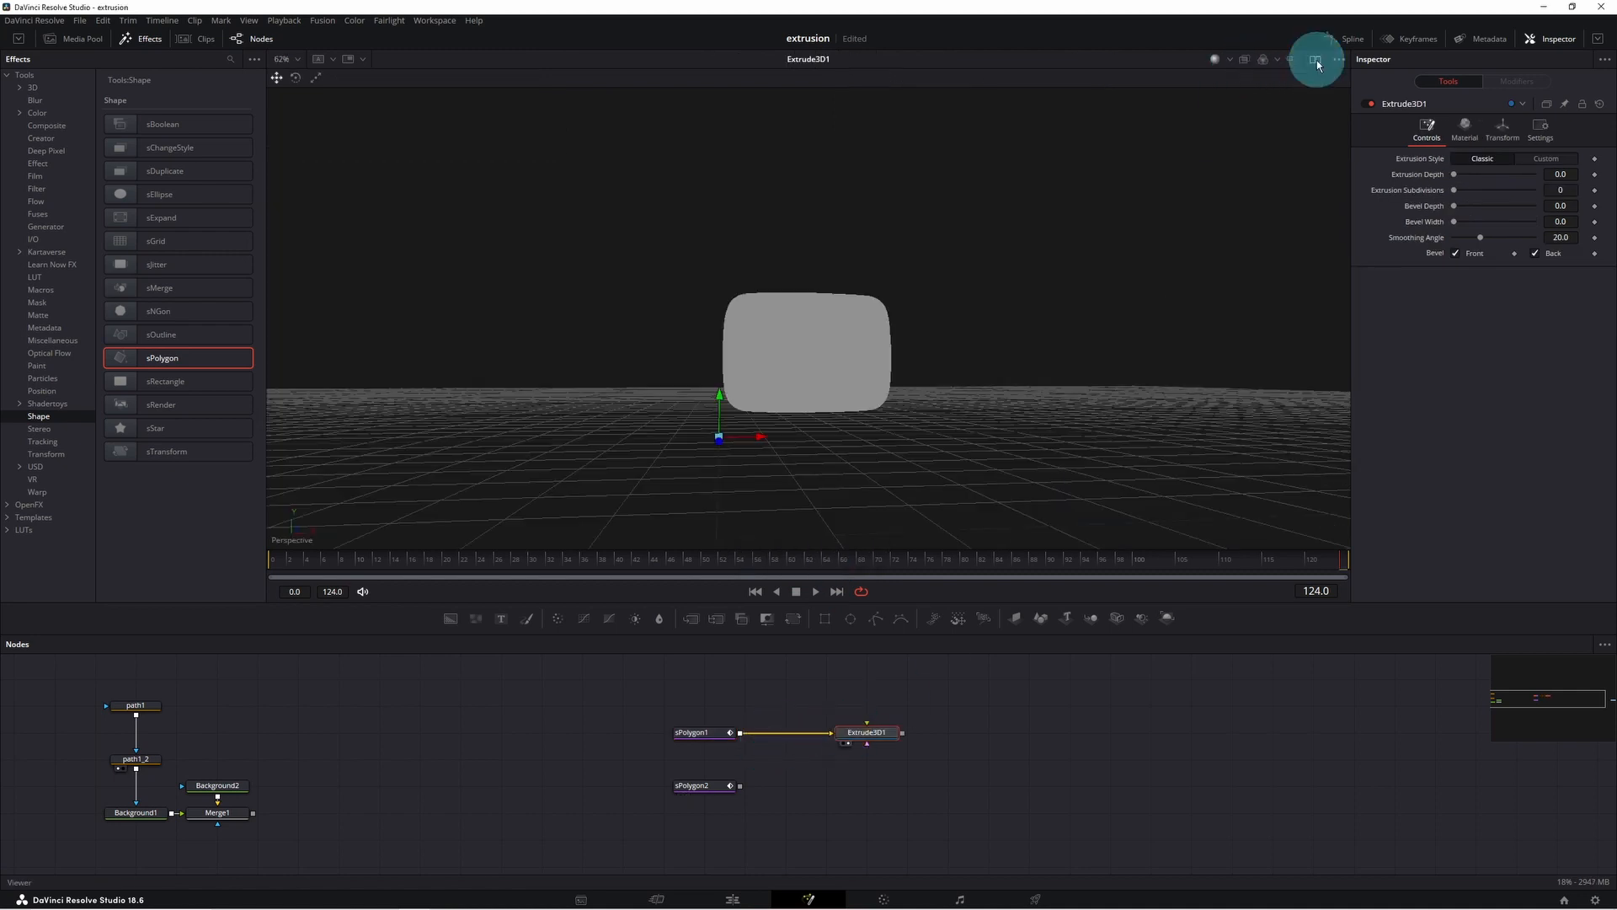
Set Extrude3D1's extrusion depth to 0.1827, bevel depth to 0.011 and bevel width to 0.0055.
{"action": "left_click_drag", "start_coordinate": [964, 469], "coordinate": [862, 512]}
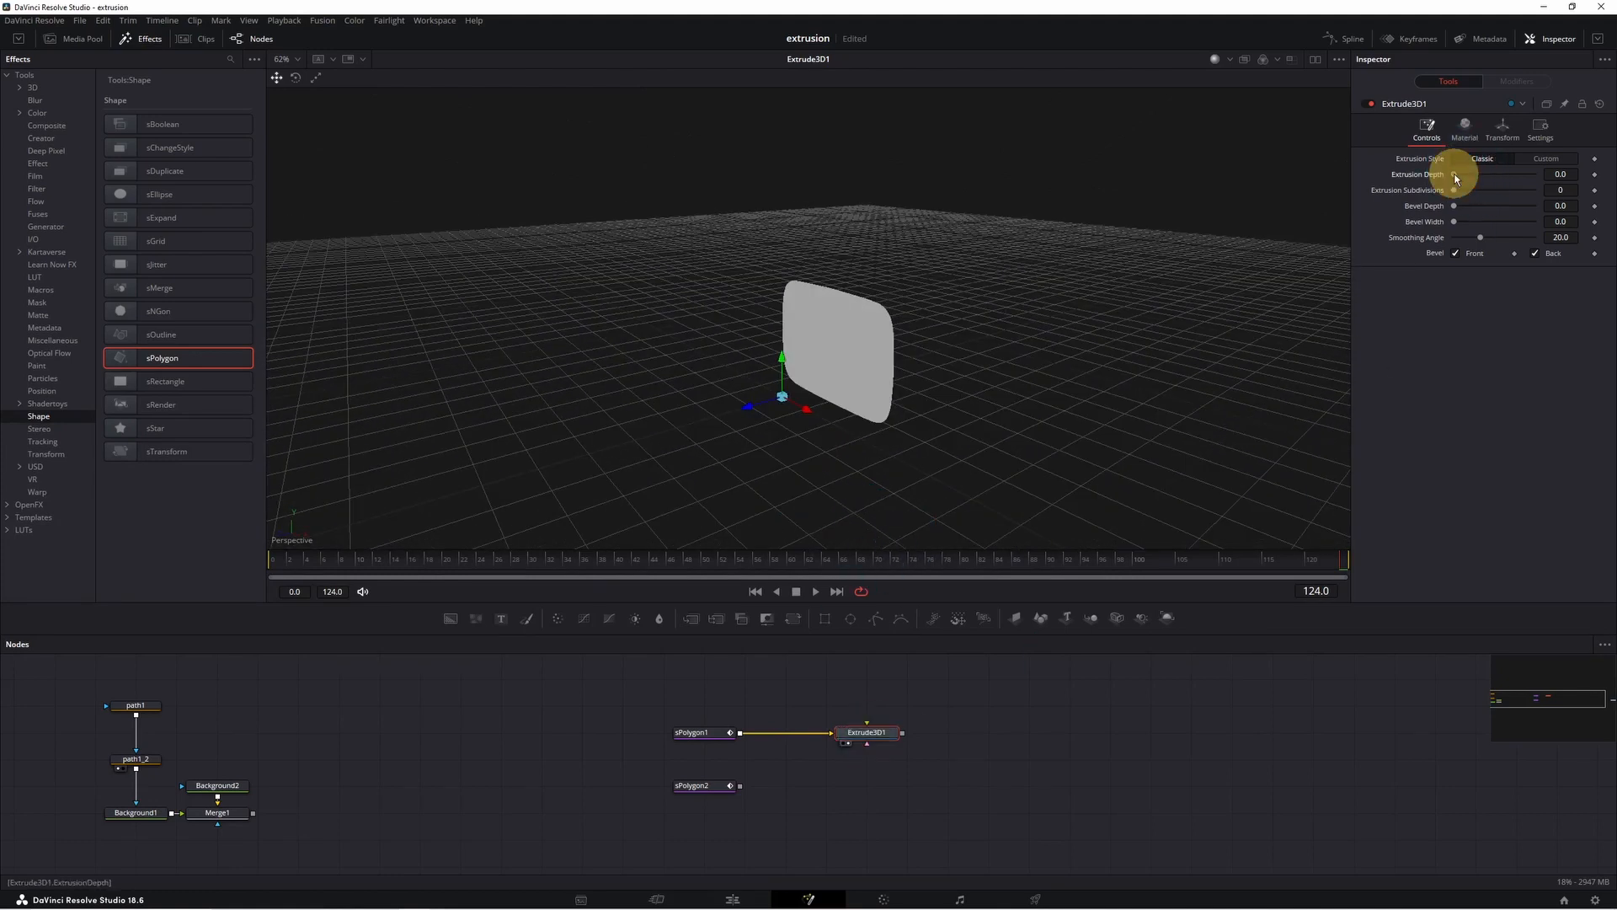
{"action": "left_click_drag", "start_coordinate": [1470, 175], "coordinate": [1504, 179]}
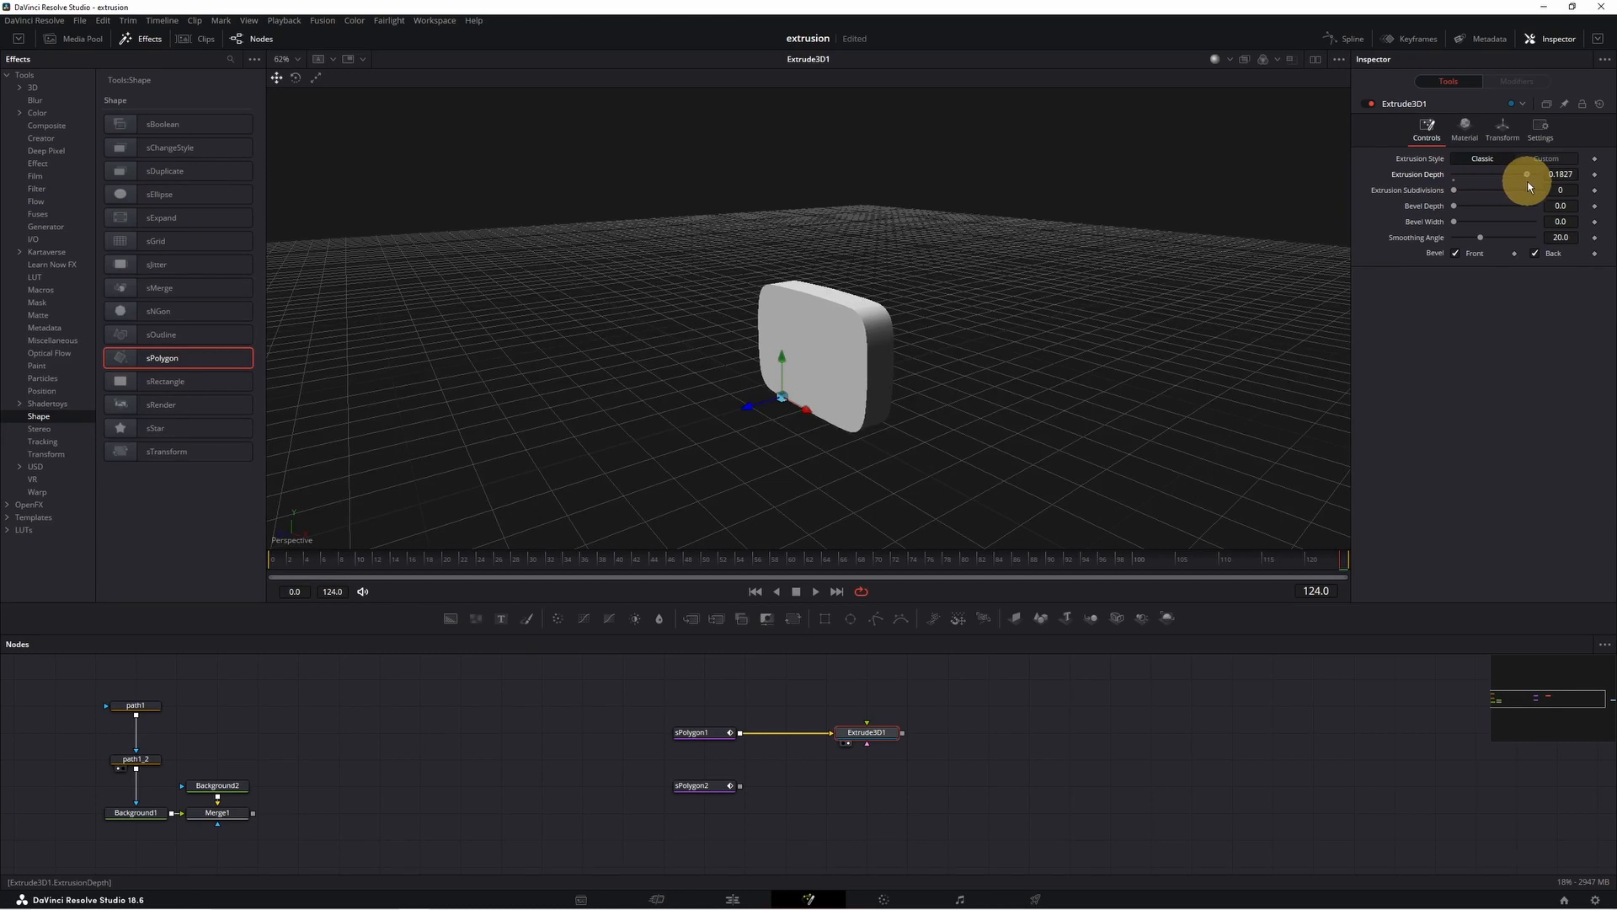
{"action": "left_click", "coordinate": [1457, 221]}
{"action": "left_click_drag", "start_coordinate": [1454, 207], "coordinate": [1458, 208]}
{"action": "left_click_drag", "start_coordinate": [1086, 405], "coordinate": [995, 416]}
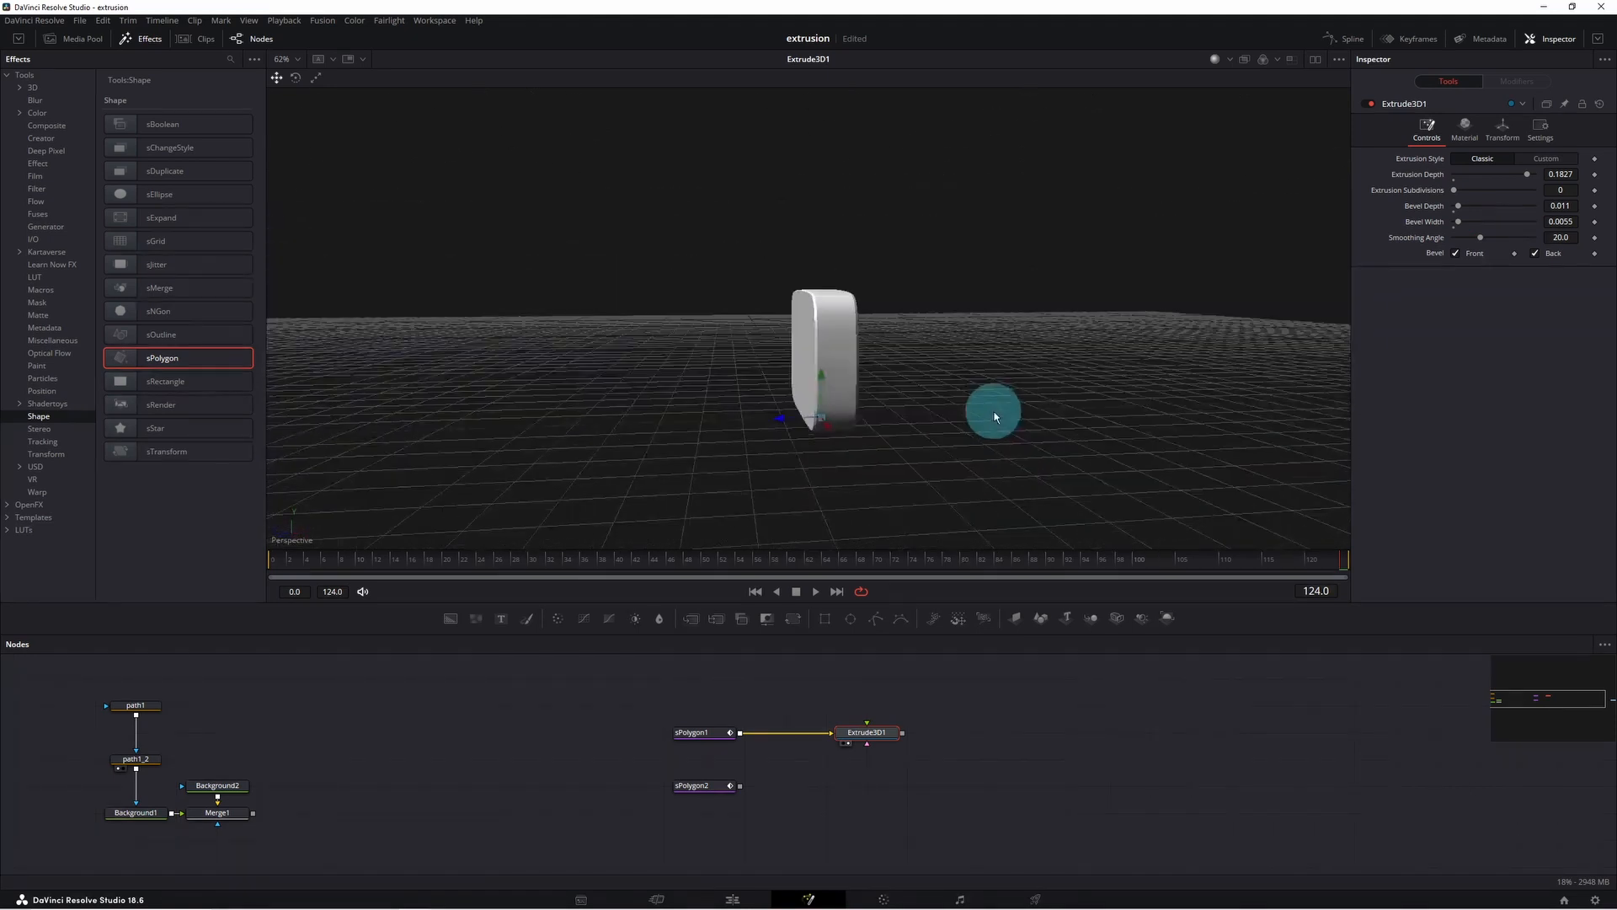
Duplicate Extrude3D1 below the original and connect sPolygon2 to the copy.
{"action": "right_click", "coordinate": [881, 738]}
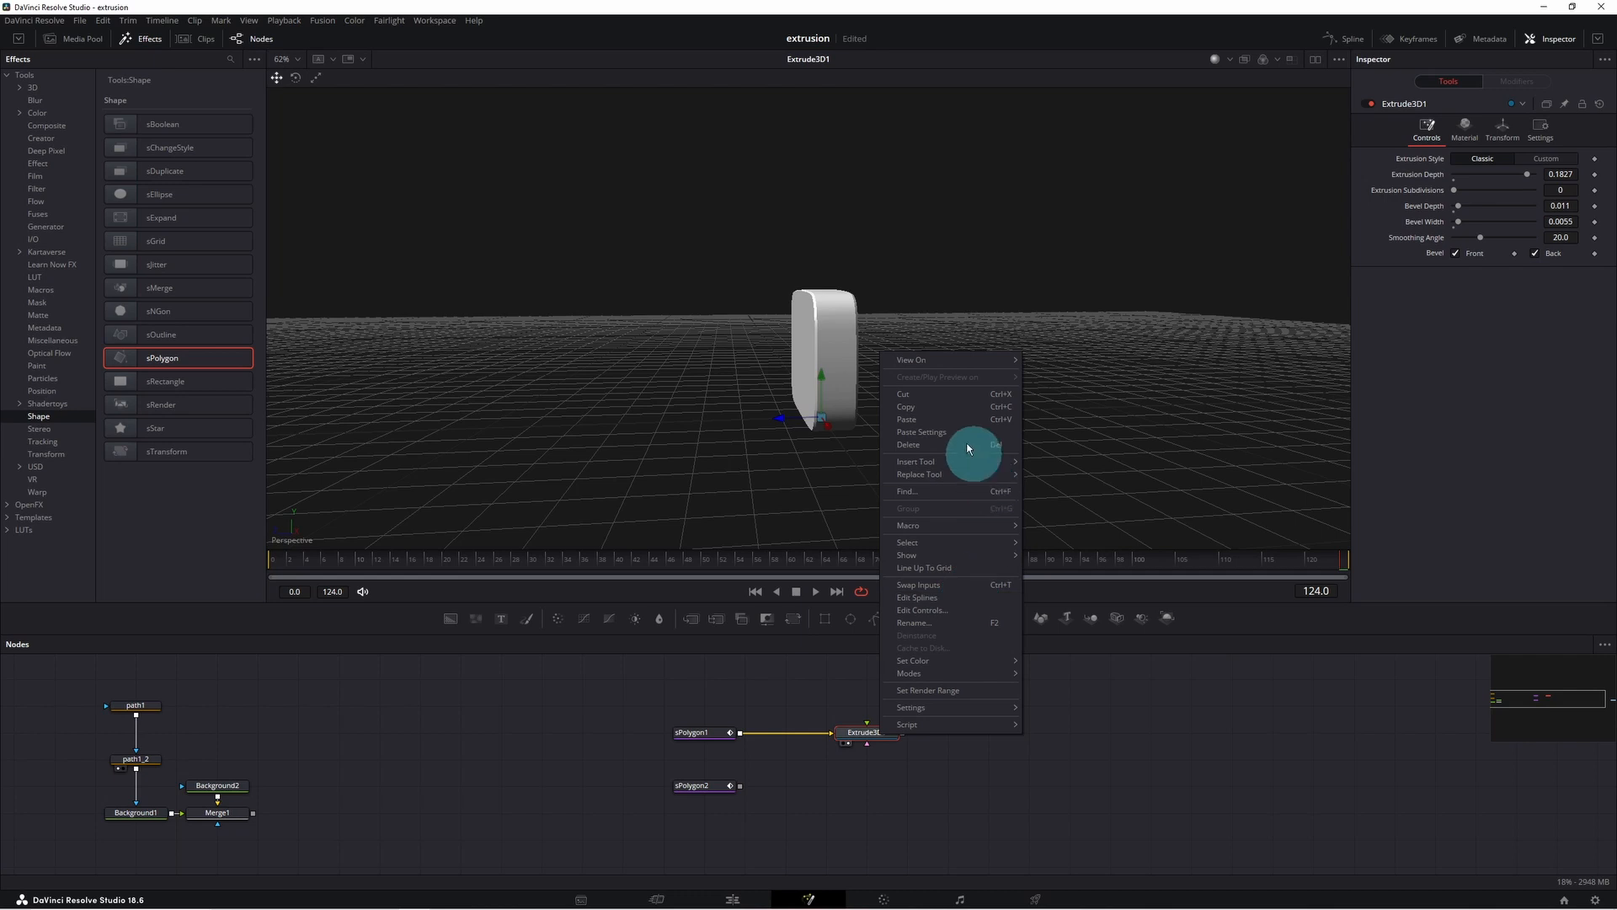
{"action": "left_click", "coordinate": [938, 406]}
{"action": "right_click", "coordinate": [876, 782]}
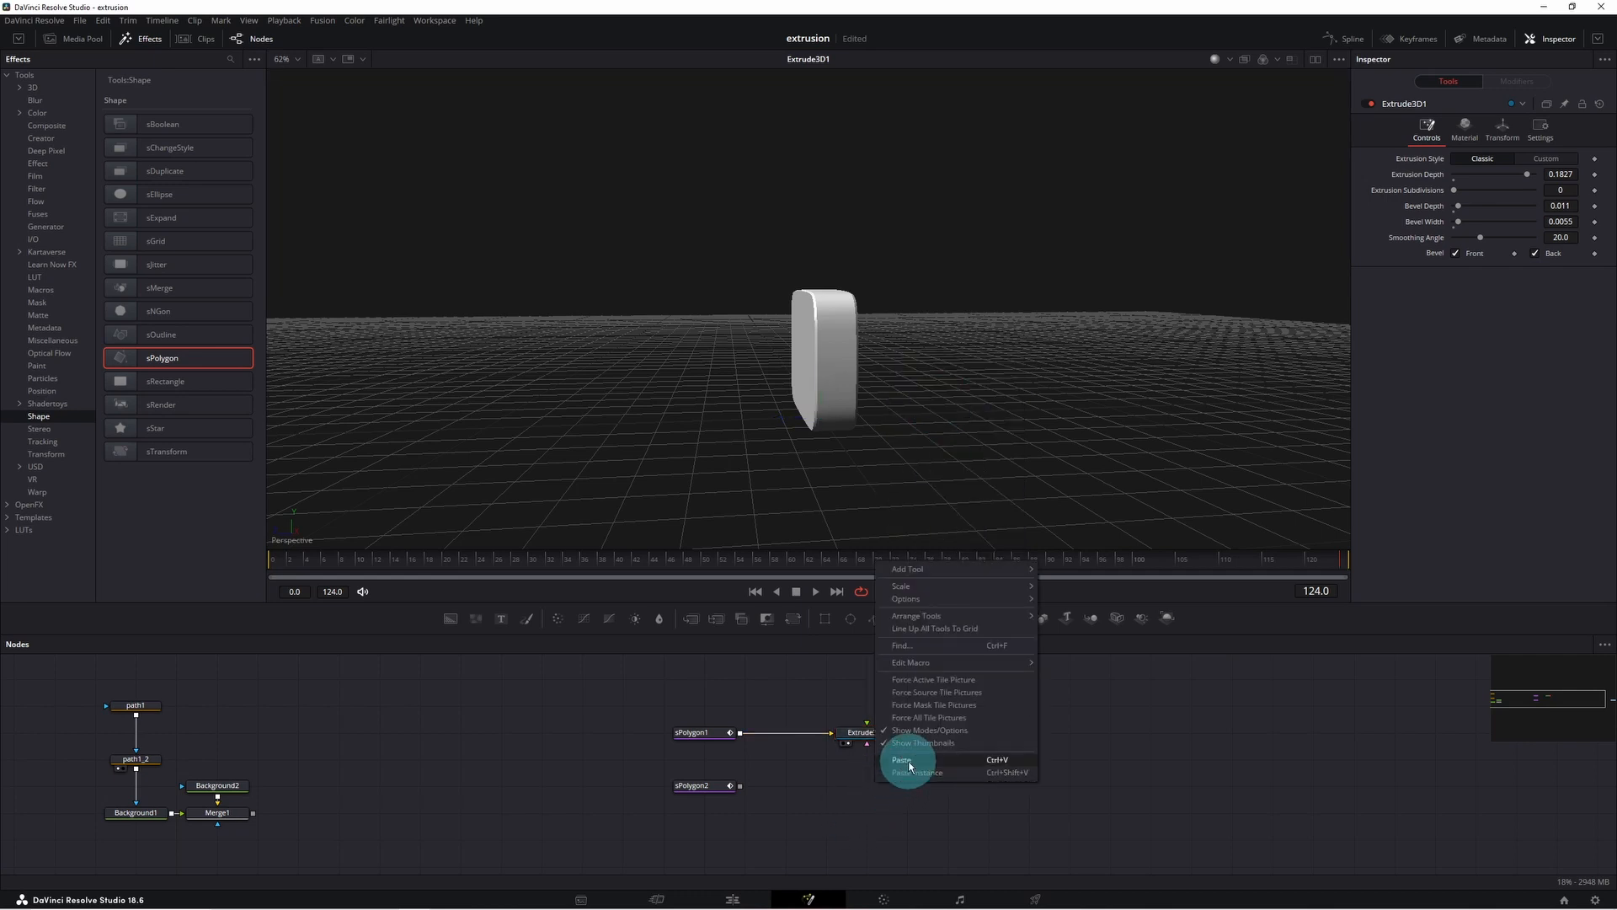
{"action": "left_click", "coordinate": [909, 765]}
{"action": "left_click_drag", "start_coordinate": [740, 787], "coordinate": [834, 785]}
{"action": "left_click", "coordinate": [922, 784]}
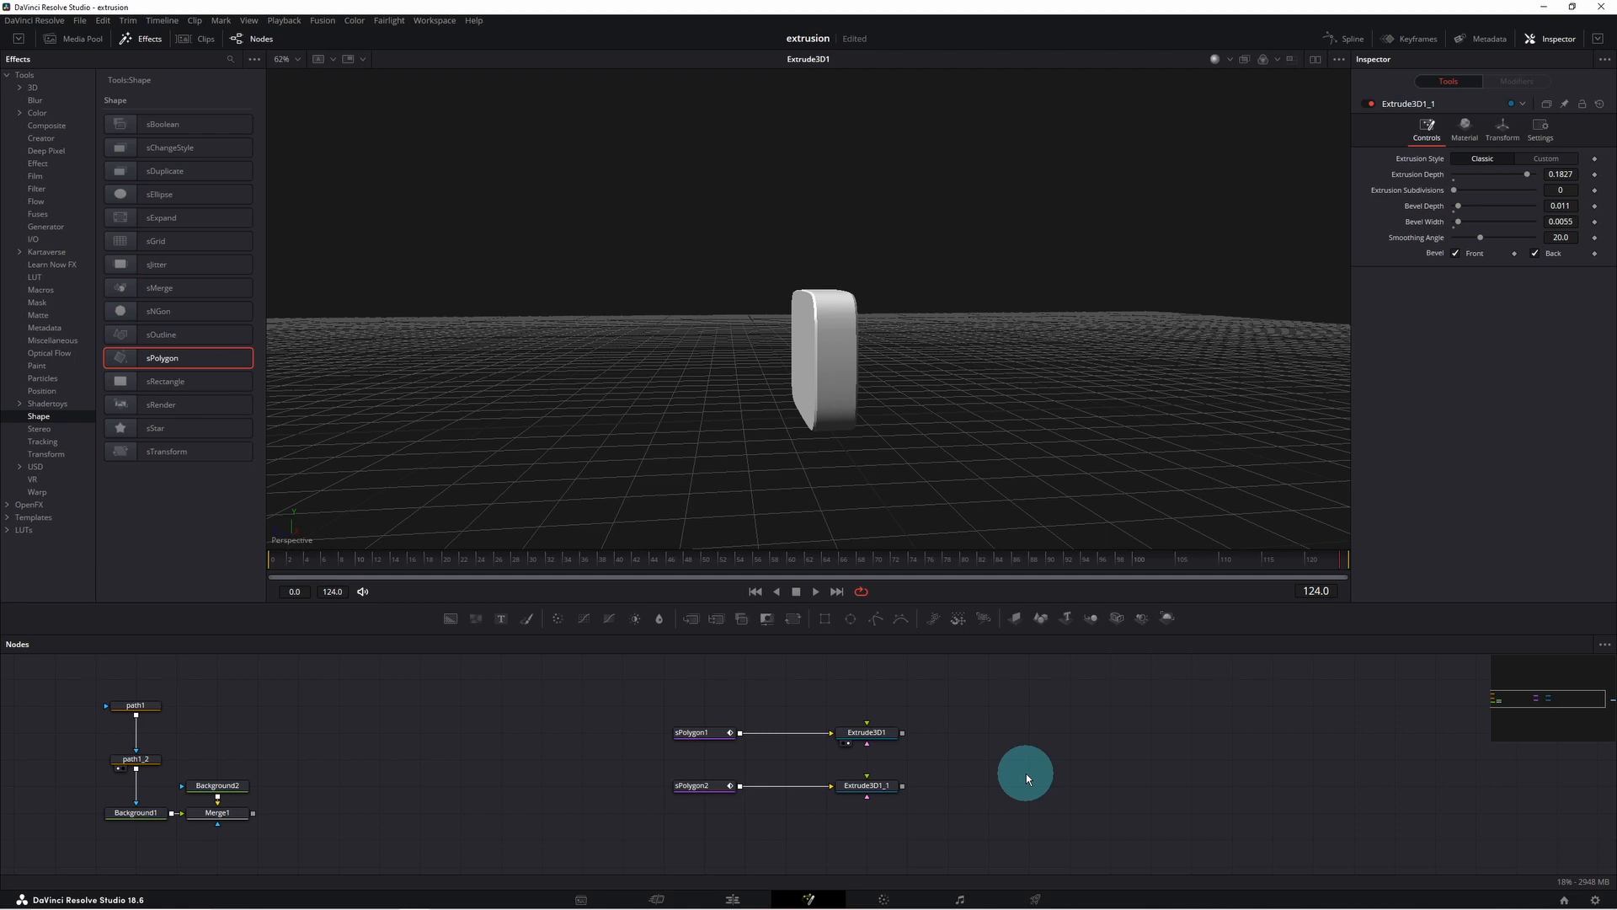
Add a uMerge node, connect both Extrude 3D nodes to it and view the merged result.
{"action": "key", "text": "shift+space"}
{"action": "type", "text": "u"}
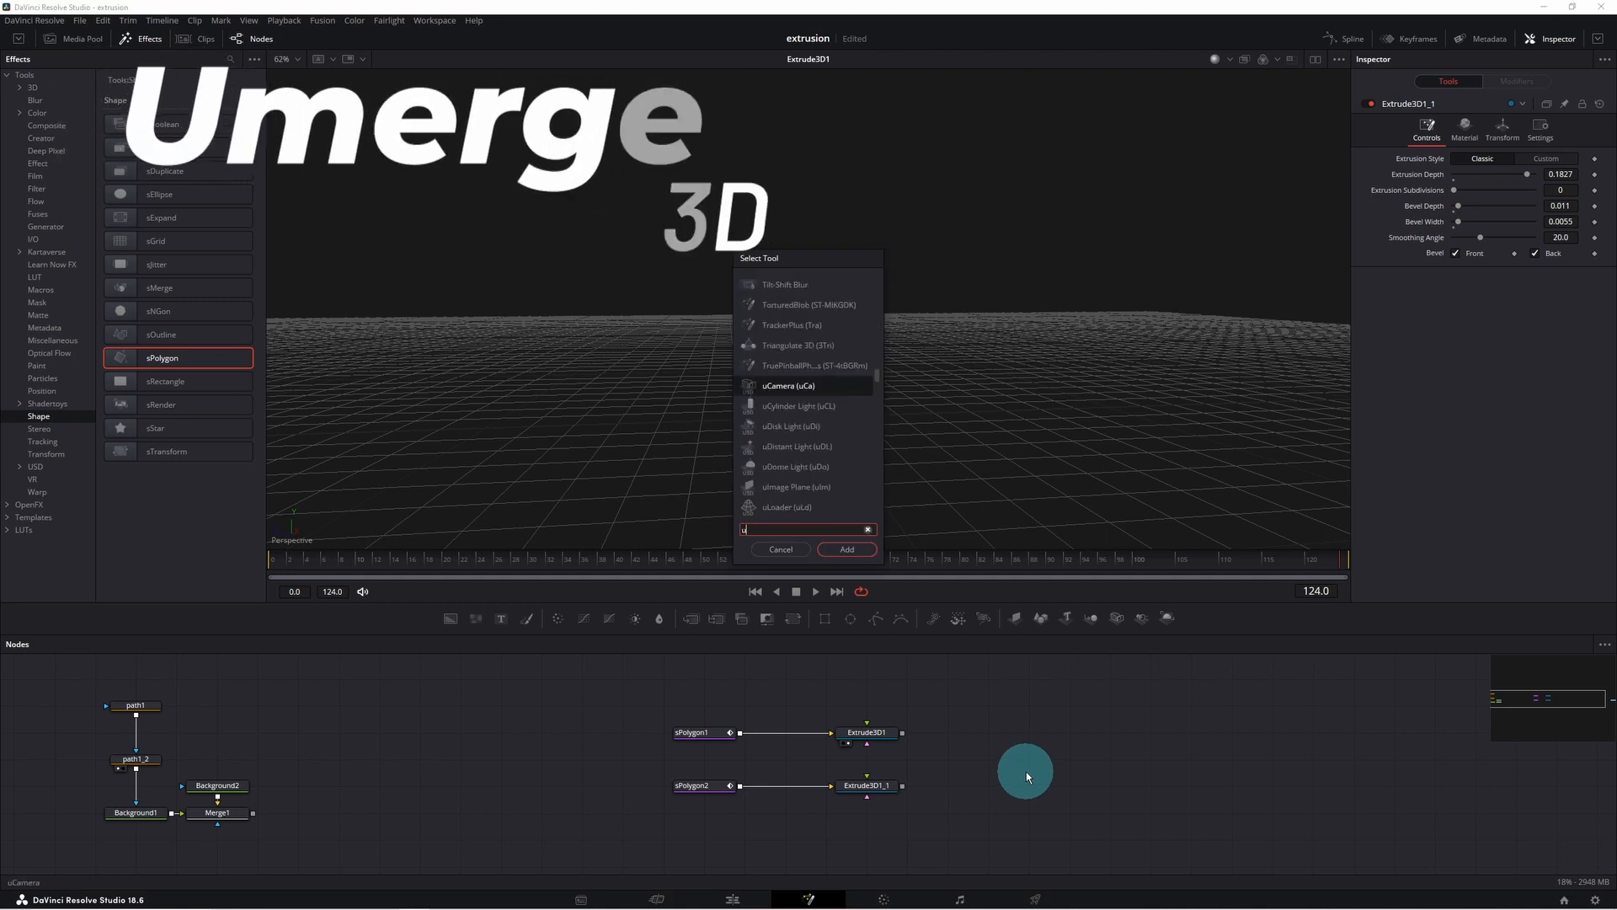
{"action": "type", "text": "Merge"}
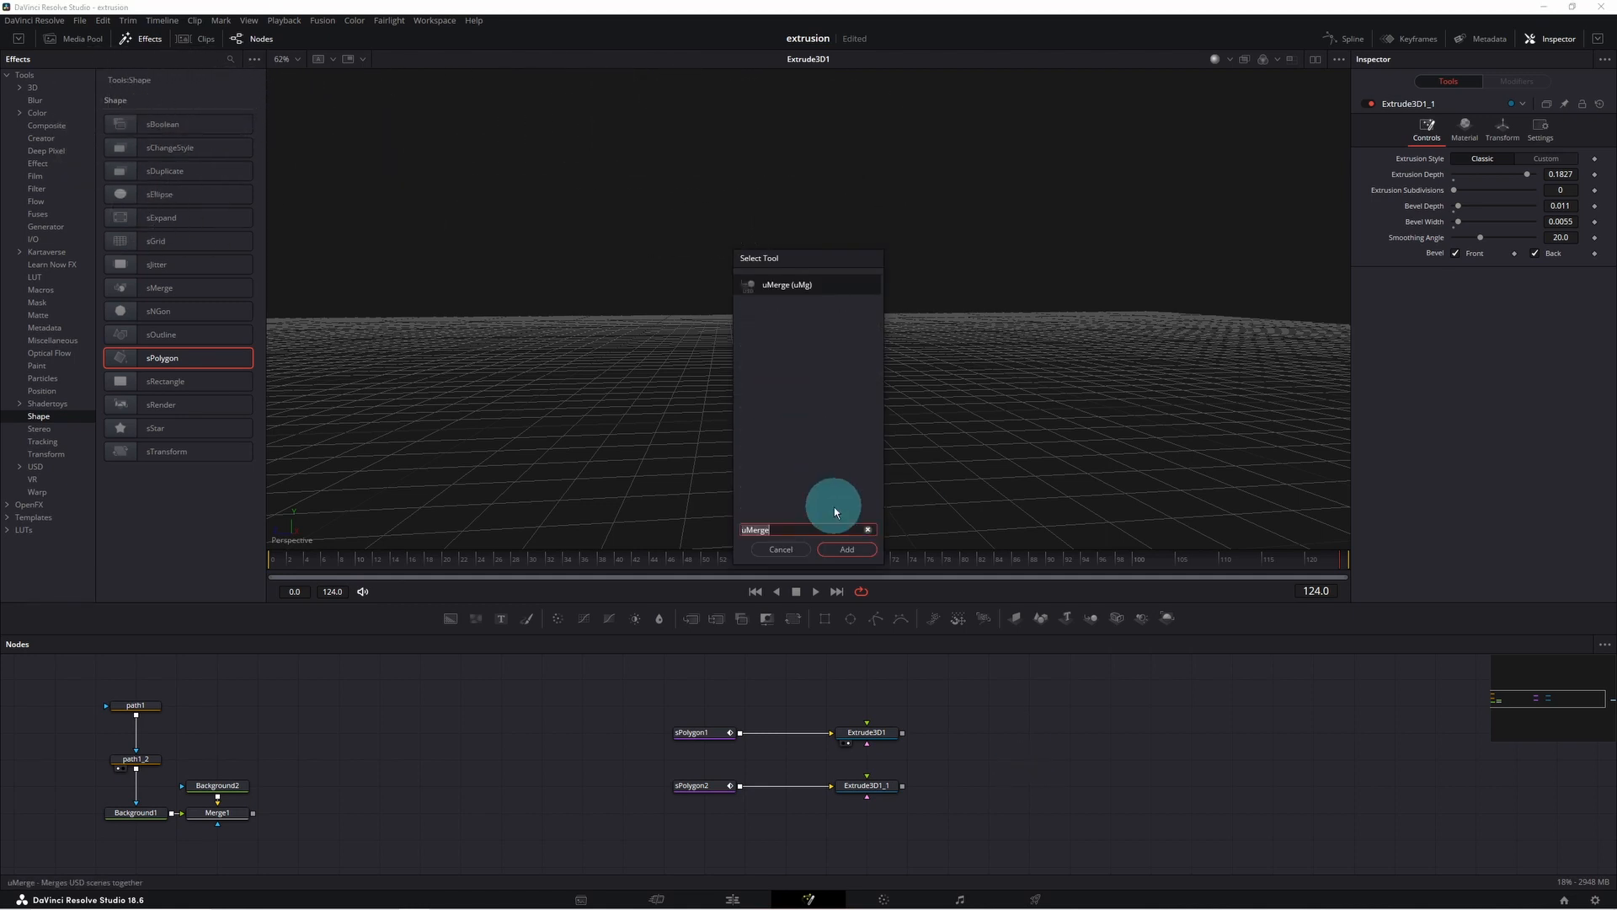
{"action": "left_click", "coordinate": [854, 550]}
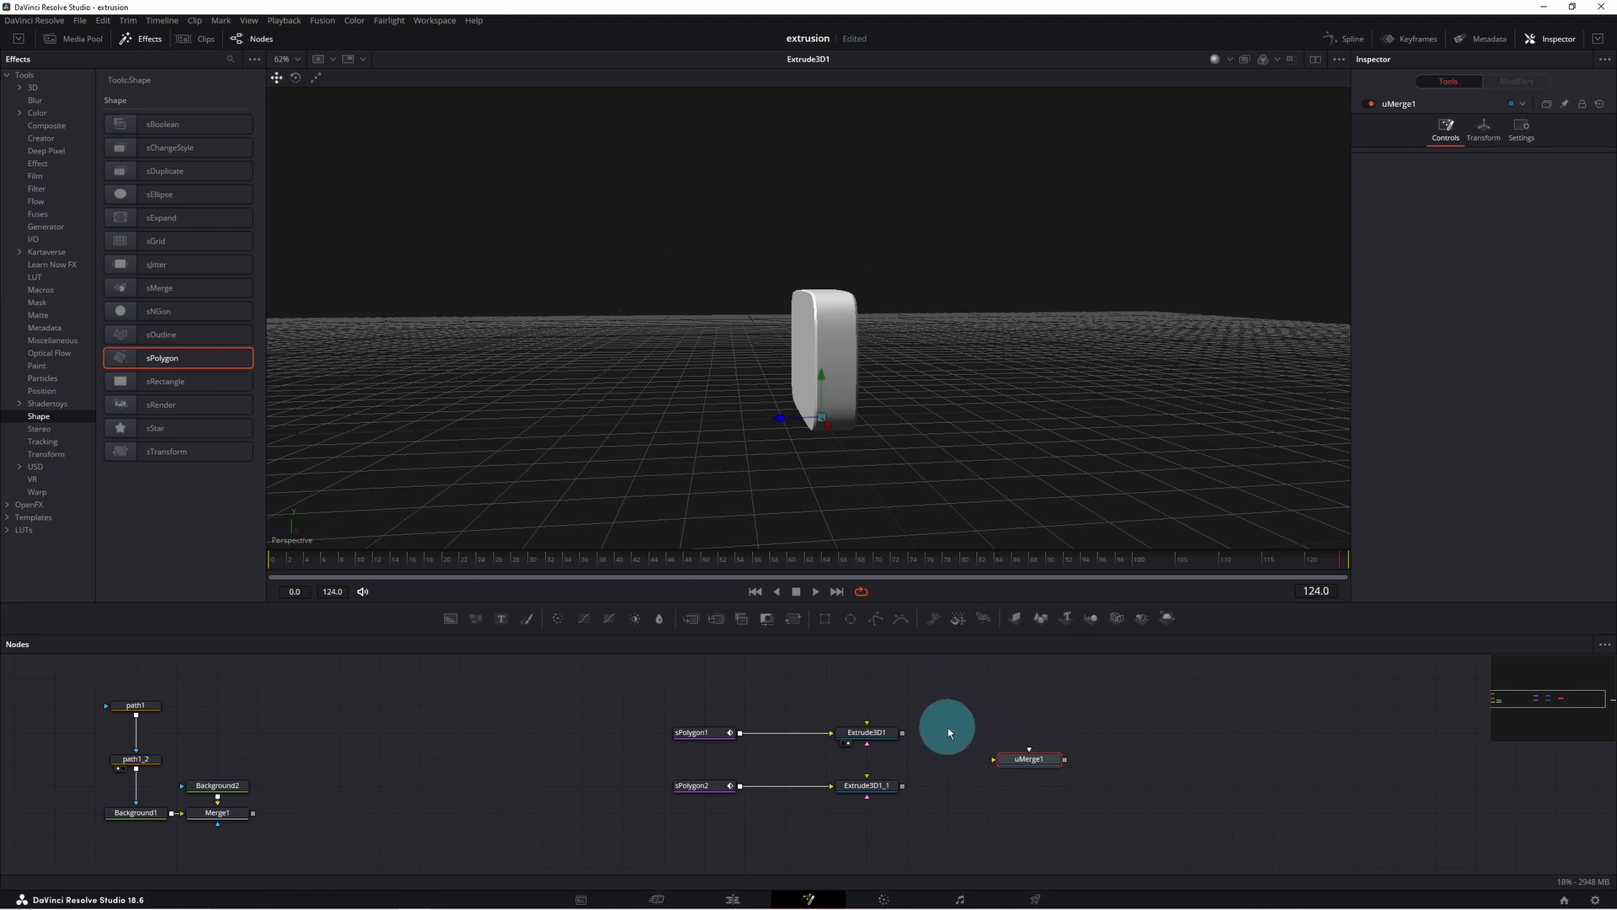
{"action": "left_click_drag", "start_coordinate": [902, 785], "coordinate": [1029, 759]}
{"action": "left_click_drag", "start_coordinate": [902, 732], "coordinate": [994, 588]}
{"action": "scroll", "coordinate": [1170, 366], "scroll_direction": "up", "scroll_amount": 6}
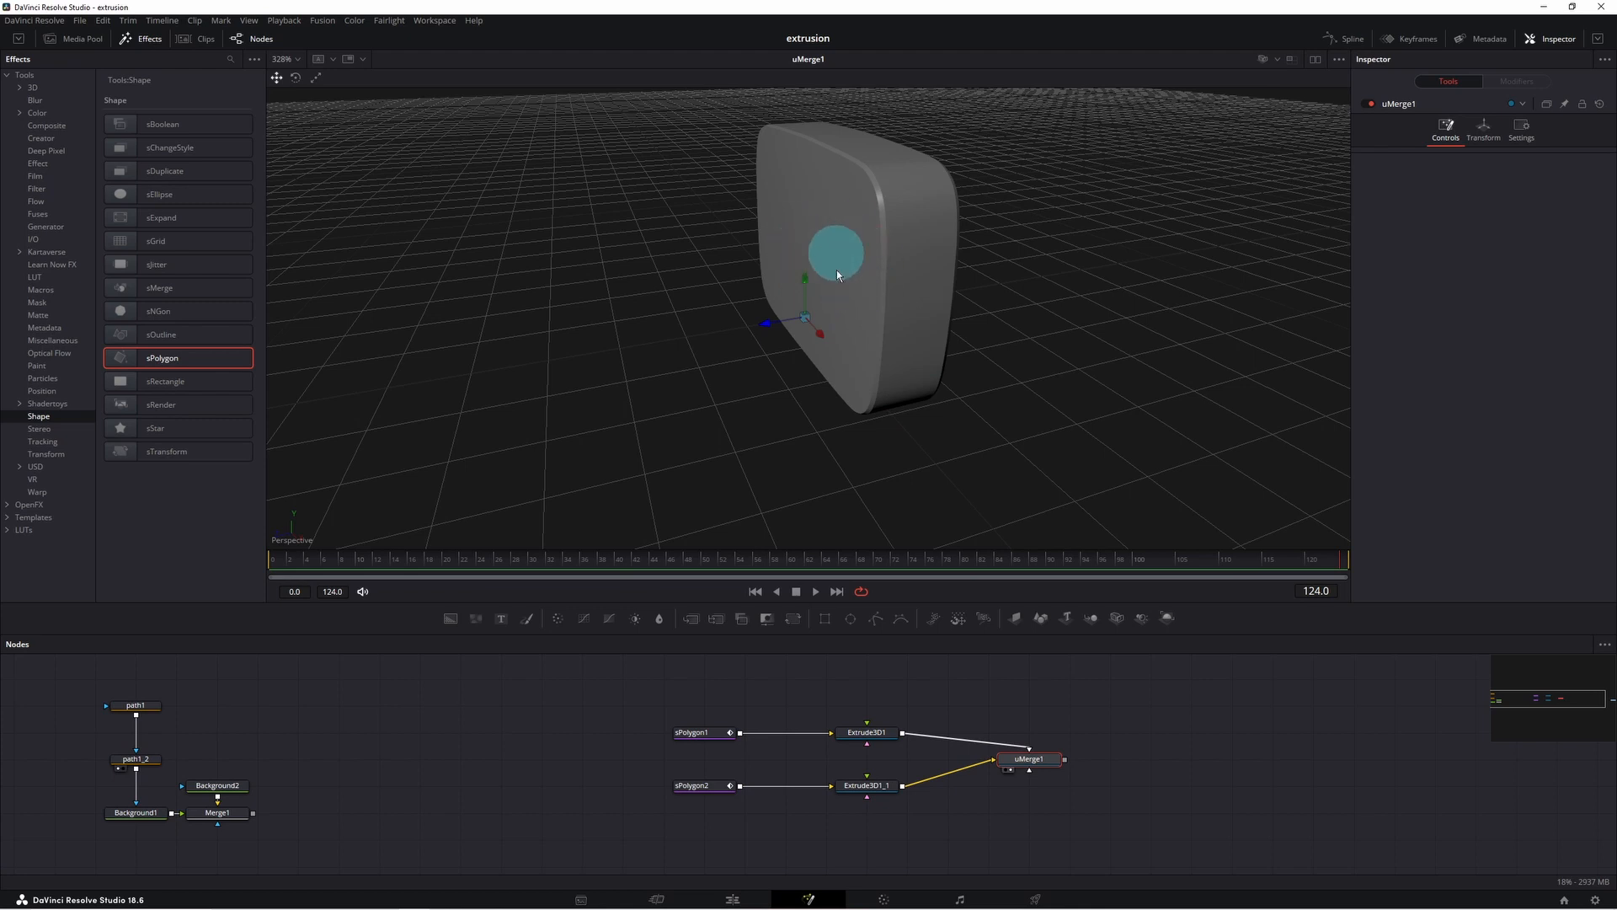
Make room in the node tree and insert an sBoolean node between sPolygon1 and Extrude3D1.
{"action": "left_click_drag", "start_coordinate": [1029, 759], "coordinate": [1282, 790]}
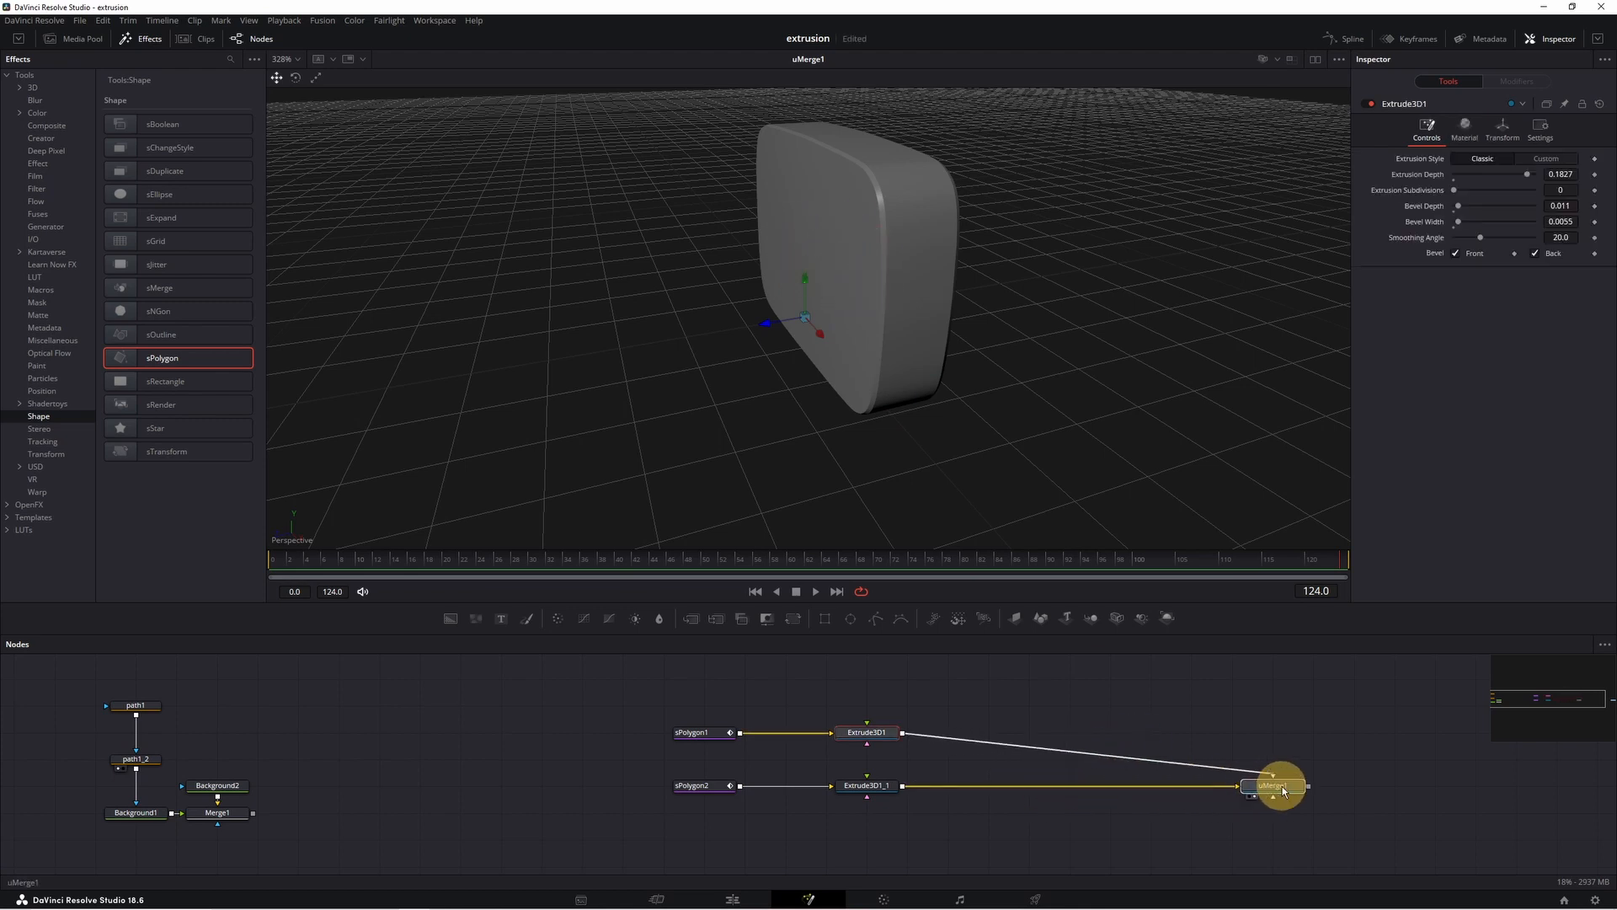
{"action": "left_click", "coordinate": [876, 733]}
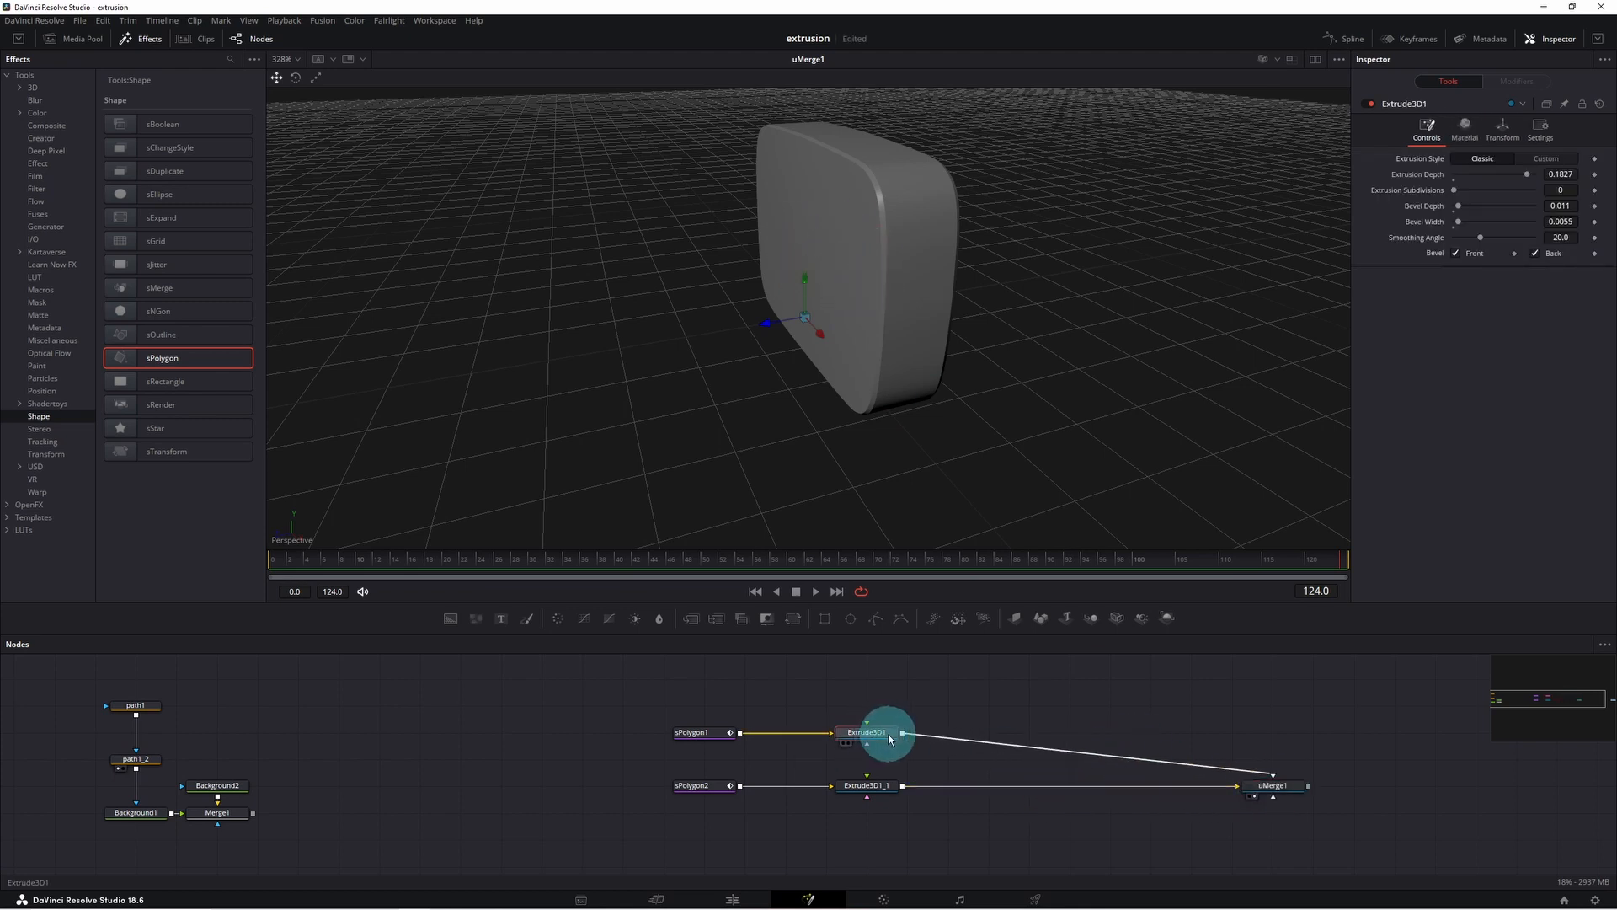
{"action": "key", "text": "shift+space"}
{"action": "type", "text": "sbo"}
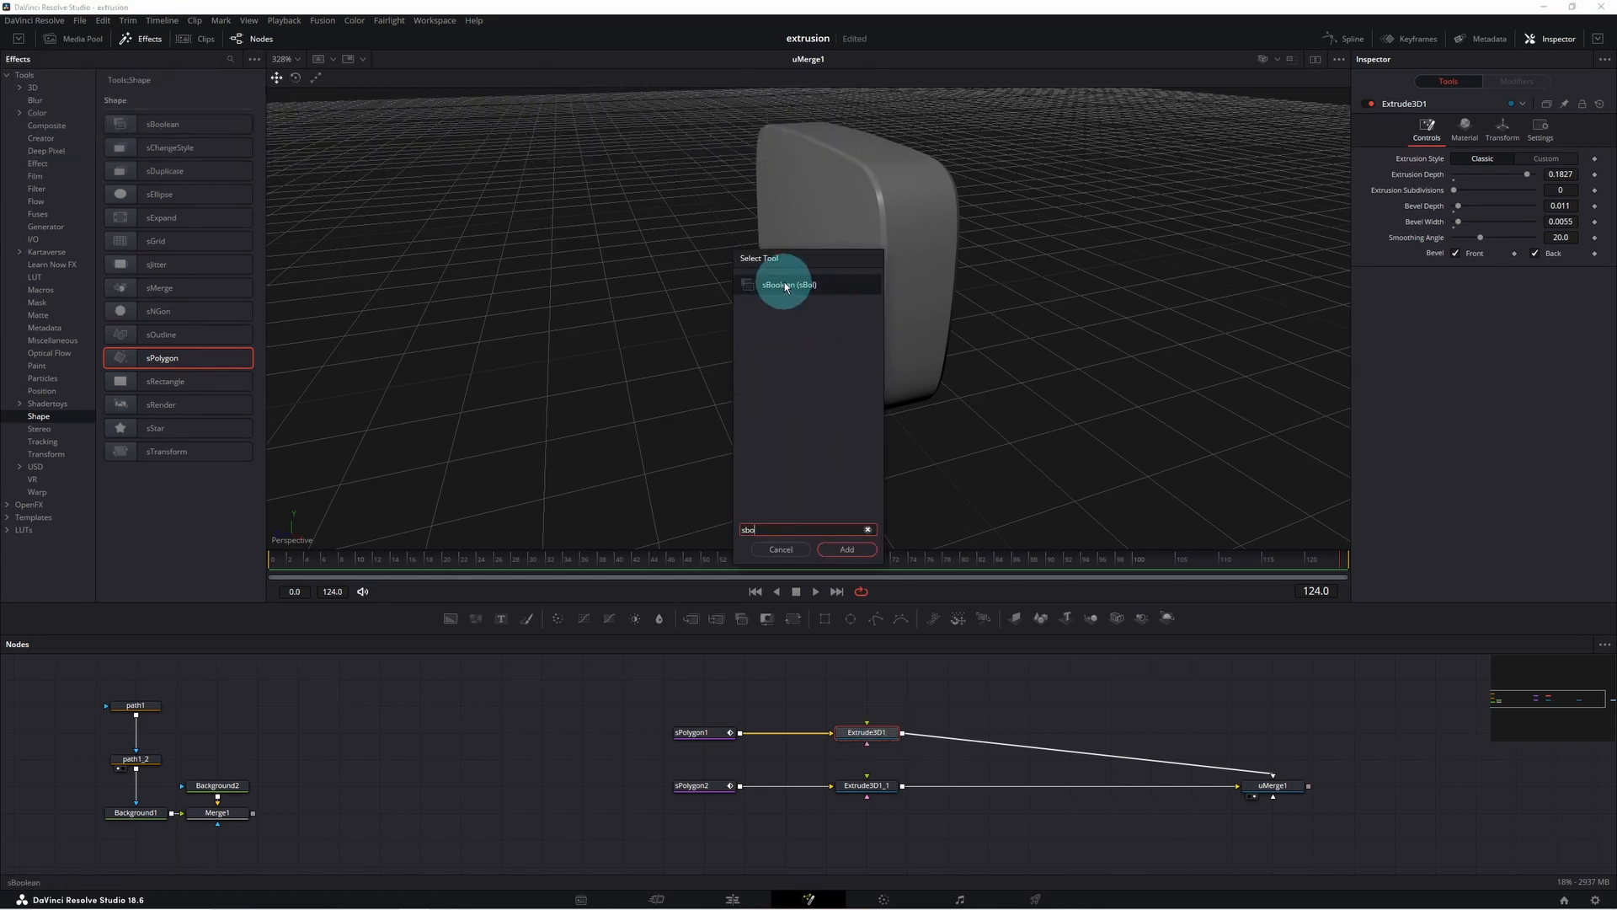
{"action": "double_click", "coordinate": [786, 290]}
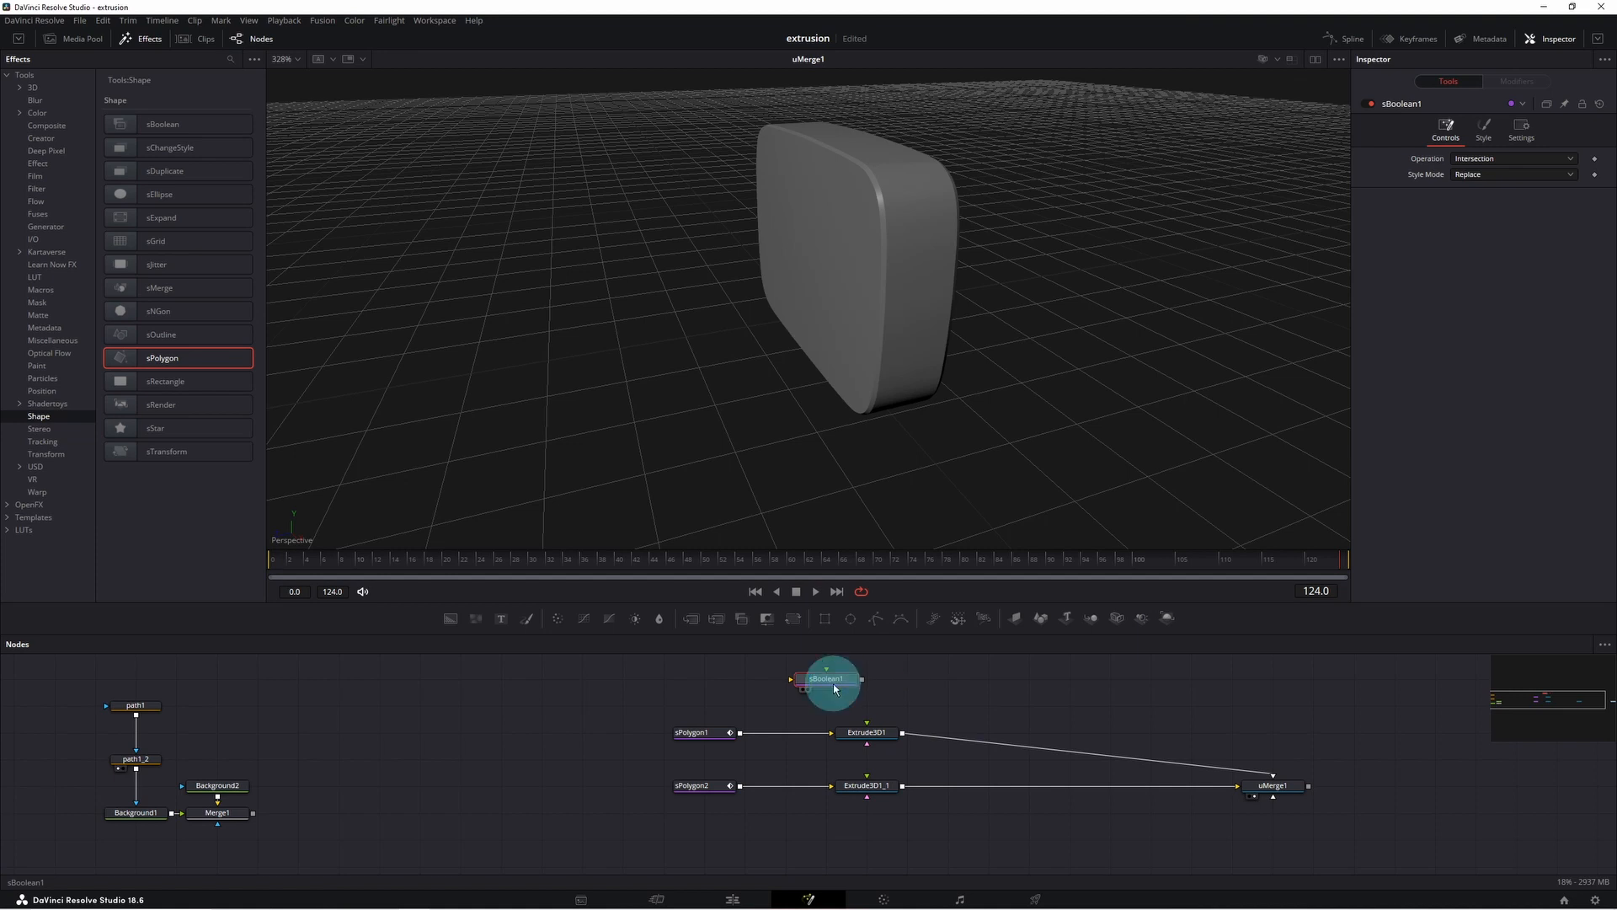
{"action": "left_click_drag", "start_coordinate": [893, 732], "coordinate": [974, 733]}
{"action": "left_click_drag", "start_coordinate": [832, 679], "coordinate": [834, 727]}
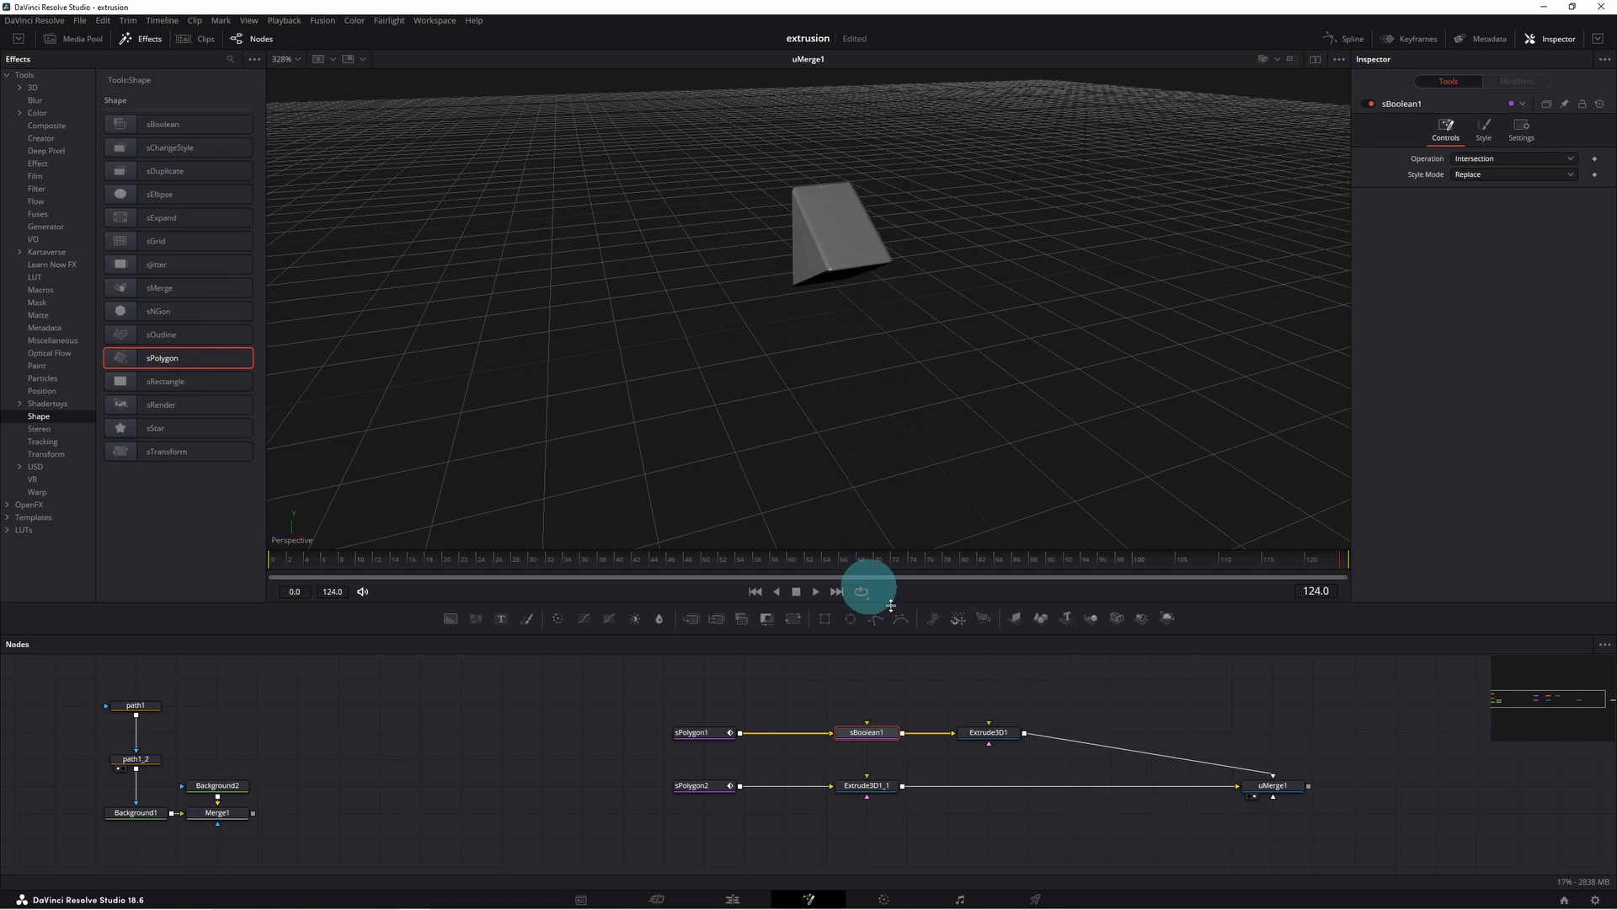
Duplicate sPolygon2 above sBoolean1 and connect the copy to the boolean's second input.
{"action": "left_click", "coordinate": [696, 789]}
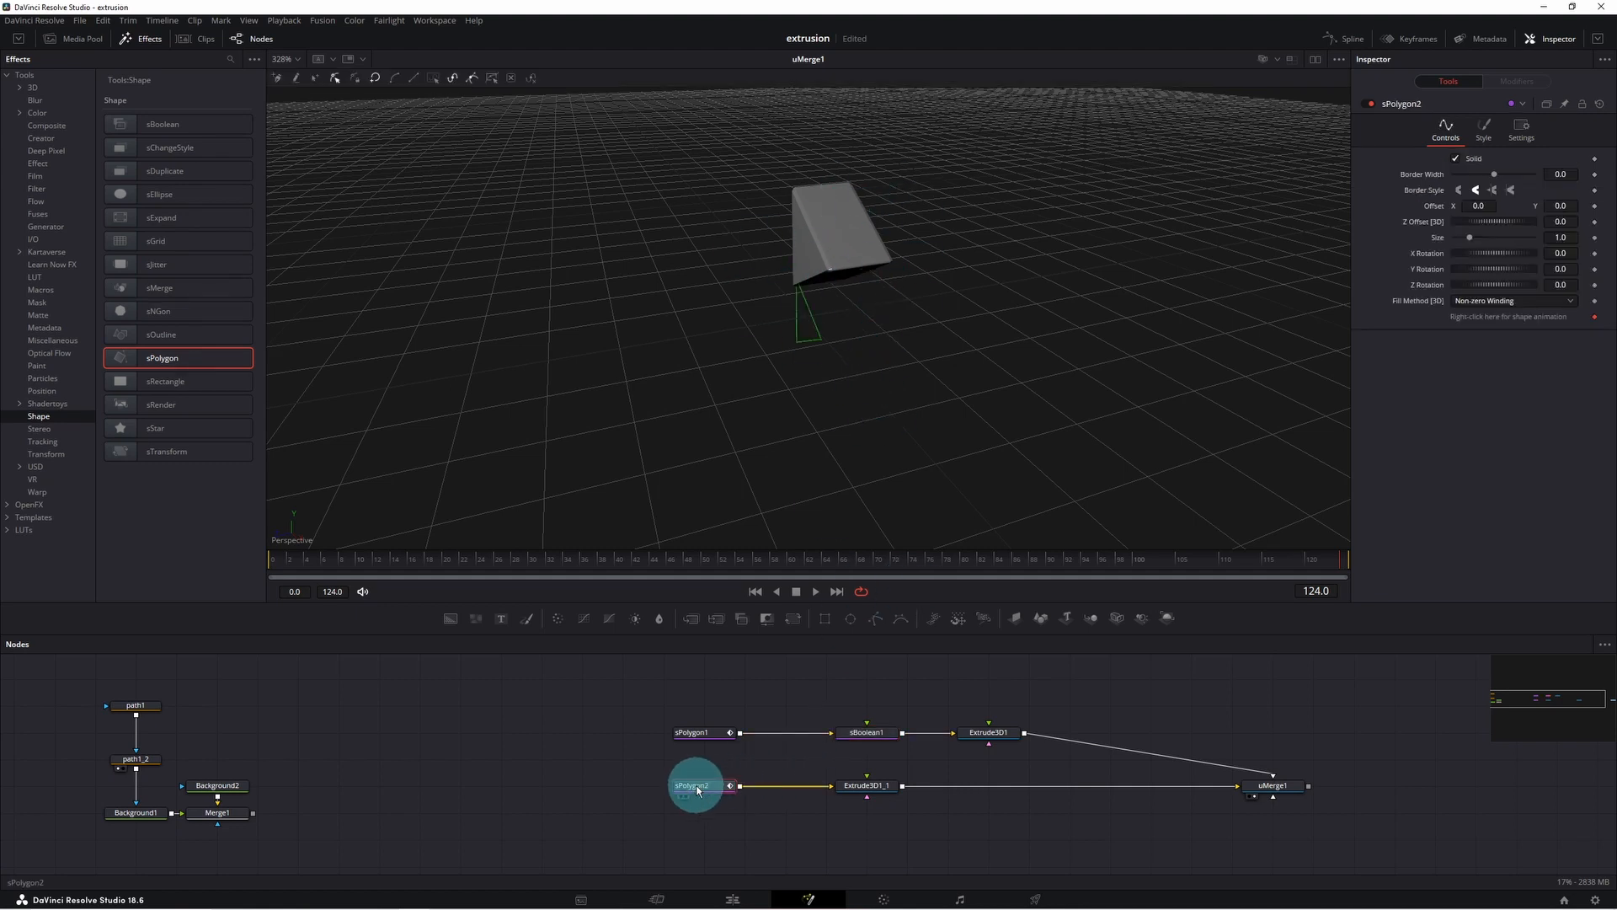
{"action": "key", "text": "ctrl+c"}
{"action": "key", "text": "ctrl+v"}
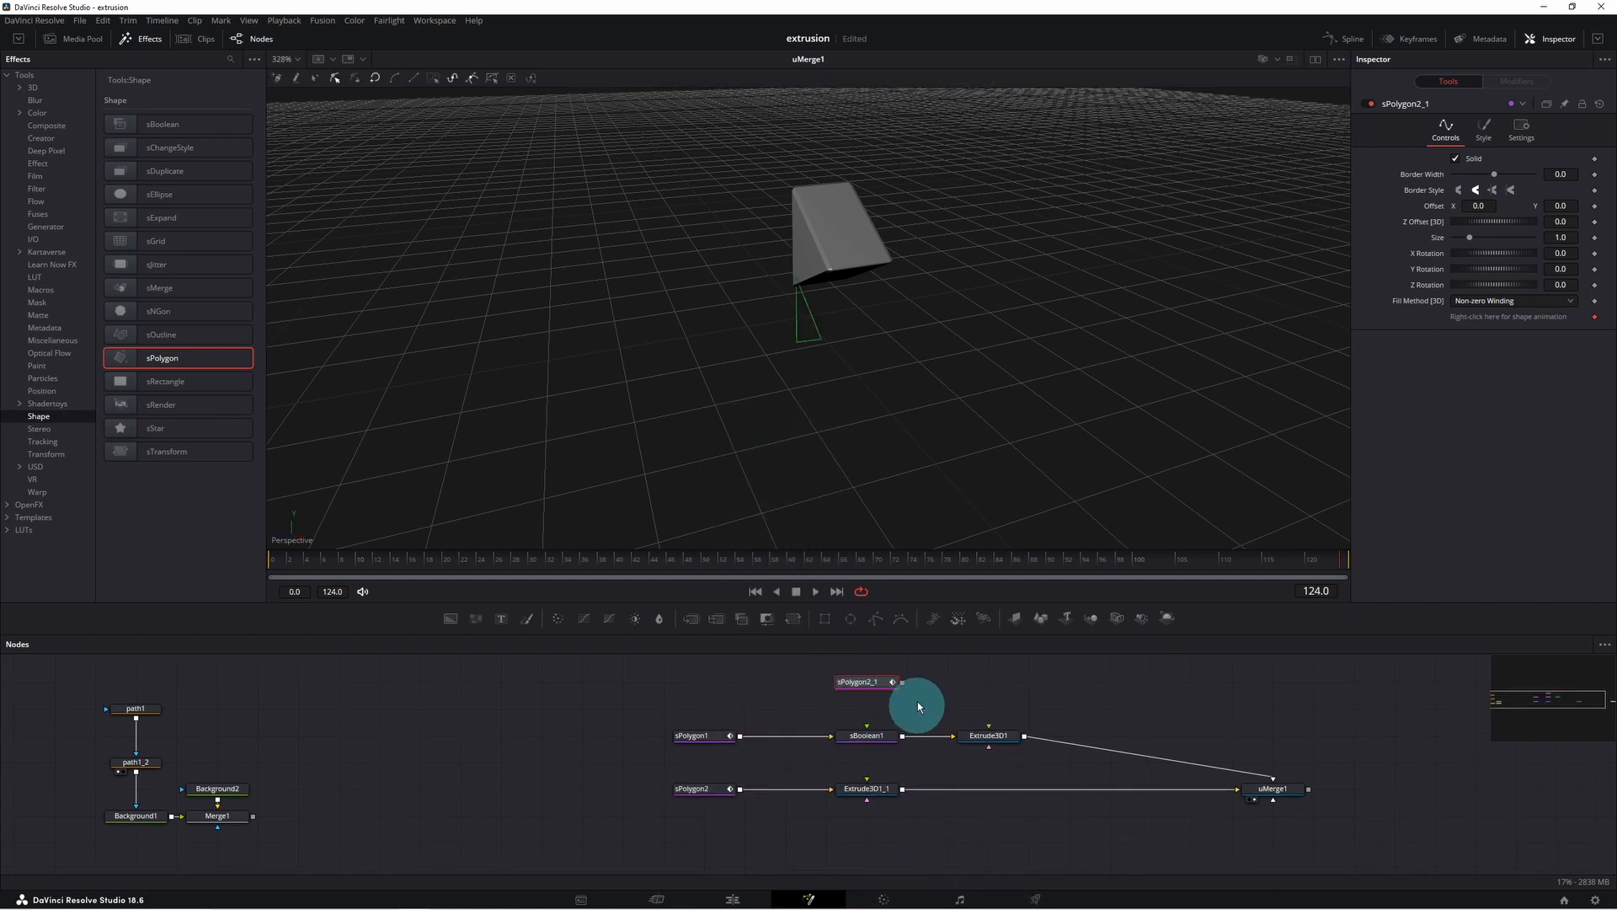
{"action": "left_click_drag", "start_coordinate": [902, 681], "coordinate": [866, 728]}
{"action": "left_click", "coordinate": [863, 736]}
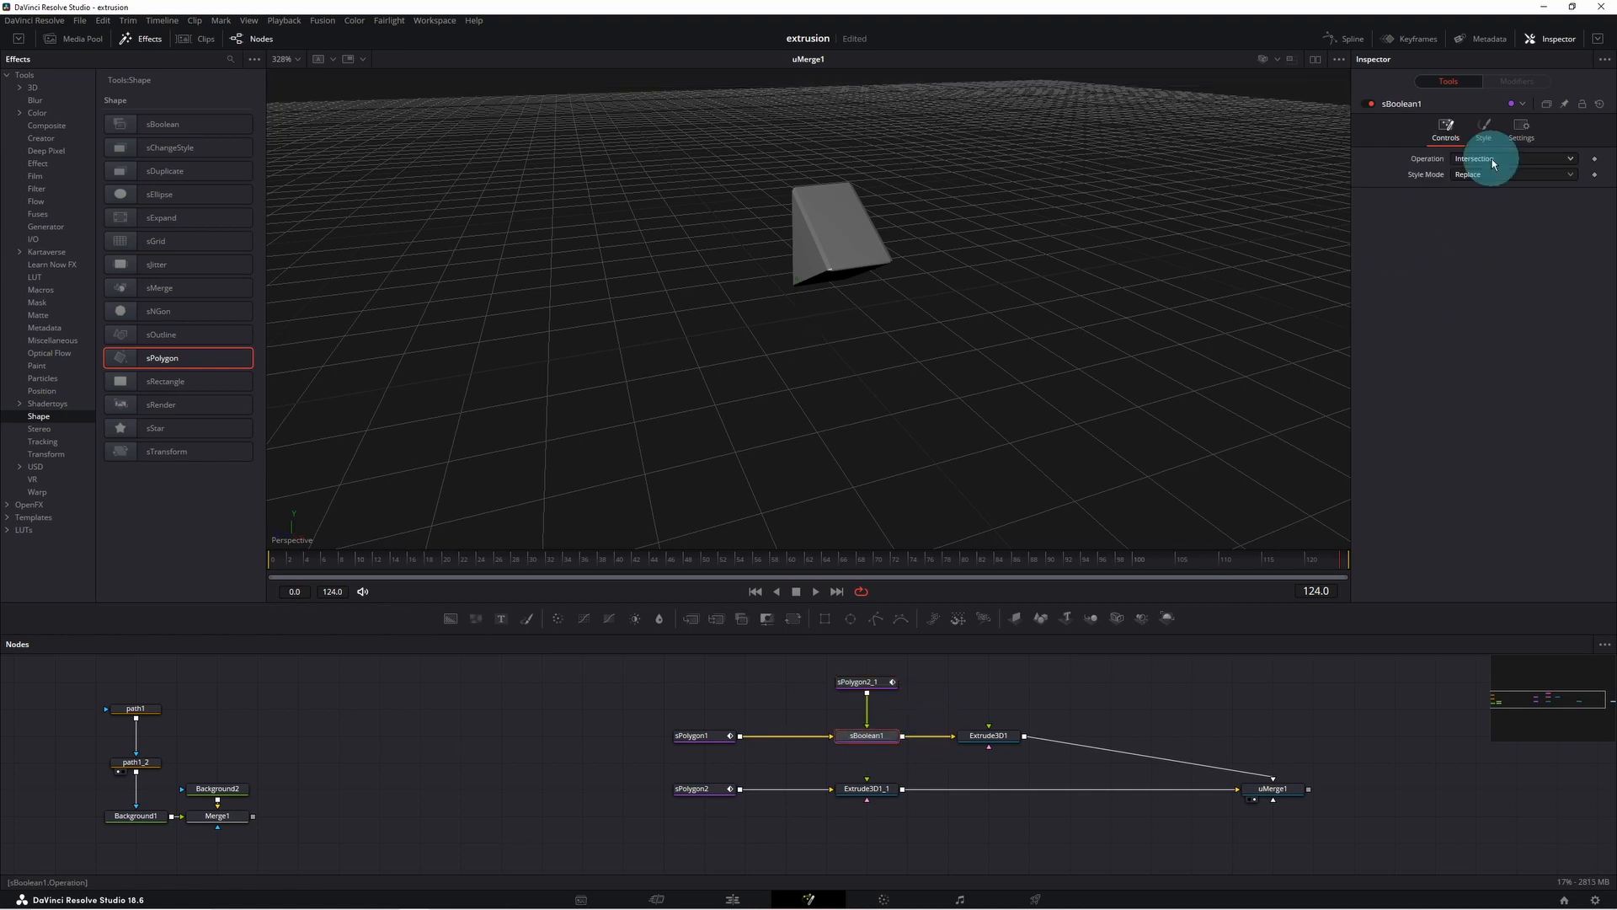
Set the operation of sBoolean1 to Subtract so sPolygon2_1 is cut out of sPolygon1.
{"action": "left_click", "coordinate": [1493, 162]}
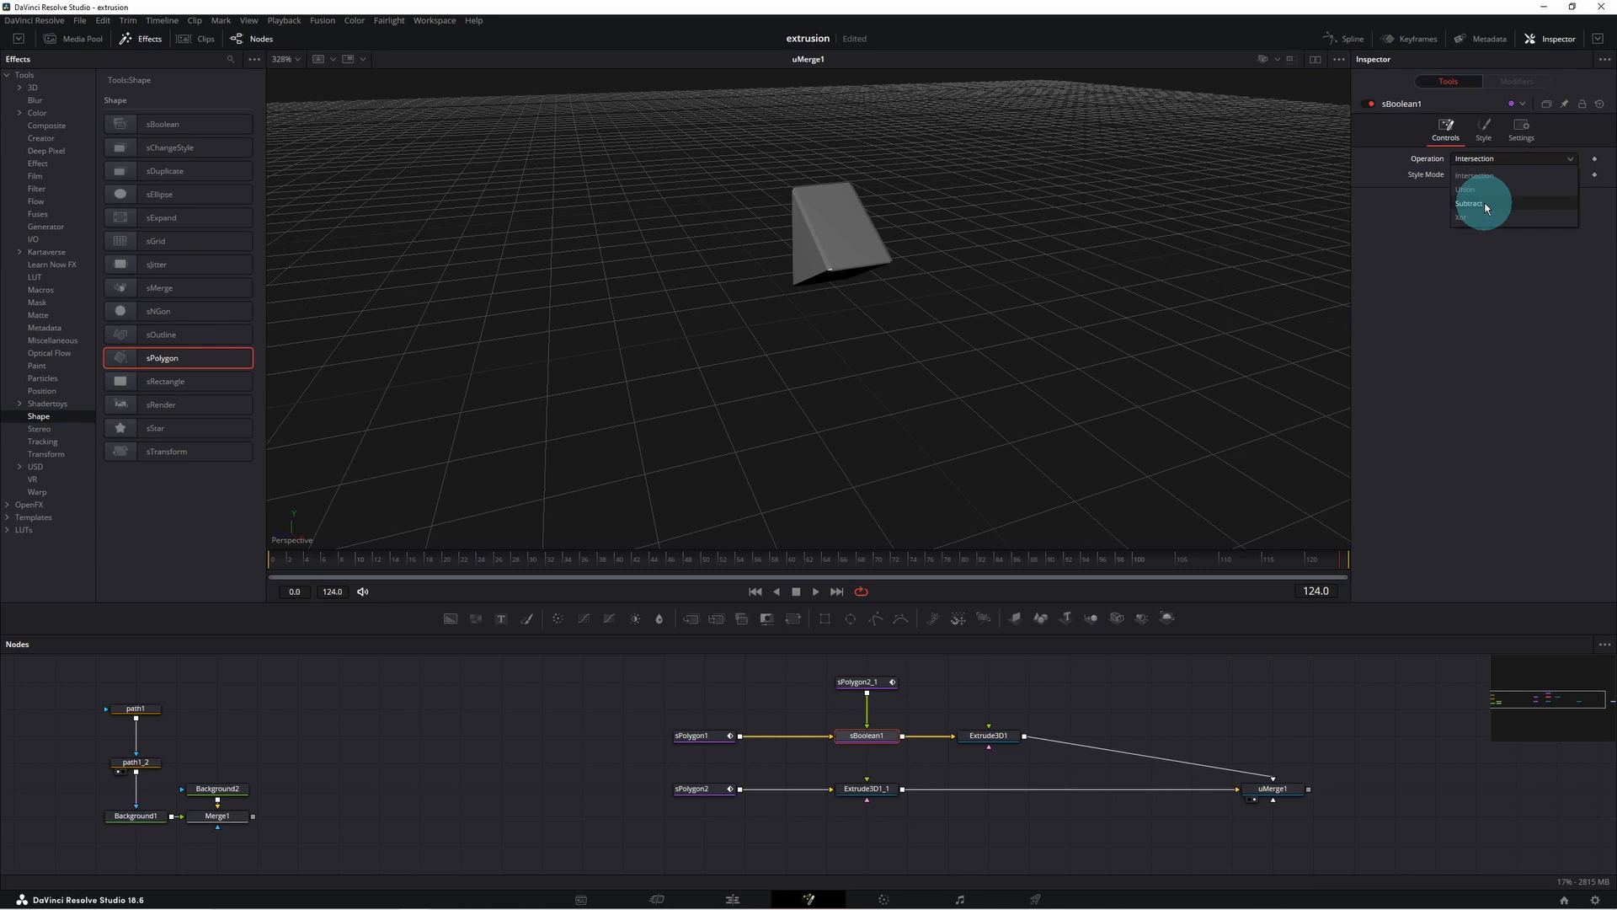
{"action": "left_click", "coordinate": [1487, 208]}
{"action": "left_click_drag", "start_coordinate": [1185, 343], "coordinate": [982, 364]}
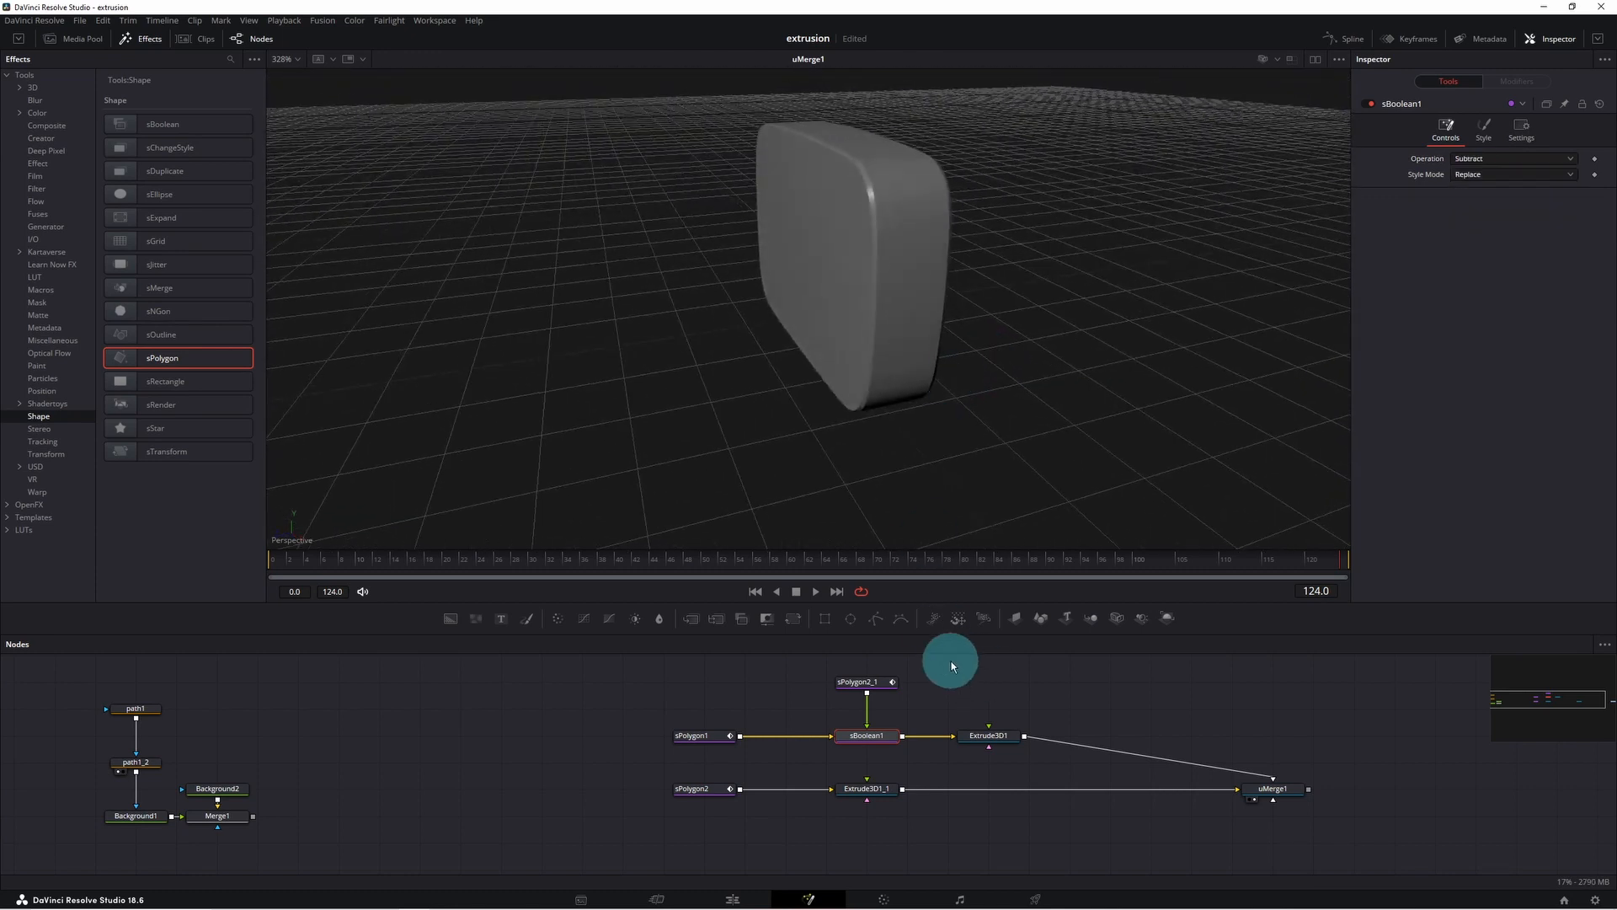
Make room before uMerge1 in the node tree and insert a uReplace Material node after Extrude3D1.
{"action": "left_click_drag", "start_coordinate": [880, 790], "coordinate": [1003, 792]}
{"action": "left_click_drag", "start_coordinate": [1298, 790], "coordinate": [1513, 787]}
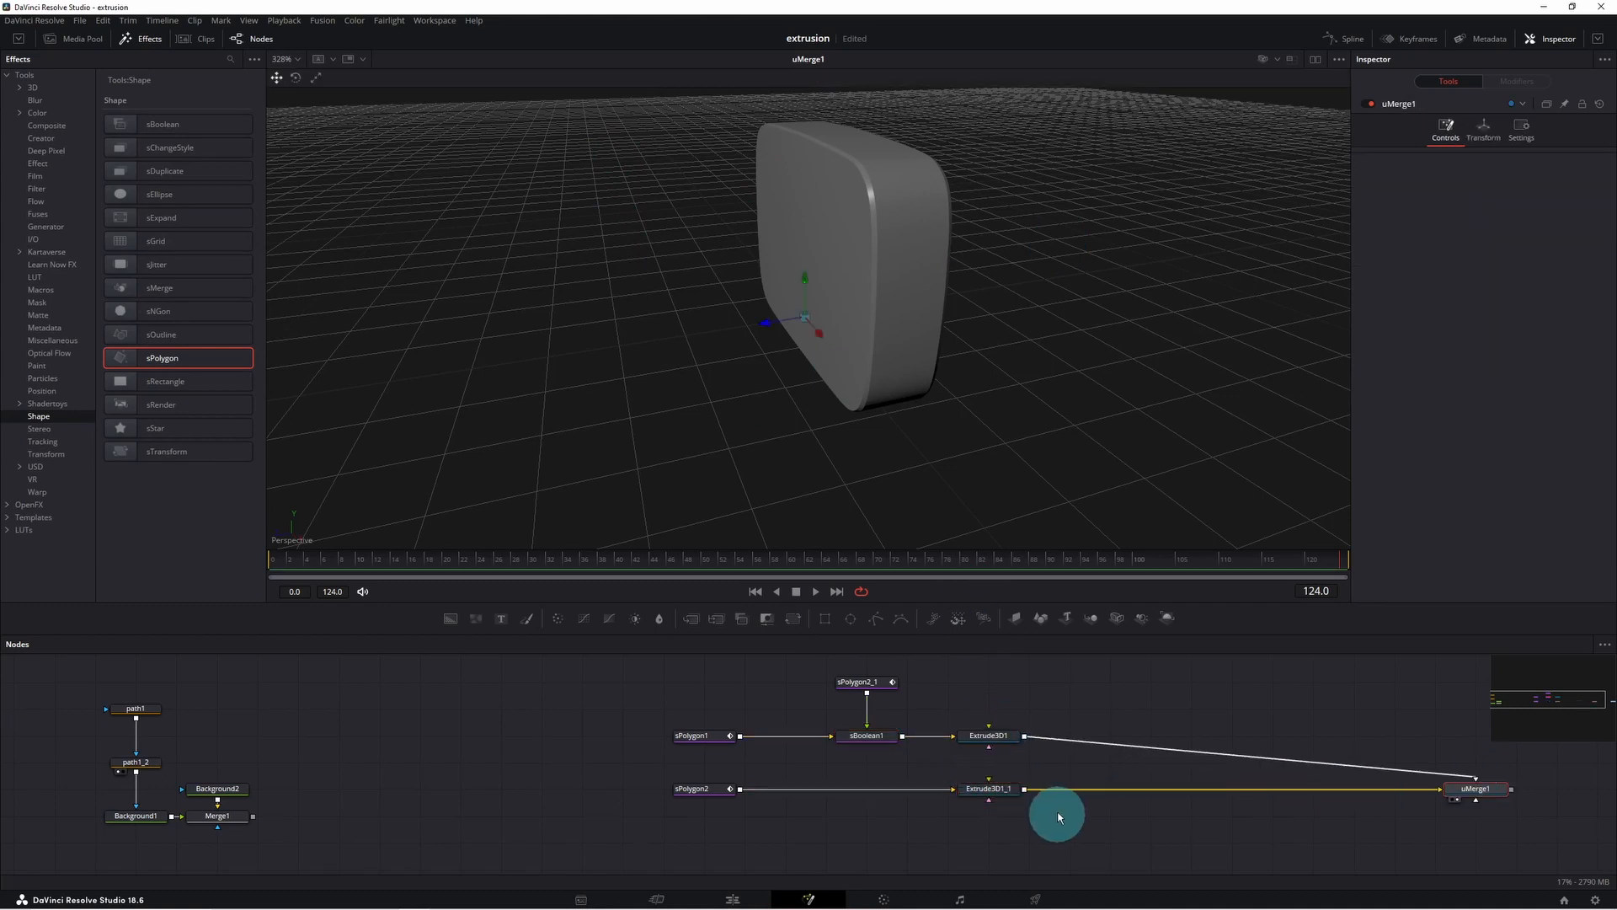
{"action": "left_click", "coordinate": [991, 742]}
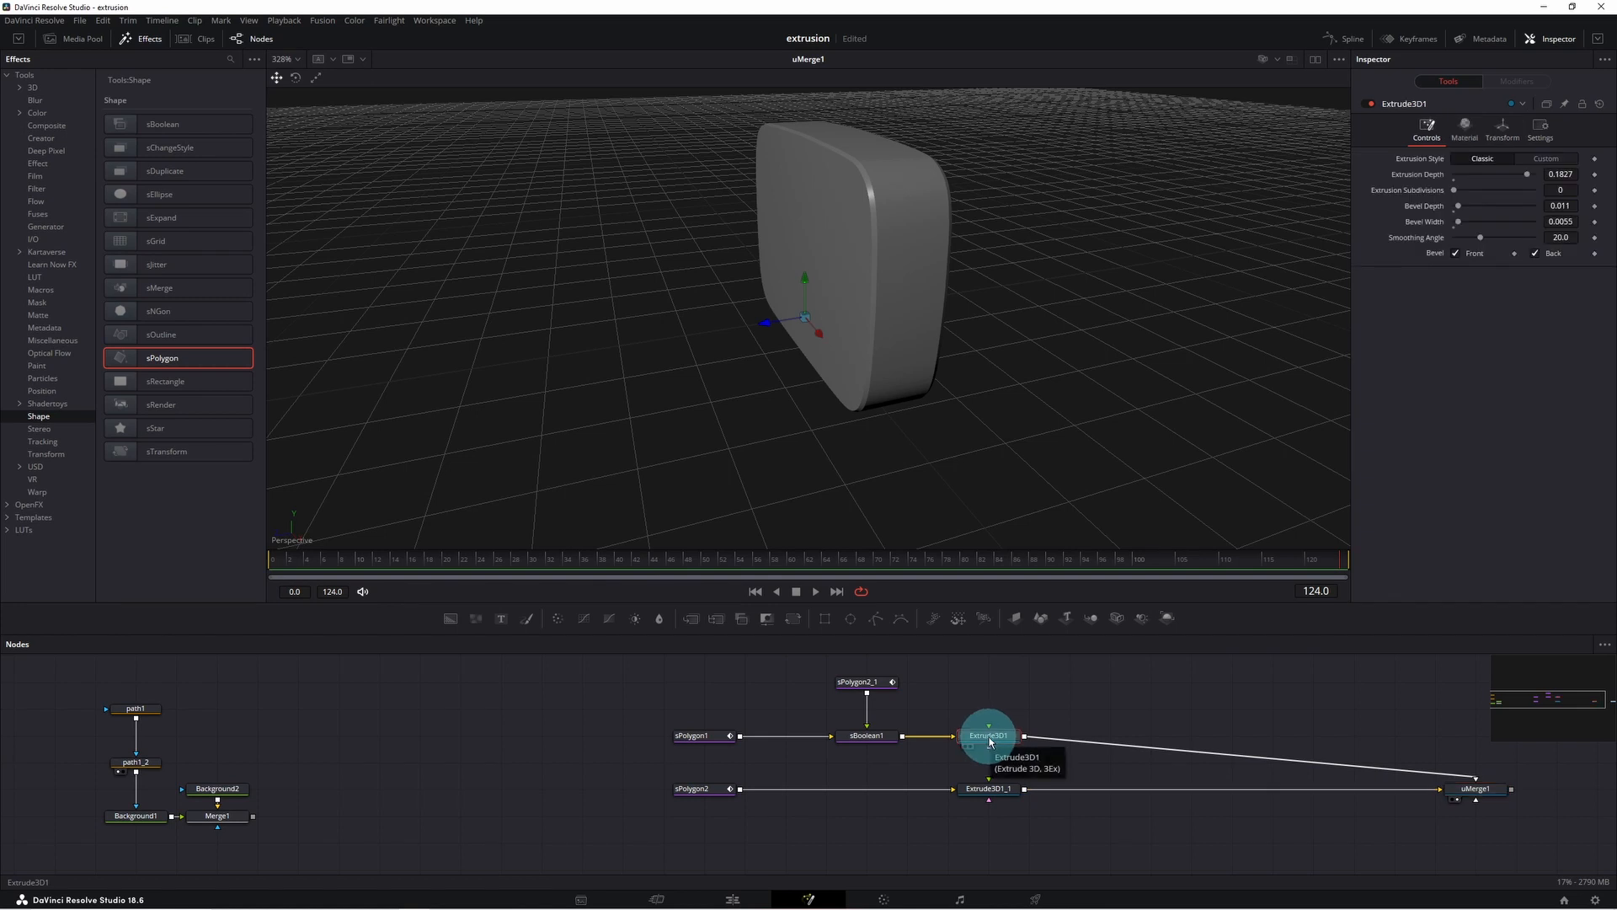
{"action": "key", "text": "shift+space"}
{"action": "type", "text": "ure"}
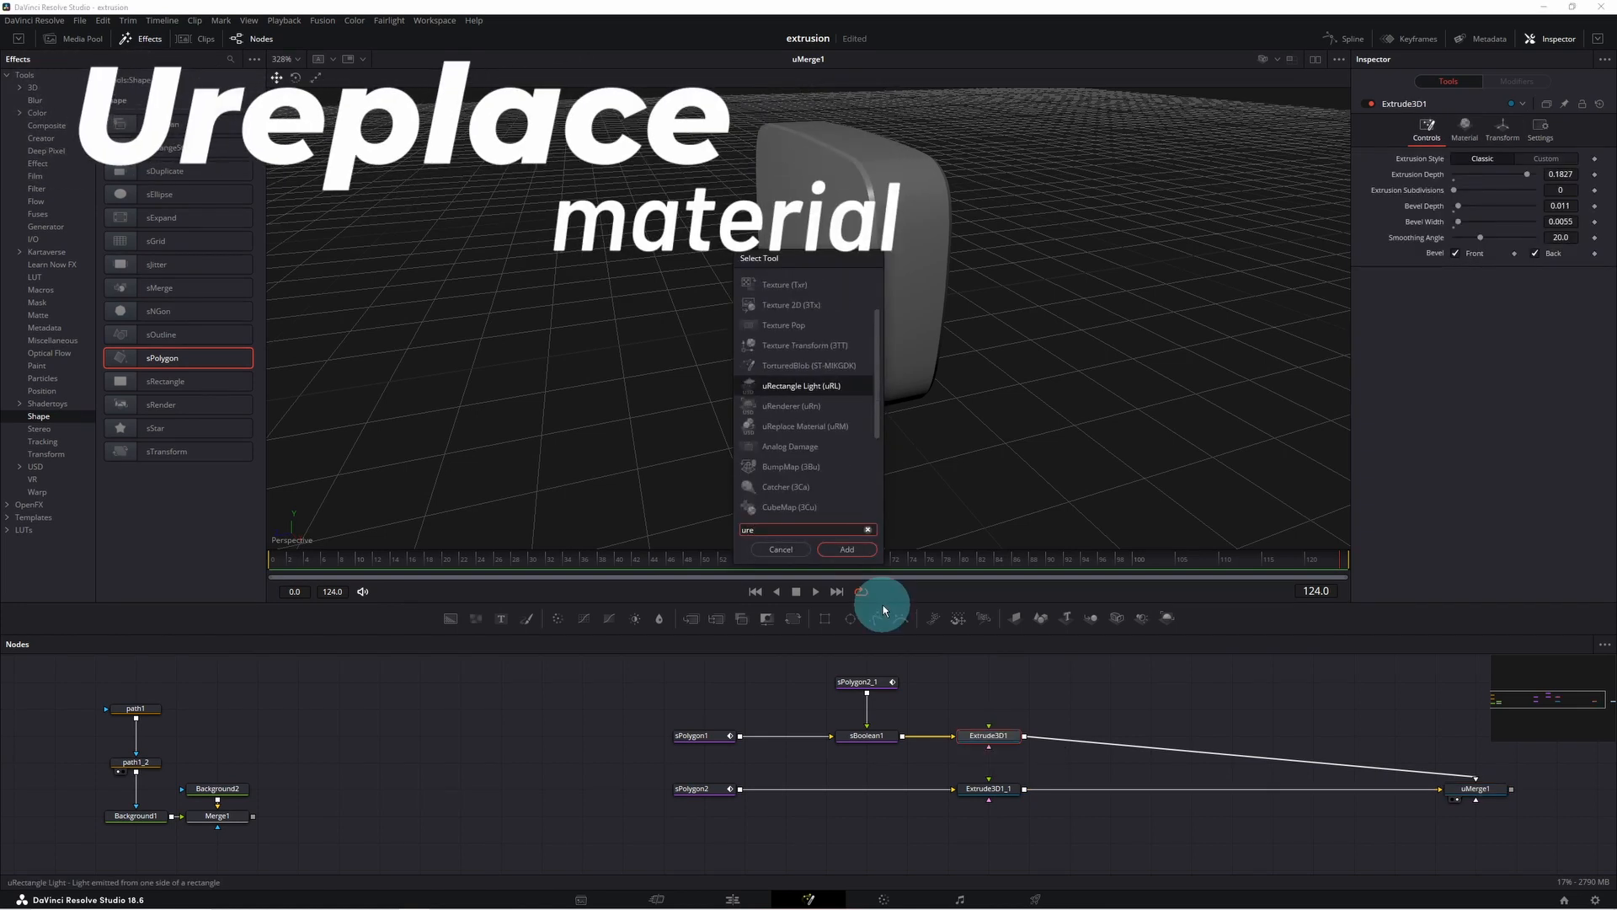
{"action": "left_click", "coordinate": [809, 425]}
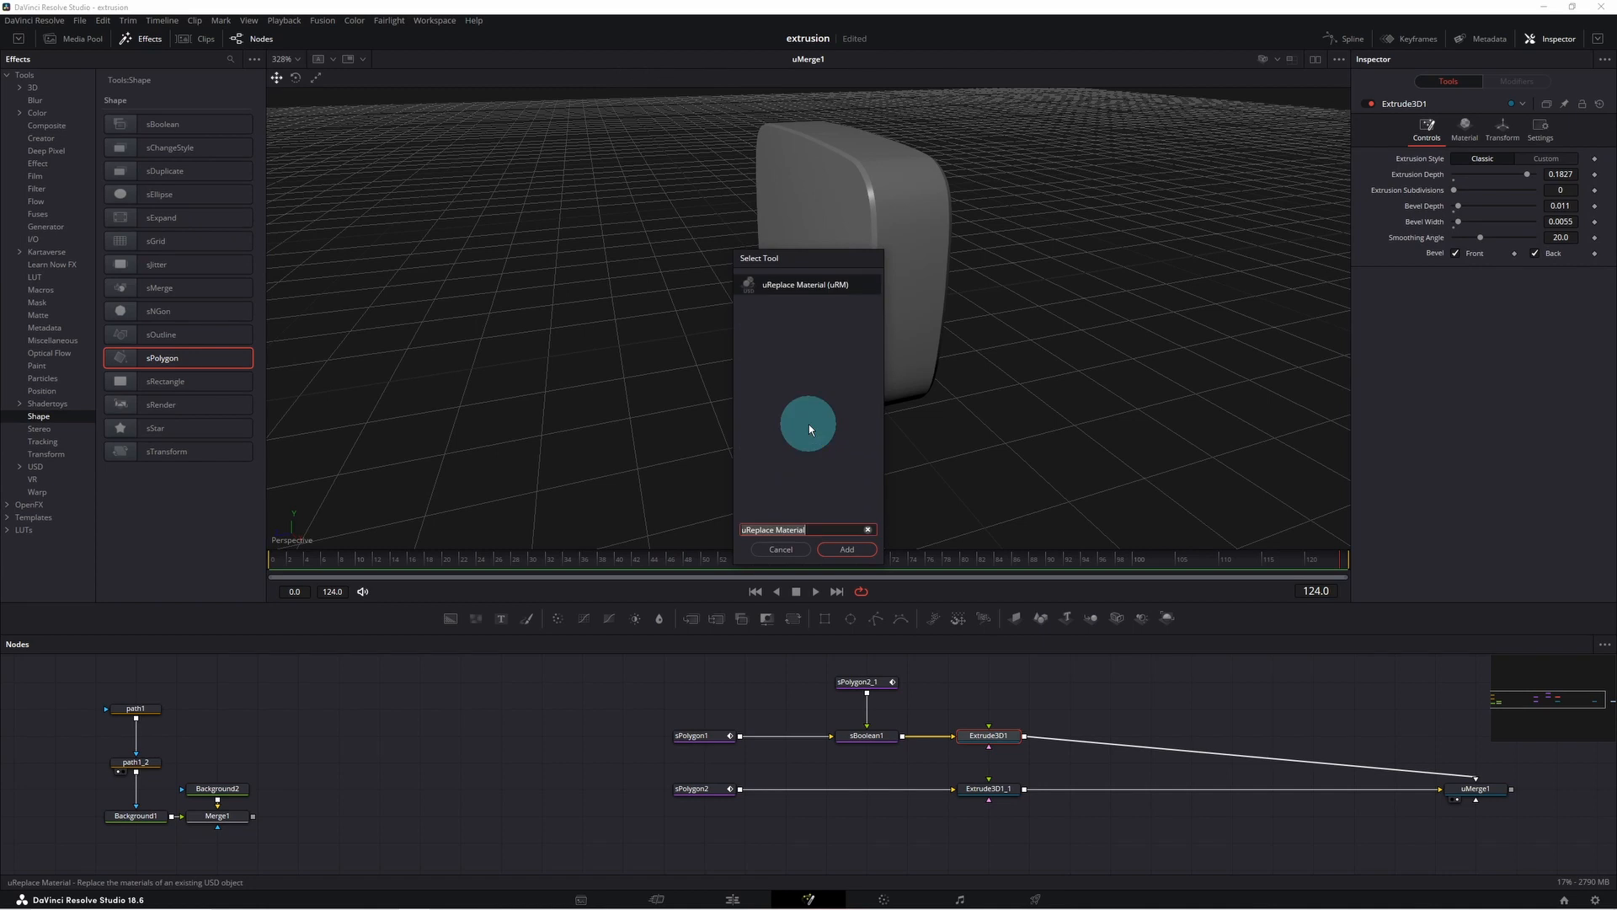
{"action": "left_click", "coordinate": [842, 549]}
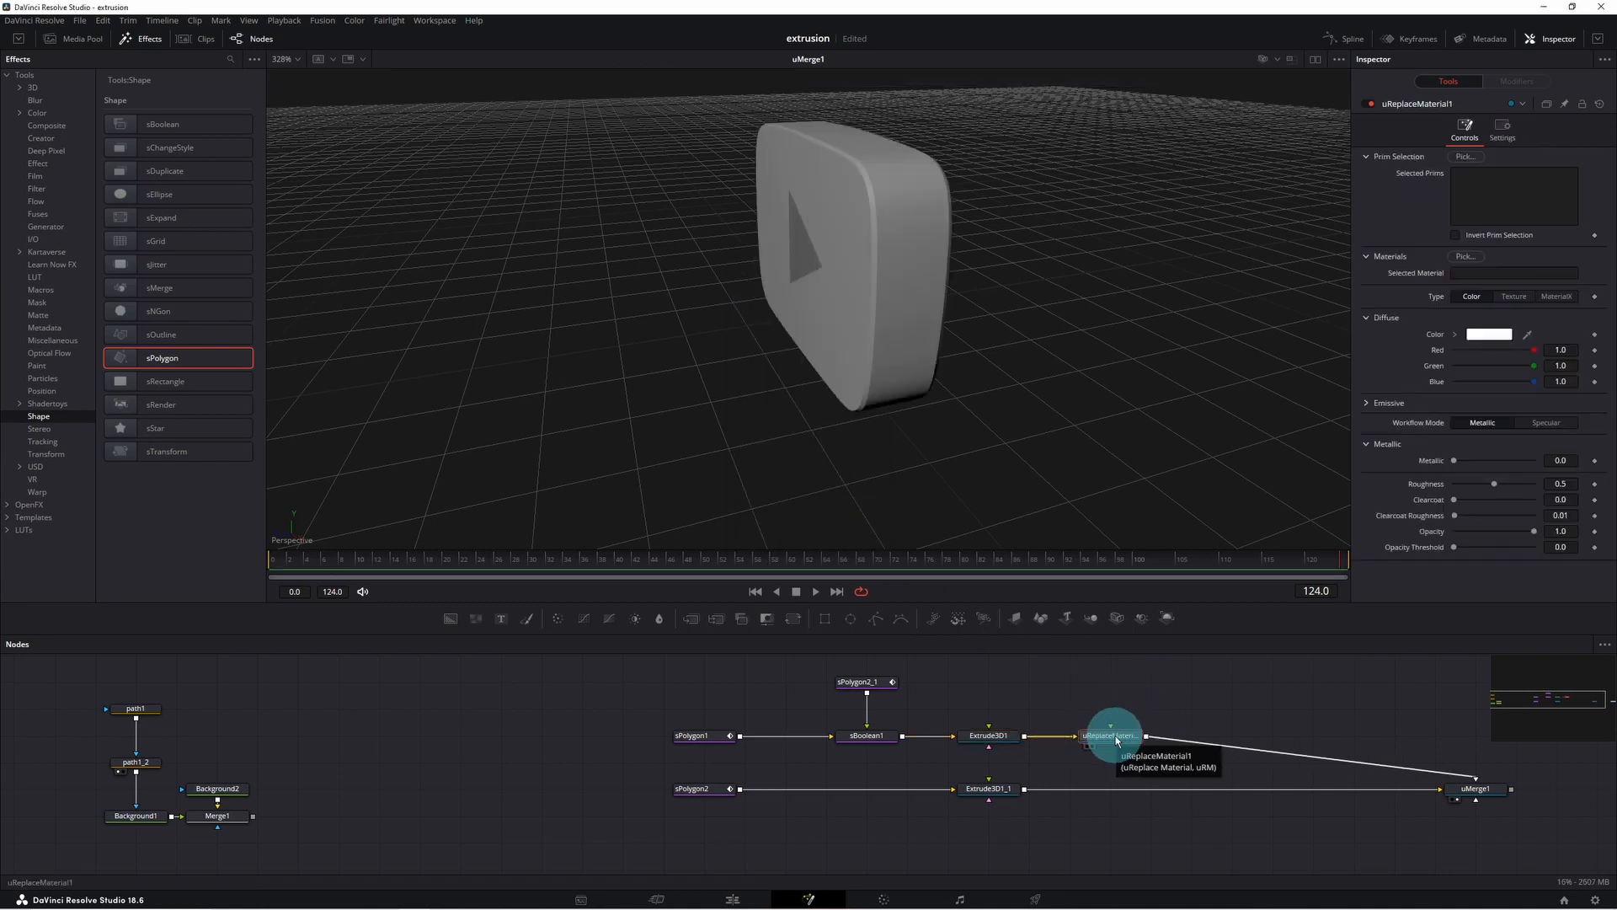
Insert a second uReplace Material node between Extrude3D1_1 and uMerge1.
{"action": "left_click", "coordinate": [1004, 796]}
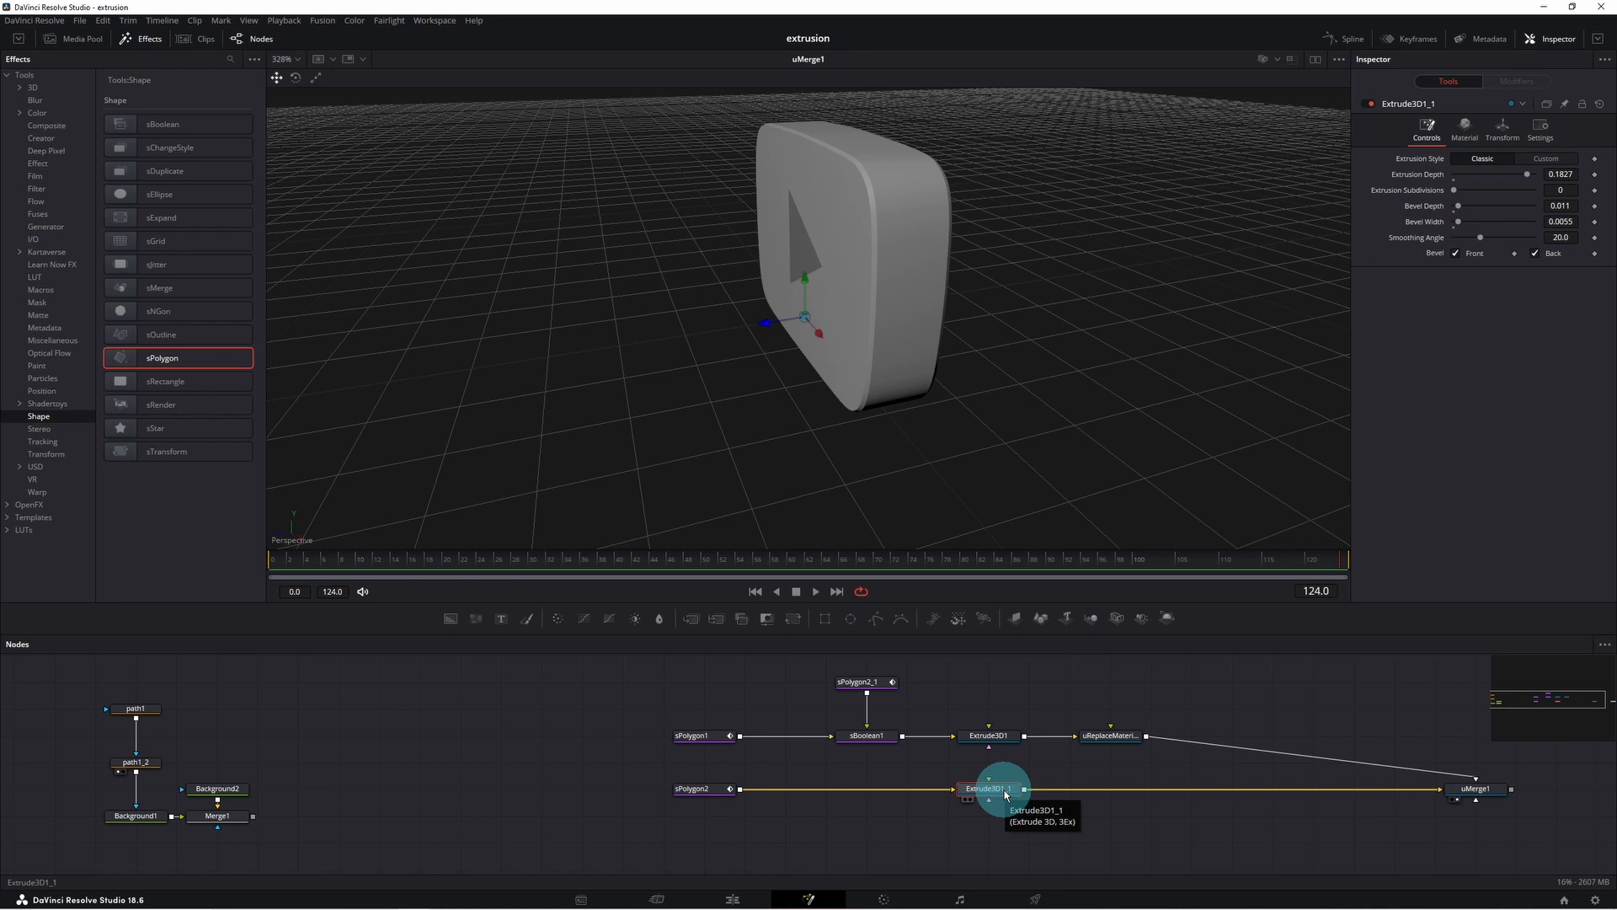
{"action": "key", "text": "shift+space"}
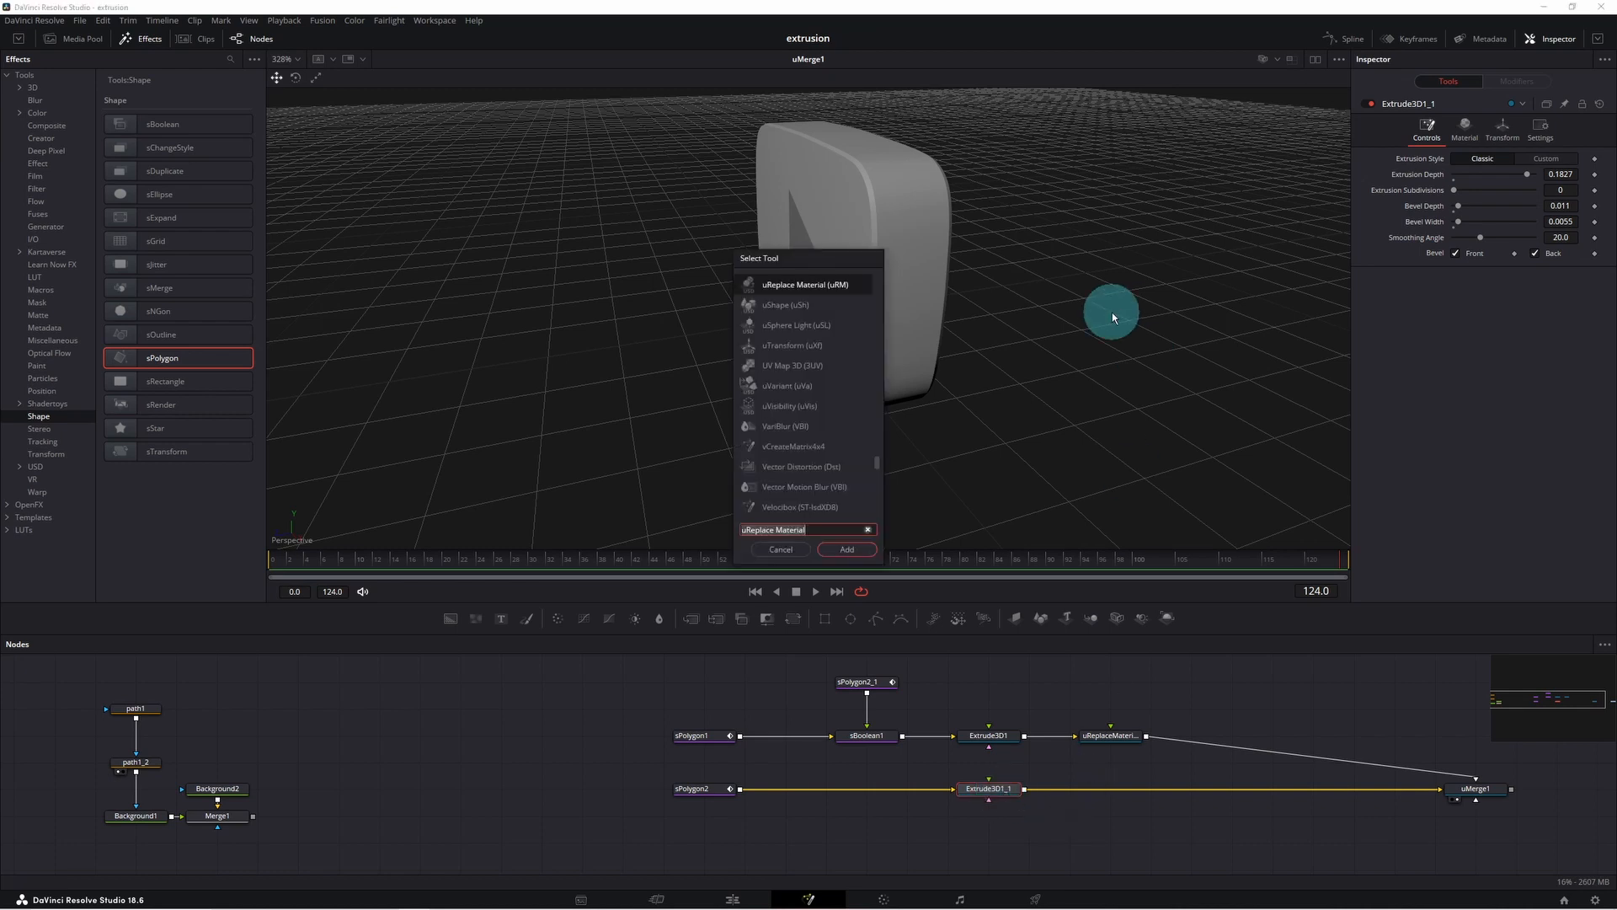
{"action": "left_click", "coordinate": [848, 549]}
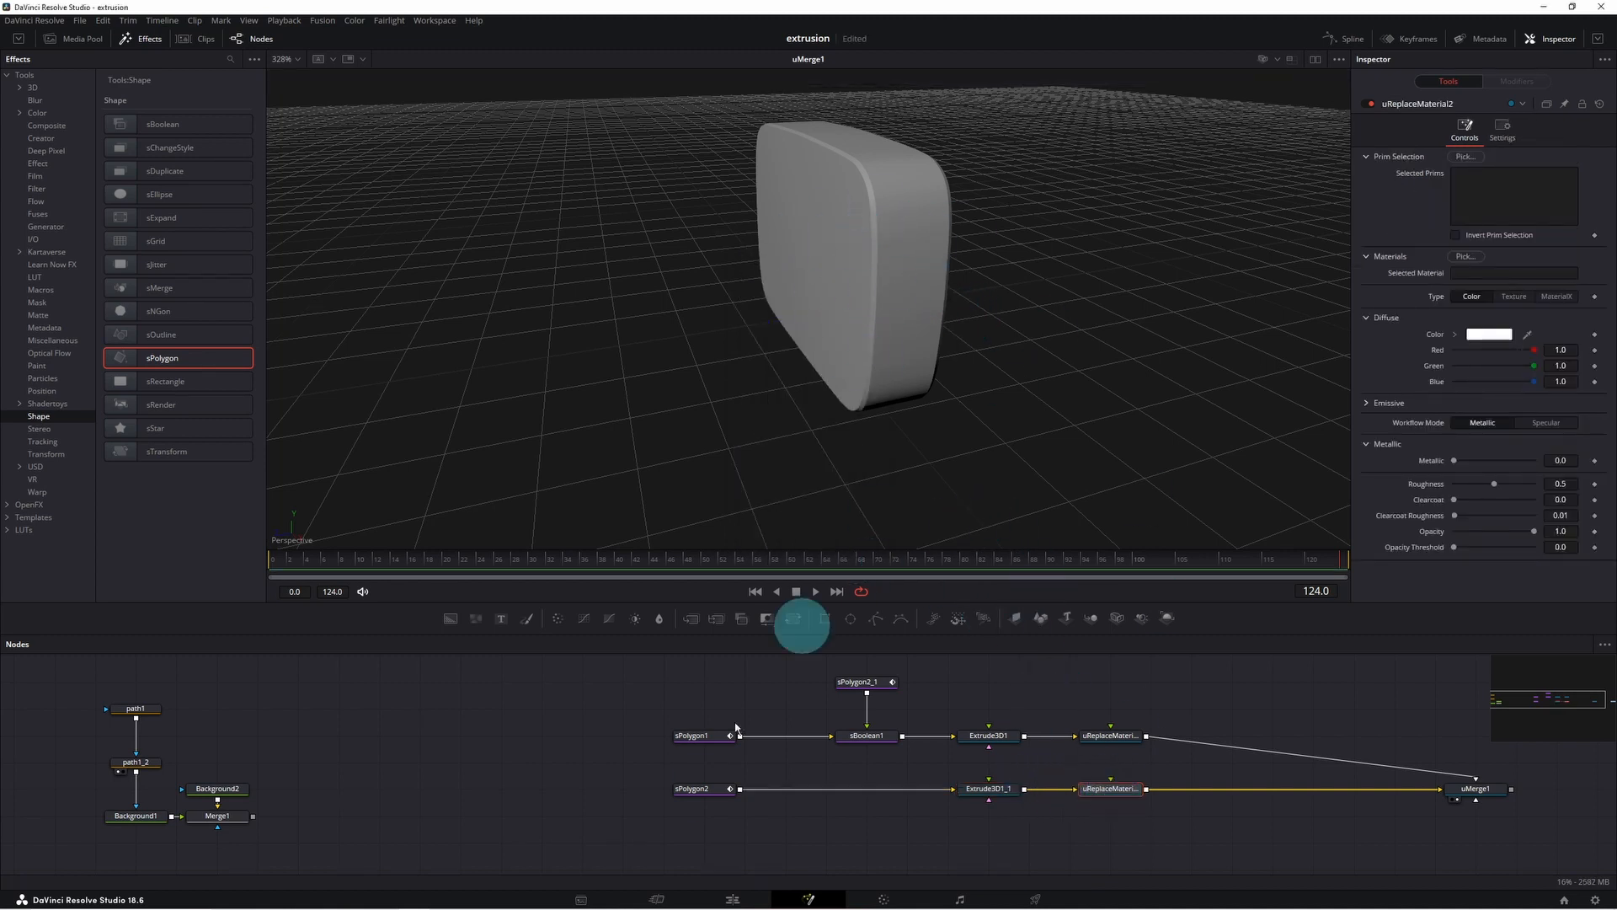
Make the diffuse colour of uReplaceMaterial1 pure red by setting green and blue to 0.0.
{"action": "left_click", "coordinate": [1112, 733]}
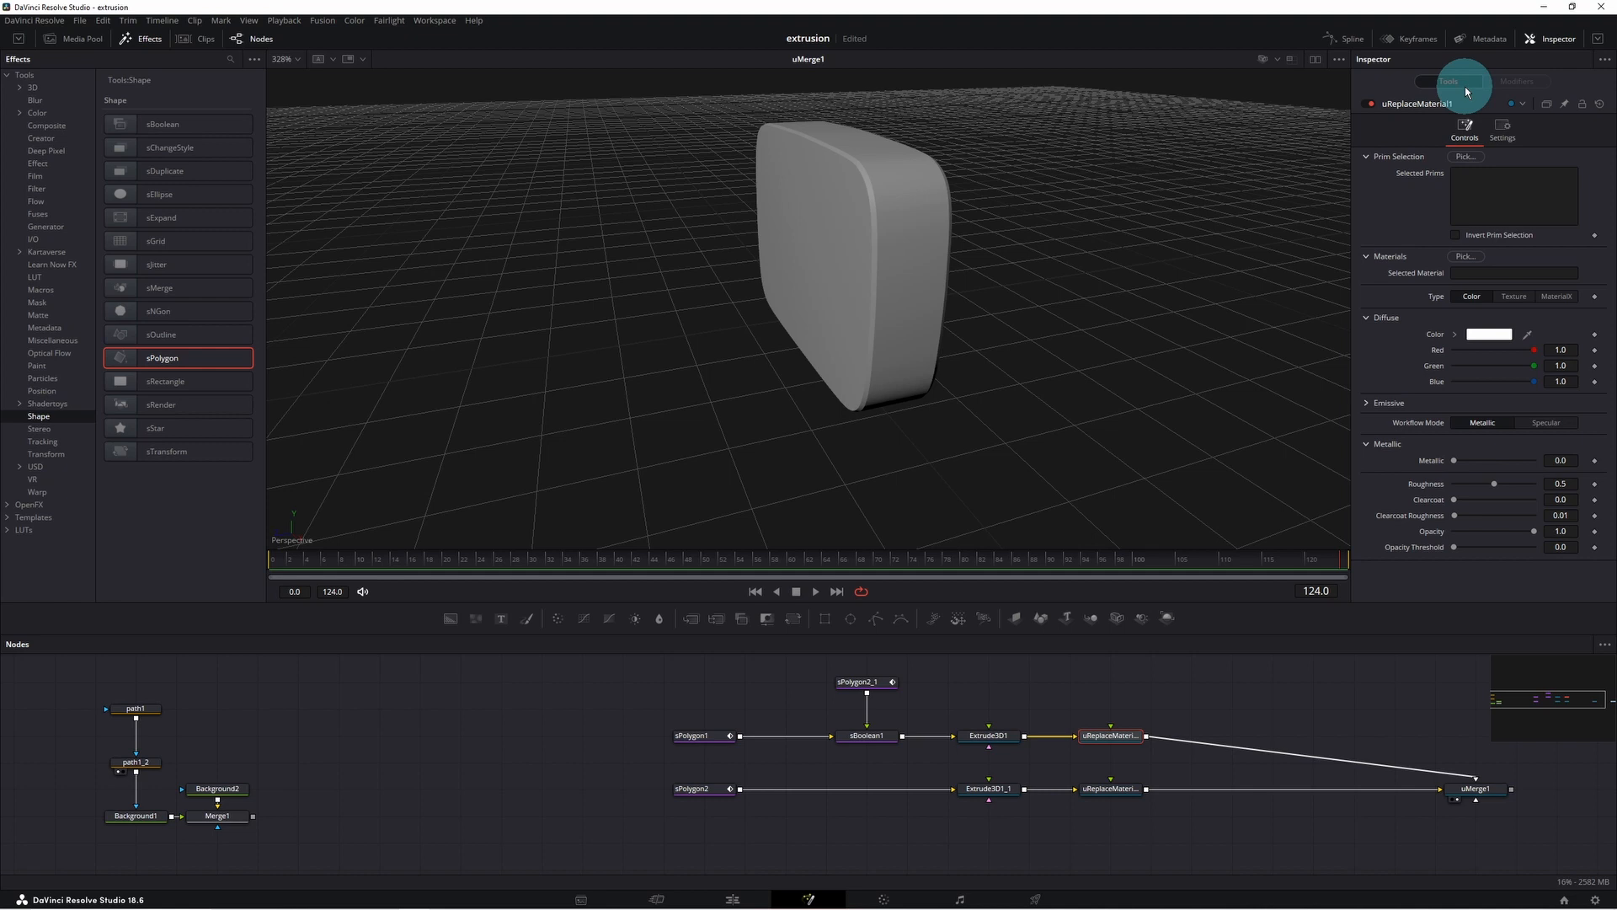
{"action": "left_click_drag", "start_coordinate": [1534, 365], "coordinate": [1400, 367]}
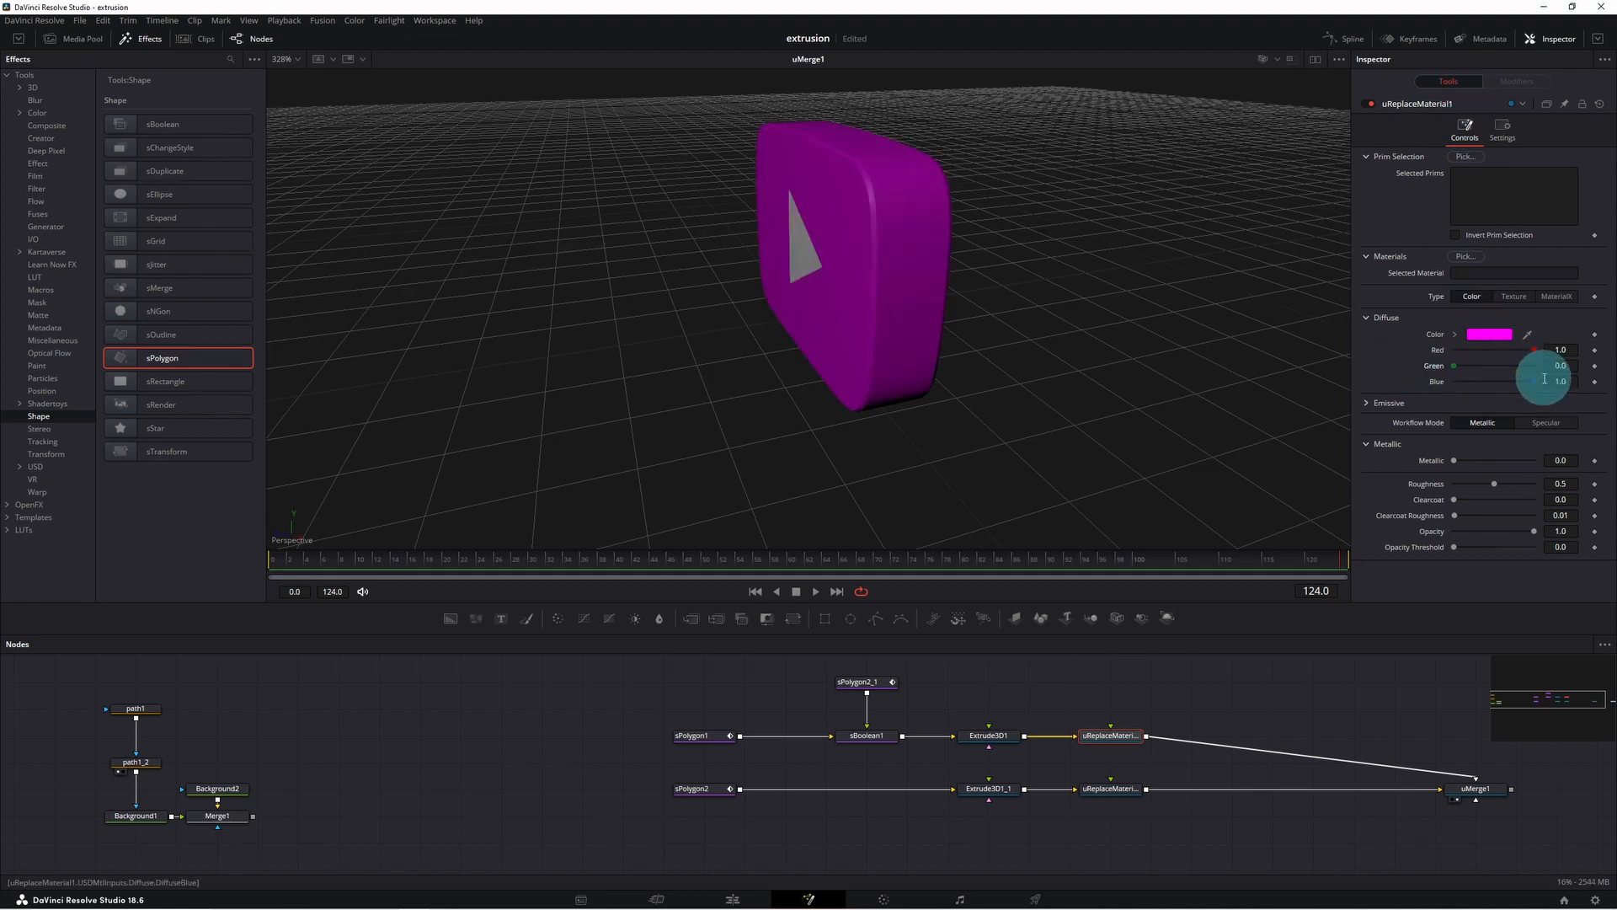
{"action": "left_click_drag", "start_coordinate": [1536, 383], "coordinate": [1402, 381]}
{"action": "left_click_drag", "start_coordinate": [787, 422], "coordinate": [1010, 468]}
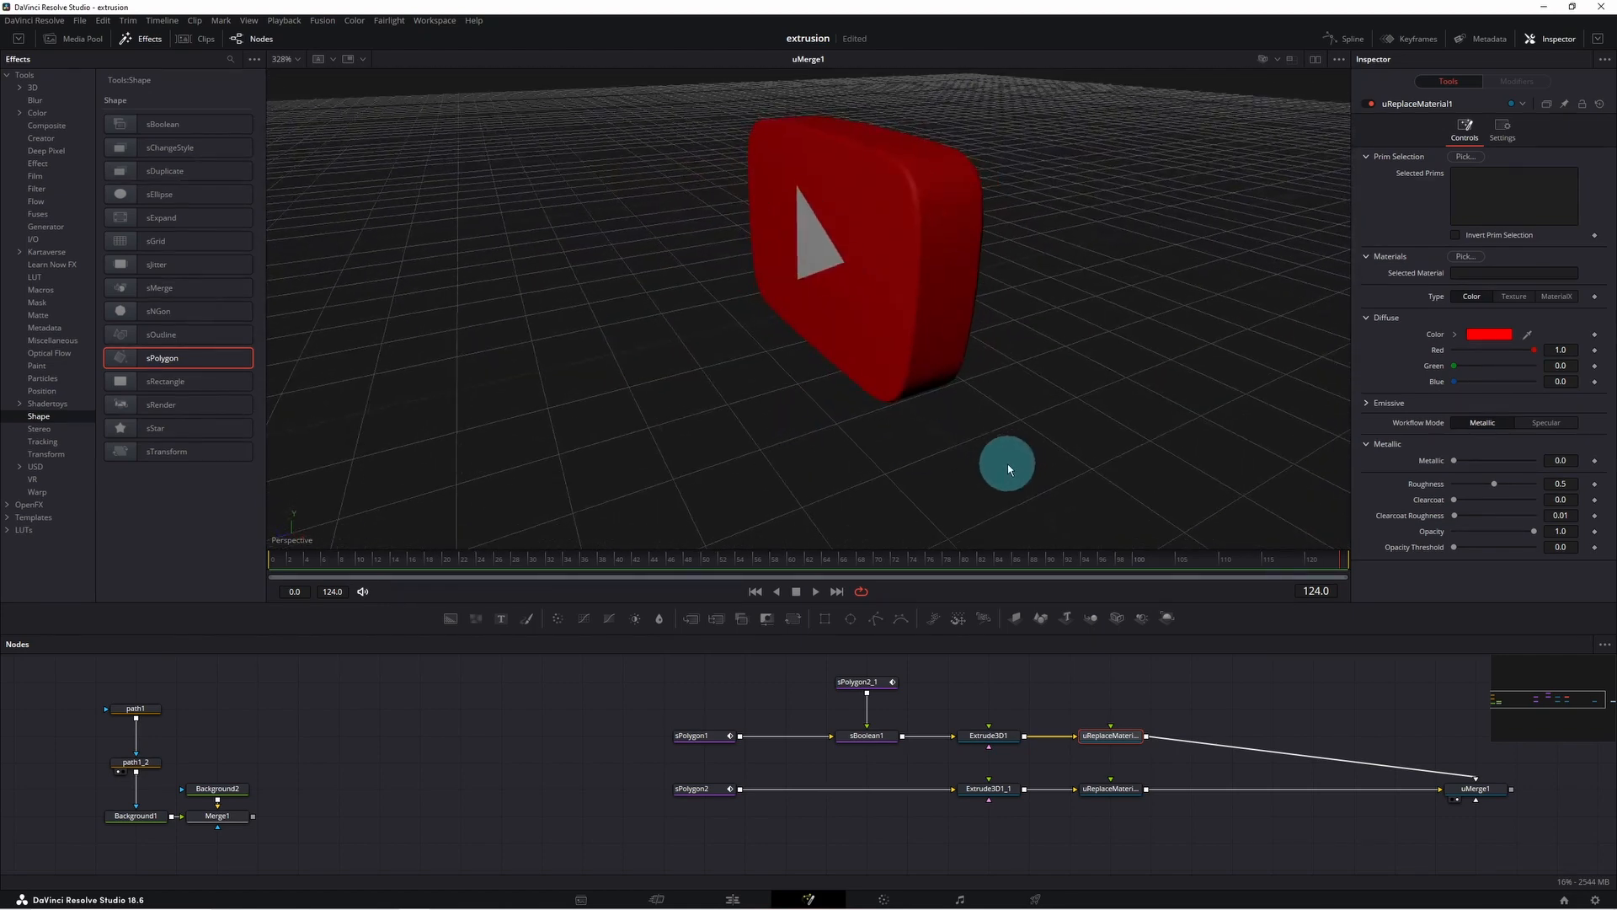
Insert a uTransform node between uReplaceMaterial1 and uMerge1, spaced a little away from the material node.
{"action": "left_click_drag", "start_coordinate": [1193, 692], "coordinate": [806, 738]}
{"action": "left_click", "coordinate": [867, 710]}
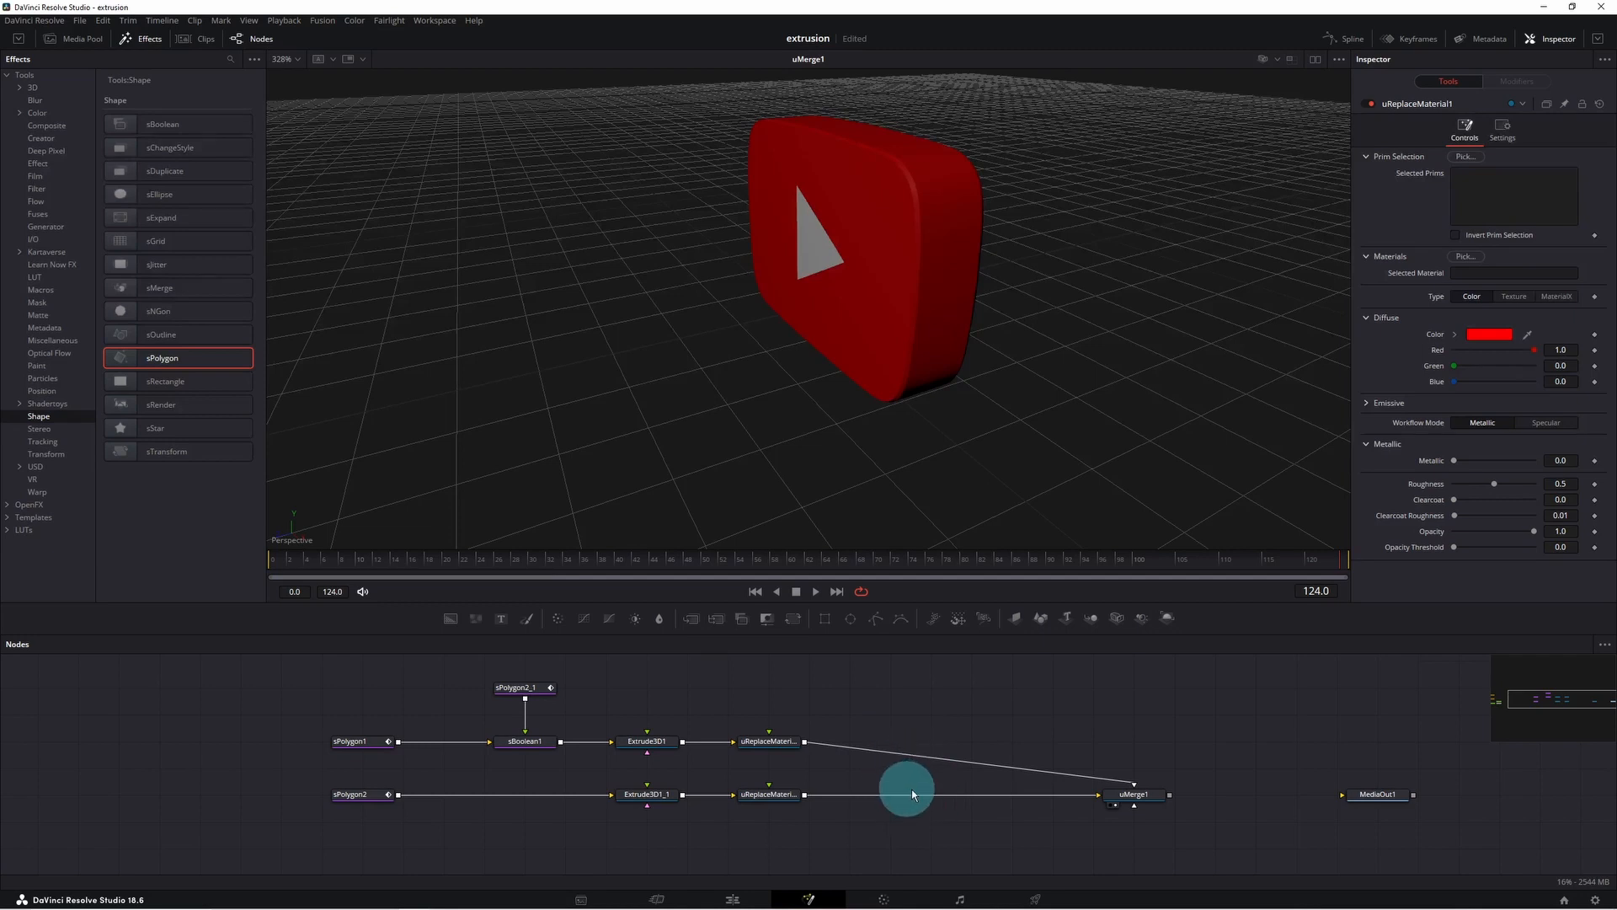
{"action": "left_click", "coordinate": [902, 335]}
{"action": "left_click", "coordinate": [379, 739]}
{"action": "left_click_drag", "start_coordinate": [305, 722], "coordinate": [468, 813]}
{"action": "left_click", "coordinate": [771, 741]}
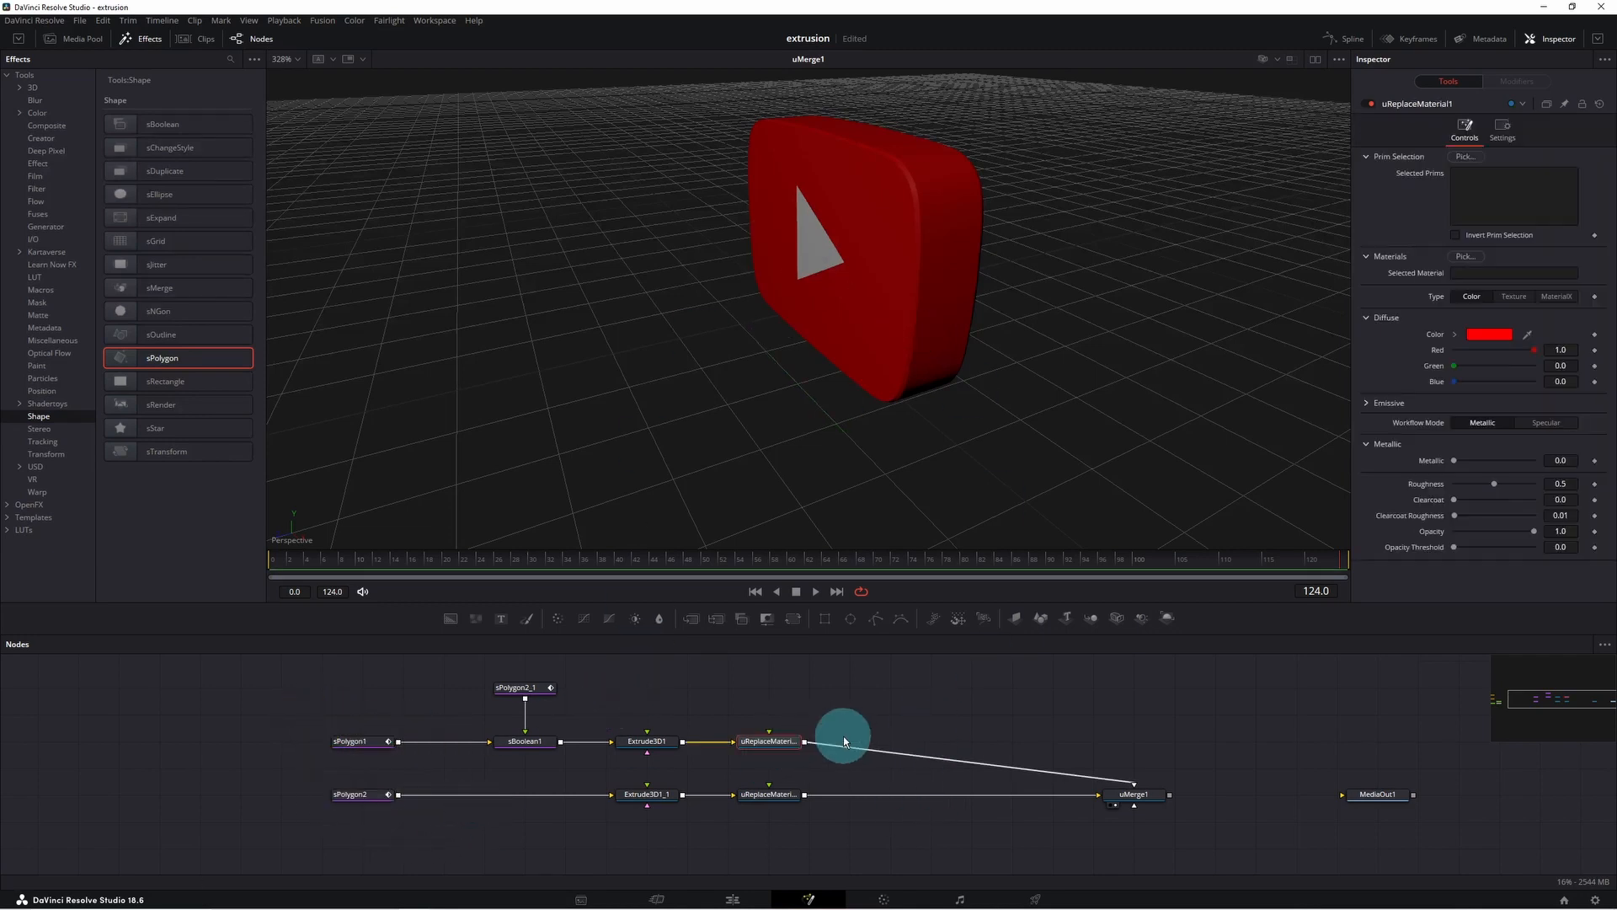
{"action": "key", "text": "shift+space"}
{"action": "type", "text": "utr"}
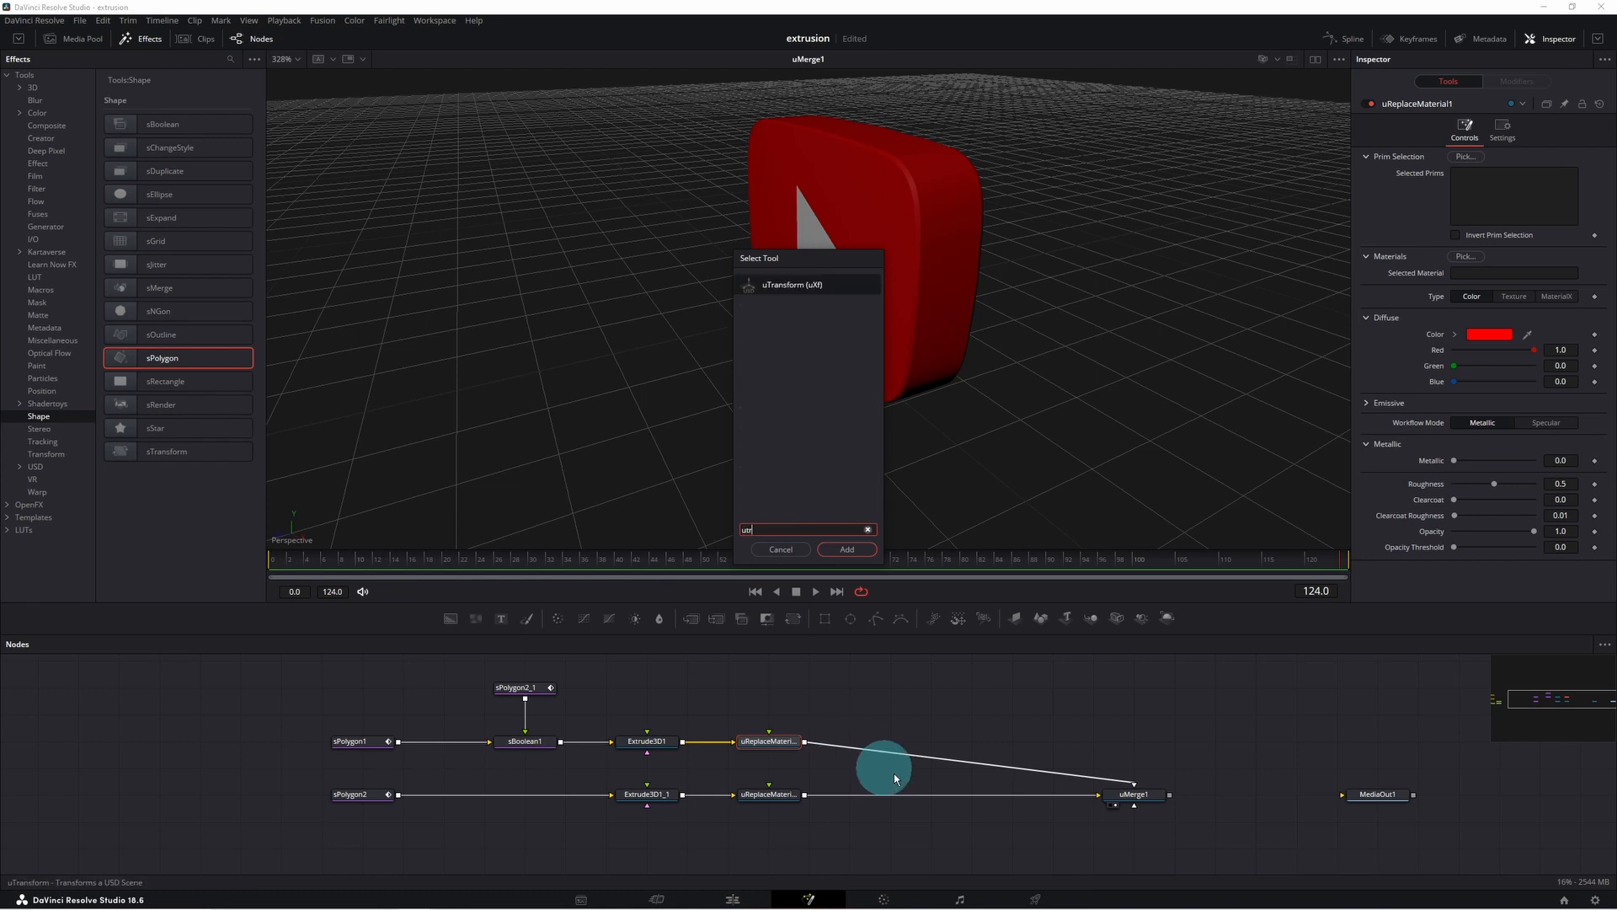
{"action": "left_click", "coordinate": [849, 552]}
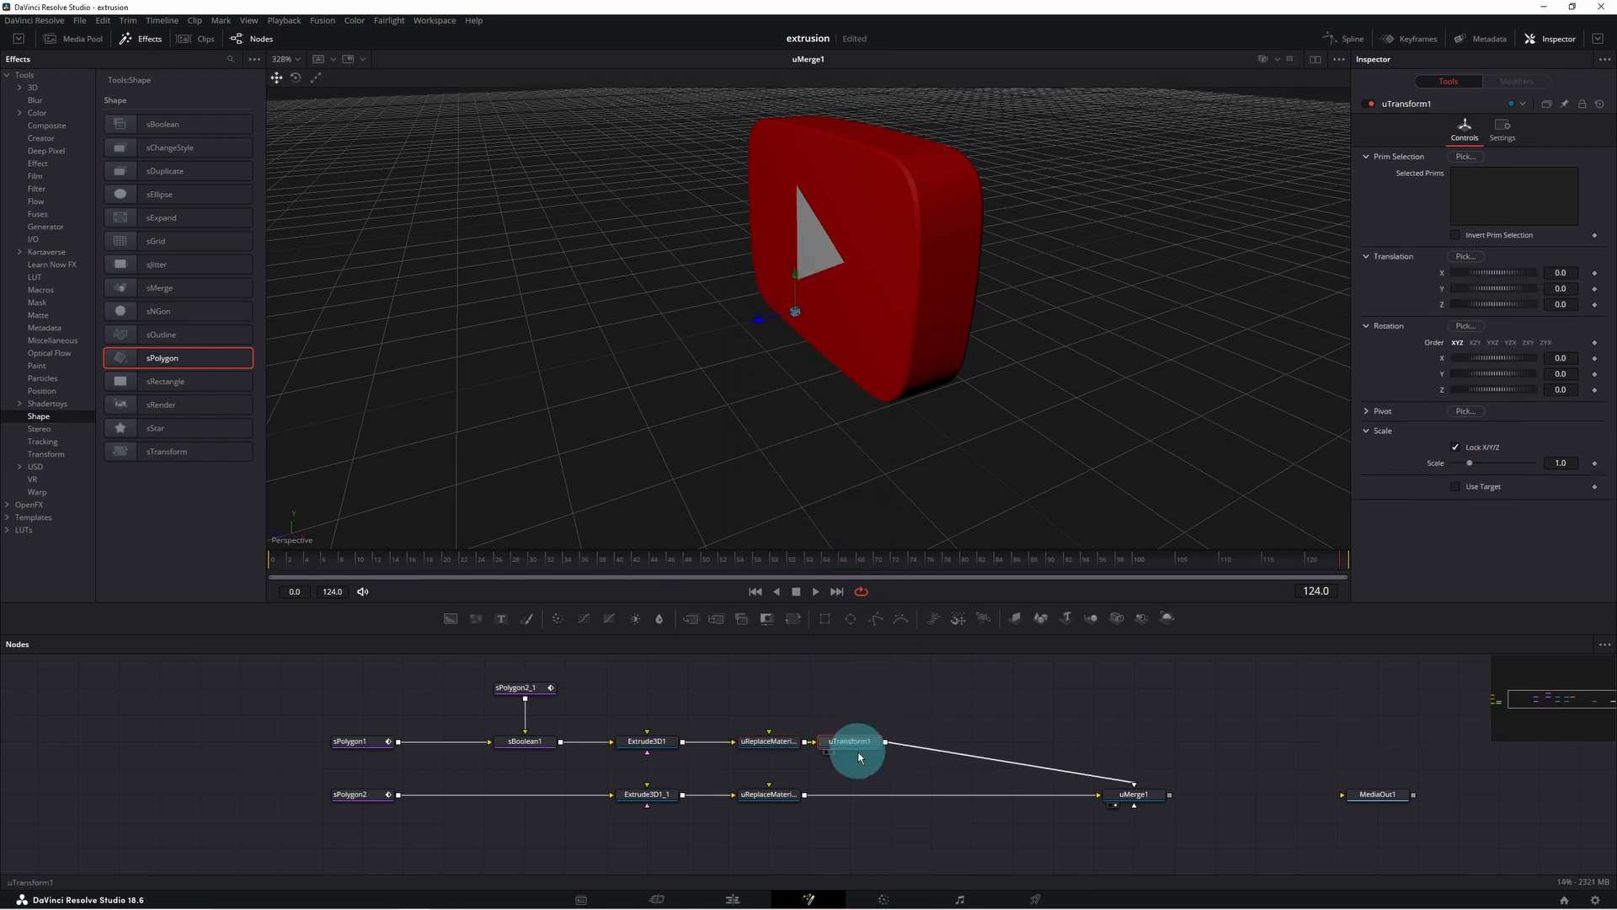
{"action": "left_click_drag", "start_coordinate": [849, 741], "coordinate": [902, 743]}
Copy uTransform1 and paste it as an instance between uReplaceMaterial2 and uMerge1.
{"action": "right_click", "coordinate": [901, 745]}
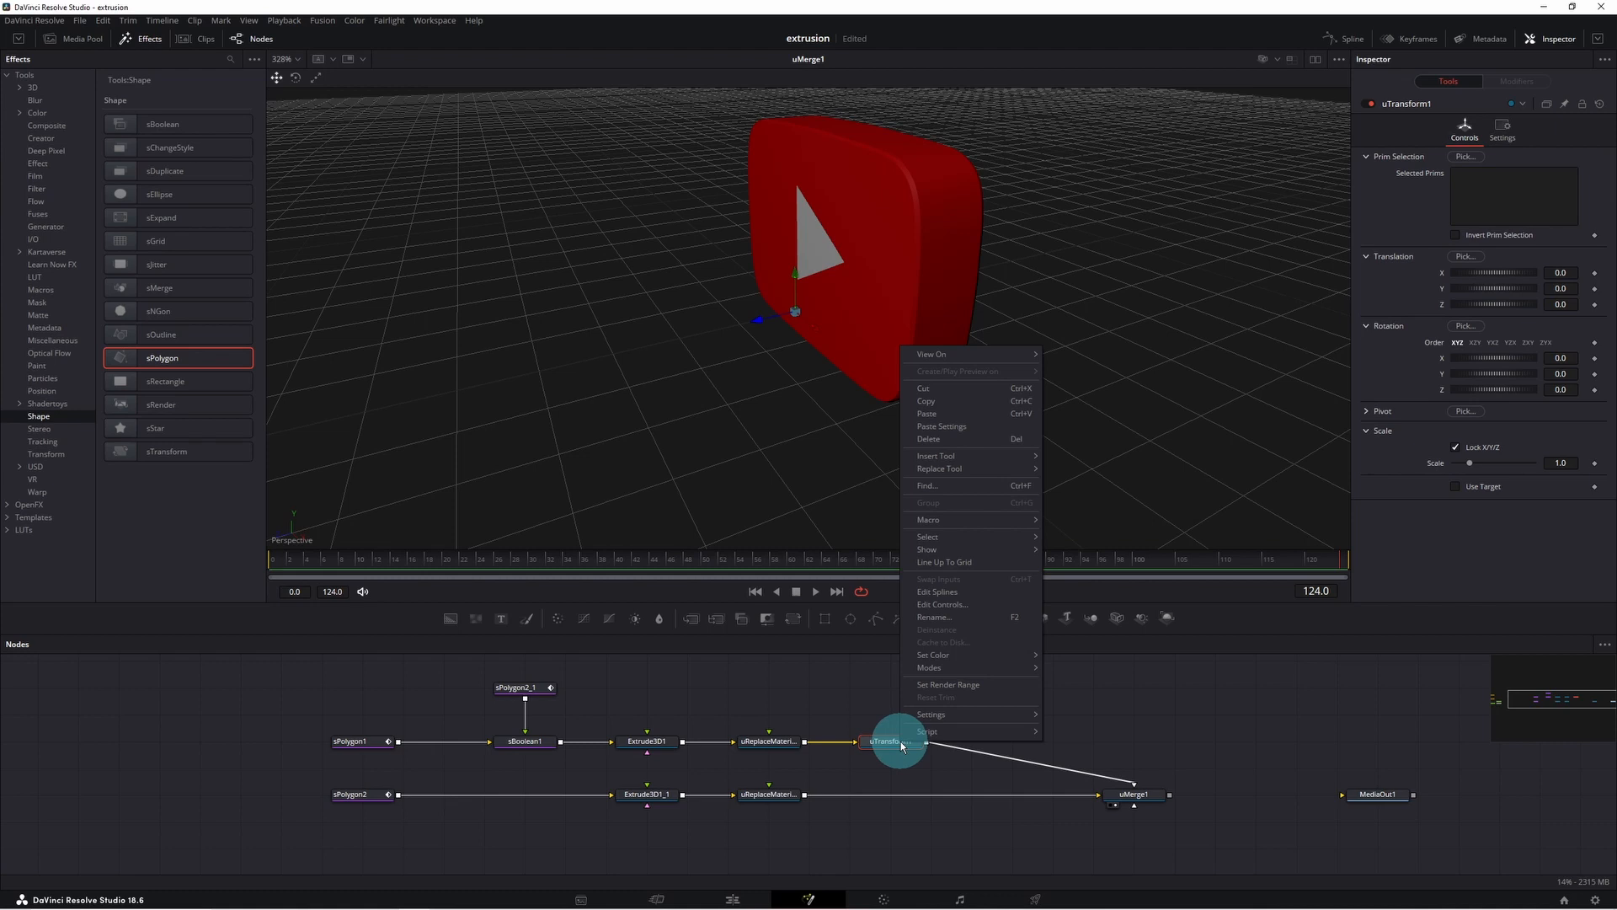
{"action": "right_click", "coordinate": [888, 775]}
{"action": "right_click", "coordinate": [887, 775]}
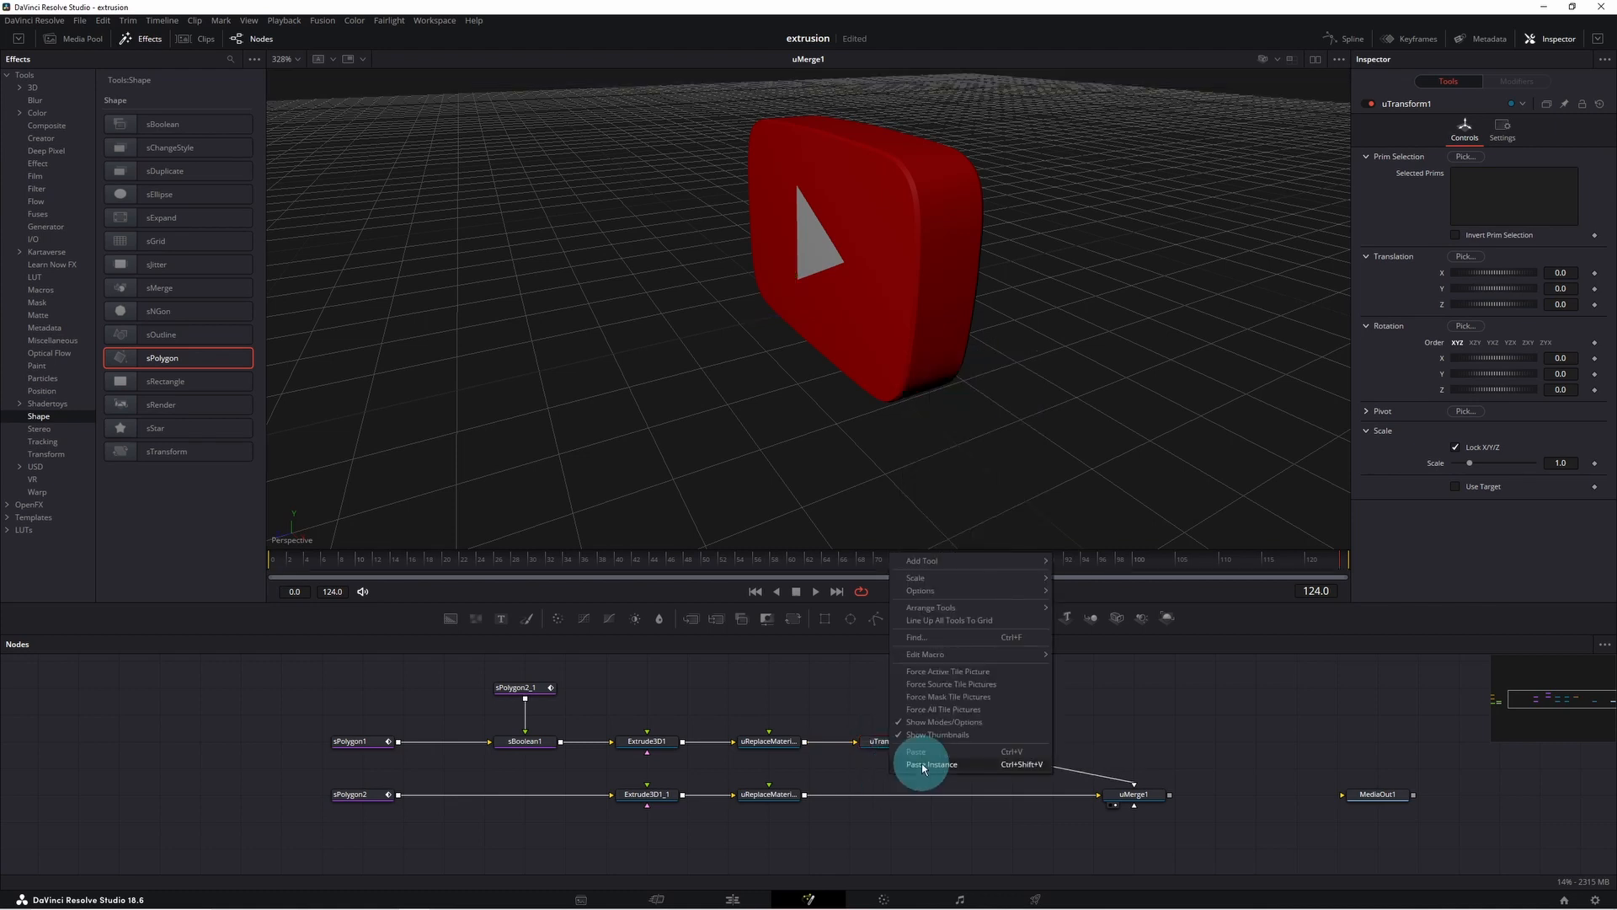
{"action": "left_click", "coordinate": [921, 764]}
{"action": "left_click_drag", "start_coordinate": [896, 772], "coordinate": [895, 796]}
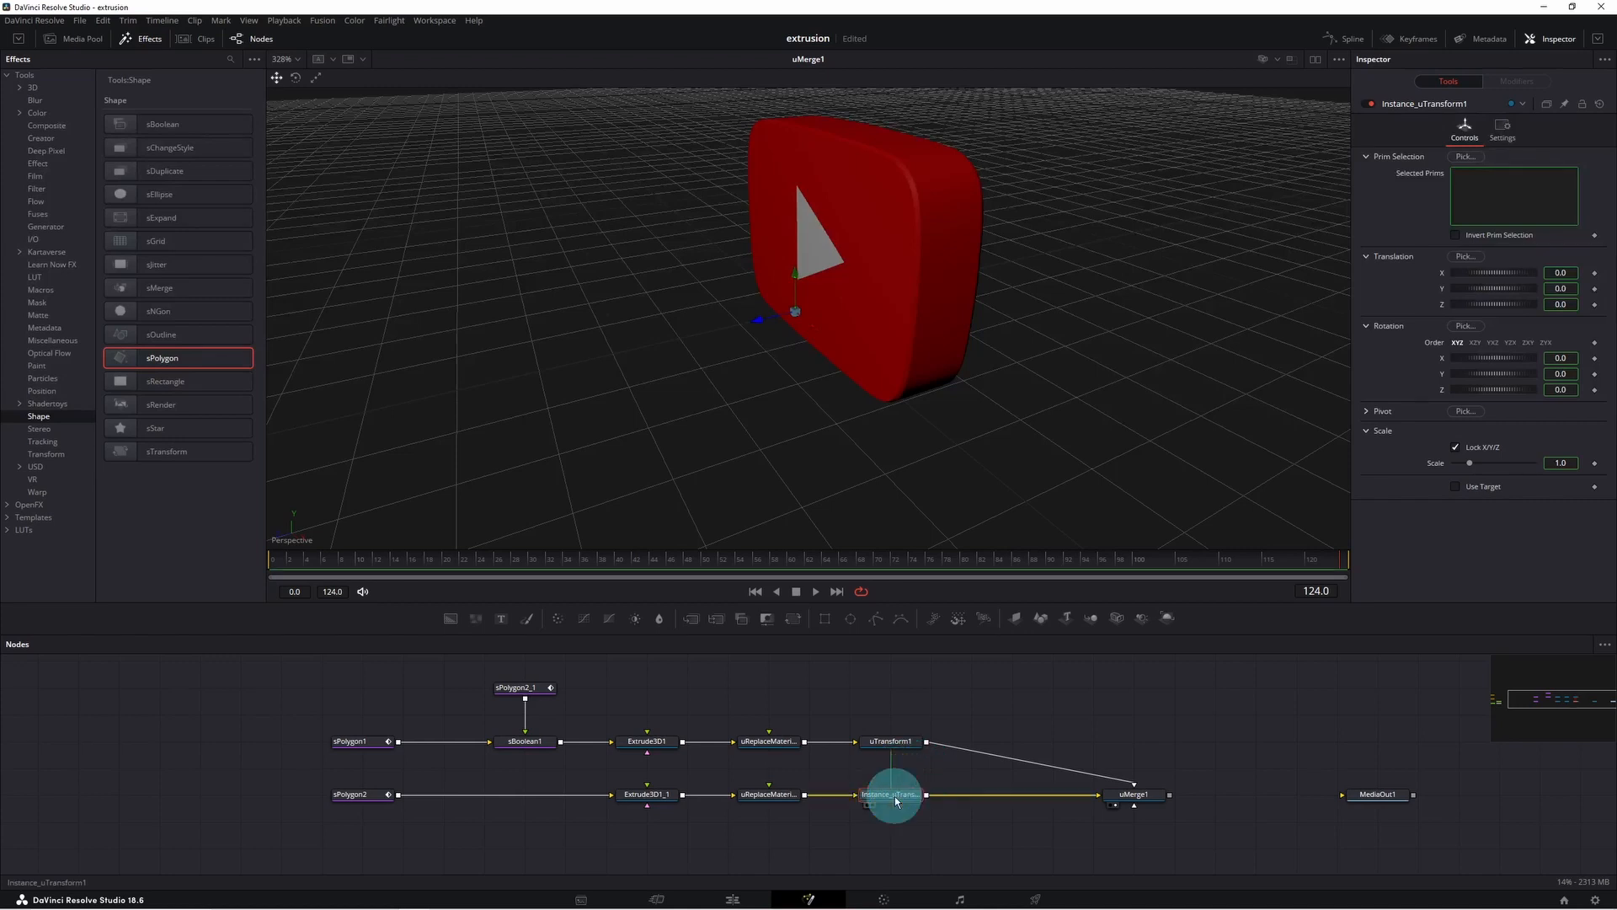
Centre the pivot of uTransform1 on the logo with X 0.488, Y 0.493 and Z 0.092.
{"action": "left_click", "coordinate": [893, 742]}
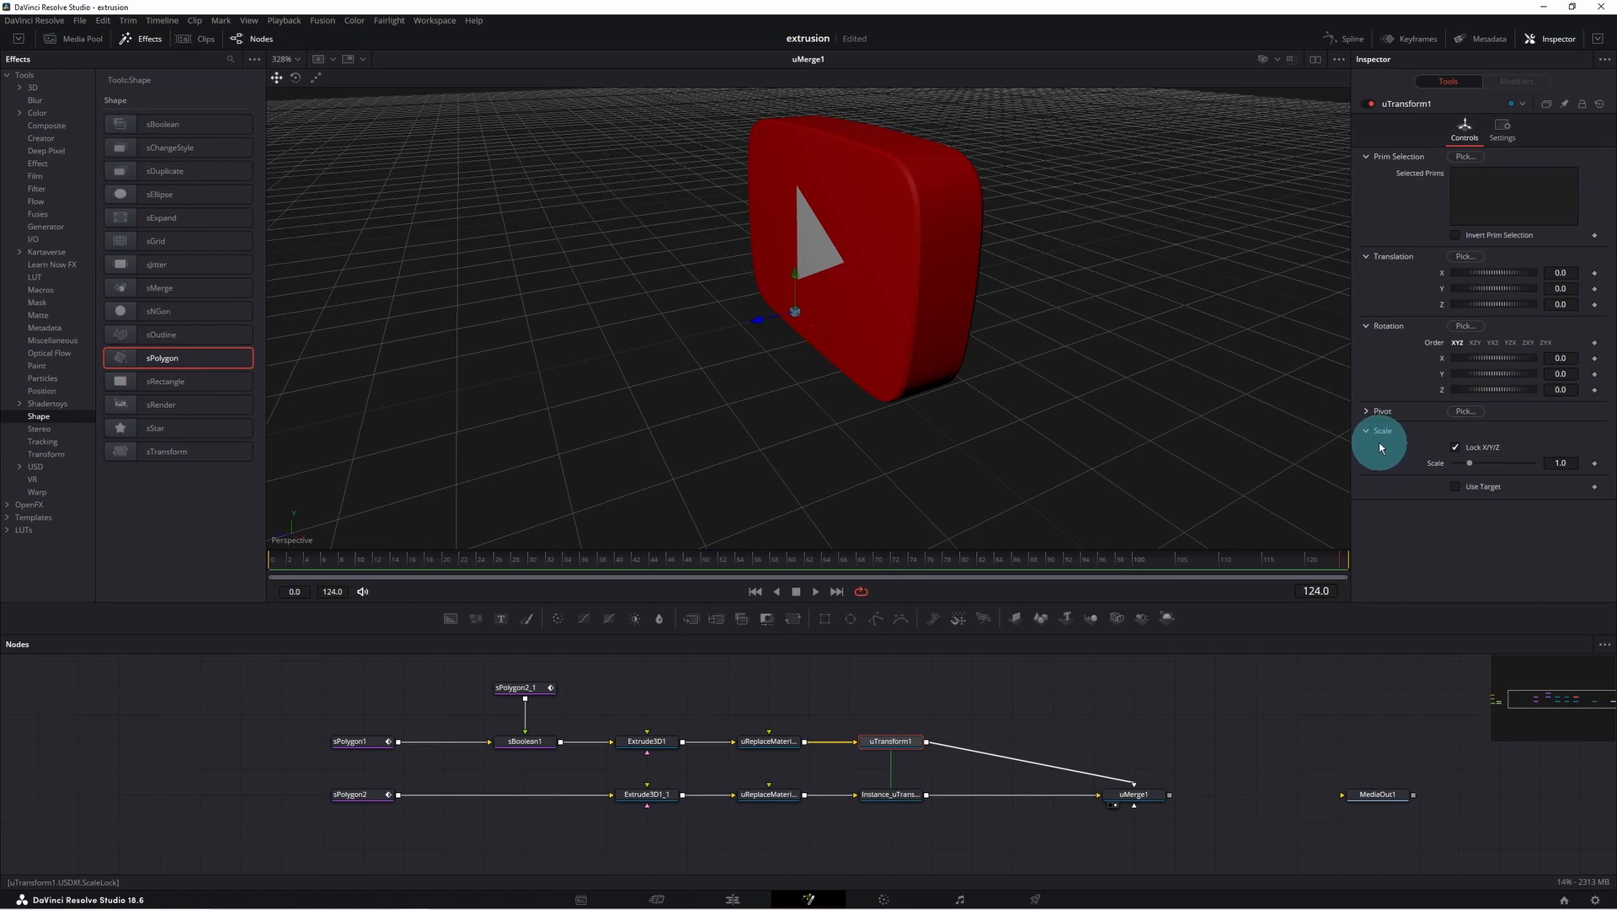
{"action": "left_click", "coordinate": [1368, 410]}
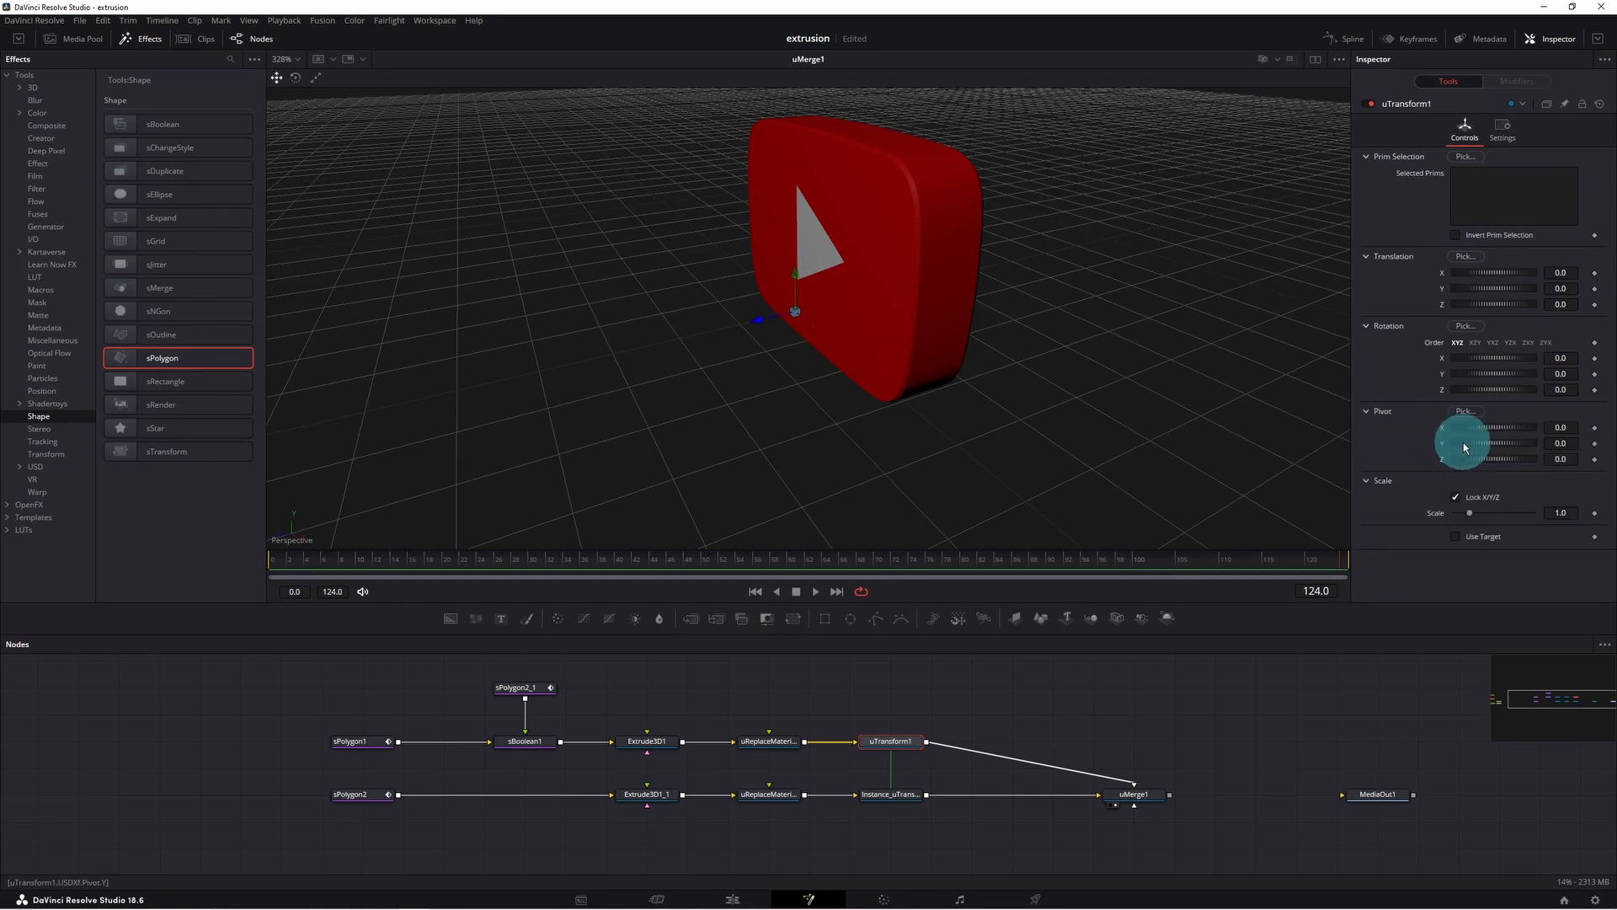
{"action": "left_click_drag", "start_coordinate": [1104, 510], "coordinate": [1186, 431]}
{"action": "mouse_move", "coordinate": [1444, 375]}
{"action": "left_mouse_down"}
{"action": "mouse_move", "coordinate": [1482, 375]}
{"action": "mouse_move", "coordinate": [1446, 375]}
{"action": "left_mouse_up"}
{"action": "key", "text": "ctrl+z"}
{"action": "mouse_move", "coordinate": [1569, 442]}
{"action": "left_mouse_down"}
{"action": "mouse_move", "coordinate": [881, 444]}
{"action": "mouse_move", "coordinate": [1576, 446]}
{"action": "left_mouse_up"}
{"action": "left_click_drag", "start_coordinate": [925, 410], "coordinate": [1135, 425]}
{"action": "left_click_drag", "start_coordinate": [1555, 459], "coordinate": [812, 462]}
{"action": "left_click_drag", "start_coordinate": [1154, 428], "coordinate": [943, 436]}
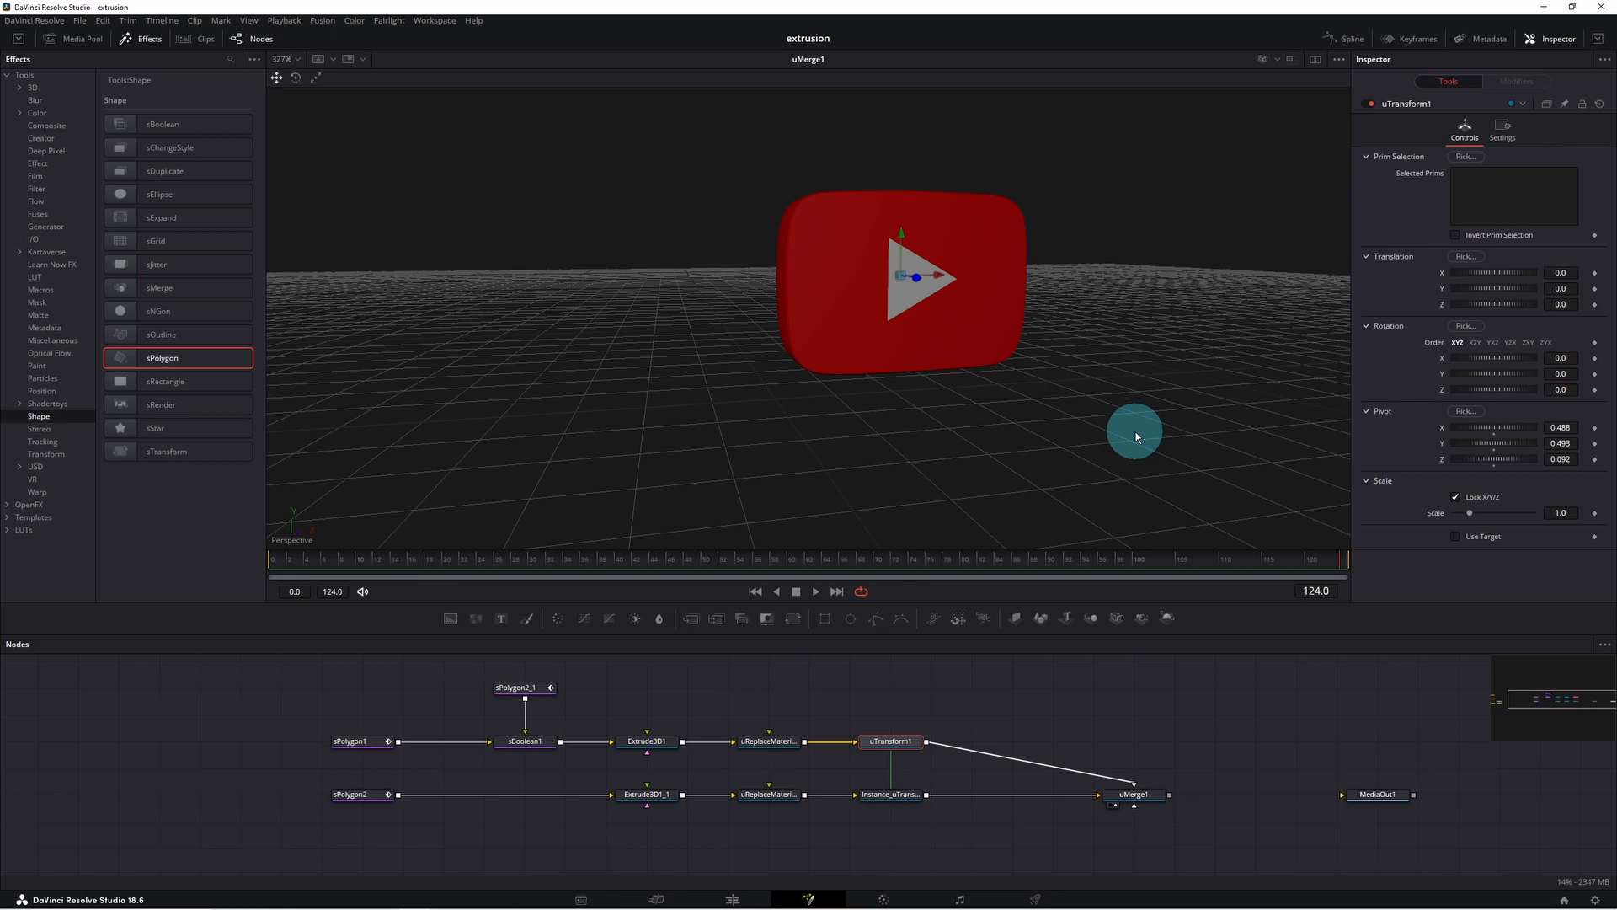
Insert a uRenderer node between uMerge1 and MediaOut1.
{"action": "left_click", "coordinate": [1135, 795]}
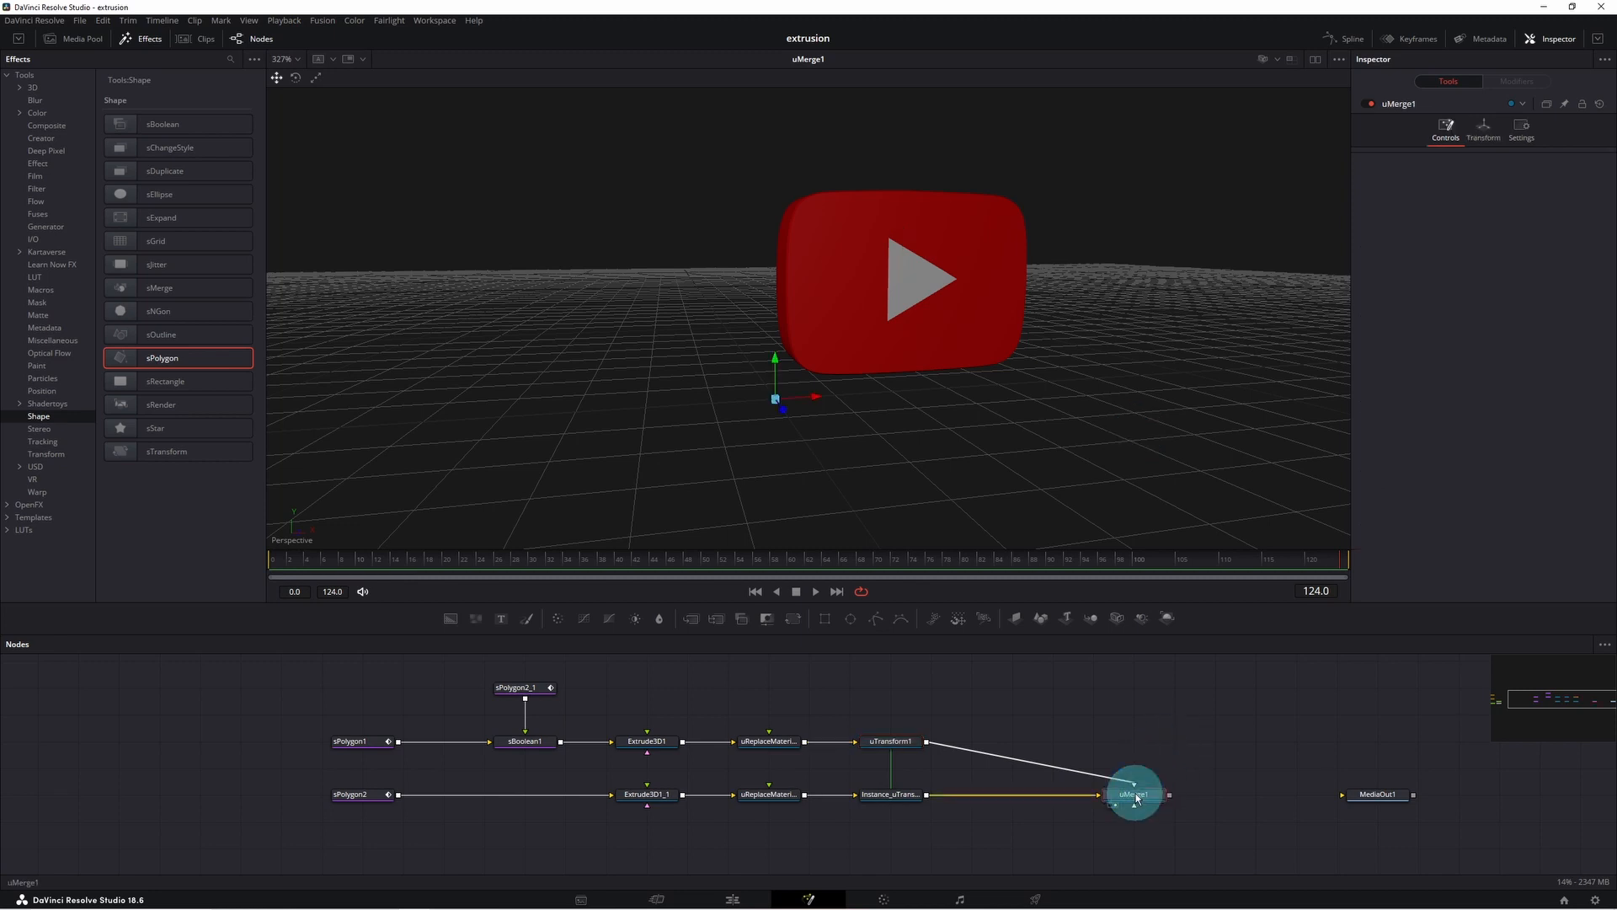
{"action": "left_click", "coordinate": [1159, 750]}
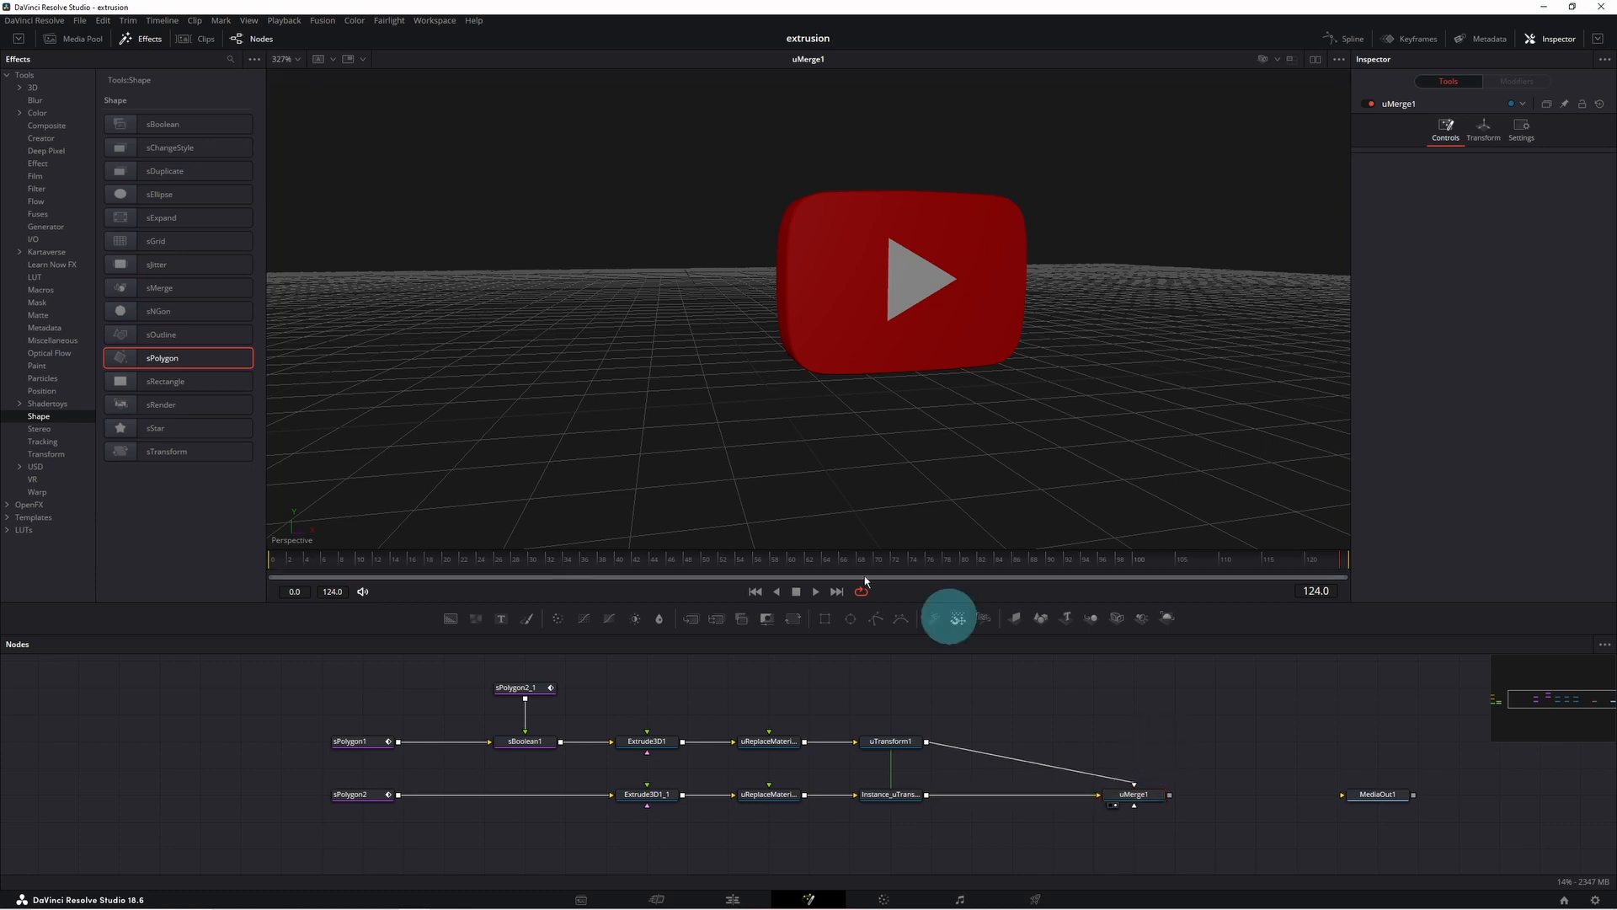
{"action": "left_click", "coordinate": [35, 468]}
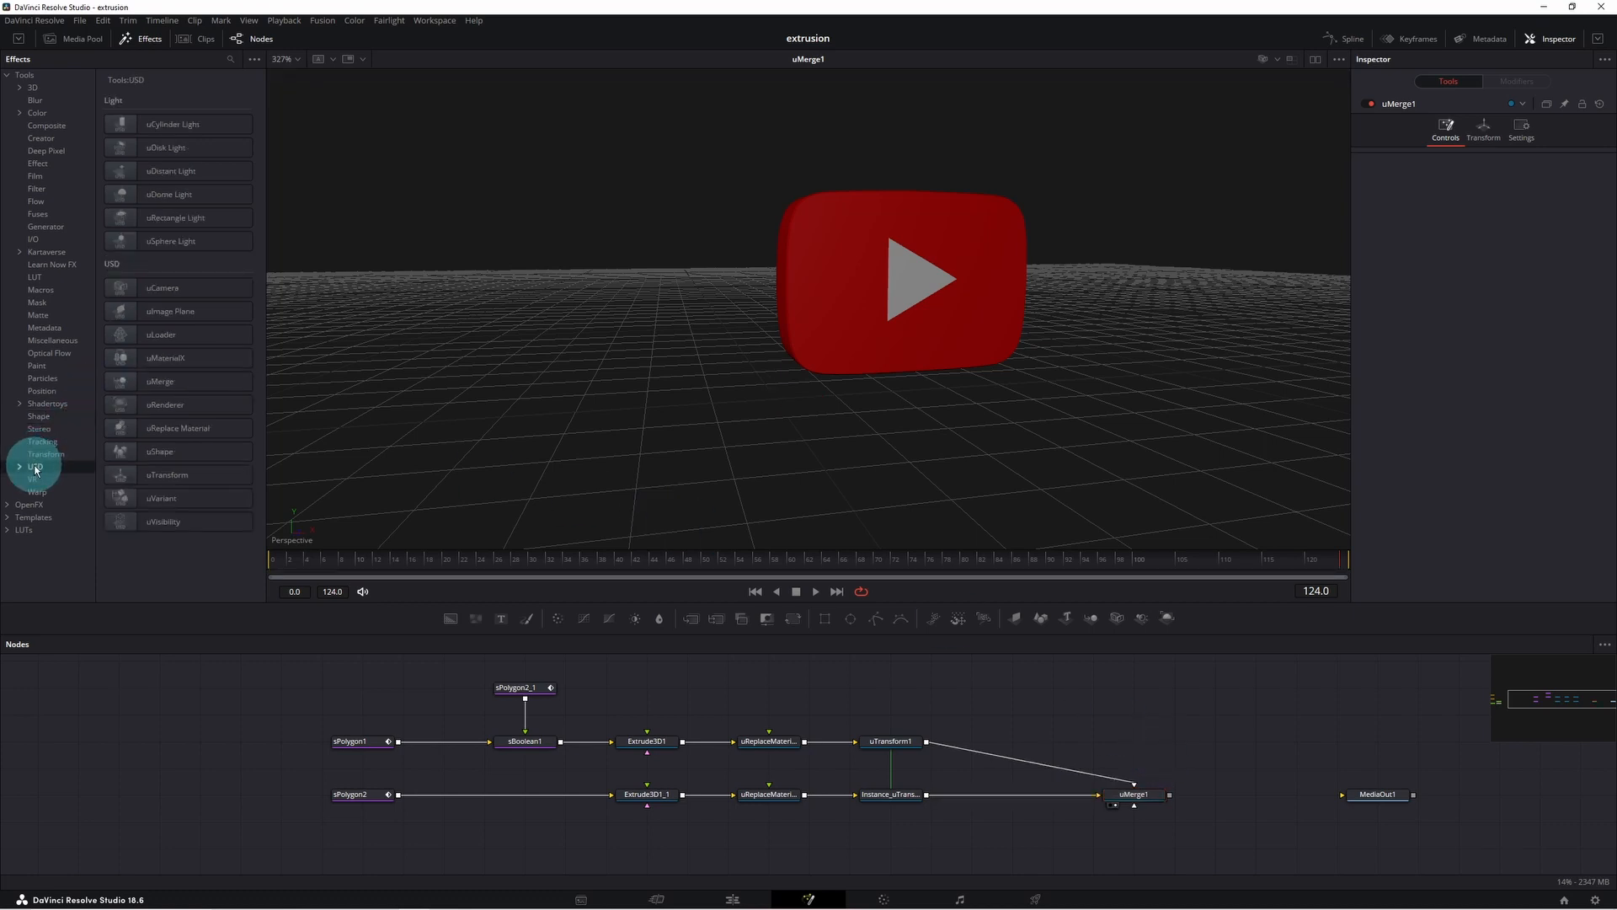
{"action": "left_click_drag", "start_coordinate": [172, 407], "coordinate": [1228, 795]}
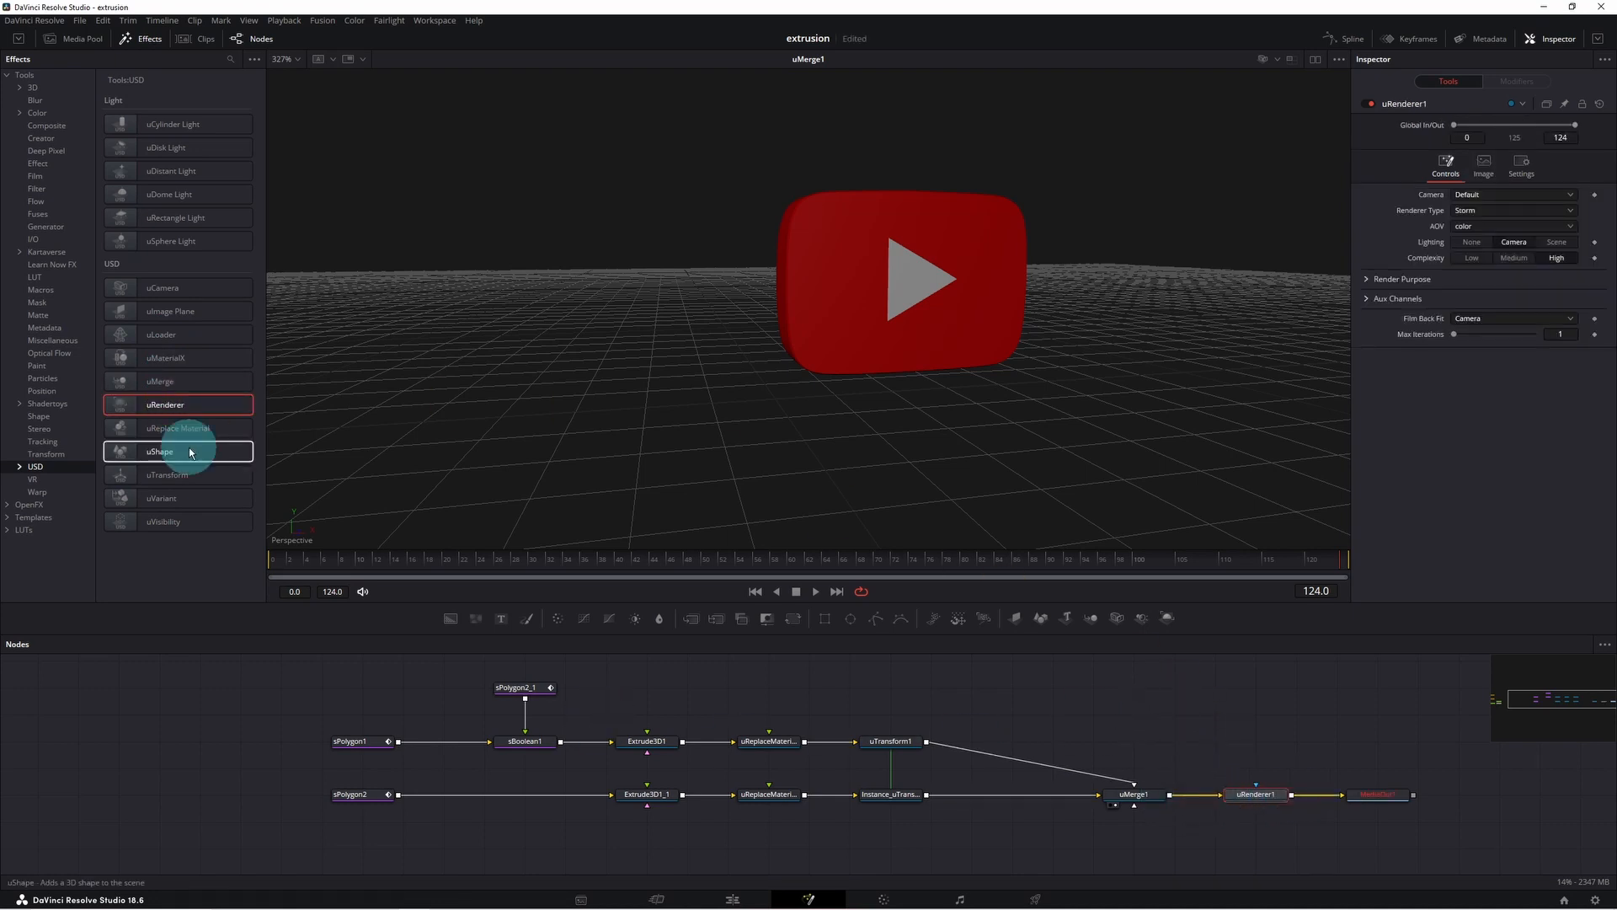
Add a uCamera node above uMerge1 and connect it to the merge.
{"action": "left_click", "coordinate": [169, 291]}
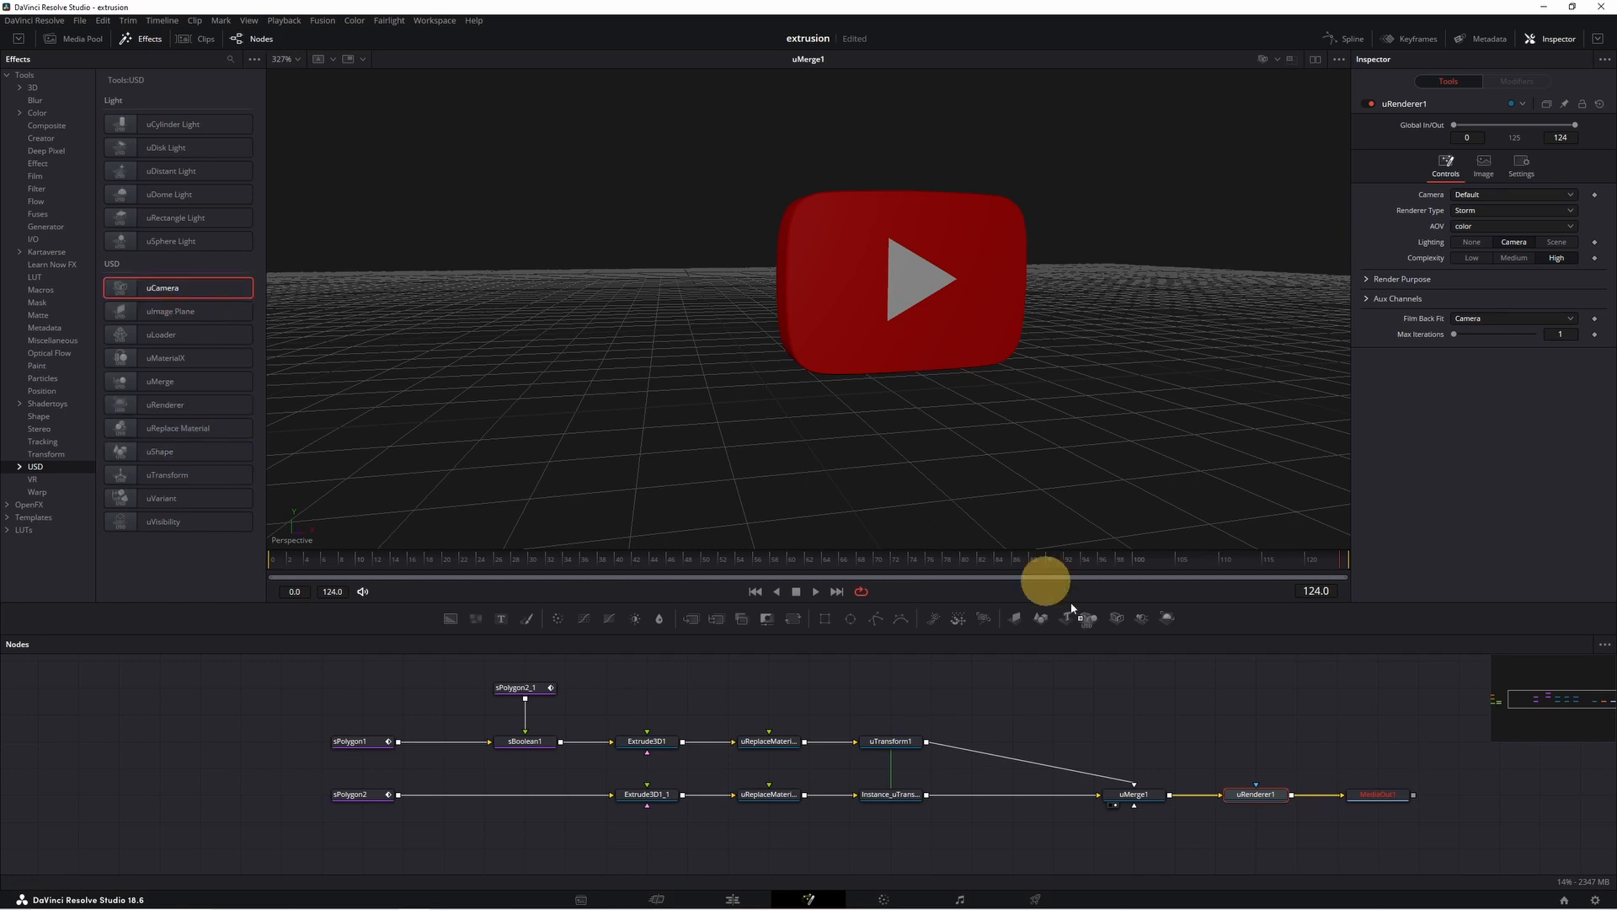
{"action": "left_click_drag", "start_coordinate": [813, 395], "coordinate": [1063, 379]}
{"action": "left_click_drag", "start_coordinate": [1119, 484], "coordinate": [978, 516]}
{"action": "left_click_drag", "start_coordinate": [1046, 460], "coordinate": [845, 418]}
{"action": "left_click_drag", "start_coordinate": [779, 442], "coordinate": [725, 539]}
{"action": "scroll", "coordinate": [1090, 488], "scroll_direction": "down", "scroll_amount": 6}
{"action": "left_click_drag", "start_coordinate": [687, 432], "coordinate": [476, 492]}
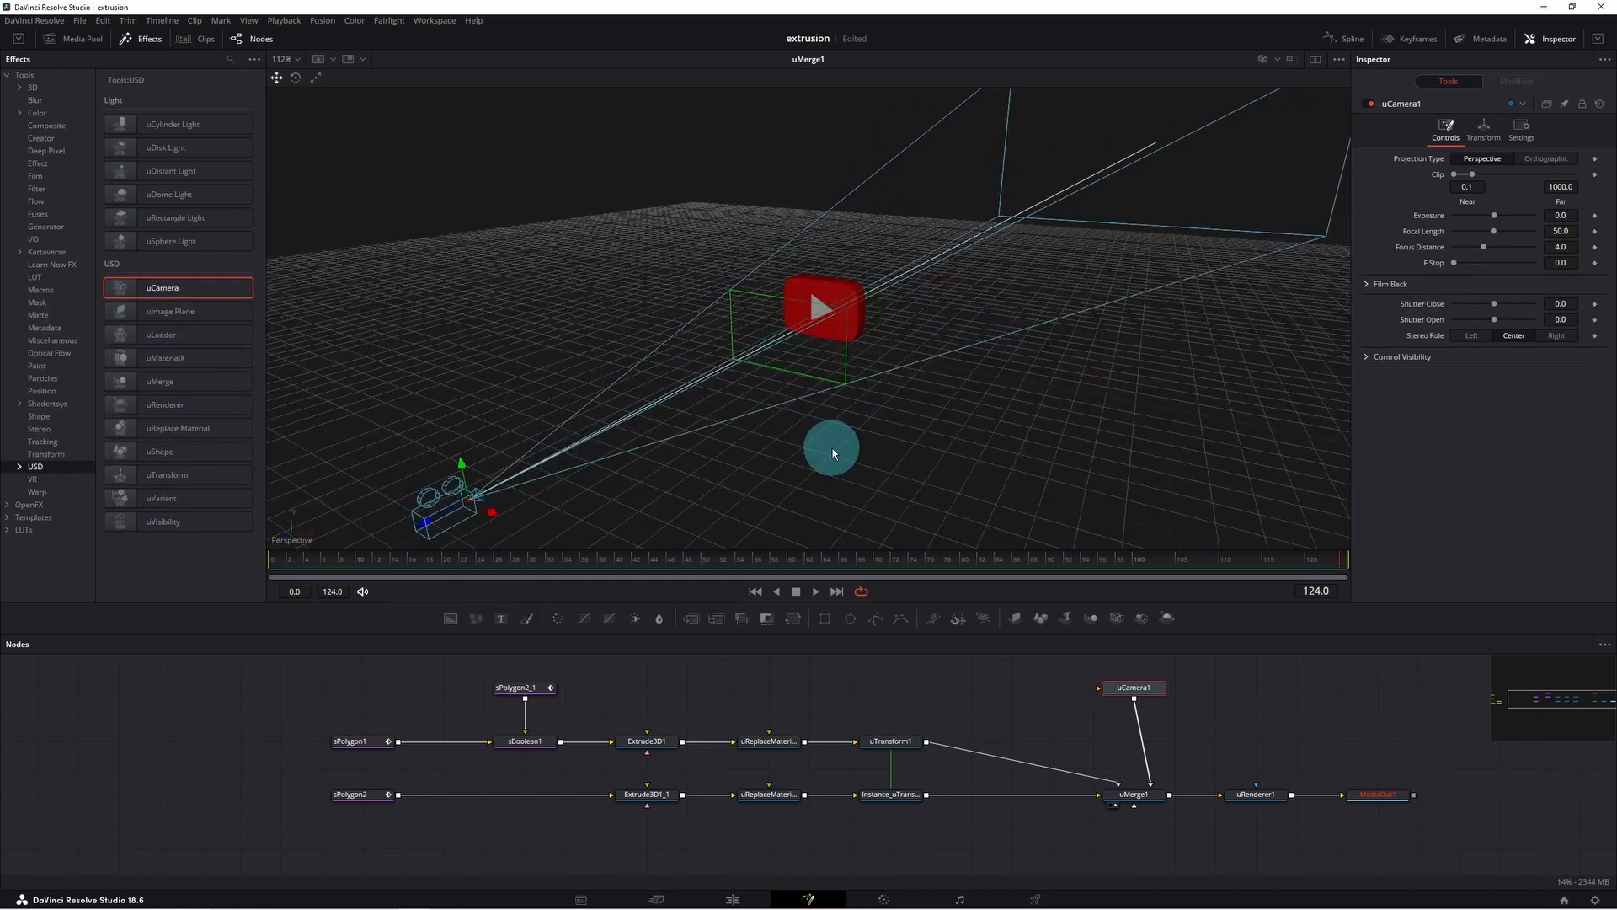
{"action": "left_click", "coordinate": [1056, 709]}
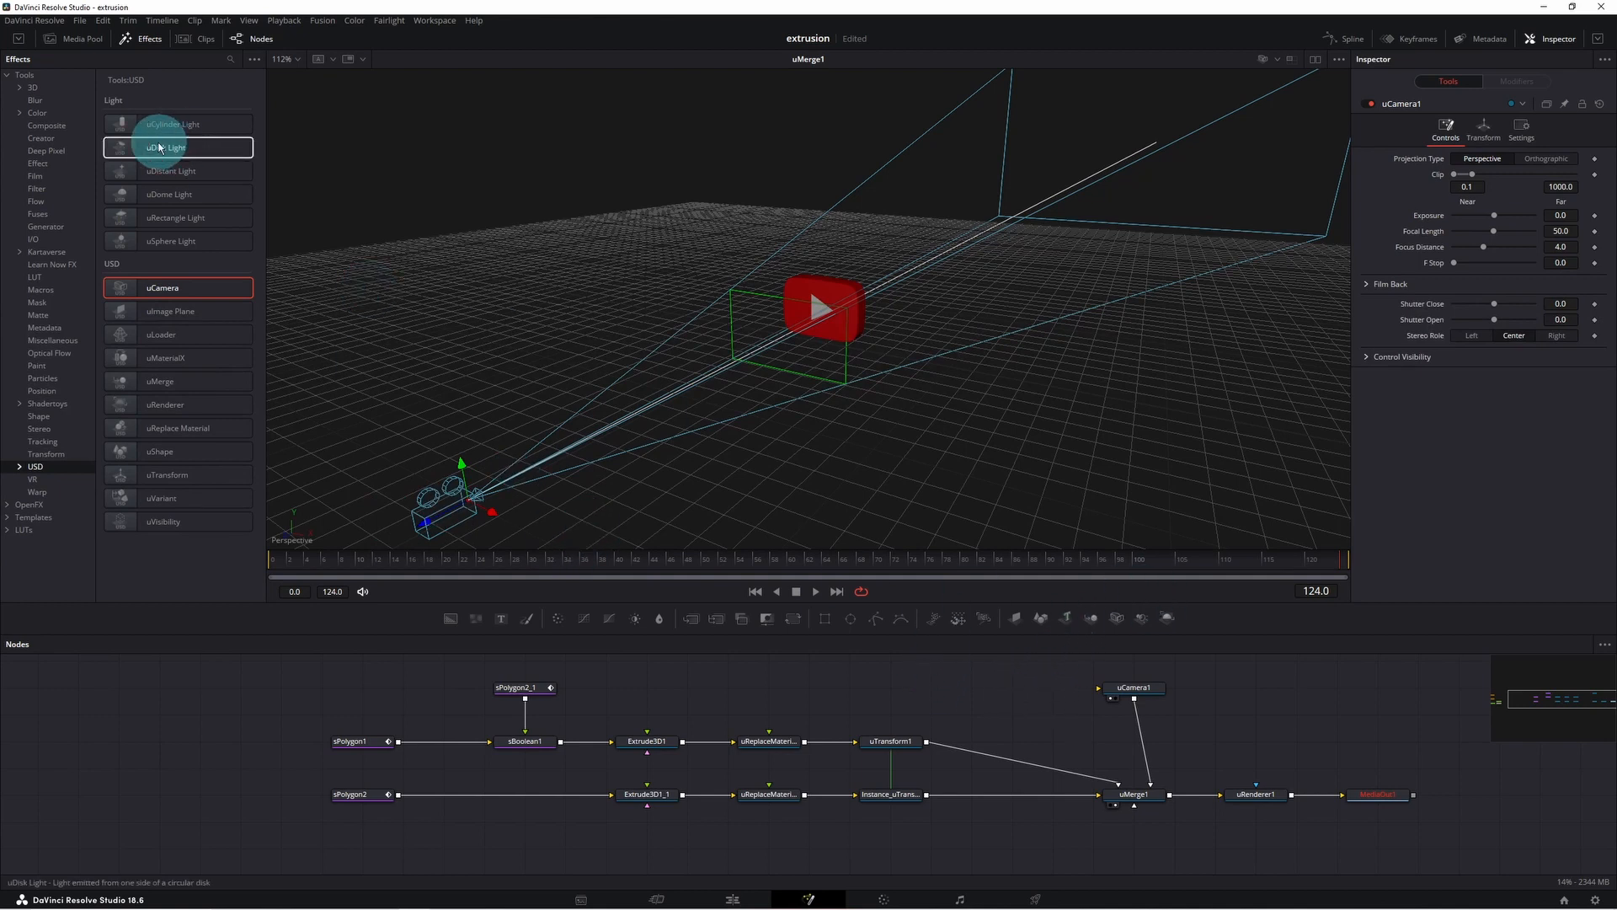
Add a uDome Light connected to uMerge1 and switch the viewer lighting to Scene Lights.
{"action": "left_click_drag", "start_coordinate": [168, 194], "coordinate": [1148, 795]}
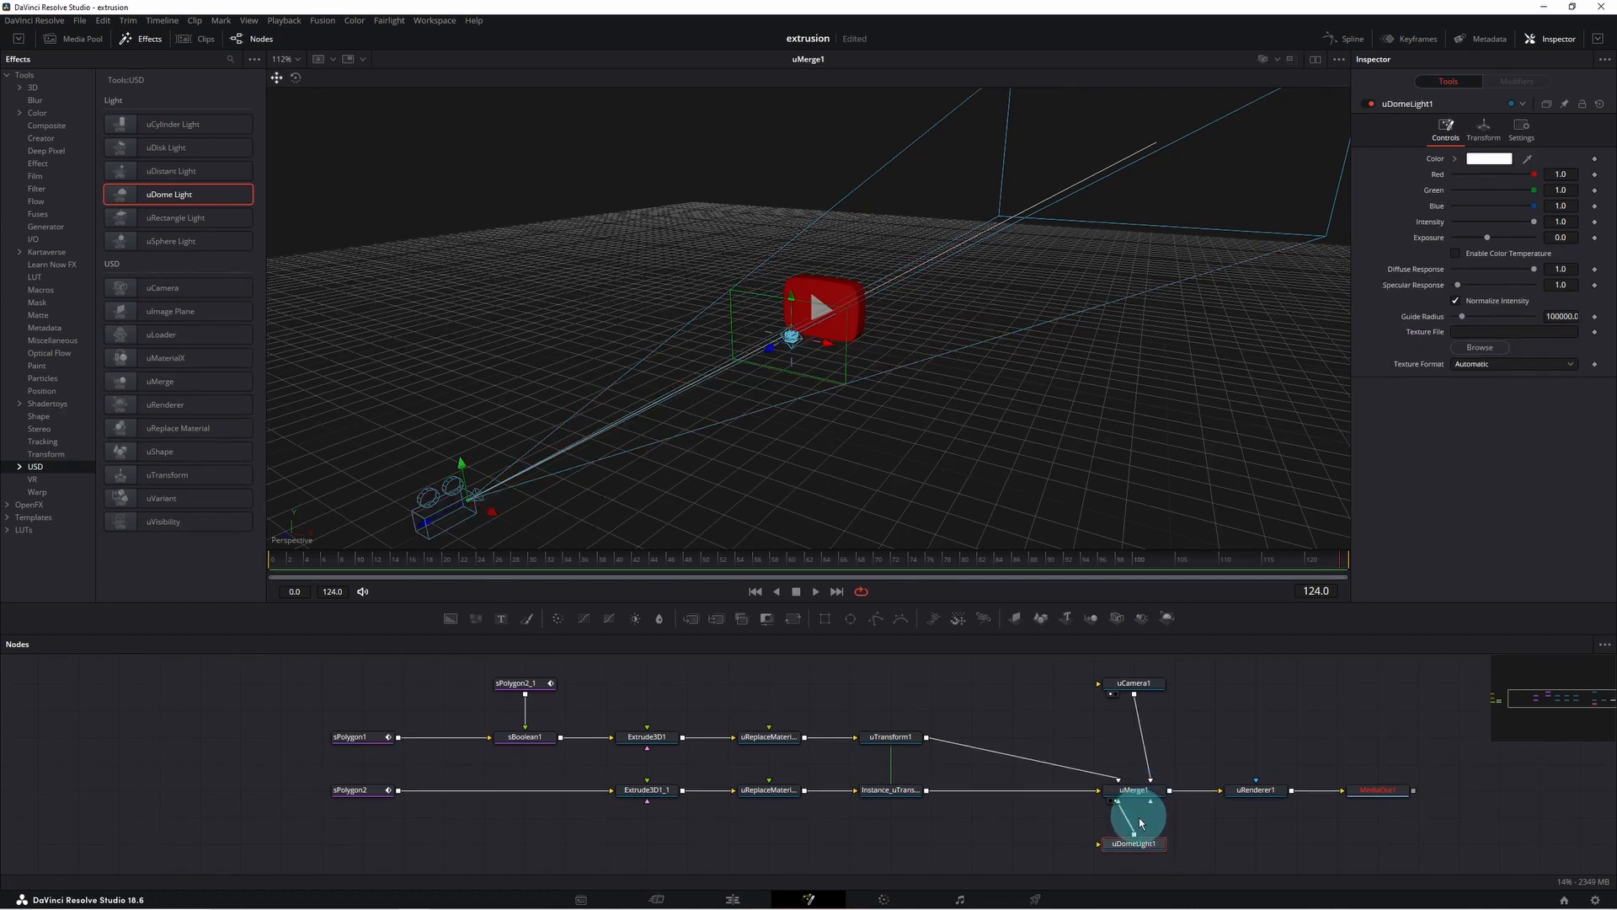
{"action": "left_click", "coordinate": [1263, 60]}
{"action": "left_click", "coordinate": [1273, 61]}
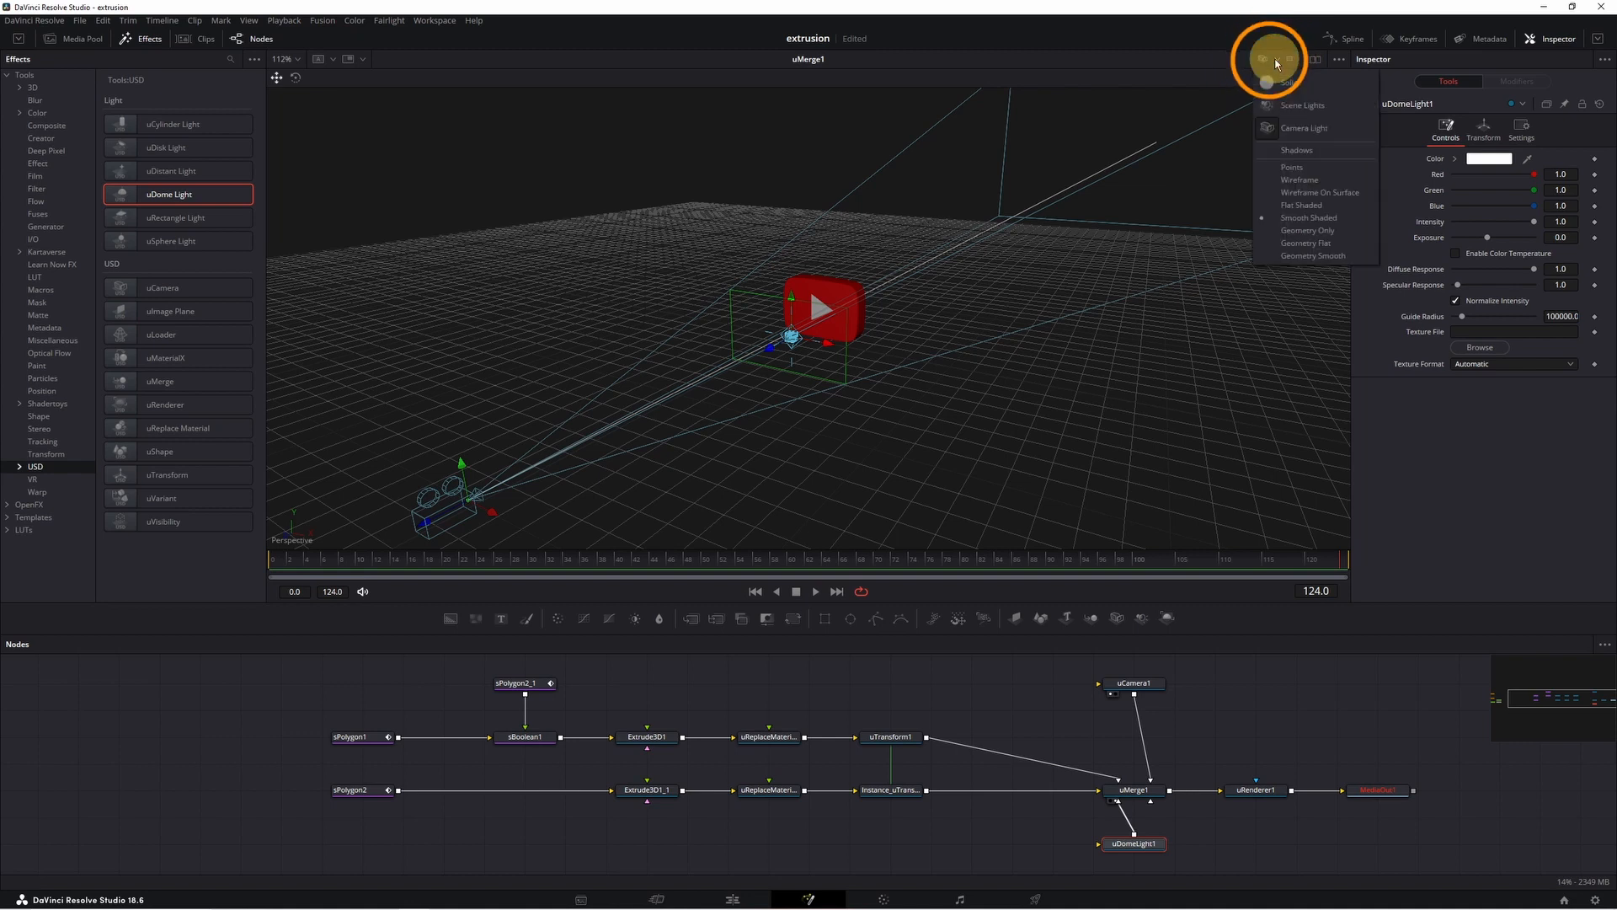
{"action": "left_click", "coordinate": [1293, 107]}
{"action": "left_click_drag", "start_coordinate": [1069, 365], "coordinate": [810, 101]}
{"action": "left_click", "coordinate": [1007, 400]}
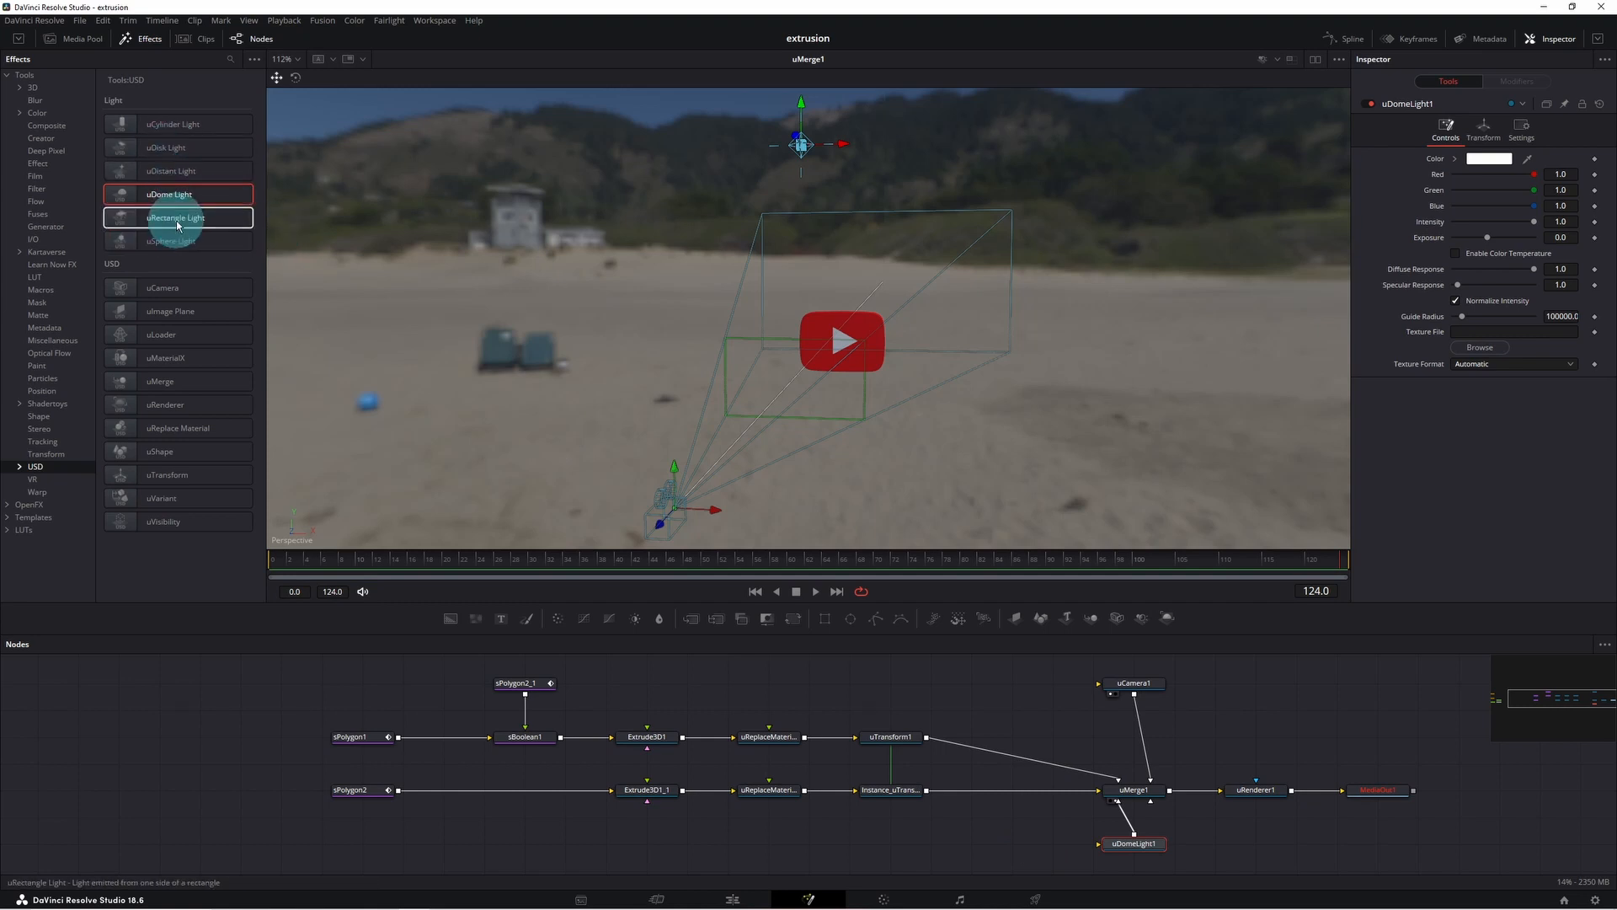
Add a uDisk Light node, connect it to uMerge1 and open its transform settings.
{"action": "left_click_drag", "start_coordinate": [166, 147], "coordinate": [1214, 718]}
{"action": "left_click_drag", "start_coordinate": [1252, 711], "coordinate": [1135, 787]}
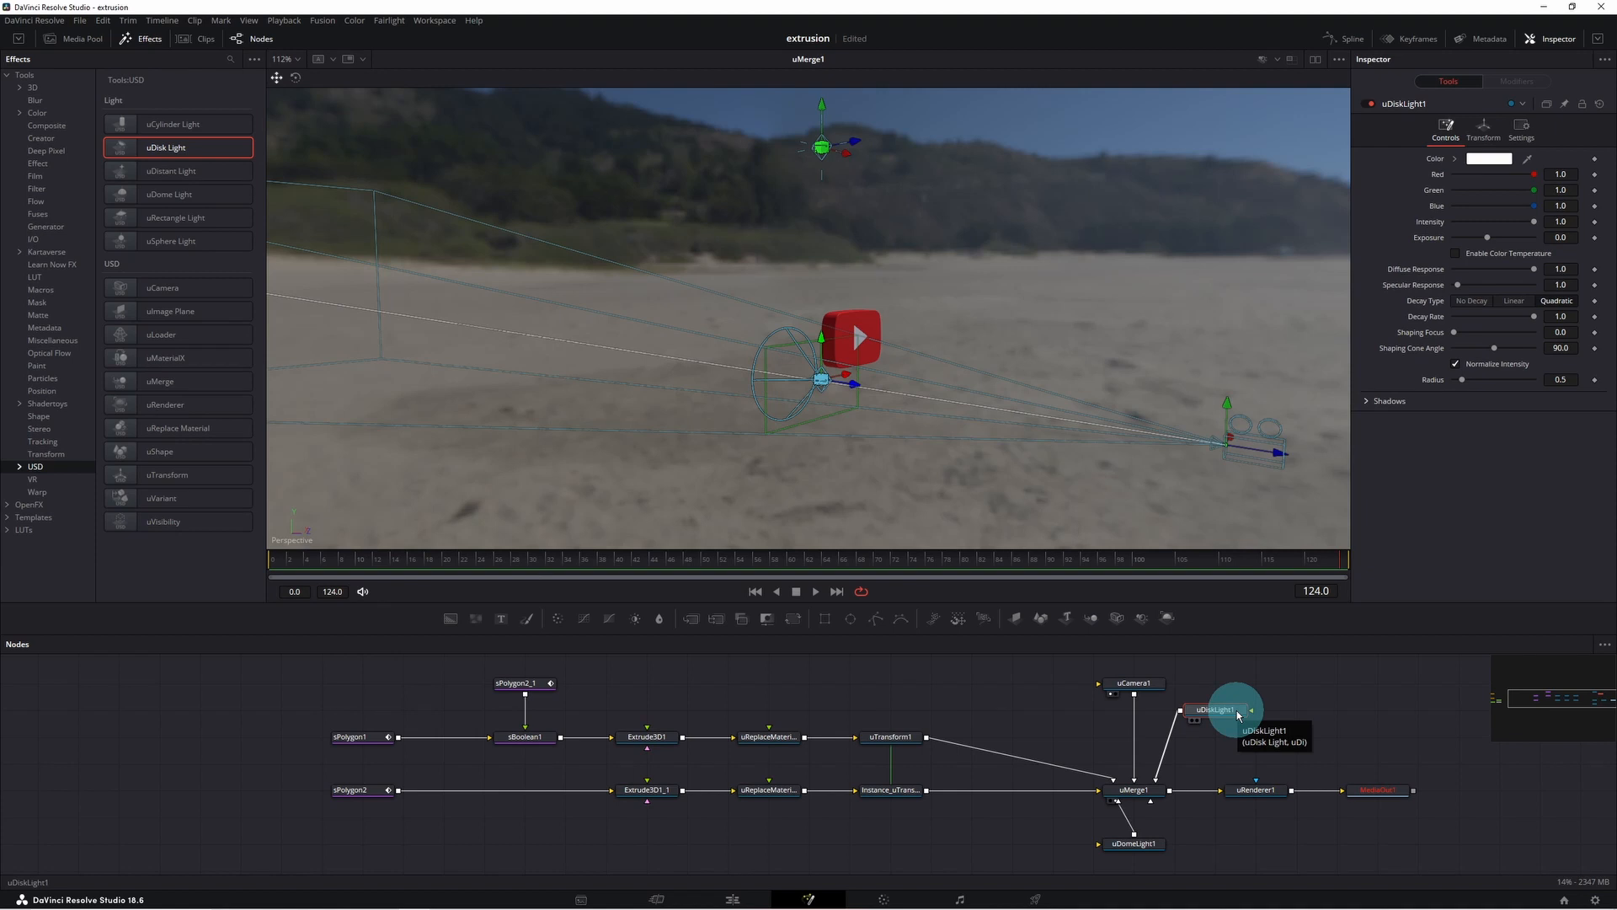
{"action": "left_click", "coordinate": [1484, 128]}
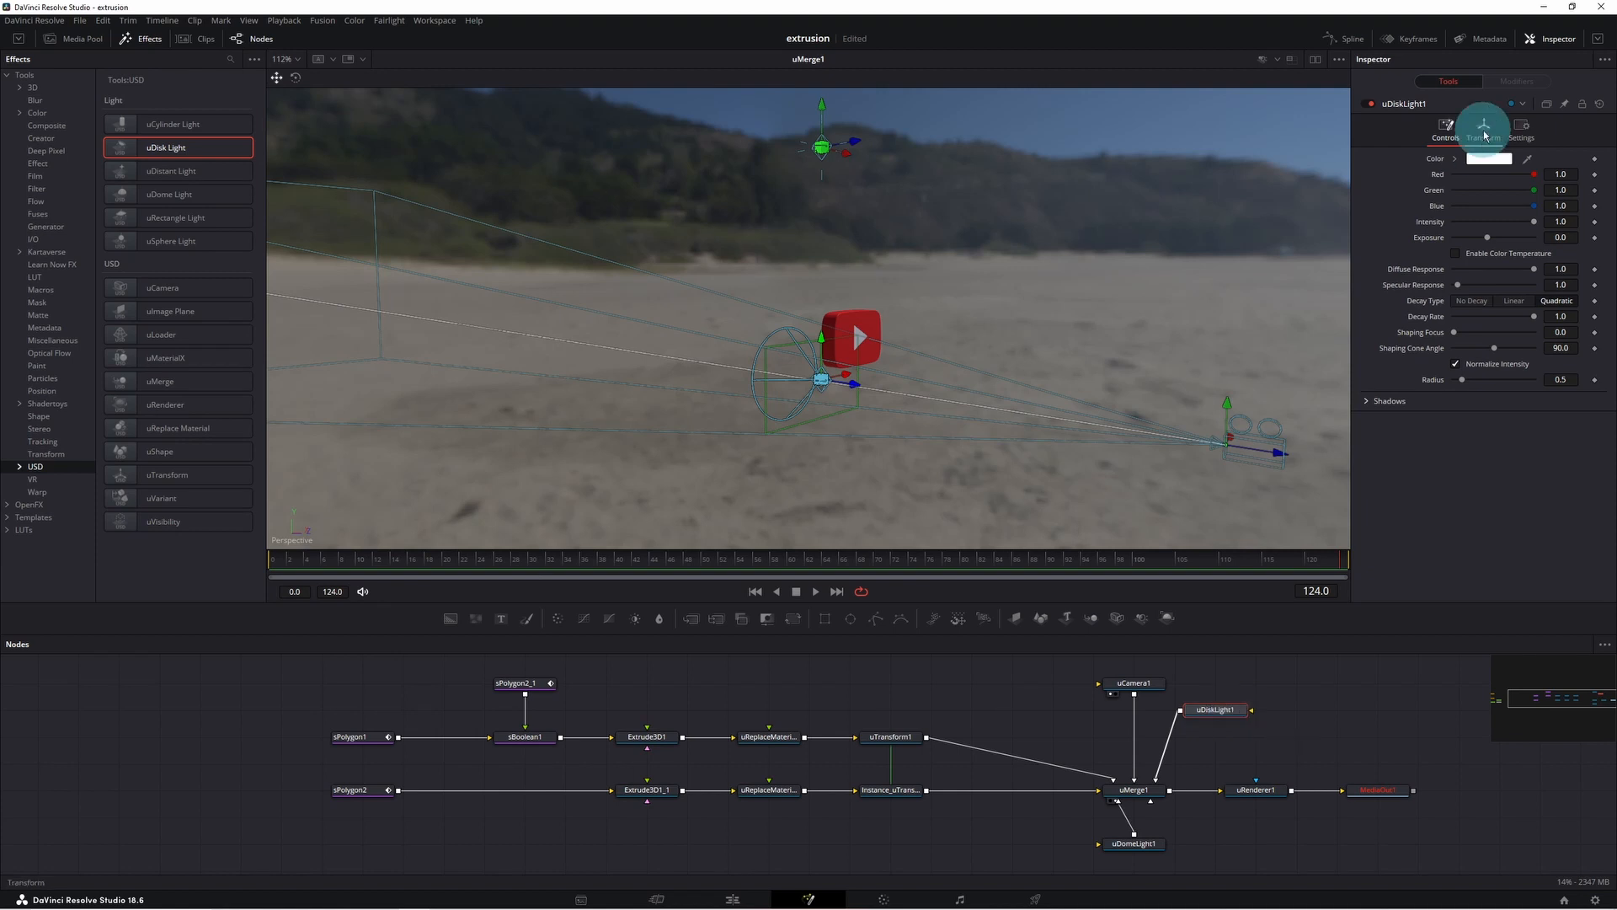
Enable the target on uDiskLight1, aim it at the logo and move the light in front of the logo.
{"action": "left_click", "coordinate": [1455, 332]}
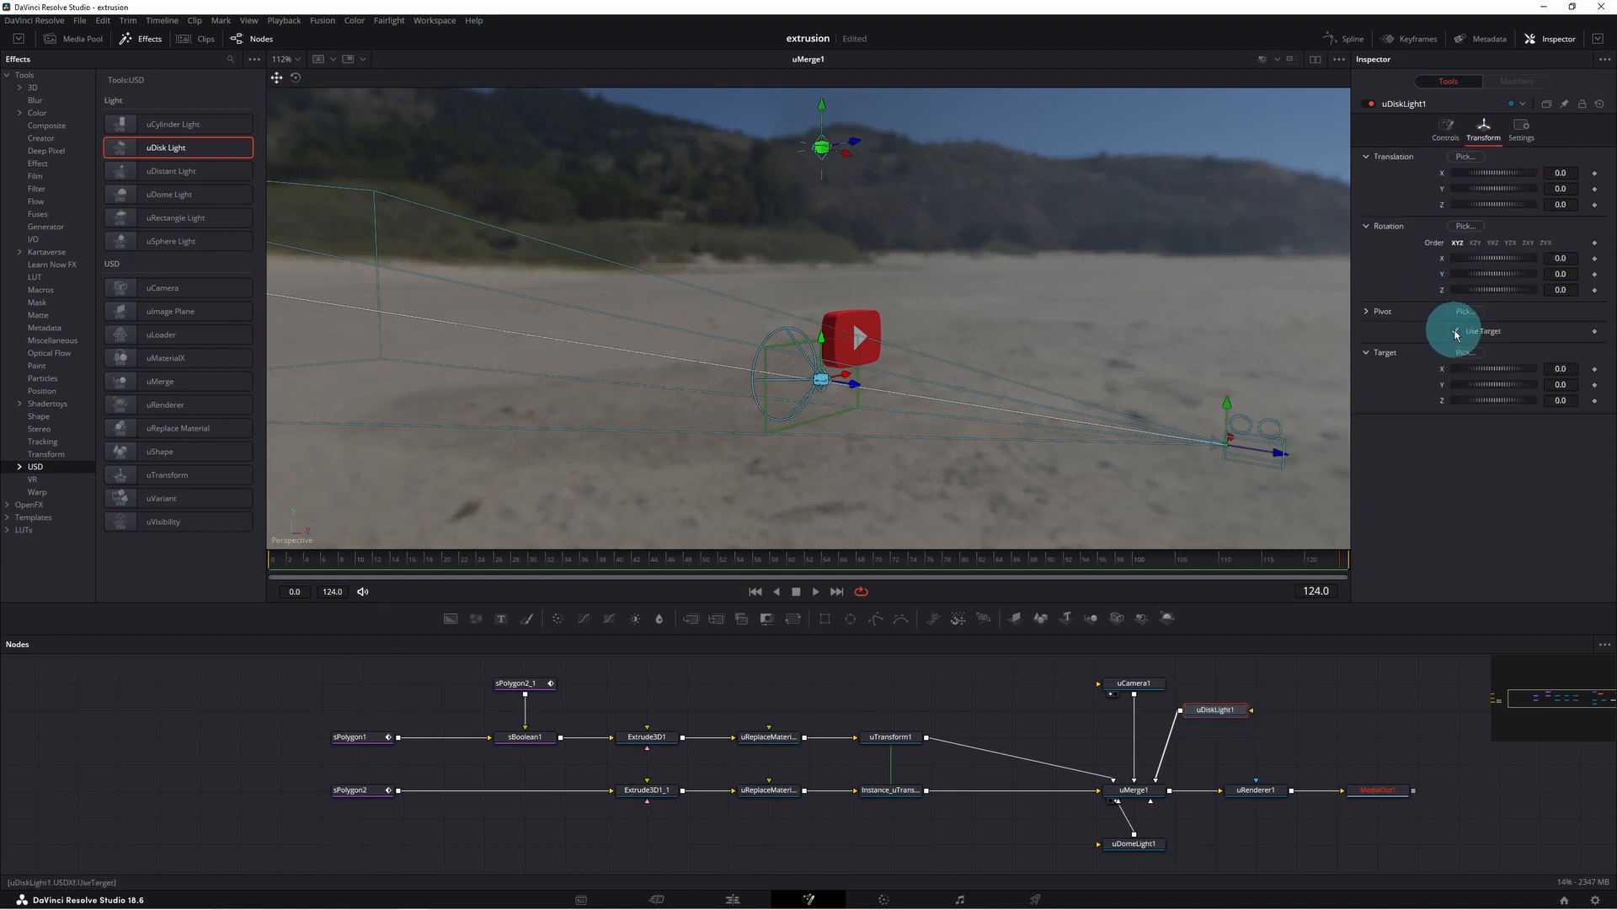
{"action": "left_click_drag", "start_coordinate": [1070, 344], "coordinate": [886, 365]}
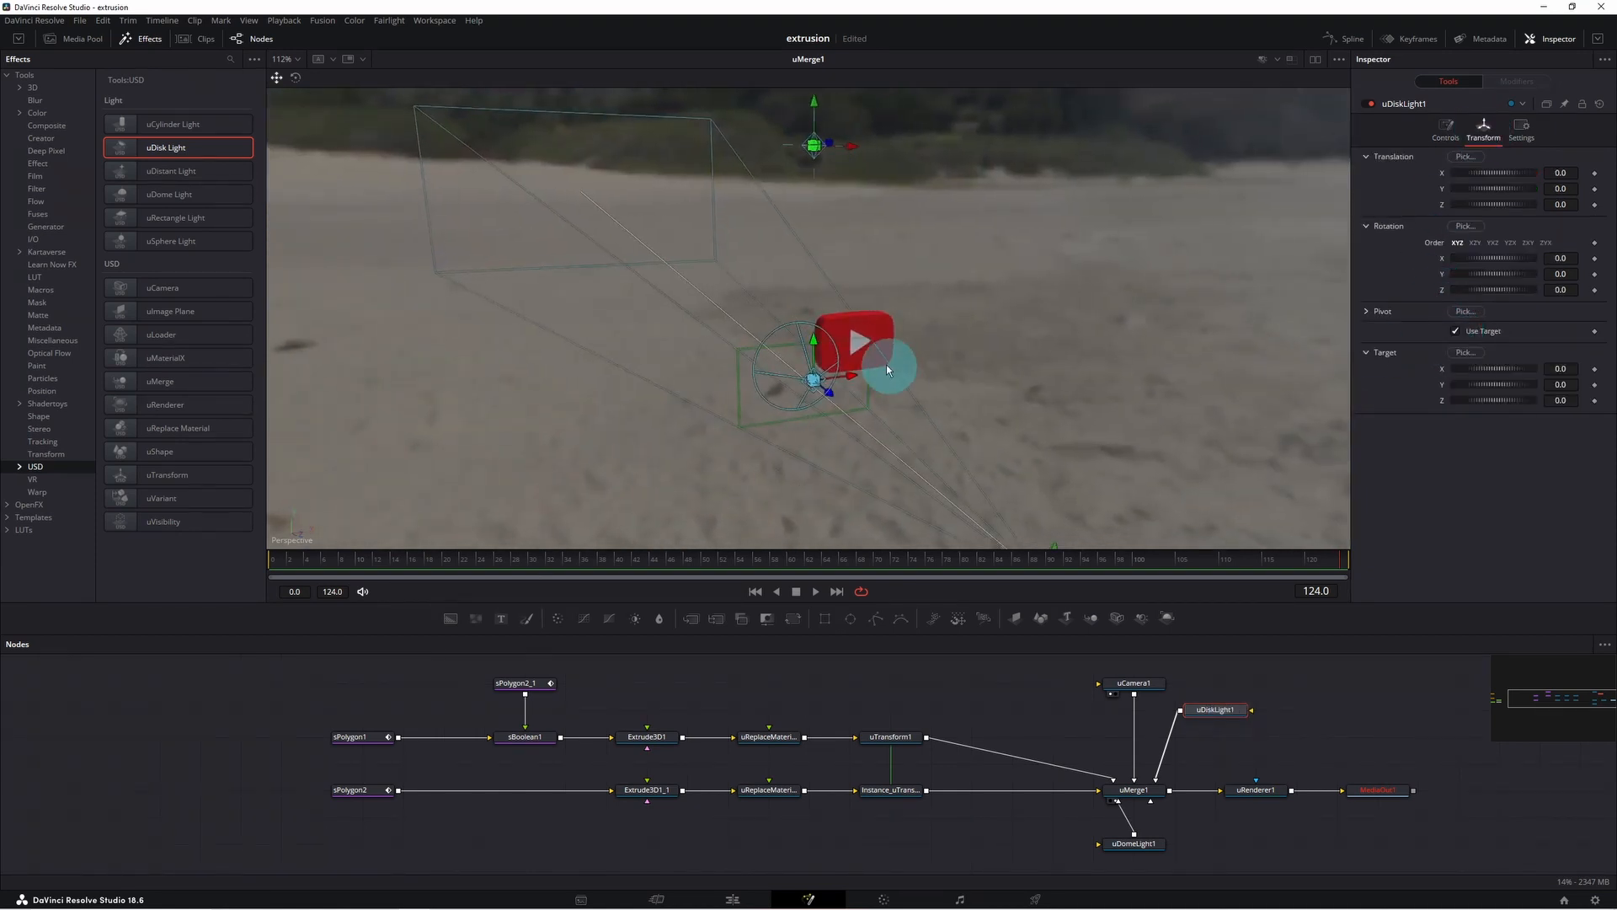
{"action": "left_click_drag", "start_coordinate": [1556, 400], "coordinate": [1572, 400]}
{"action": "left_click_drag", "start_coordinate": [1570, 386], "coordinate": [594, 410]}
{"action": "left_click_drag", "start_coordinate": [1519, 204], "coordinate": [875, 238]}
Set uDiskLight1's shadow softness quality to about 5 and its exposure to about 3.03.
{"action": "left_click", "coordinate": [1447, 135]}
{"action": "left_click", "coordinate": [1373, 401]}
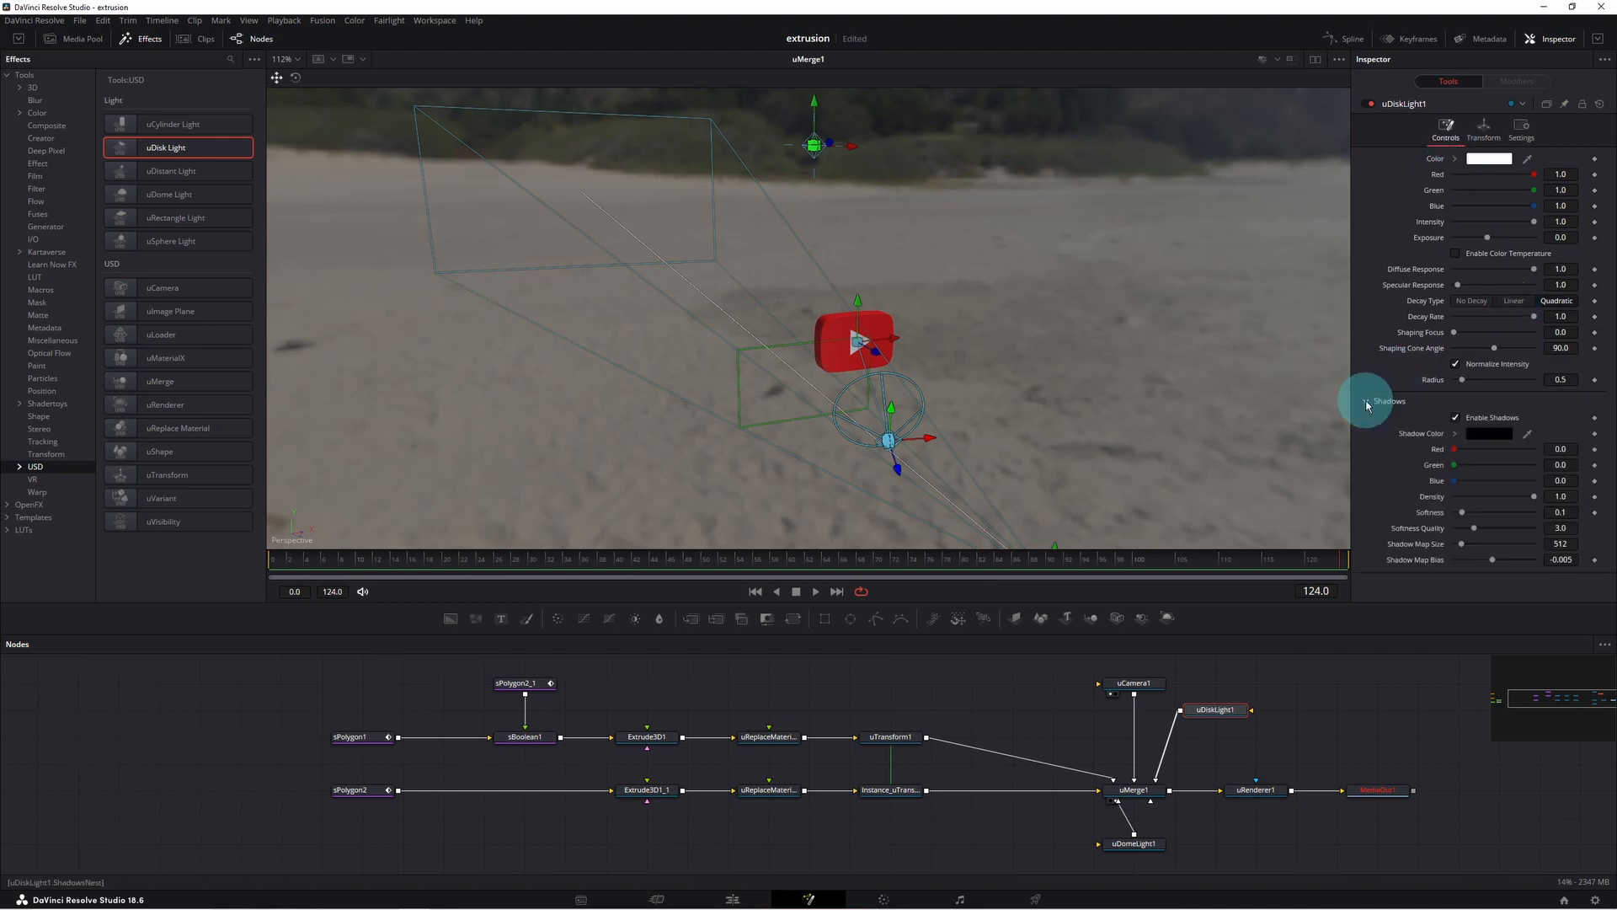
{"action": "left_click_drag", "start_coordinate": [1476, 530], "coordinate": [1488, 532]}
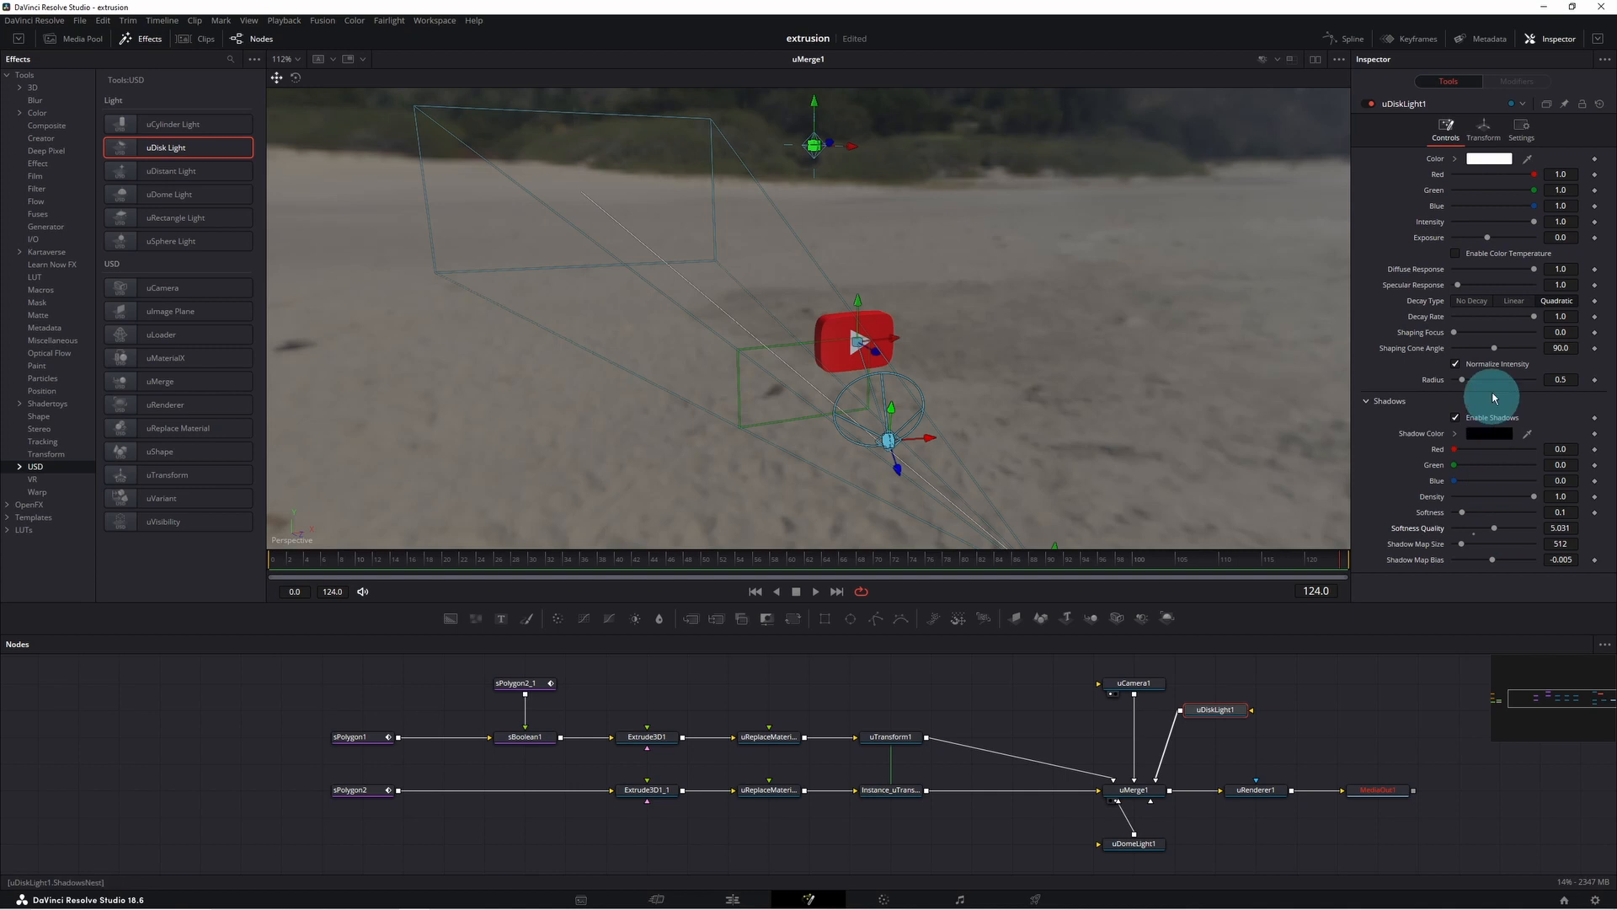
{"action": "left_click", "coordinate": [1488, 240]}
{"action": "left_click_drag", "start_coordinate": [1500, 242], "coordinate": [1521, 245]}
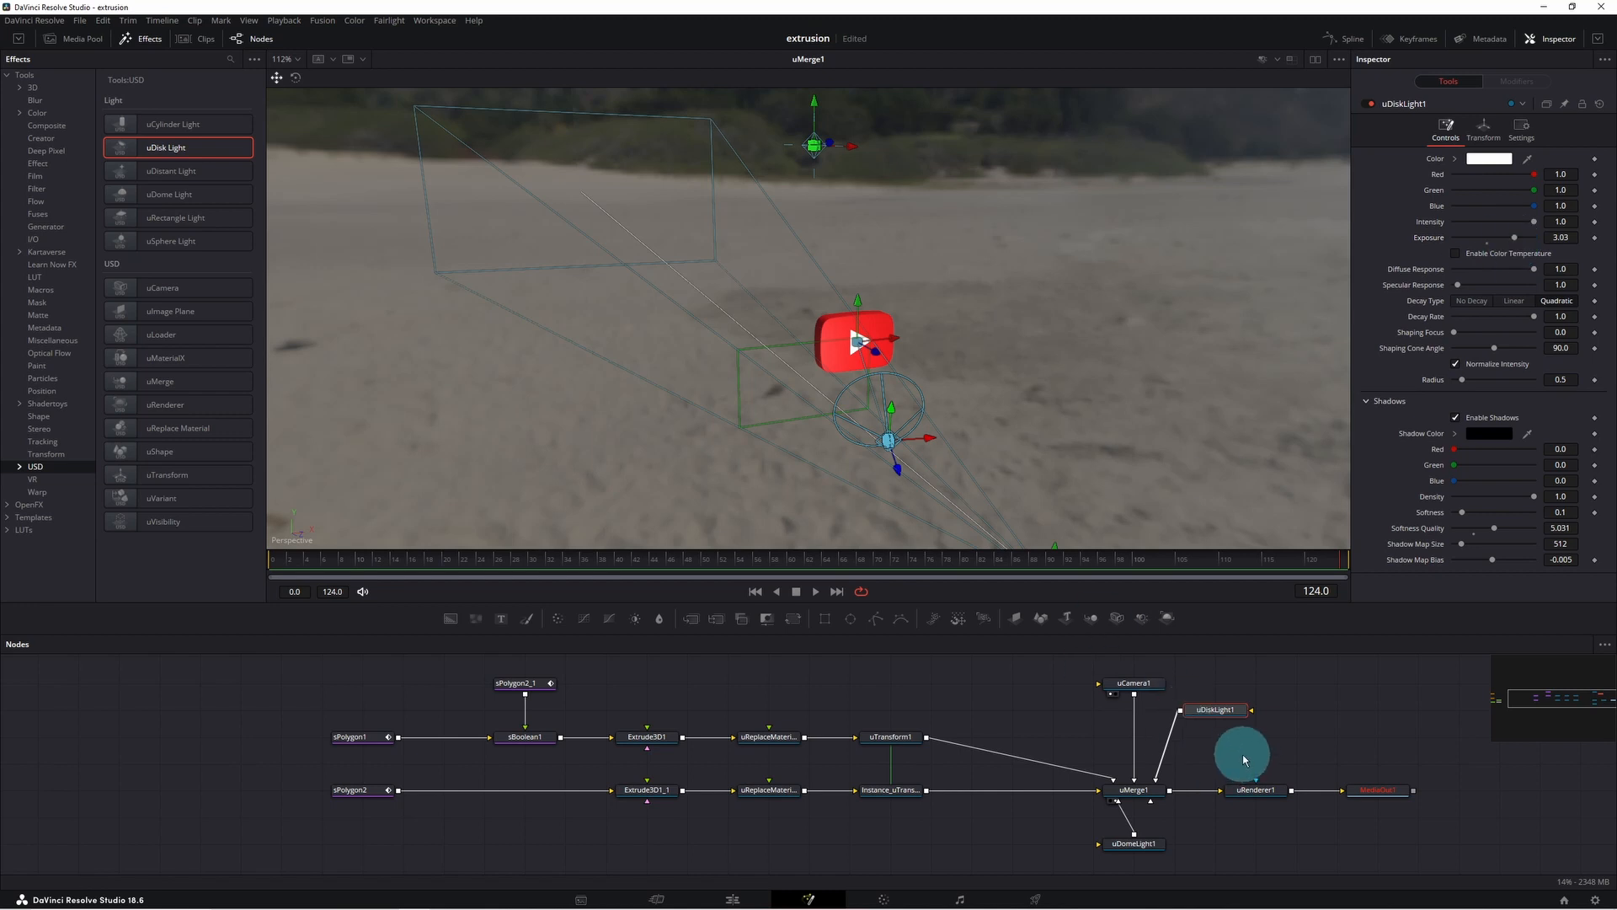
Add a second uDisk Light node and connect it to uMerge1.
{"action": "left_click_drag", "start_coordinate": [1078, 433], "coordinate": [984, 423]}
{"action": "left_click", "coordinate": [176, 149]}
{"action": "left_click_drag", "start_coordinate": [1089, 710], "coordinate": [1133, 790]}
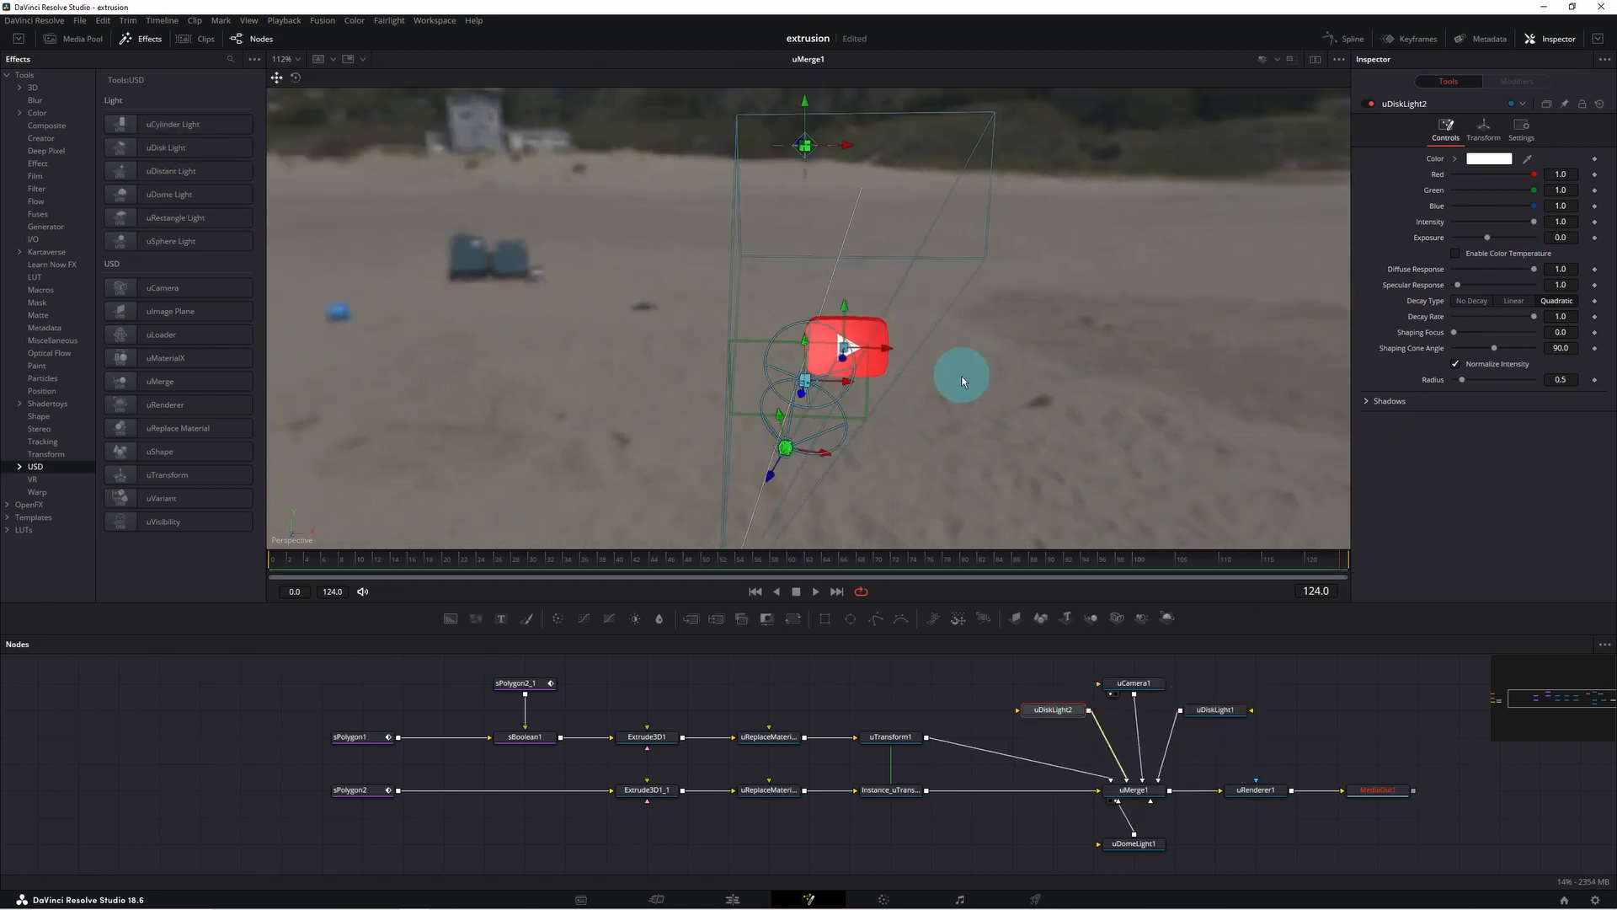
Enable the target on uDiskLight2, aim it at the logo and move the light behind and above the logo.
{"action": "left_click", "coordinate": [1484, 129]}
{"action": "left_click", "coordinate": [1456, 331]}
{"action": "left_click_drag", "start_coordinate": [1483, 385], "coordinate": [1500, 385]}
{"action": "left_click_drag", "start_coordinate": [1494, 369], "coordinate": [690, 265]}
{"action": "left_click_drag", "start_coordinate": [842, 287], "coordinate": [588, 310]}
{"action": "left_click_drag", "start_coordinate": [847, 146], "coordinate": [1150, 160]}
Set uDiskLight2's exposure to about 4.75, shadow softness to about 0.3 and softness quality to about 4.5.
{"action": "left_click", "coordinate": [1446, 129]}
{"action": "left_click_drag", "start_coordinate": [1487, 238], "coordinate": [1531, 239]}
{"action": "left_click_drag", "start_coordinate": [1095, 371], "coordinate": [1105, 463]}
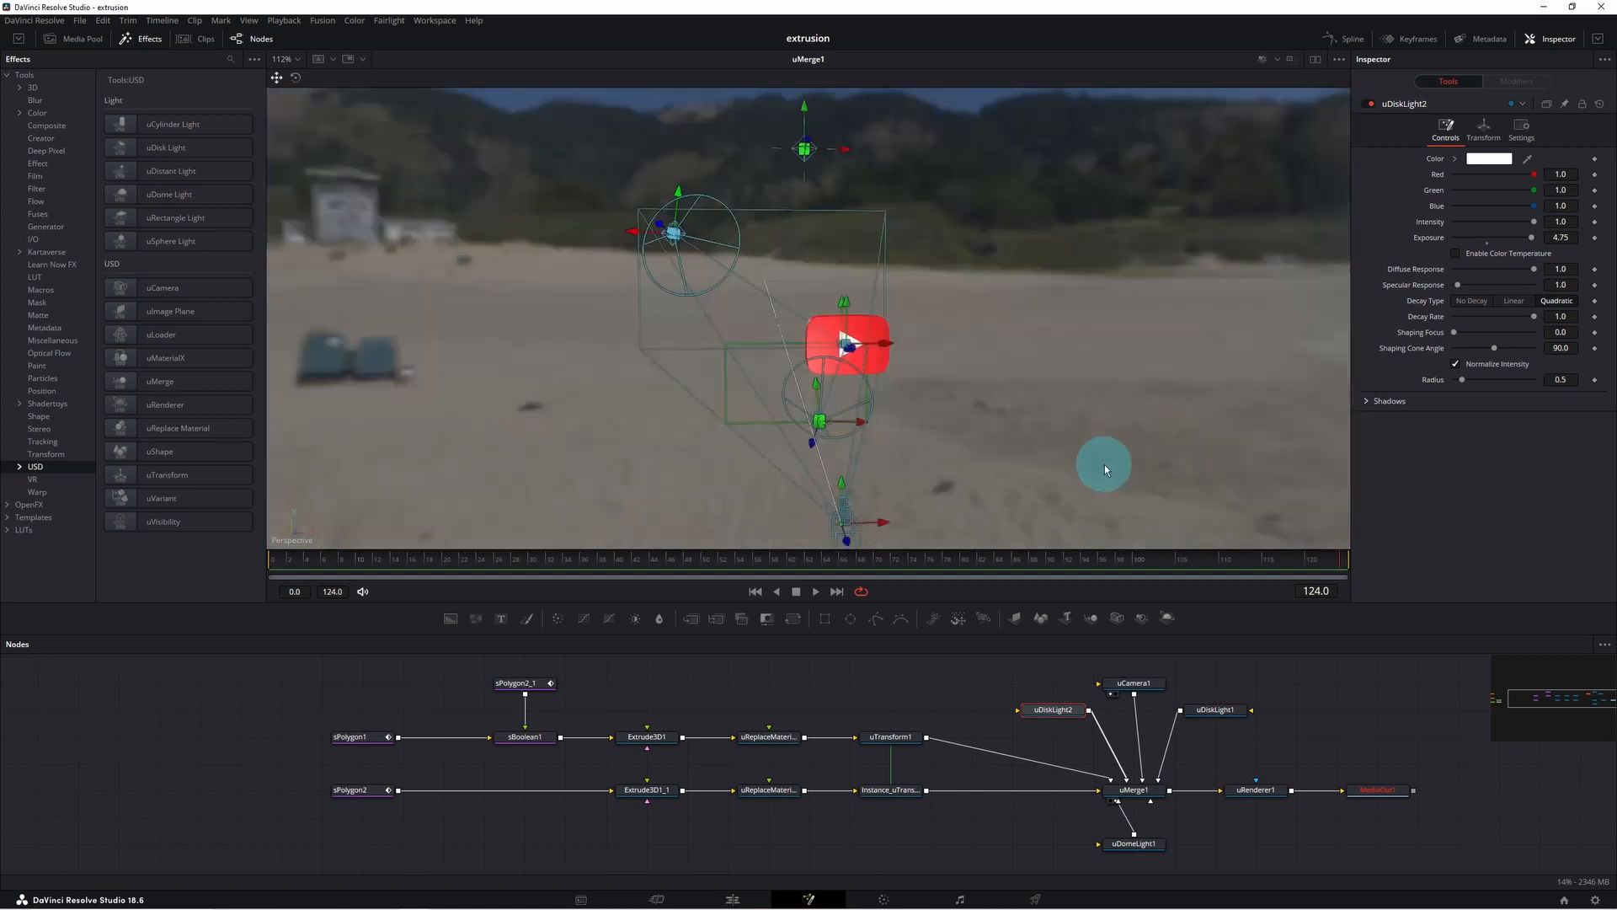
{"action": "left_click", "coordinate": [1368, 401]}
{"action": "left_click", "coordinate": [1476, 523]}
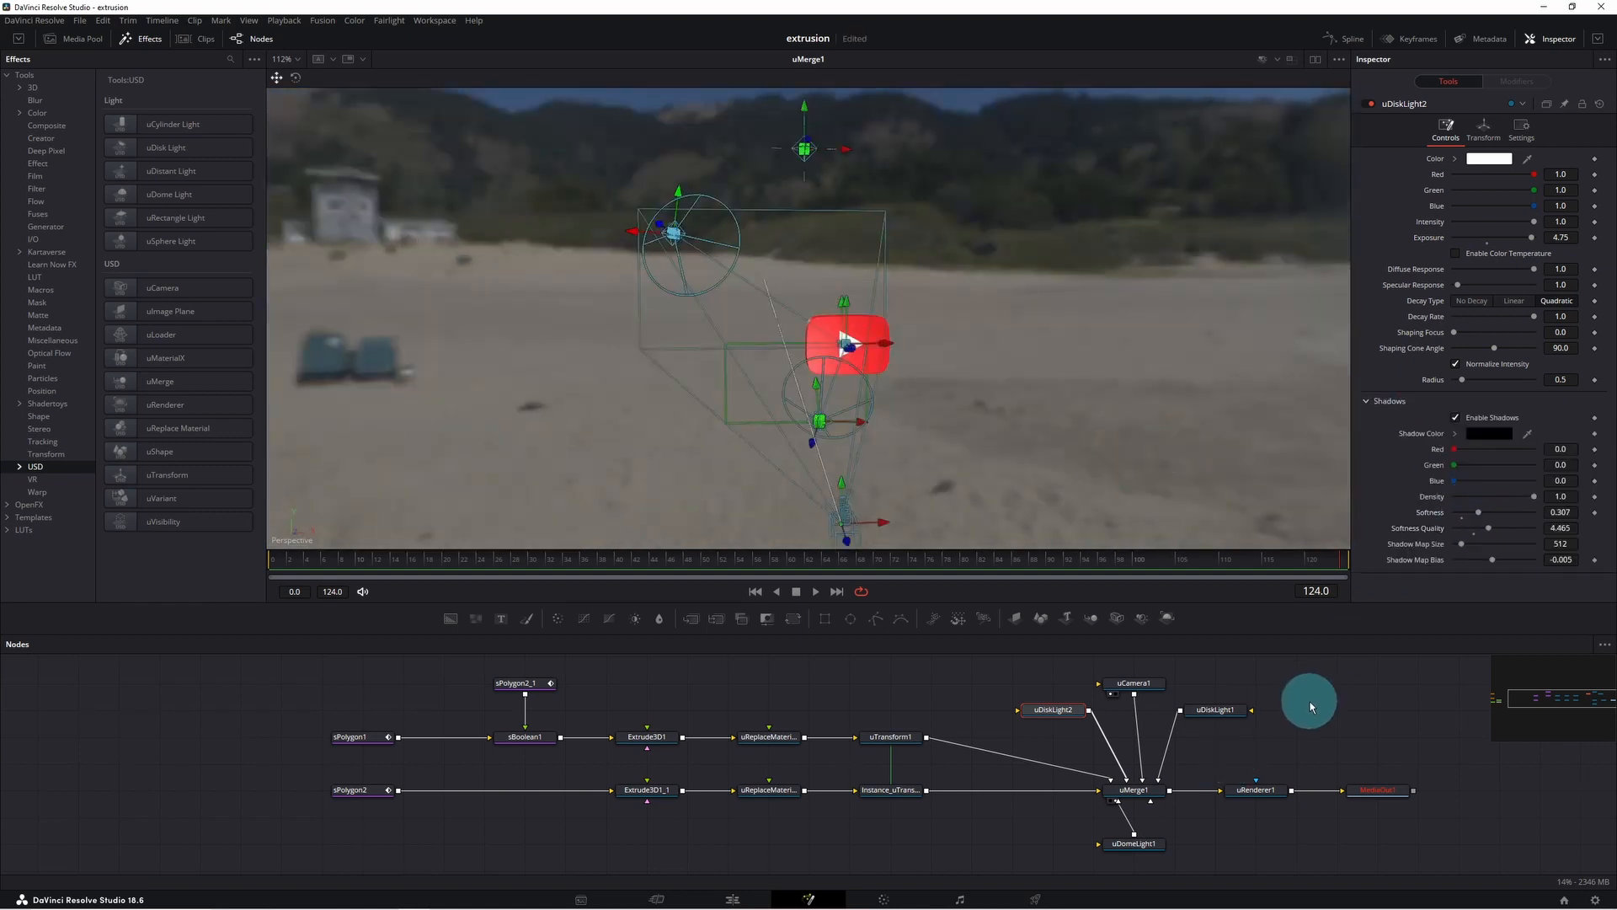
Set uRenderer1's camera to uCamera1 and show MediaOut1 in the viewer.
{"action": "left_click", "coordinate": [1255, 792]}
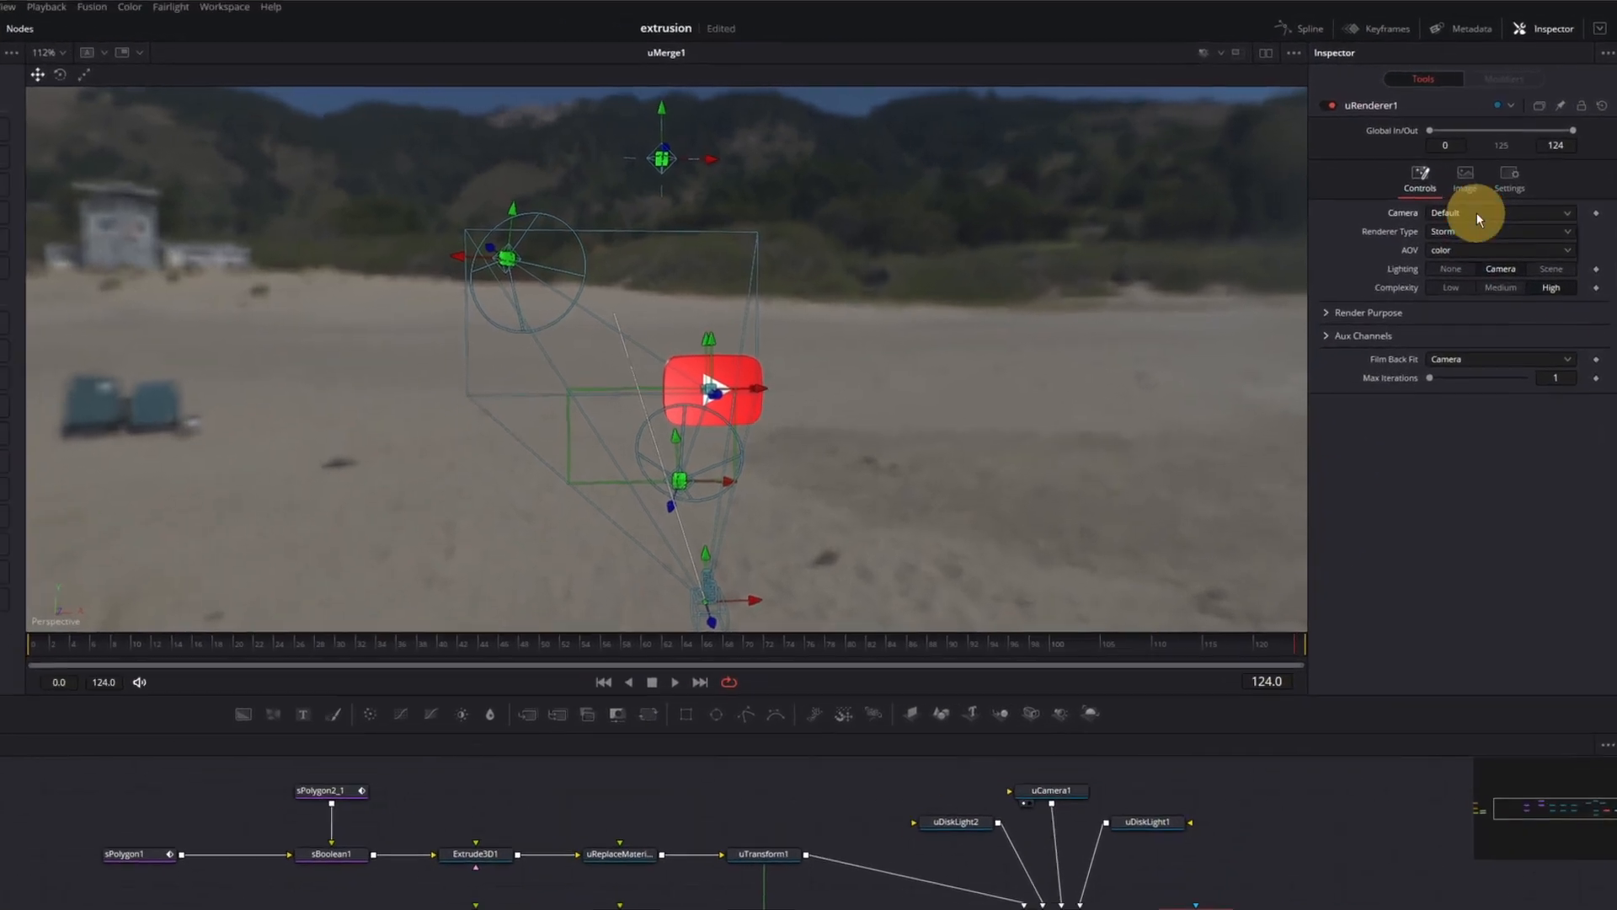
{"action": "left_click", "coordinate": [1477, 214]}
{"action": "left_click", "coordinate": [1467, 252]}
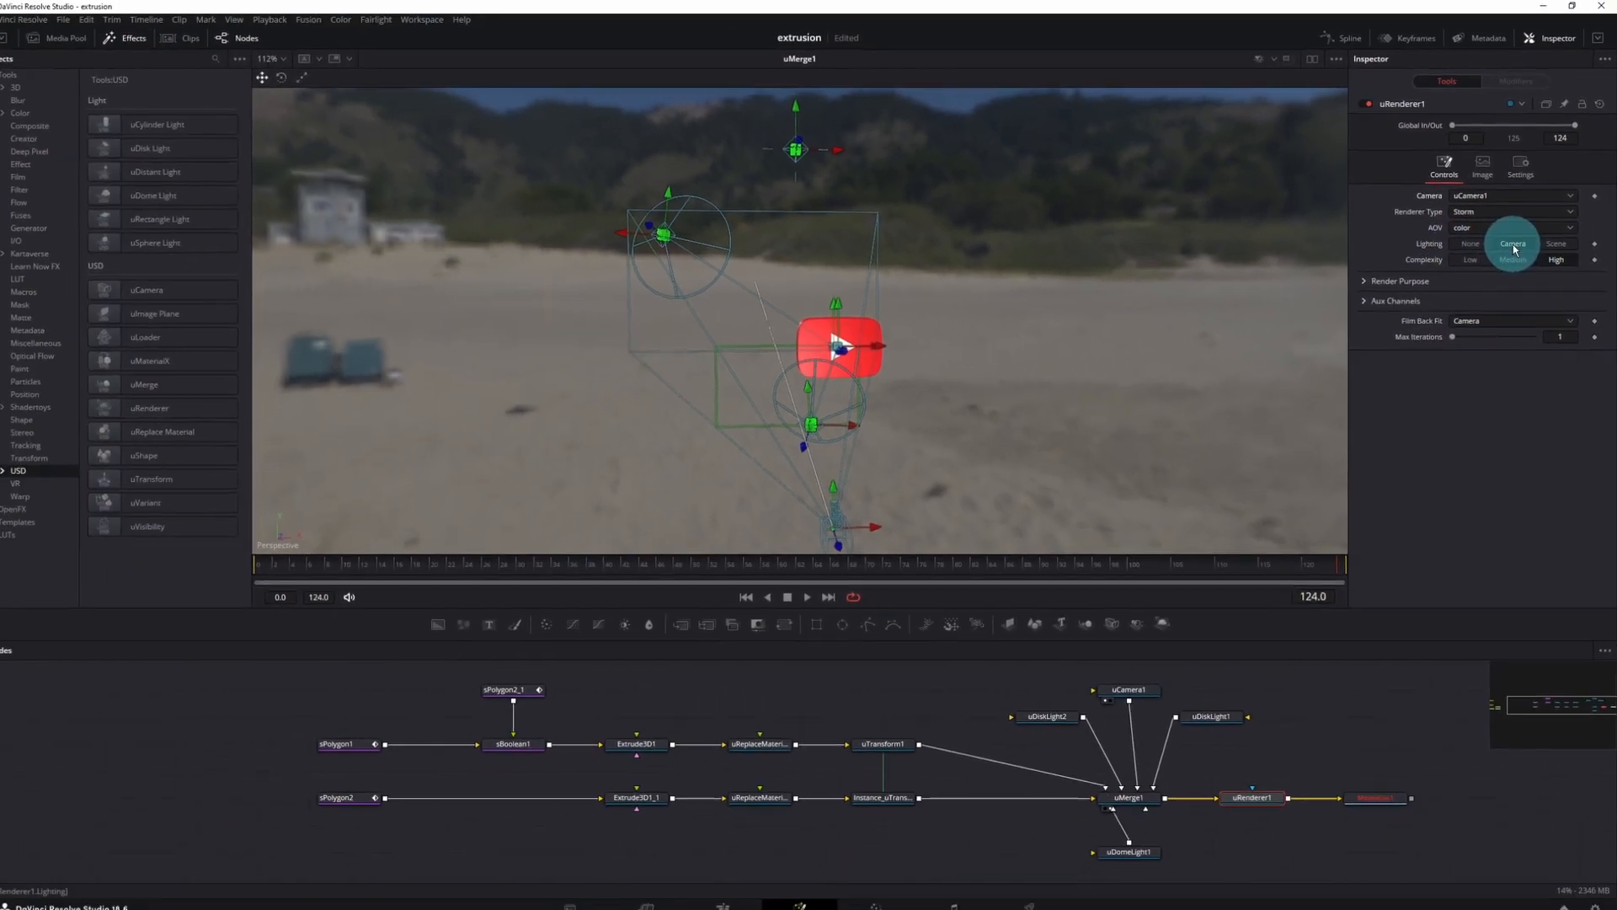
{"action": "left_click", "coordinate": [1558, 245]}
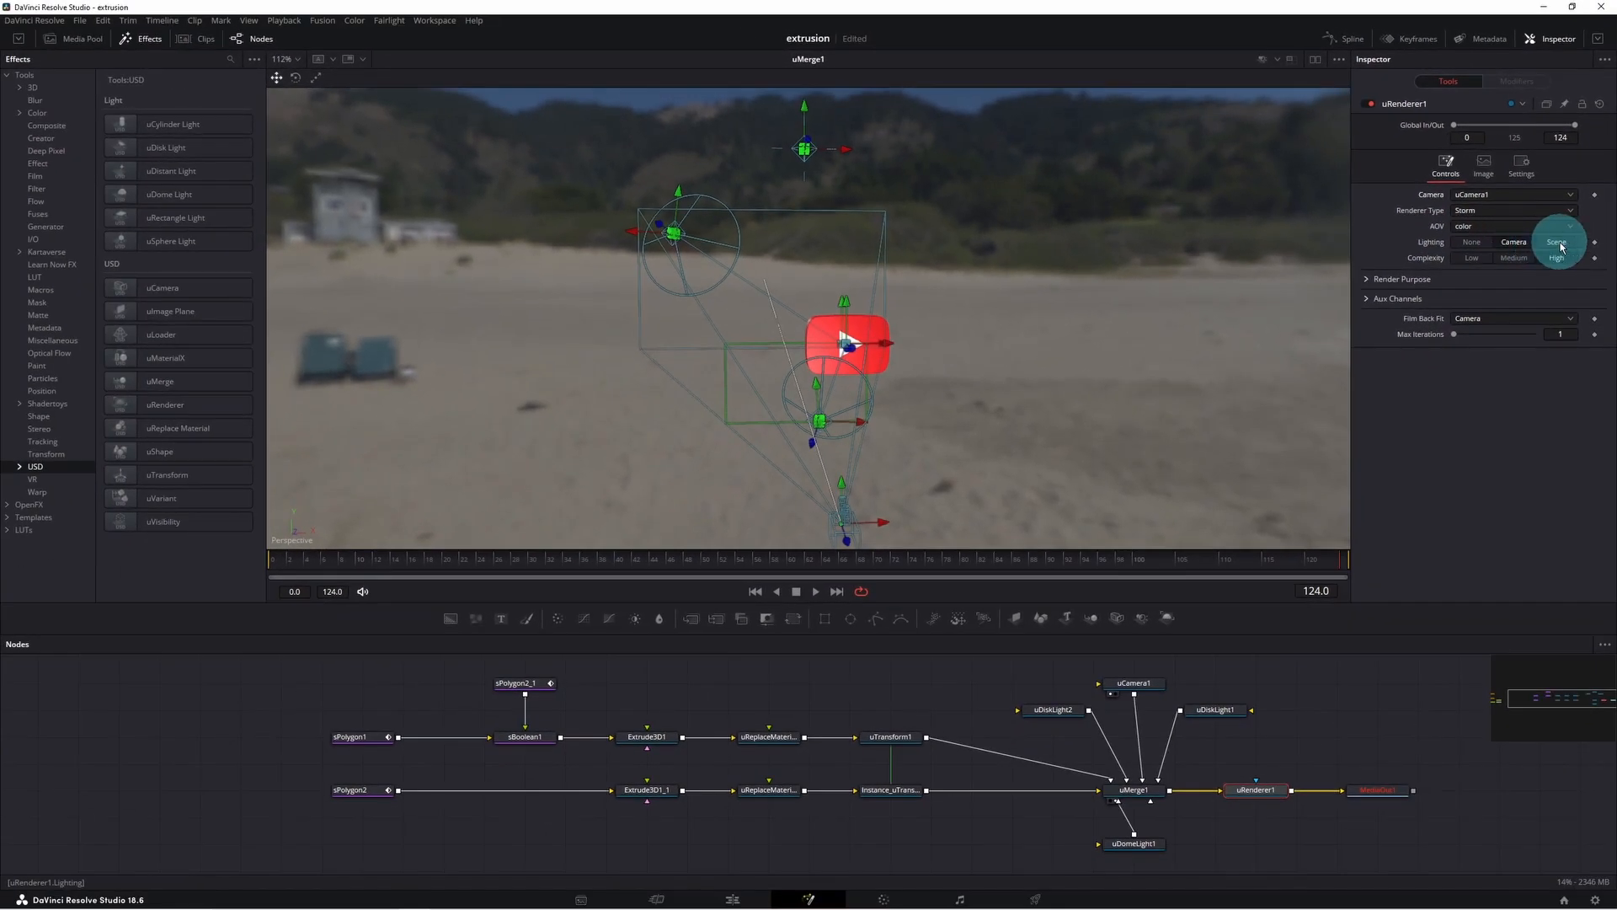
{"action": "left_click", "coordinate": [1358, 803]}
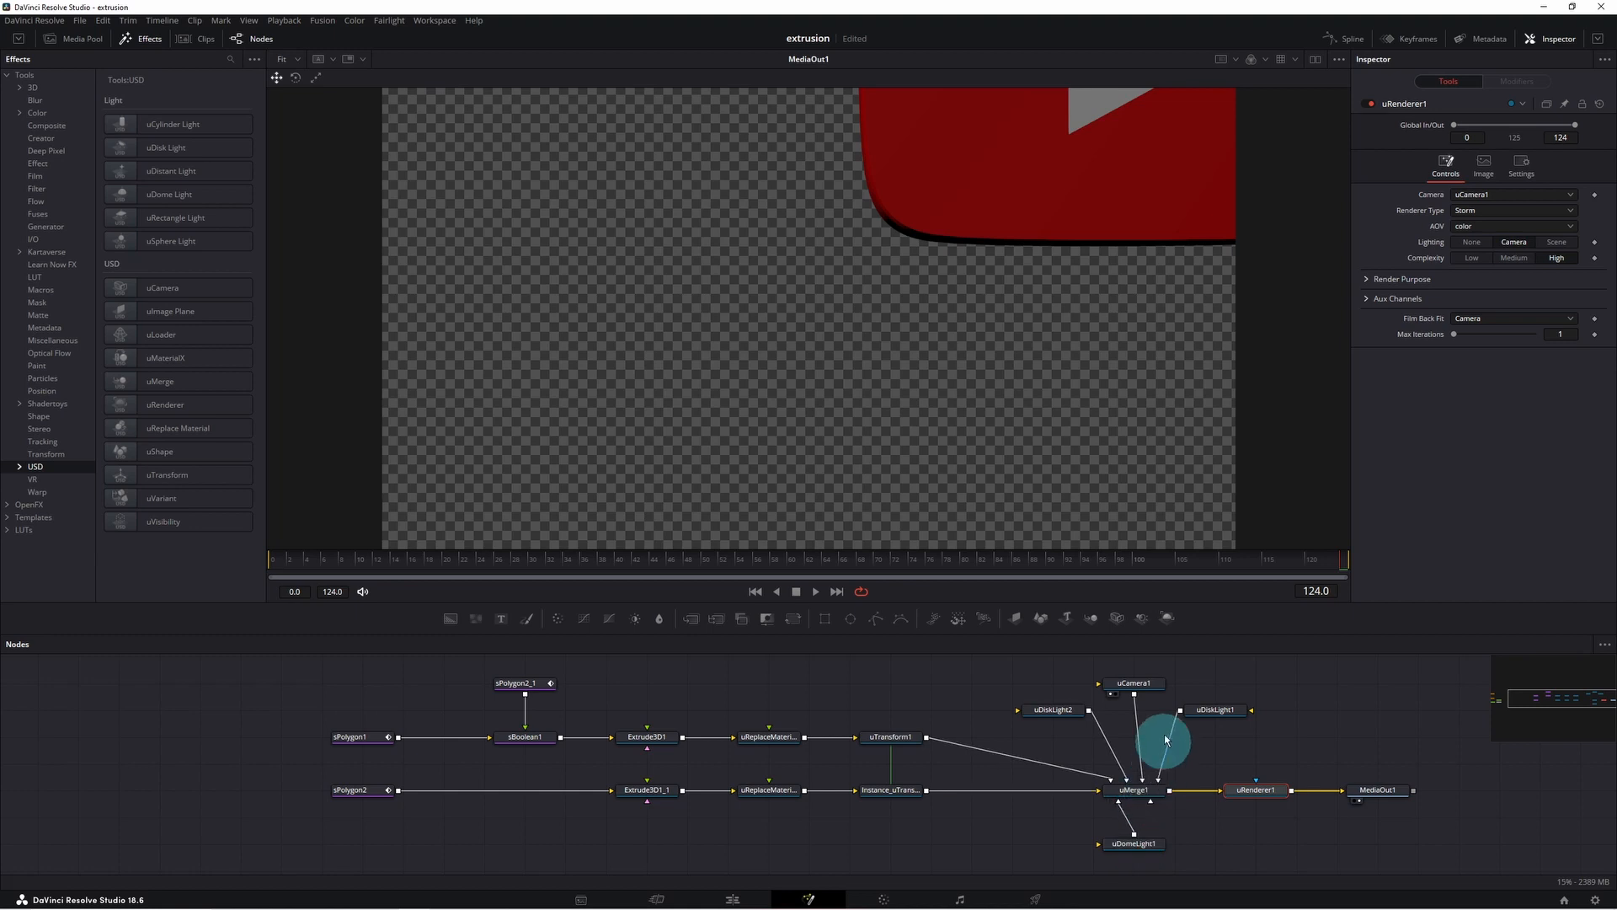
Rotate uCamera1 to about 7.2 on X and -8.1 on Y to frame the logo, and set uRenderer1's lighting to Scene.
{"action": "left_click", "coordinate": [1135, 682]}
{"action": "left_click_drag", "start_coordinate": [1560, 258], "coordinate": [1496, 276]}
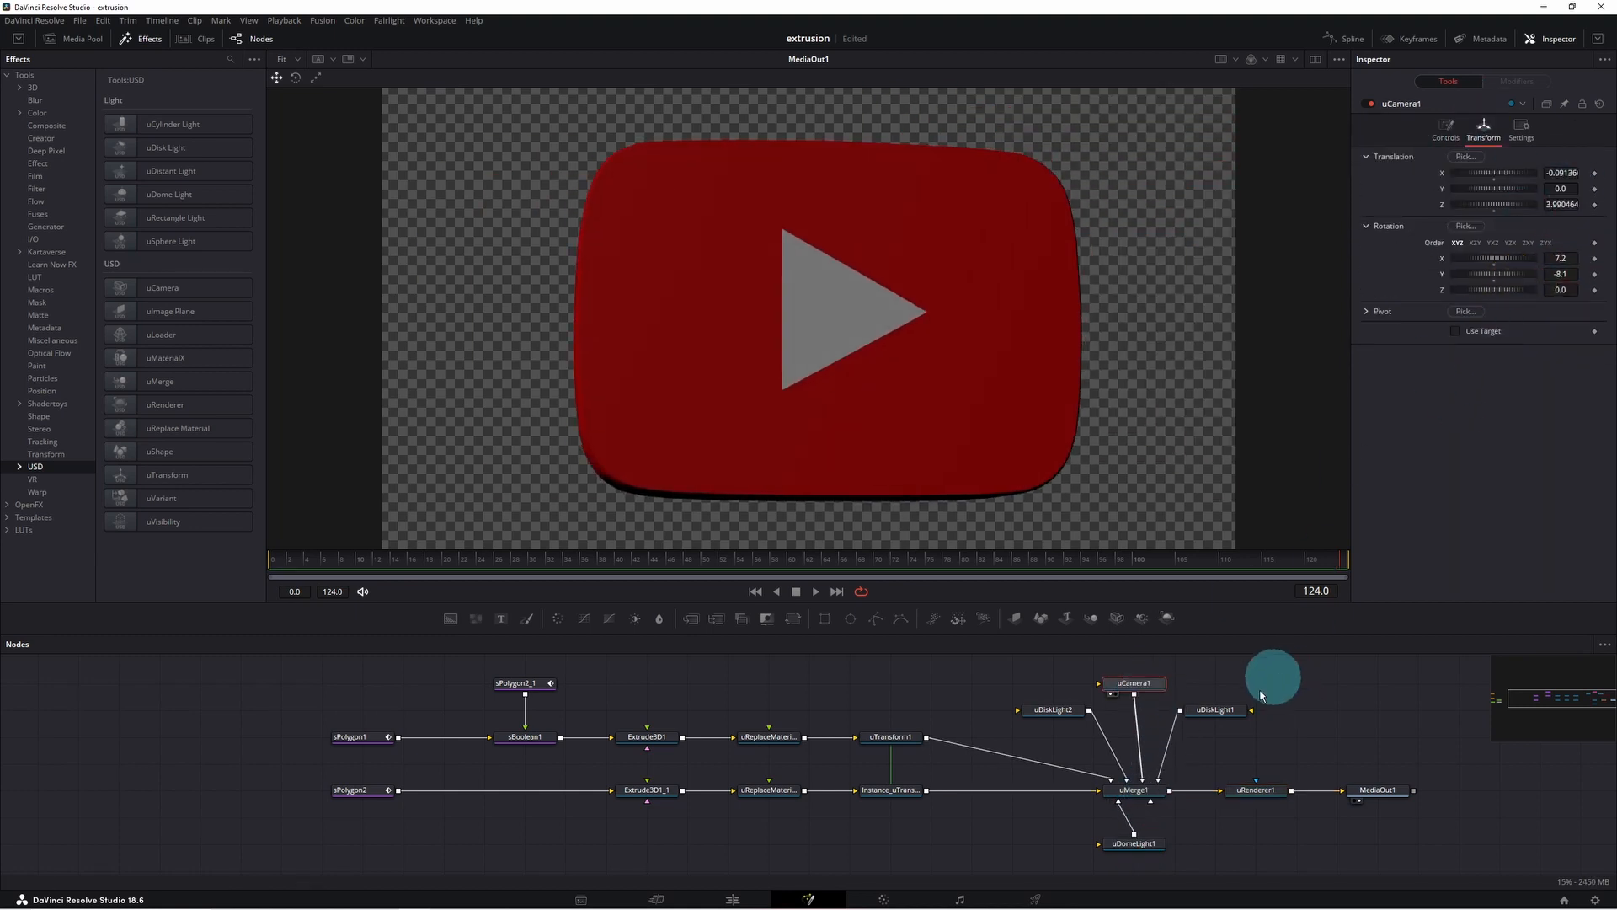
{"action": "left_click", "coordinate": [1256, 789]}
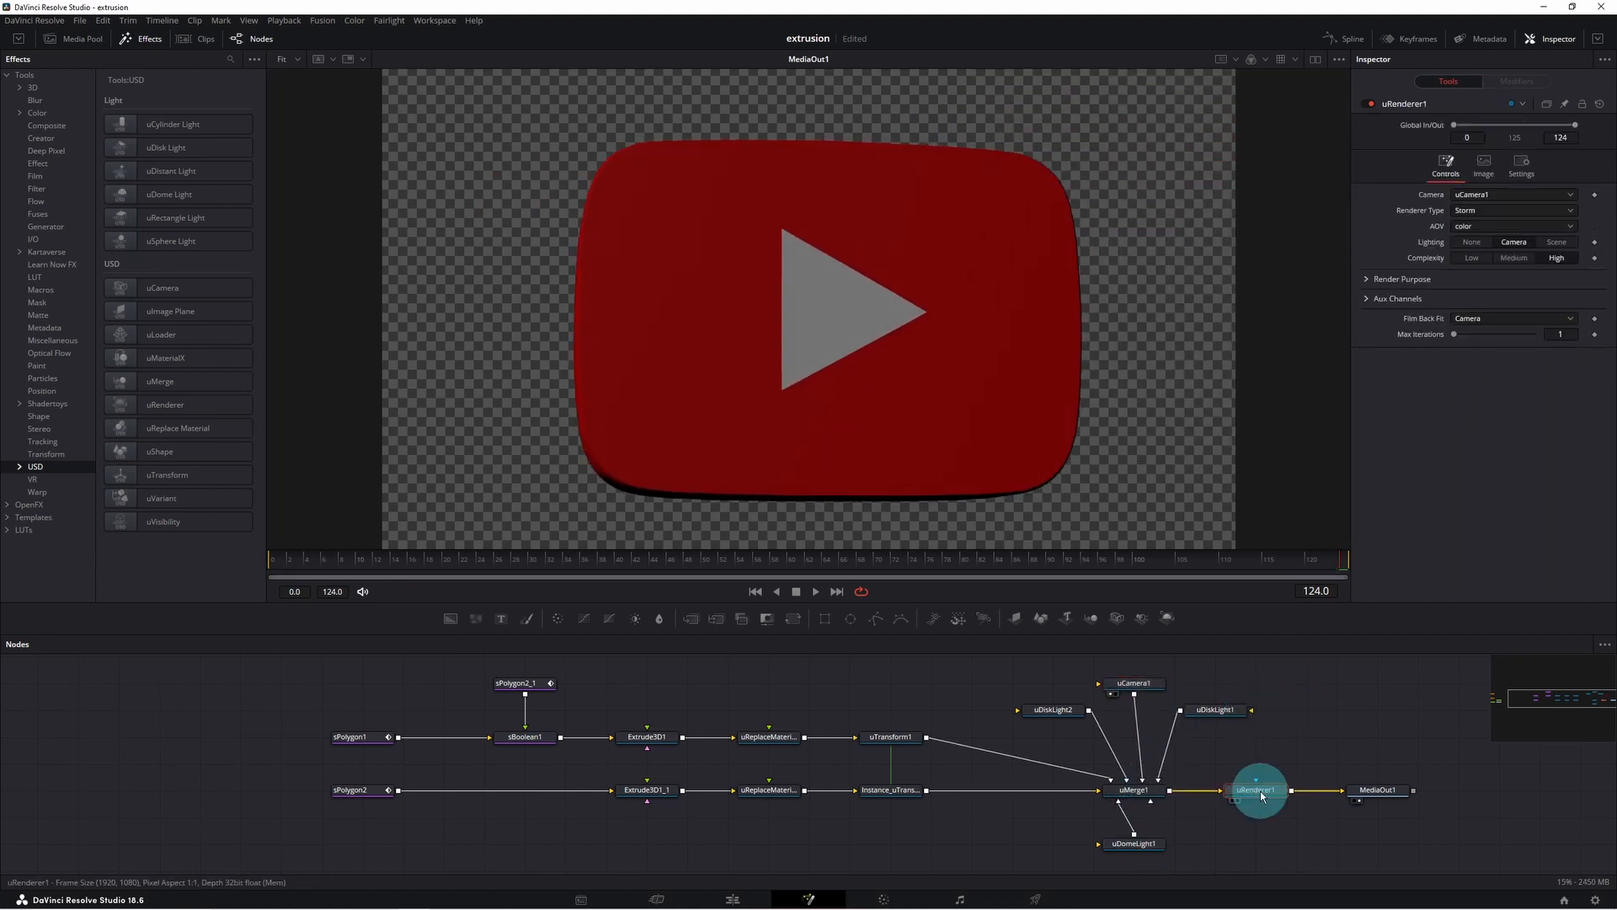
{"action": "left_click", "coordinate": [1558, 242]}
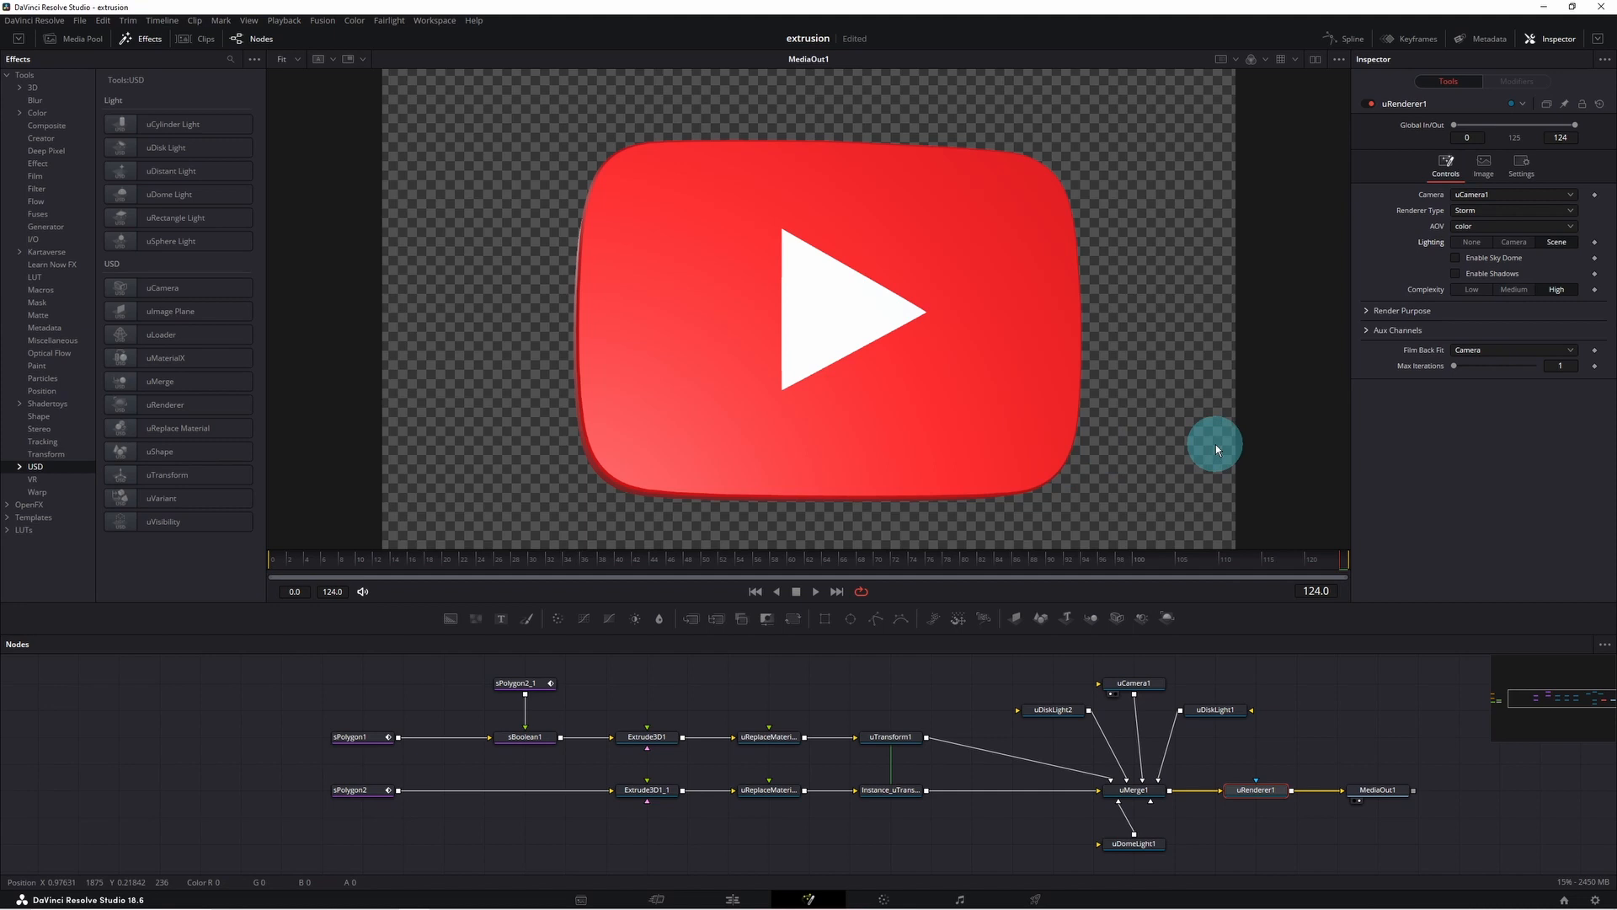
Set uTransform1's X rotation to about -7.9 and keyframe its Y rotation between frame 0 and frame 124.
{"action": "left_click", "coordinate": [890, 736]}
{"action": "left_click", "coordinate": [278, 566]}
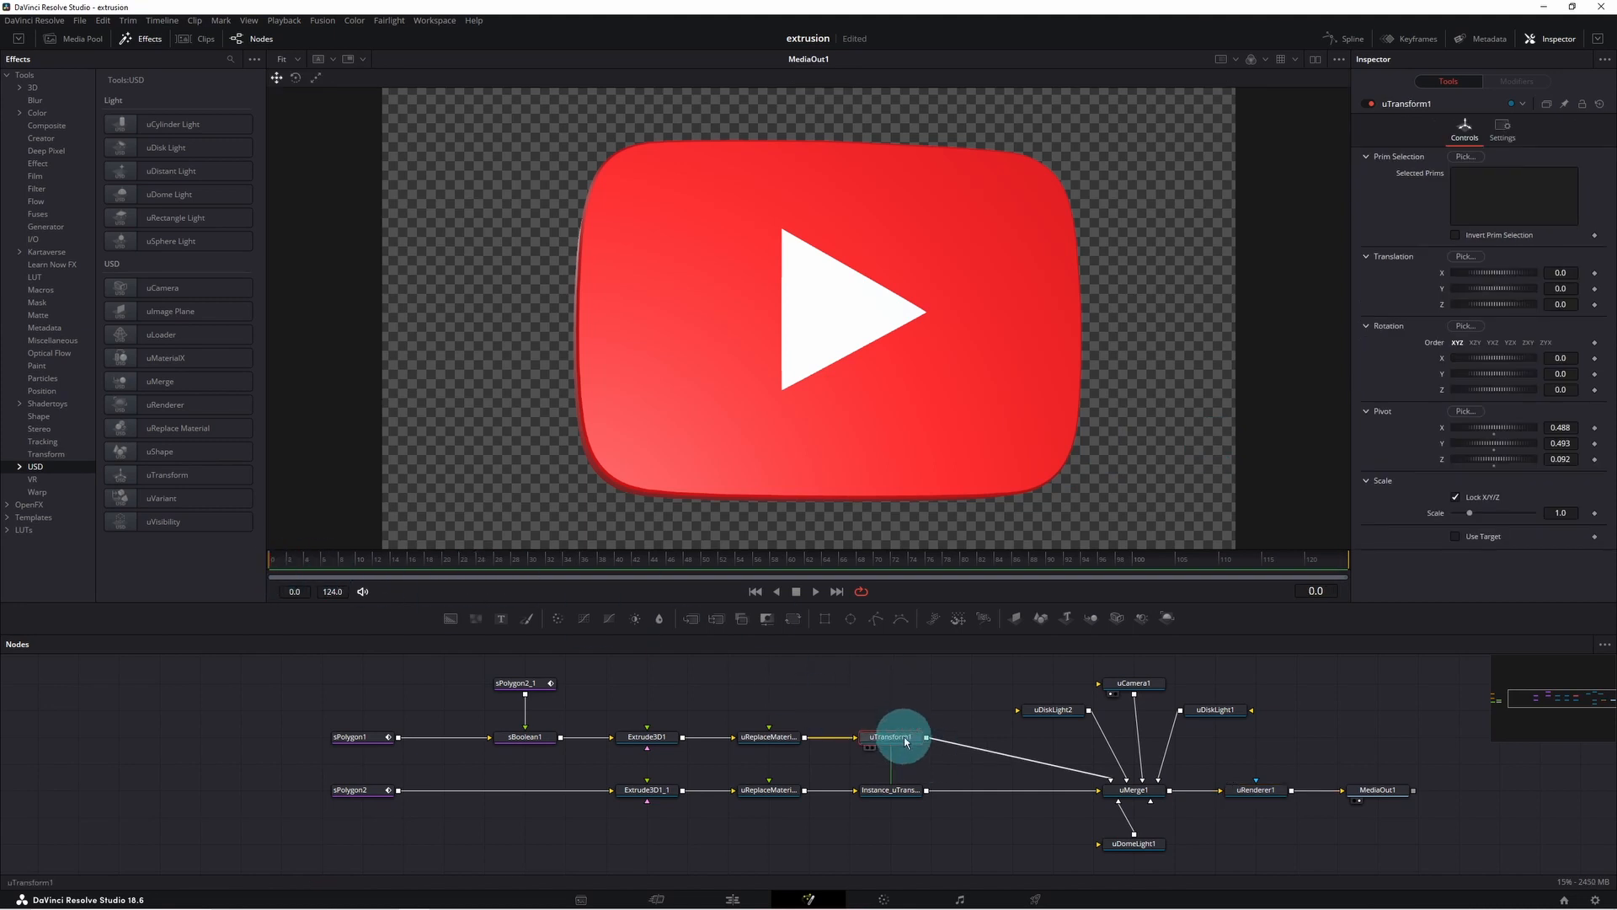
{"action": "mouse_move", "coordinate": [1469, 355]}
{"action": "left_mouse_down"}
{"action": "mouse_move", "coordinate": [1533, 362]}
{"action": "mouse_move", "coordinate": [1471, 361]}
{"action": "left_mouse_up"}
{"action": "mouse_move", "coordinate": [1476, 375]}
{"action": "left_mouse_down"}
{"action": "mouse_move", "coordinate": [1540, 375]}
{"action": "mouse_move", "coordinate": [1452, 376]}
{"action": "mouse_move", "coordinate": [1481, 363]}
{"action": "left_mouse_up"}
{"action": "double_click", "coordinate": [1442, 371]}
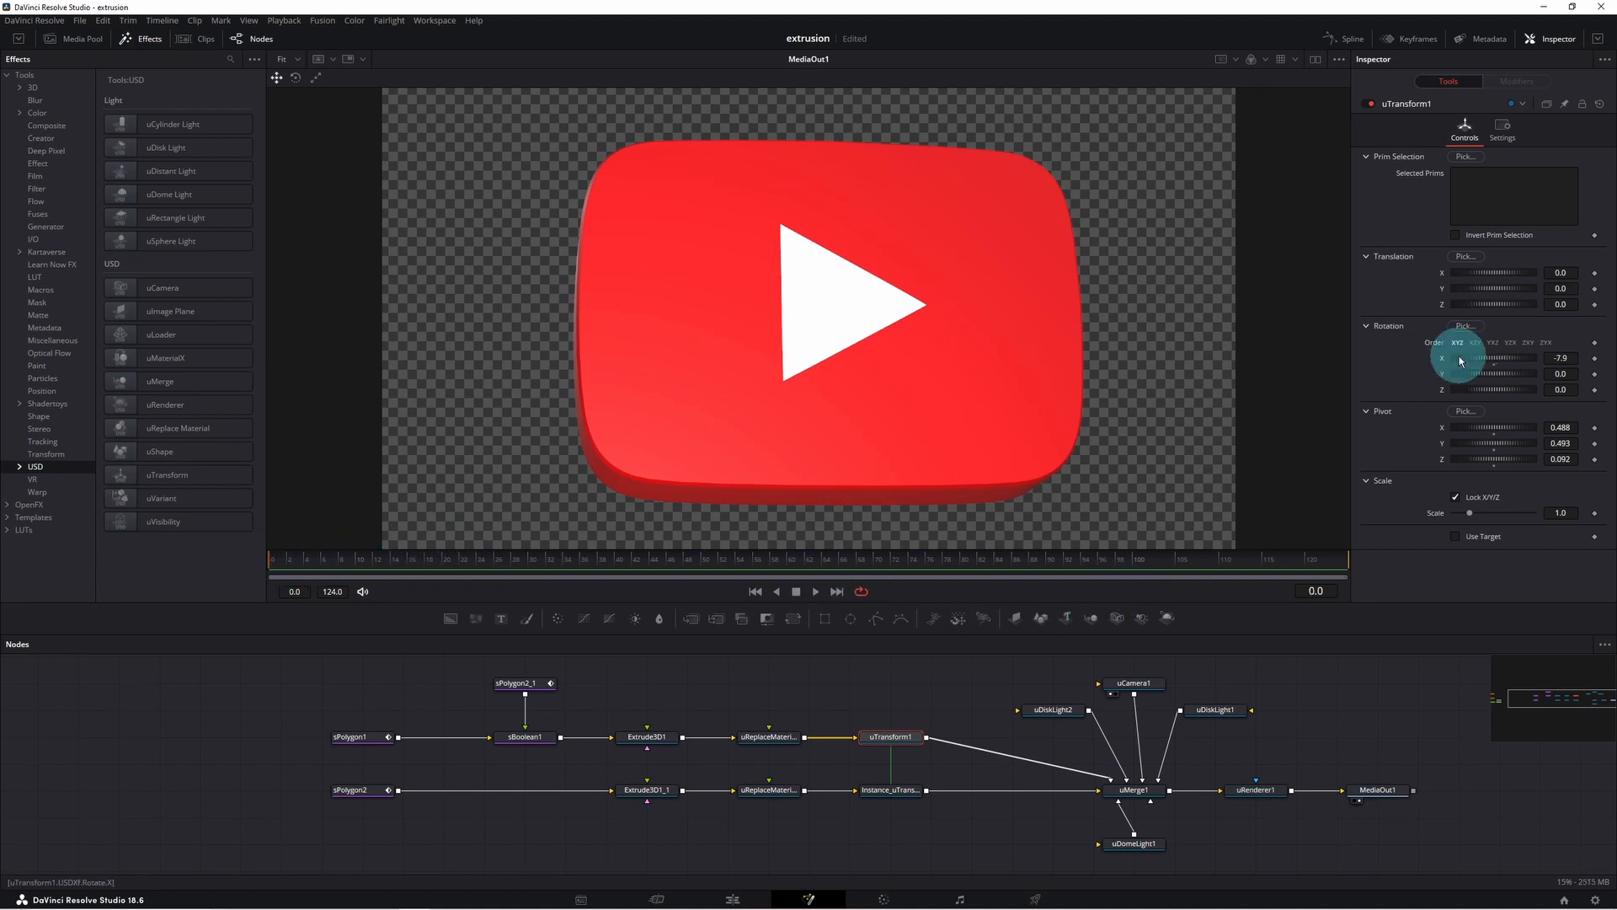
{"action": "left_click", "coordinate": [1595, 374]}
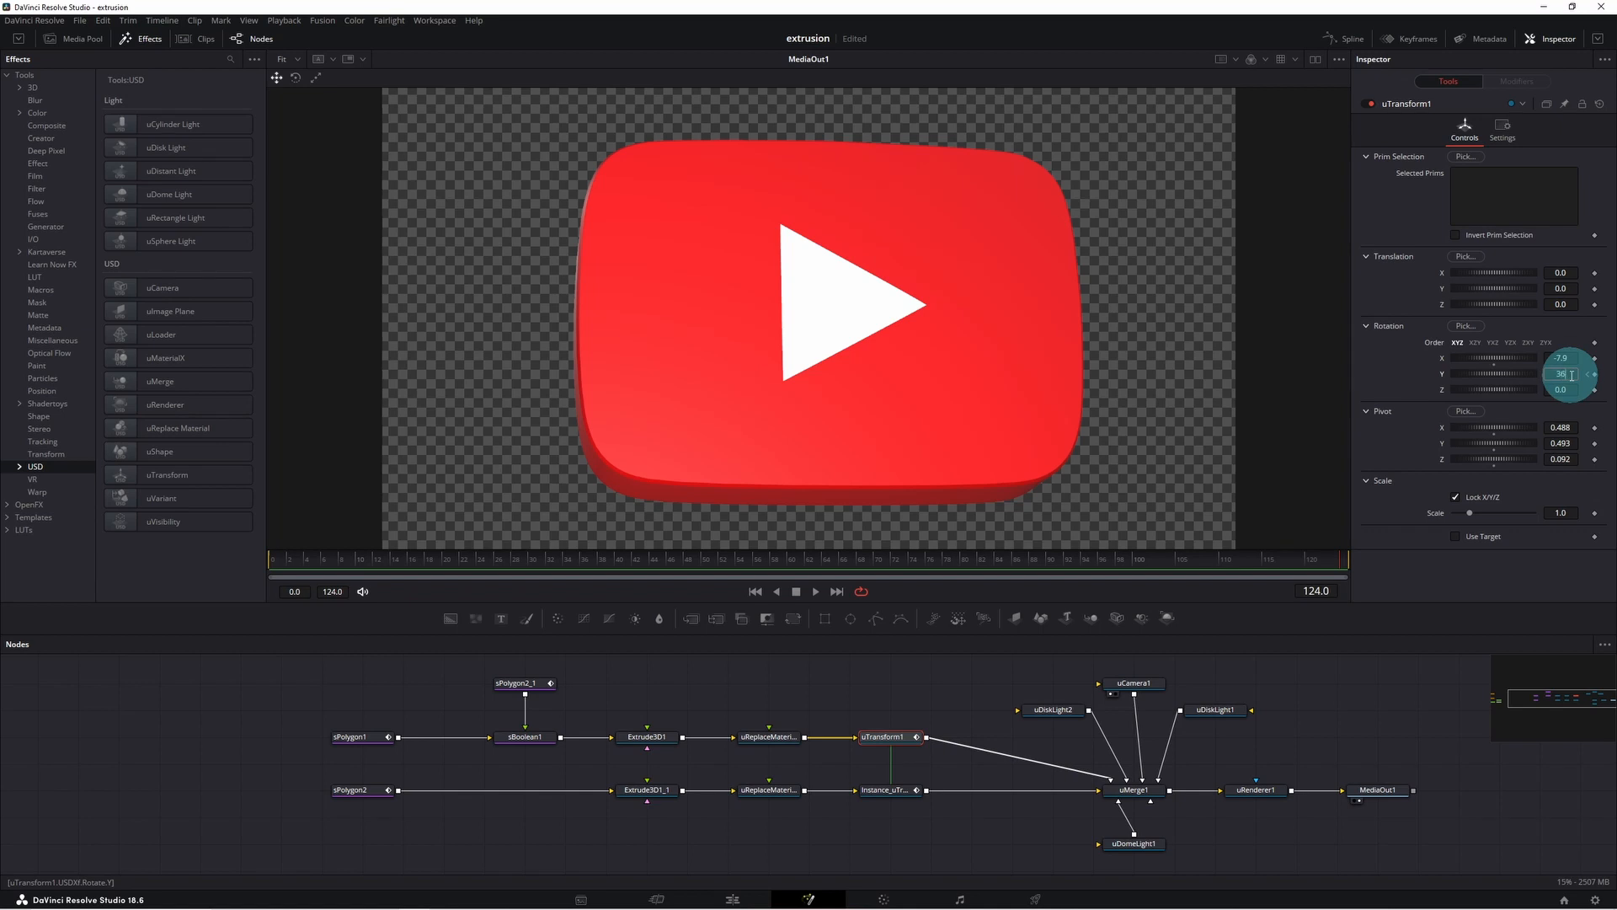
Move MediaOut1 away from uRenderer1, add a Background node merged with the renderer output and make the background fully transparent.
{"action": "left_click_drag", "start_coordinate": [1380, 789], "coordinate": [1543, 790]}
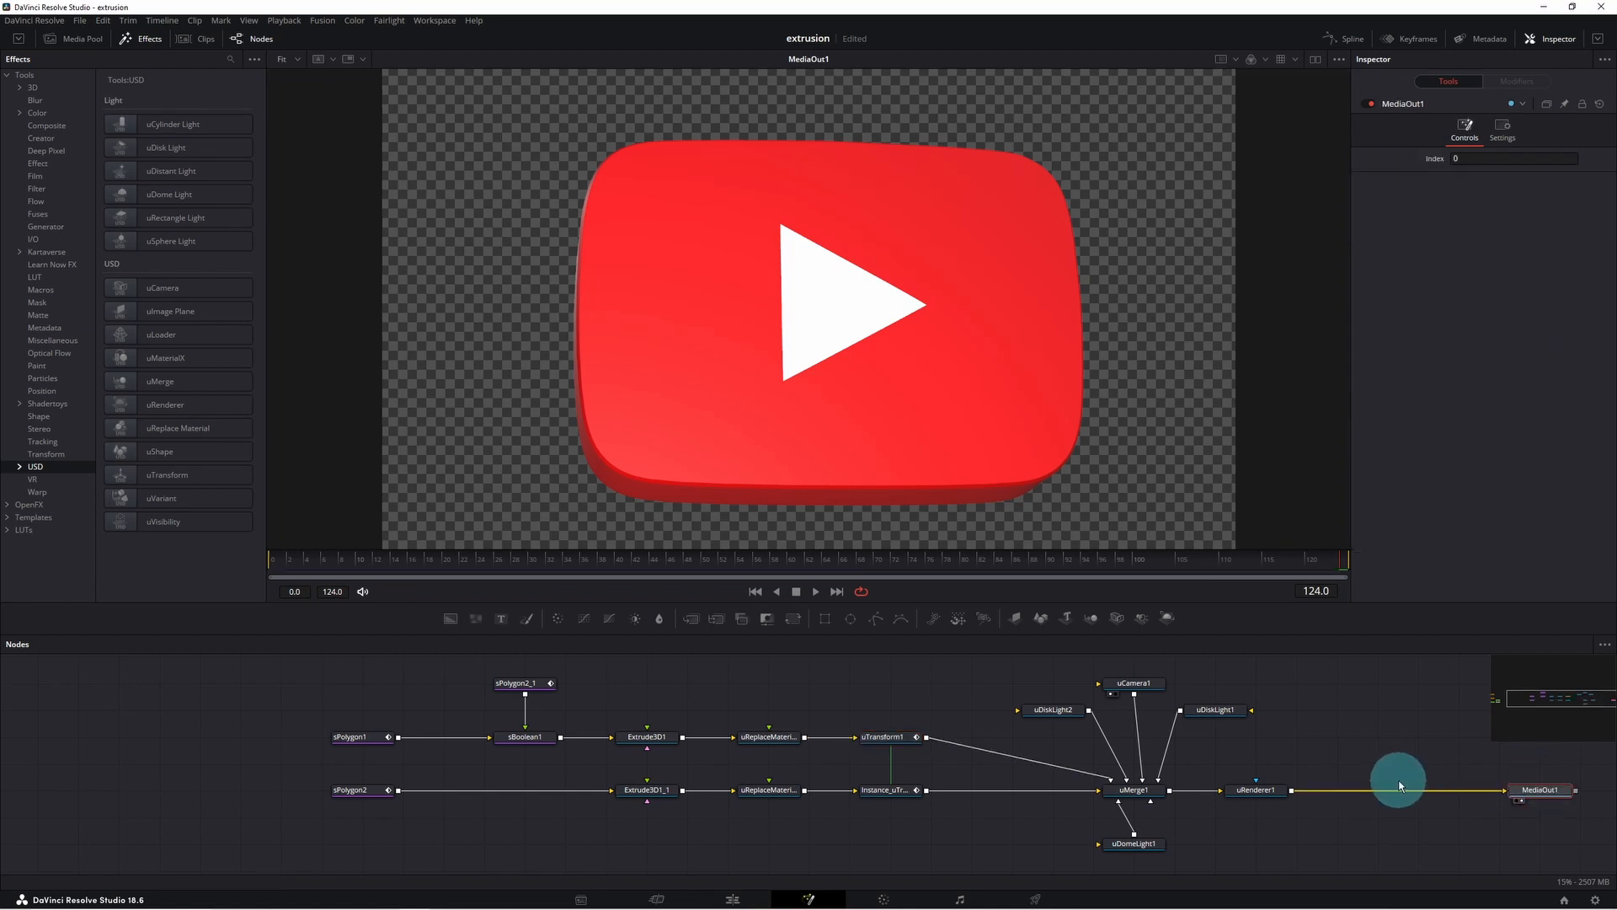
{"action": "left_click", "coordinate": [452, 618]}
{"action": "left_click_drag", "start_coordinate": [1414, 737], "coordinate": [1292, 789]}
{"action": "left_click", "coordinate": [1378, 737]}
{"action": "left_click_drag", "start_coordinate": [1536, 295], "coordinate": [1442, 296]}
Switch to the Deliver page and scrub through the timeline to its last frame to preview the logo animation.
{"action": "left_click", "coordinate": [1035, 902]}
{"action": "left_click_drag", "start_coordinate": [358, 374], "coordinate": [1337, 393]}
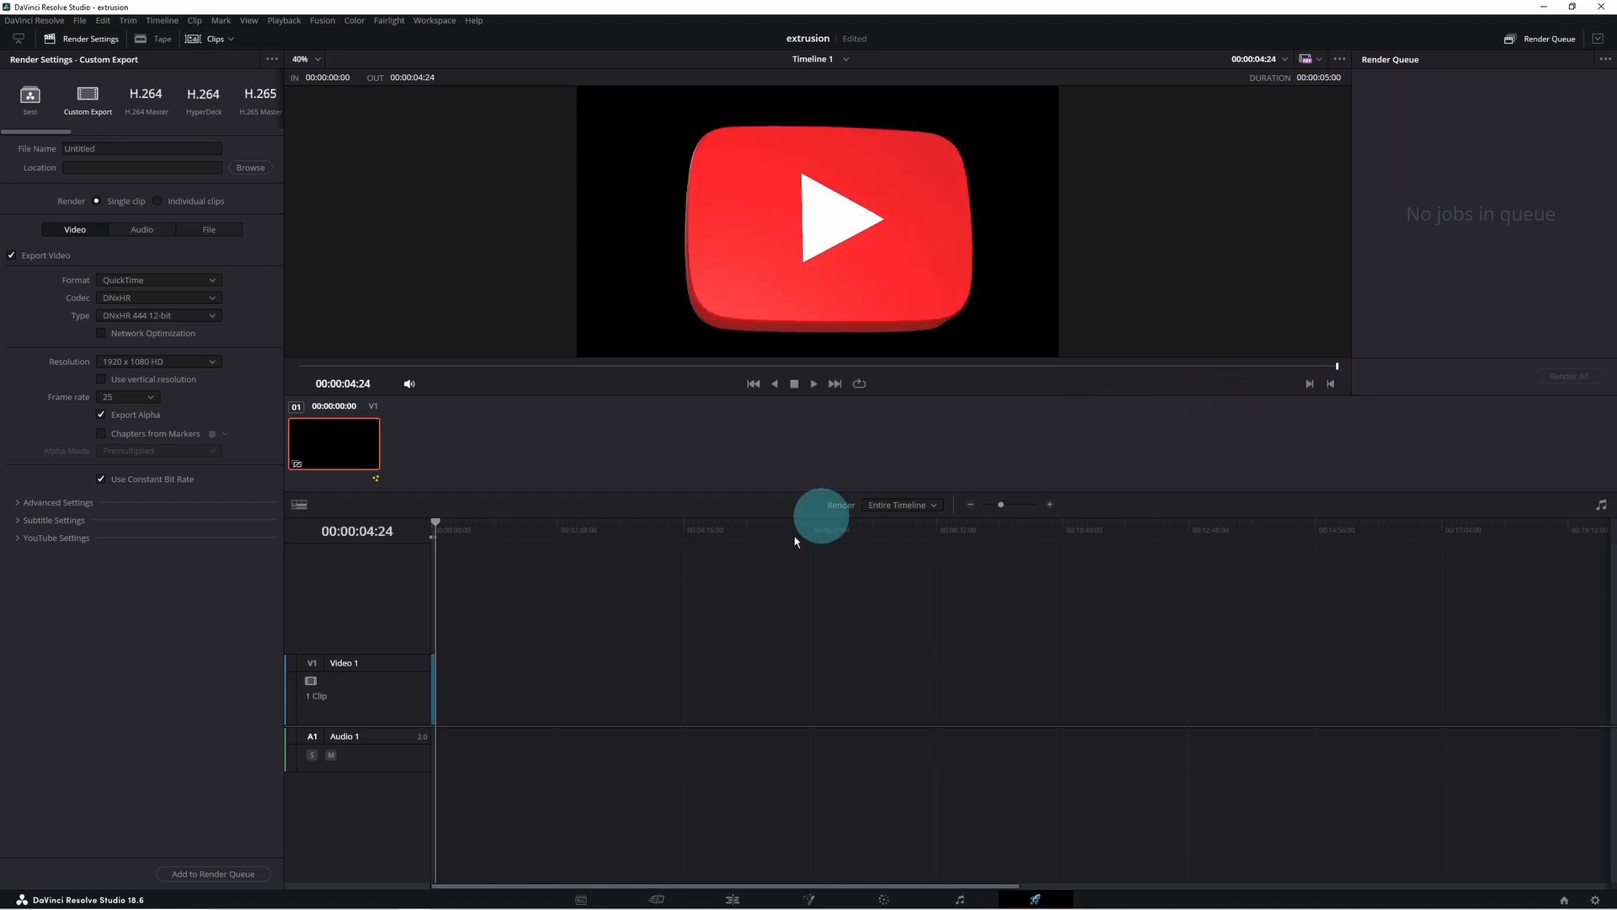